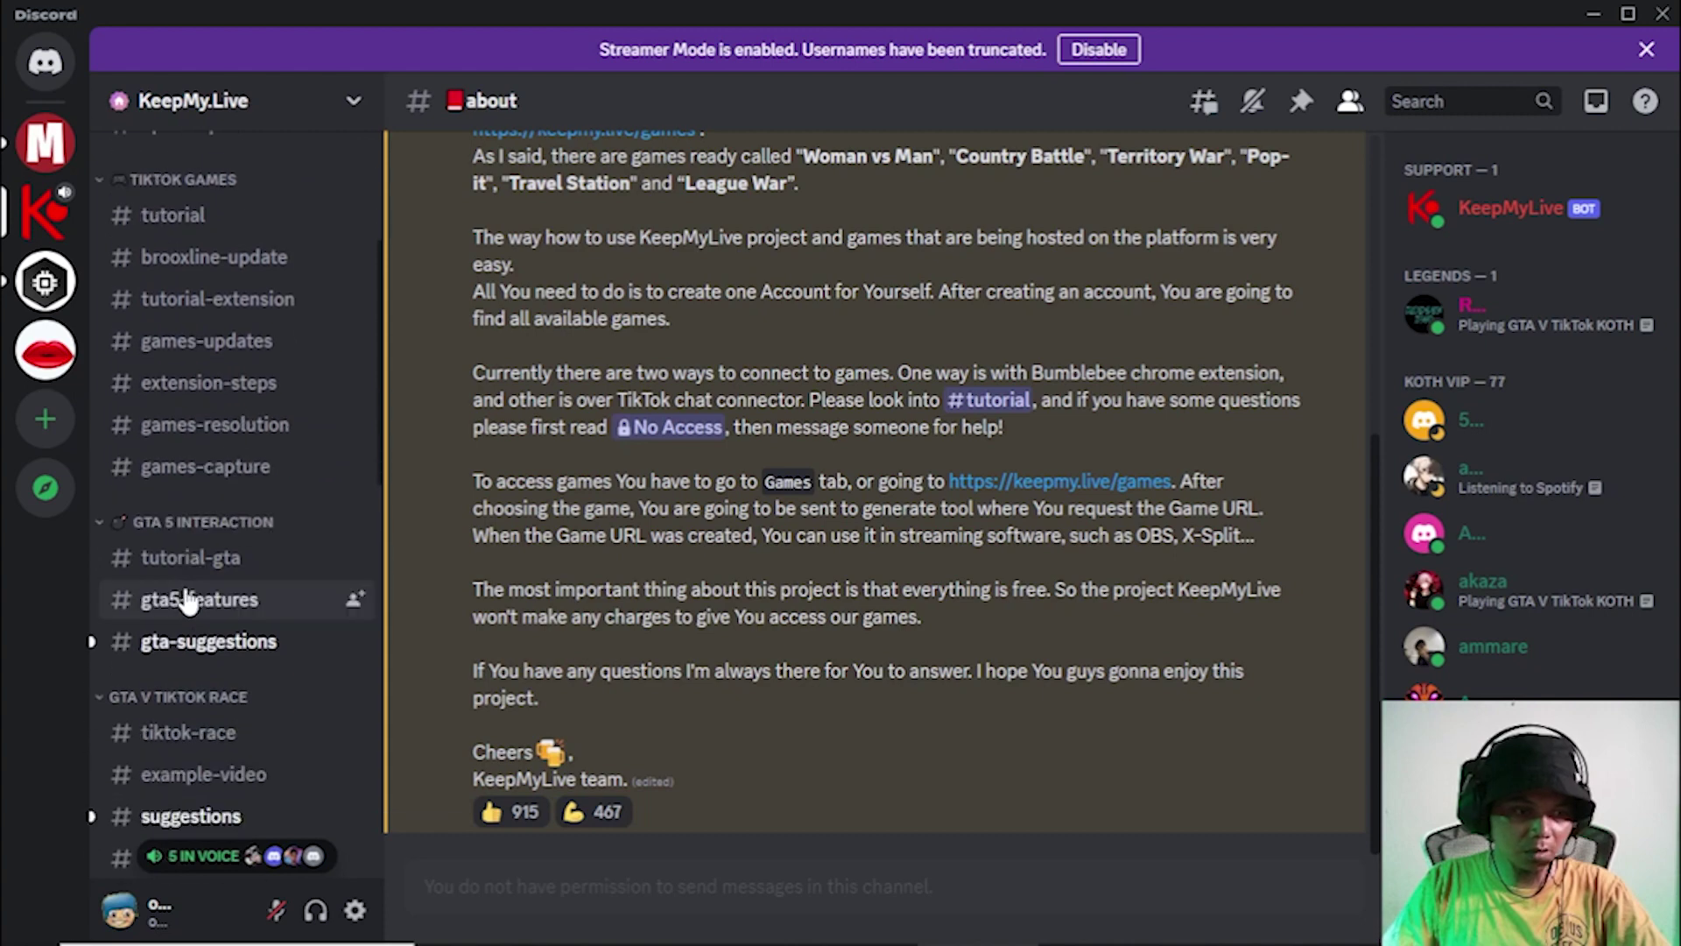
Open the koth-beta channel of the KeepMy.Live server and follow its install instructions' link to the brooxline-update channel.
scroll(202, 635, down, 2)
scroll(203, 634, down, 3)
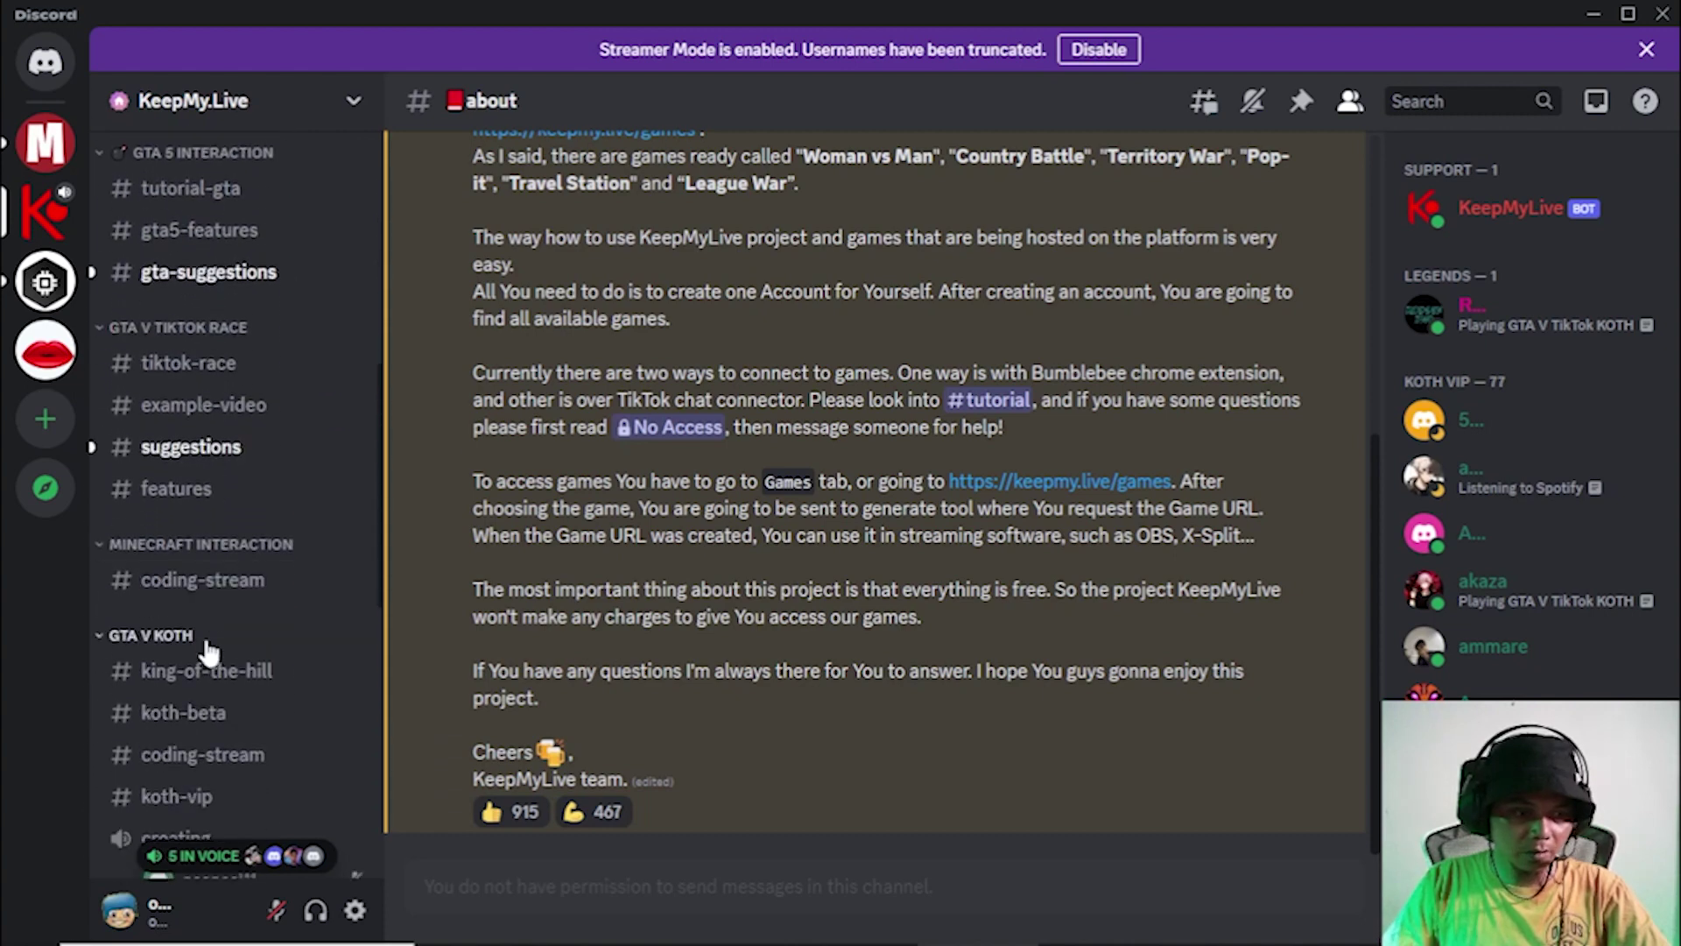
click(187, 591)
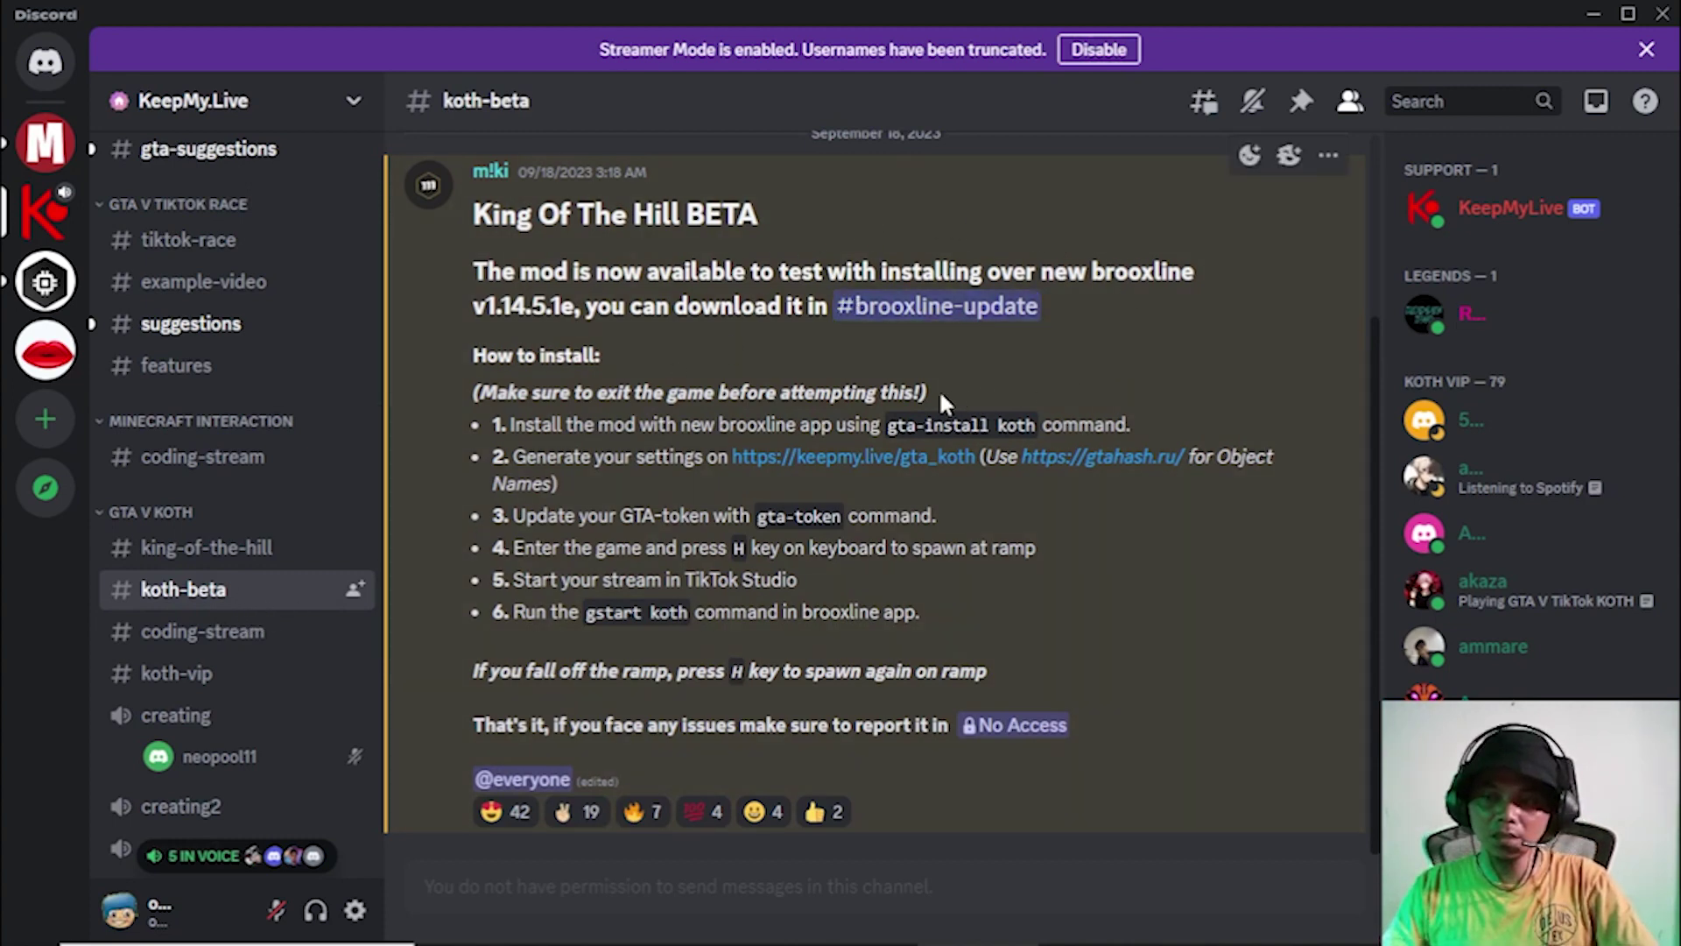
click(915, 308)
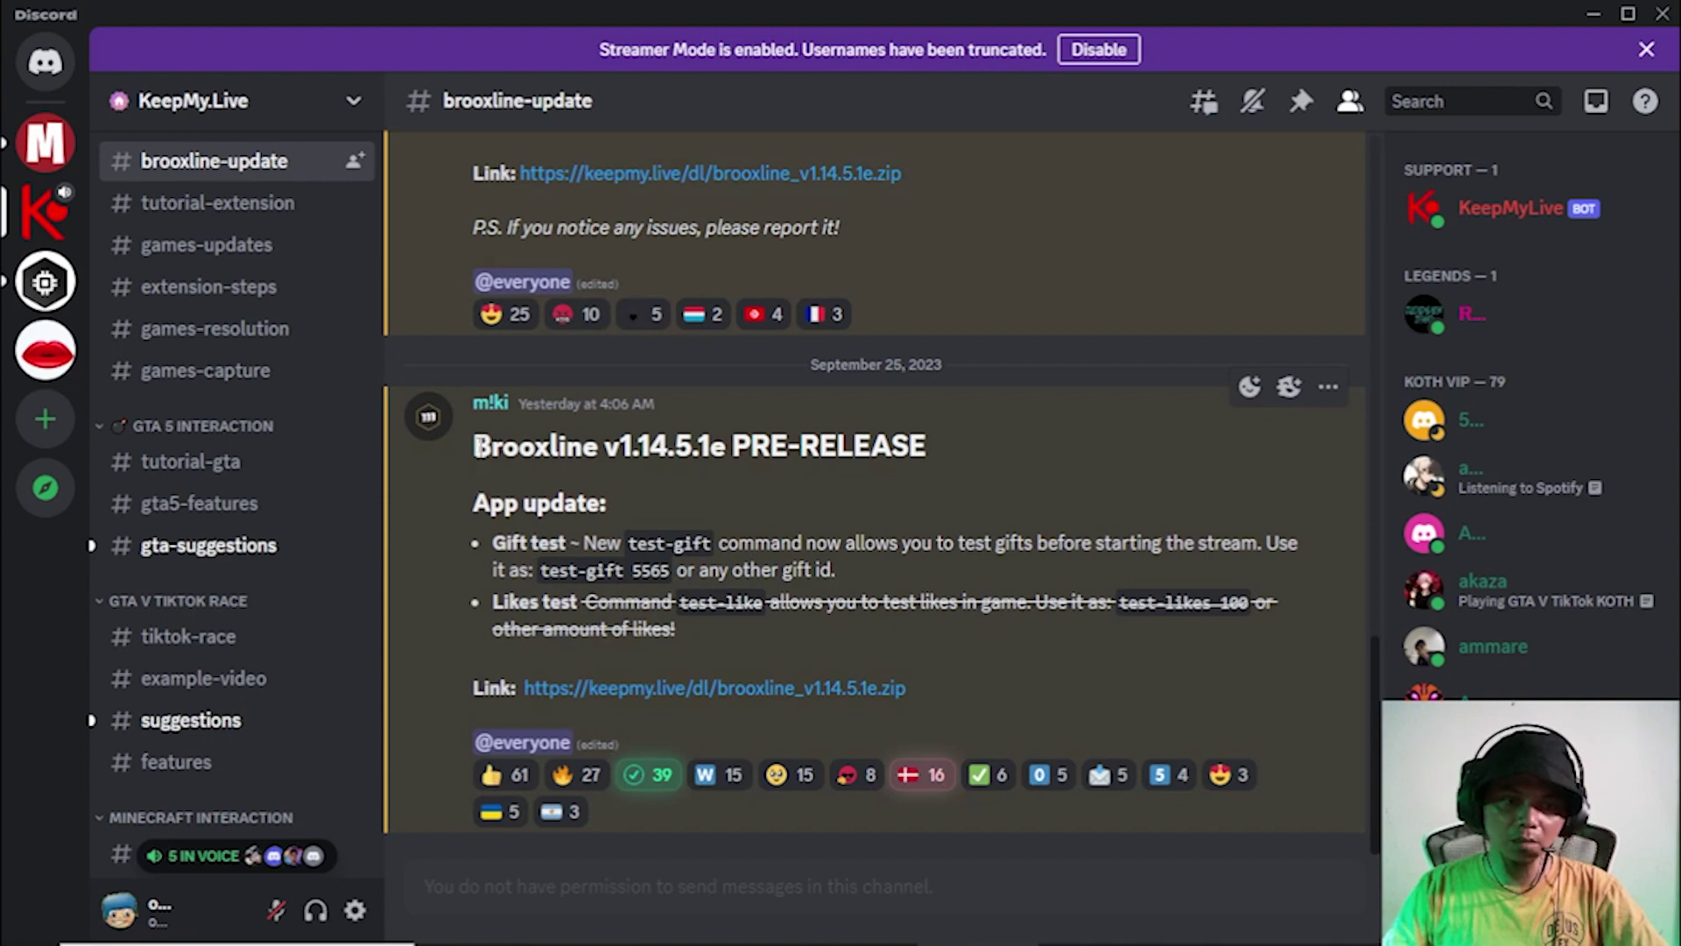
Highlight the "Brooxline v1.14.5.1e PRE-RELEASE" heading in the latest update post, then clear the selection.
double_click(535, 446)
drag(634, 429, 926, 443)
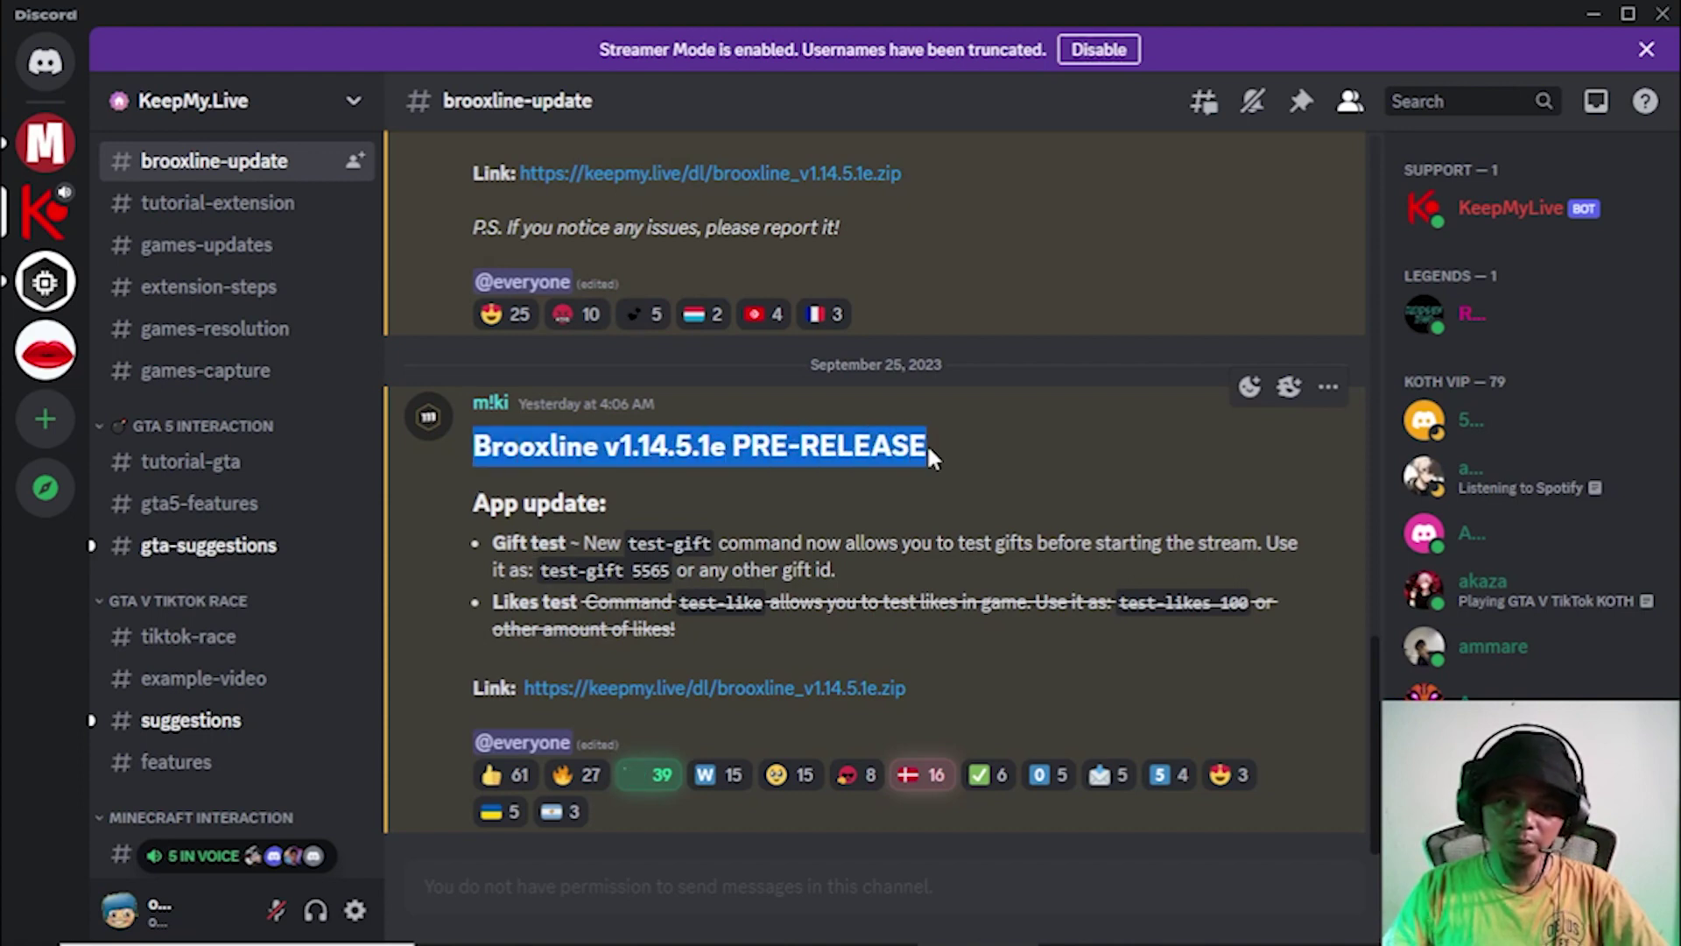
click(856, 471)
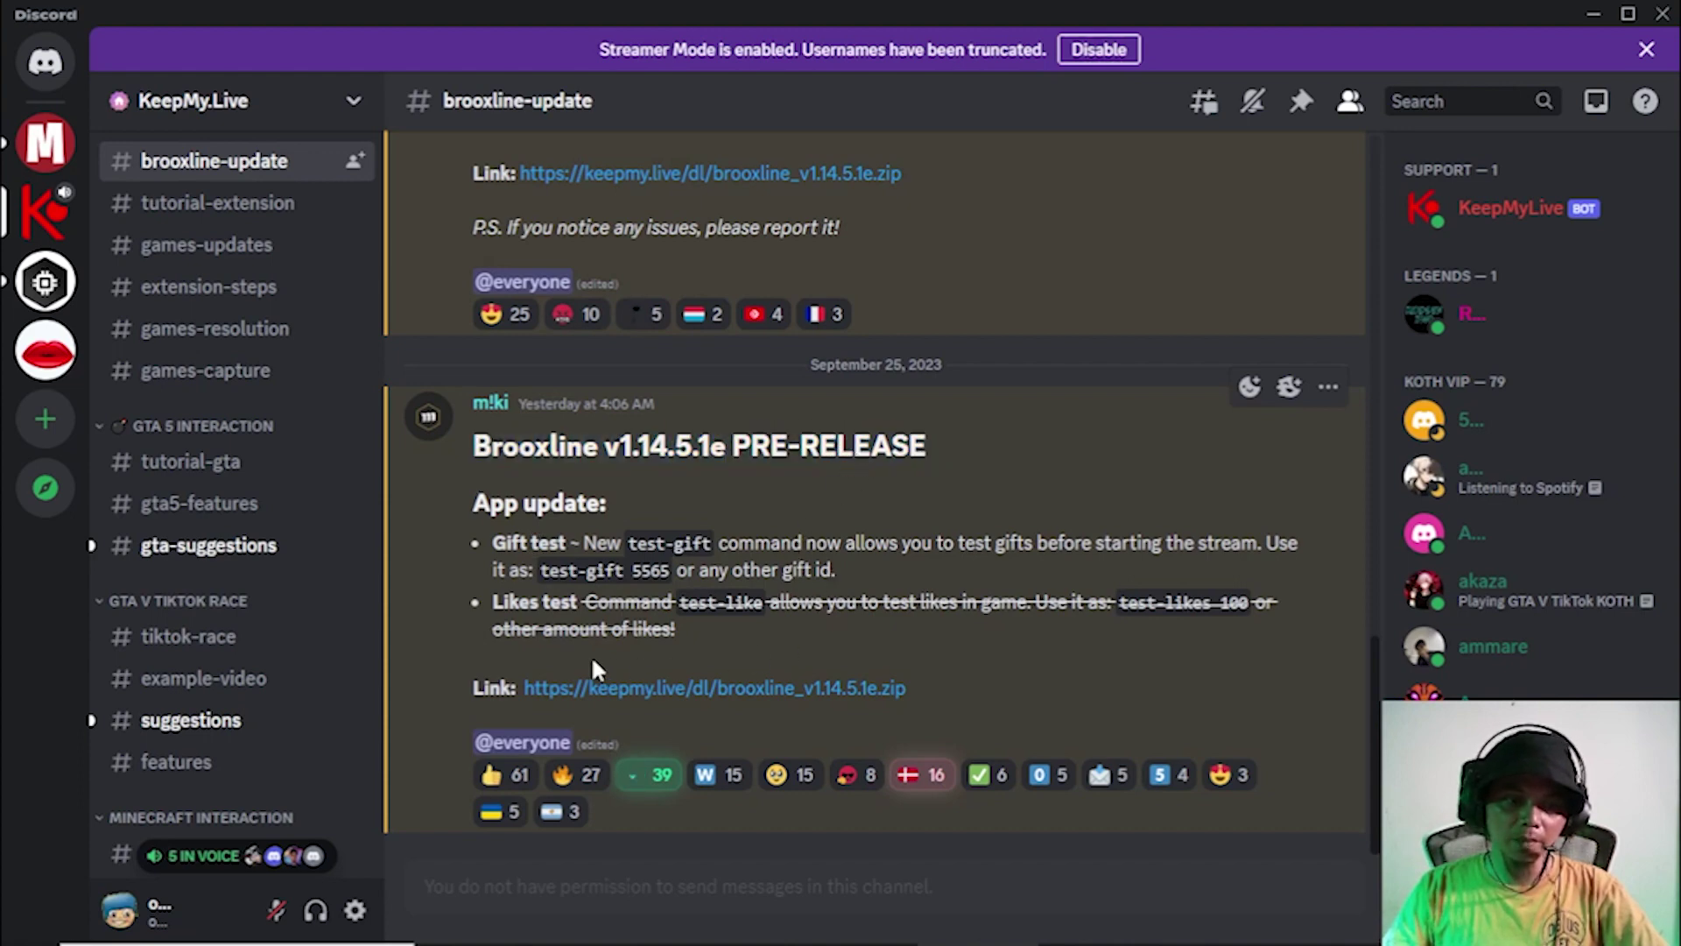
Download brooxline_v1.14.5.1e.zip from the pre-release post, adding the duplicate with a numbered file name and saving to Downloads\Compressed.
click(775, 692)
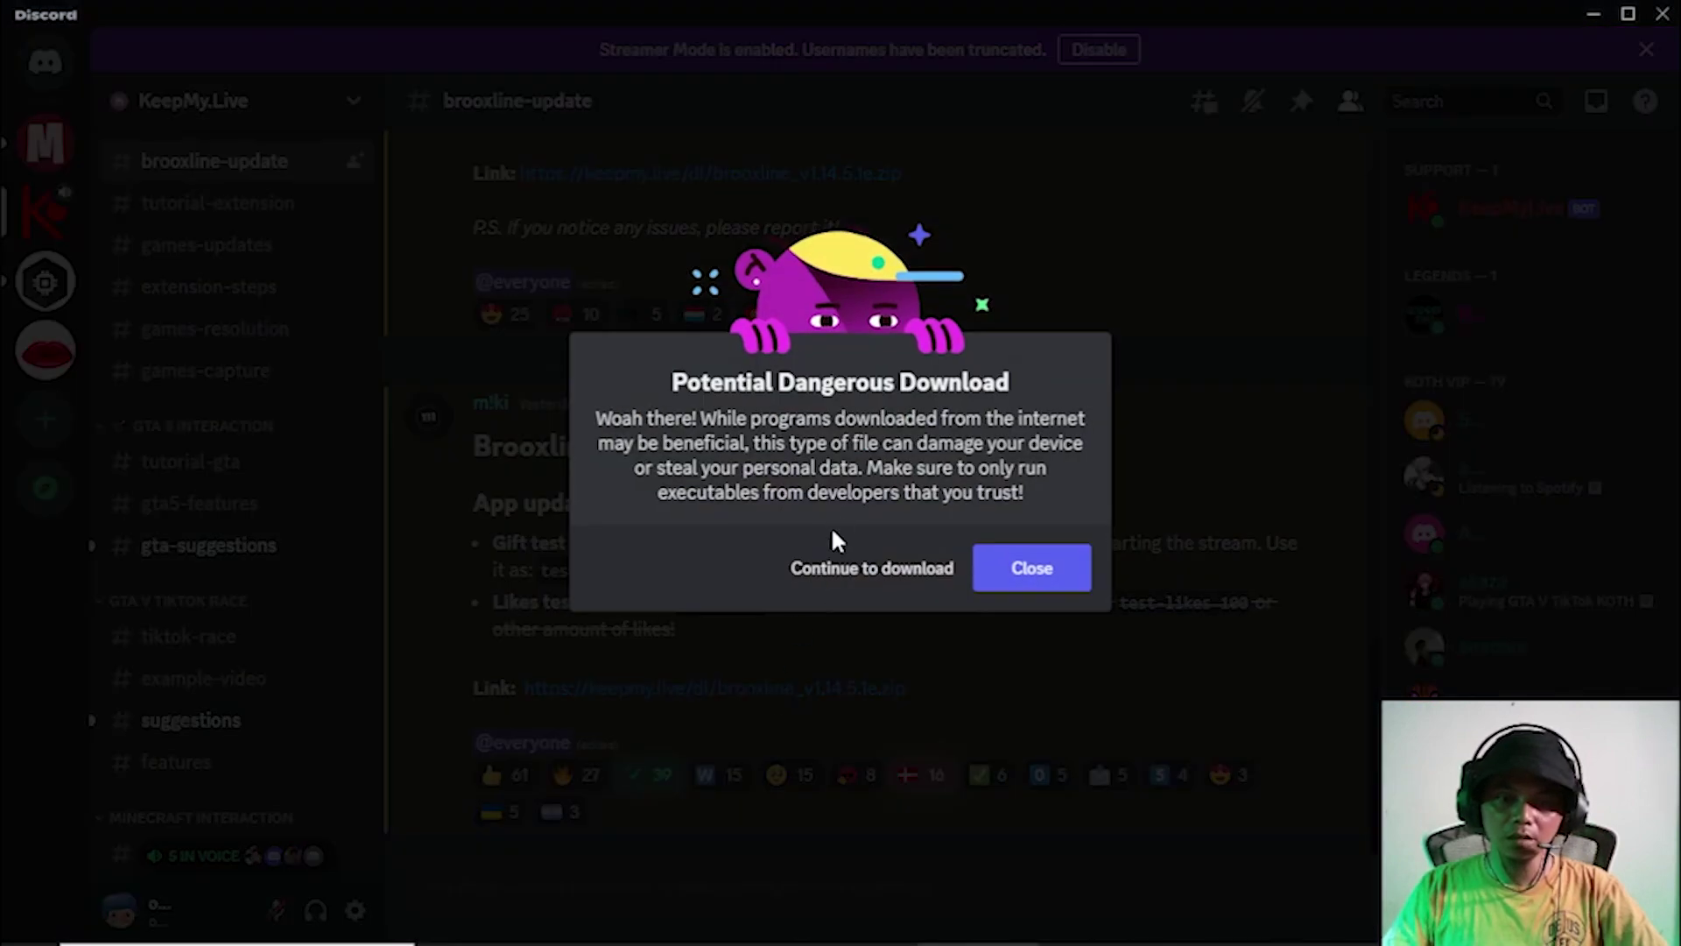
click(837, 571)
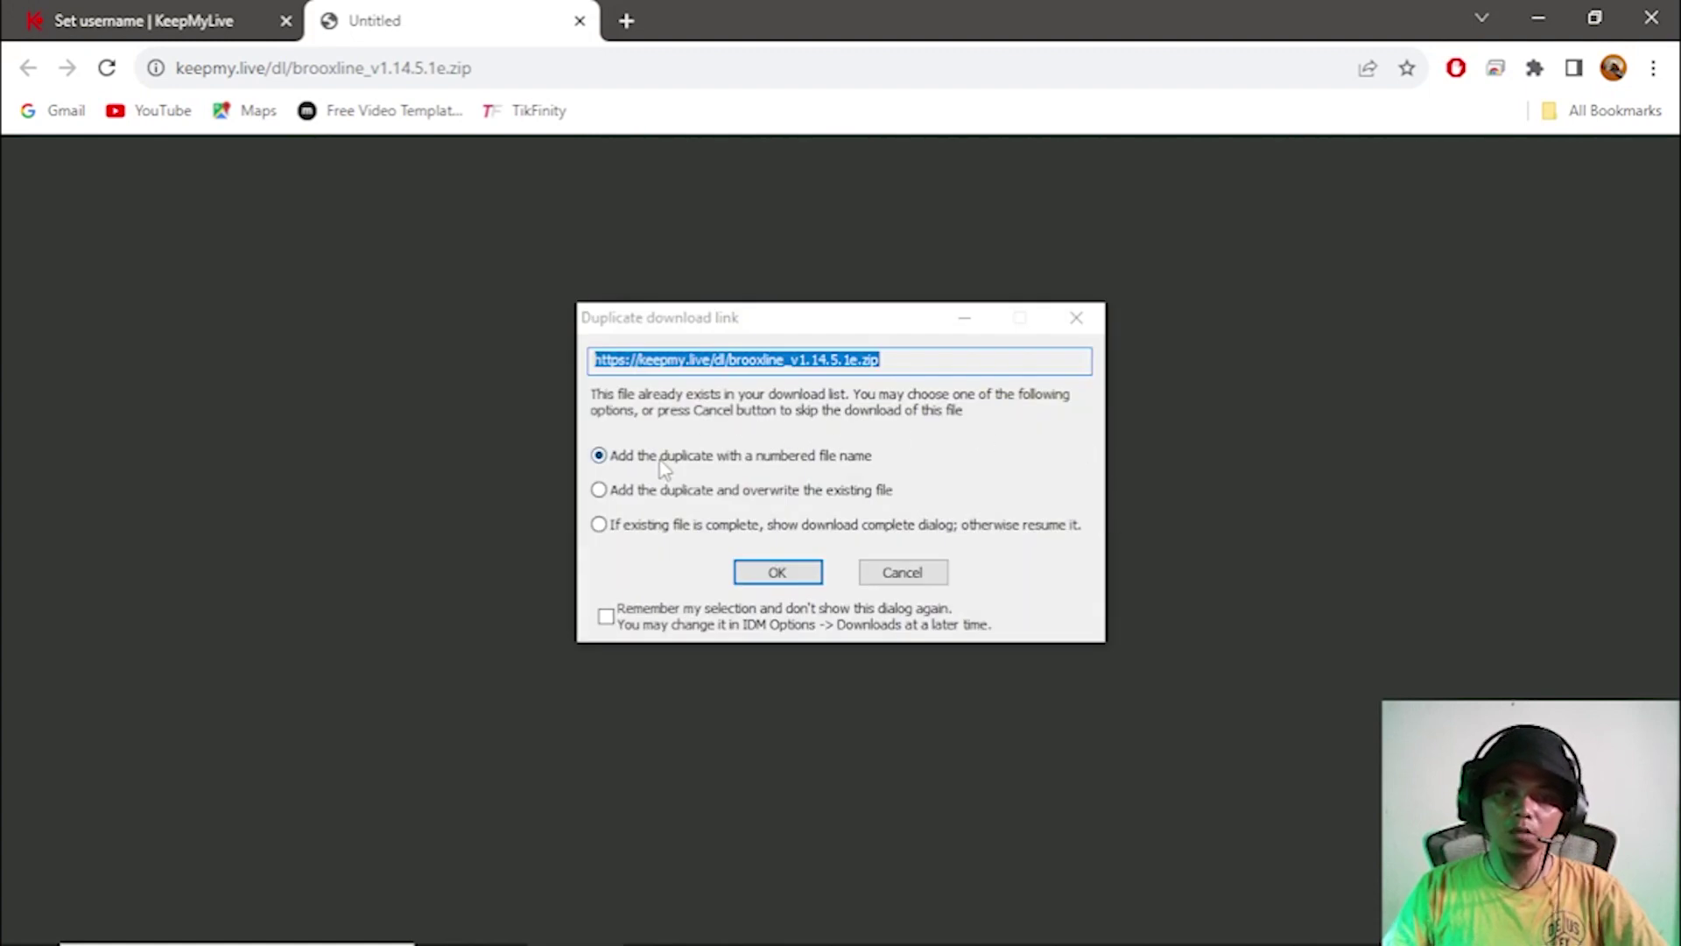
click(779, 573)
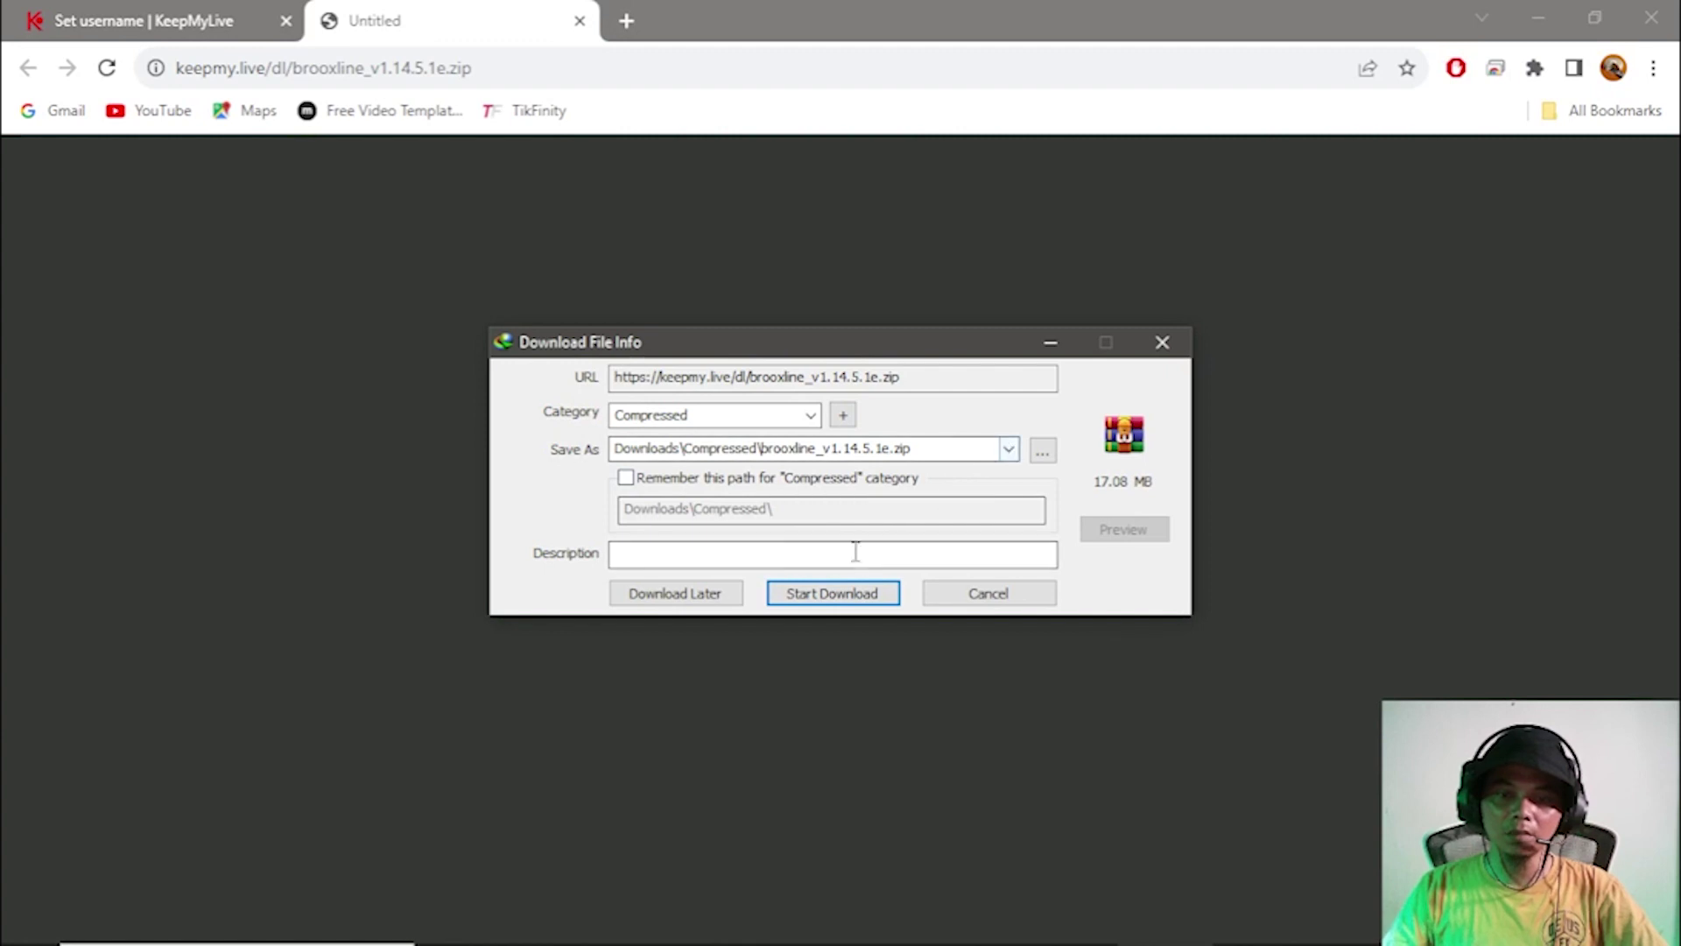
click(859, 592)
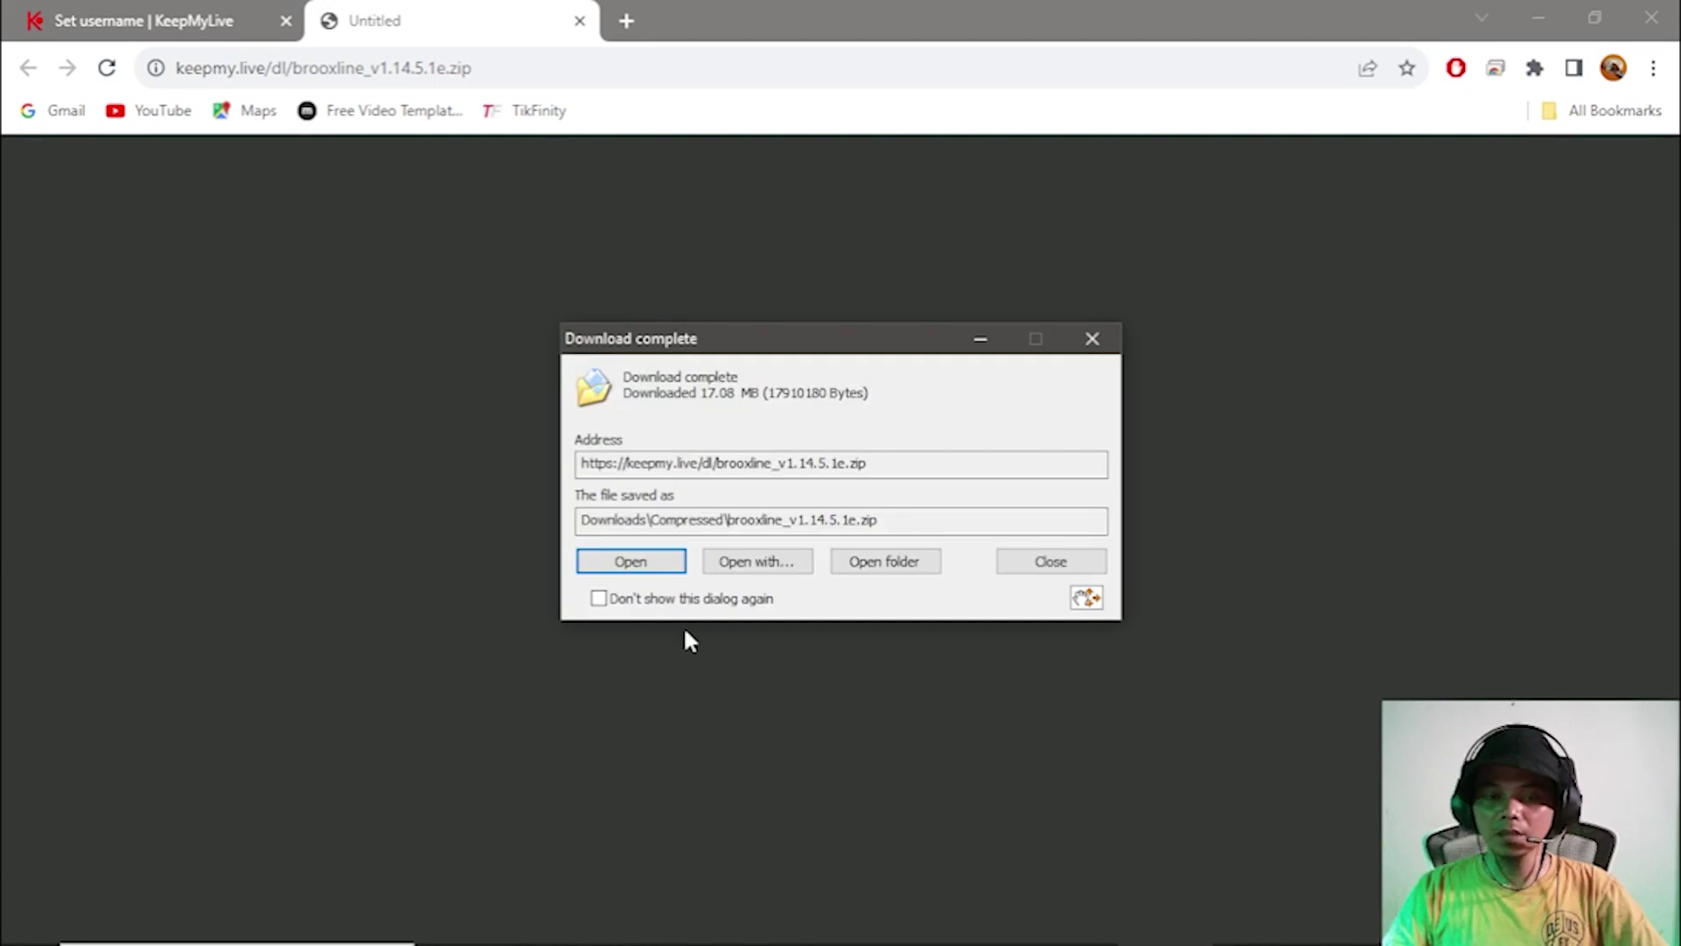
Show the downloaded archive in its folder, minimize that folder and close the blank download page in the browser.
click(902, 563)
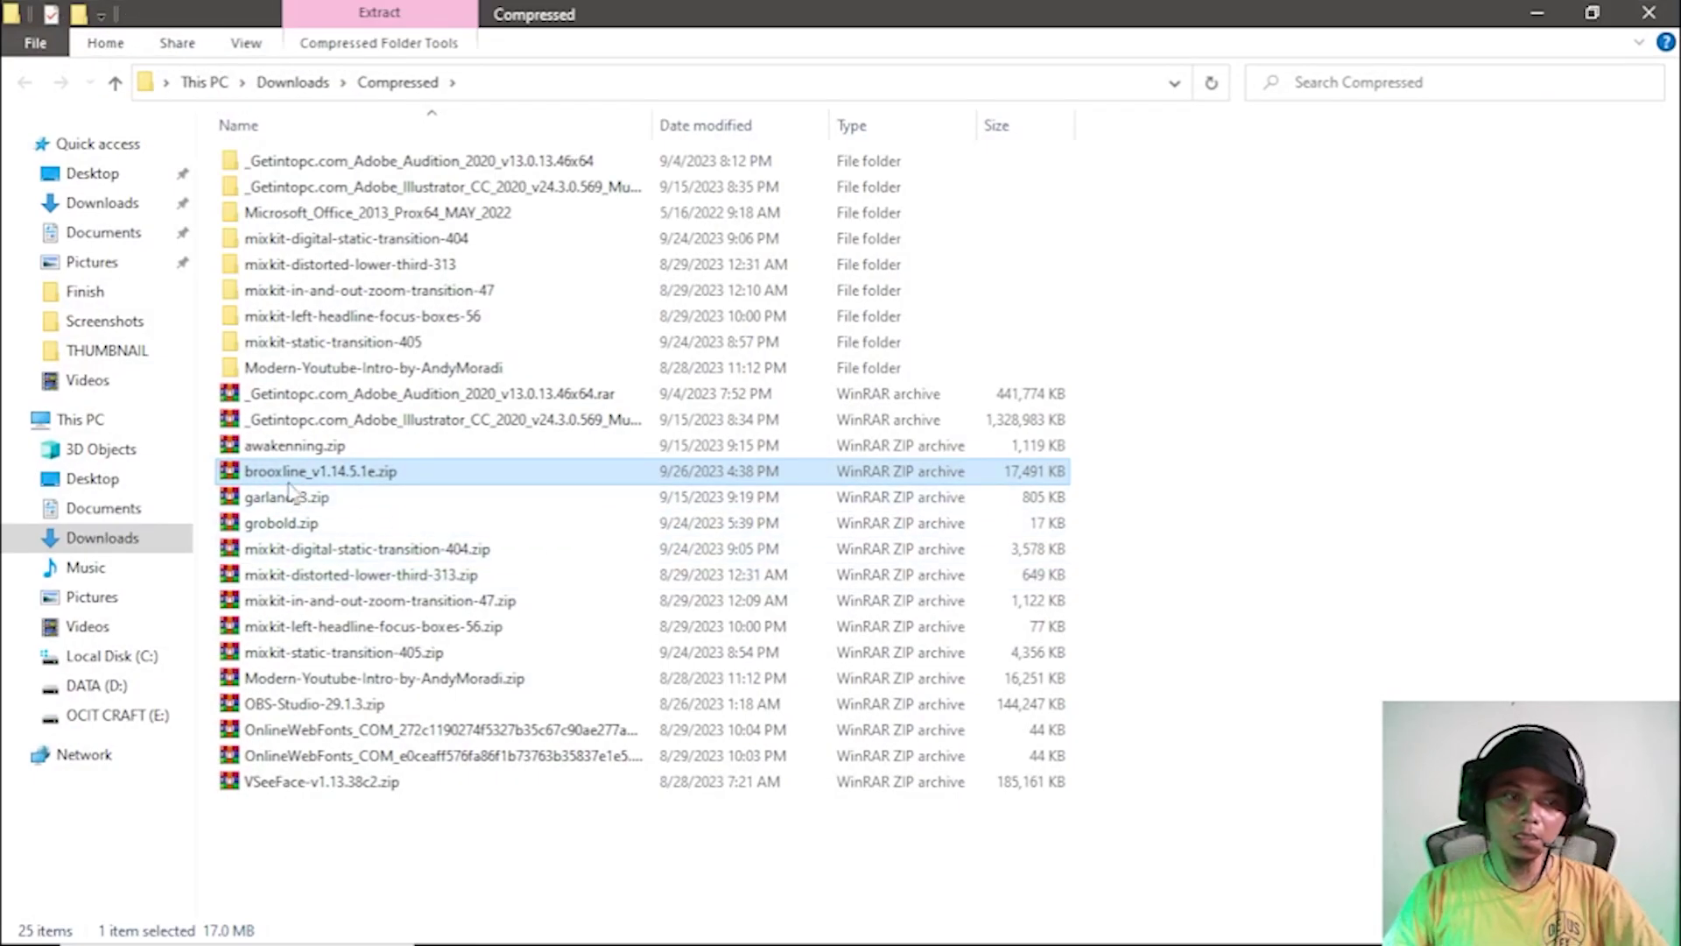
click(1538, 14)
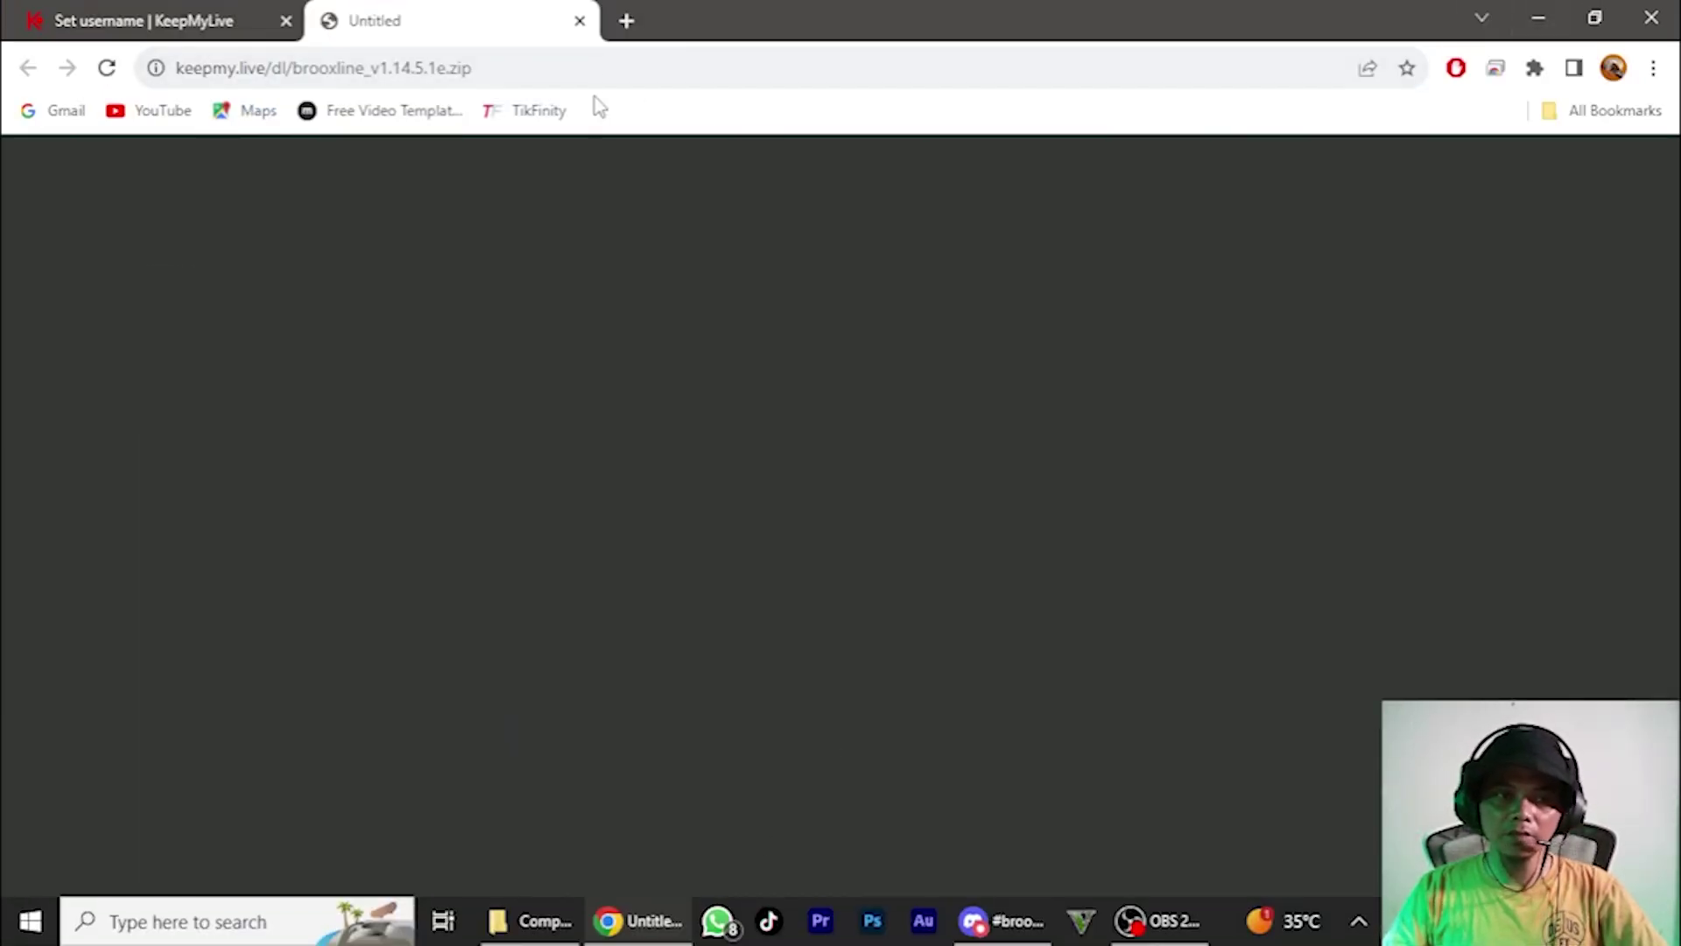
click(579, 20)
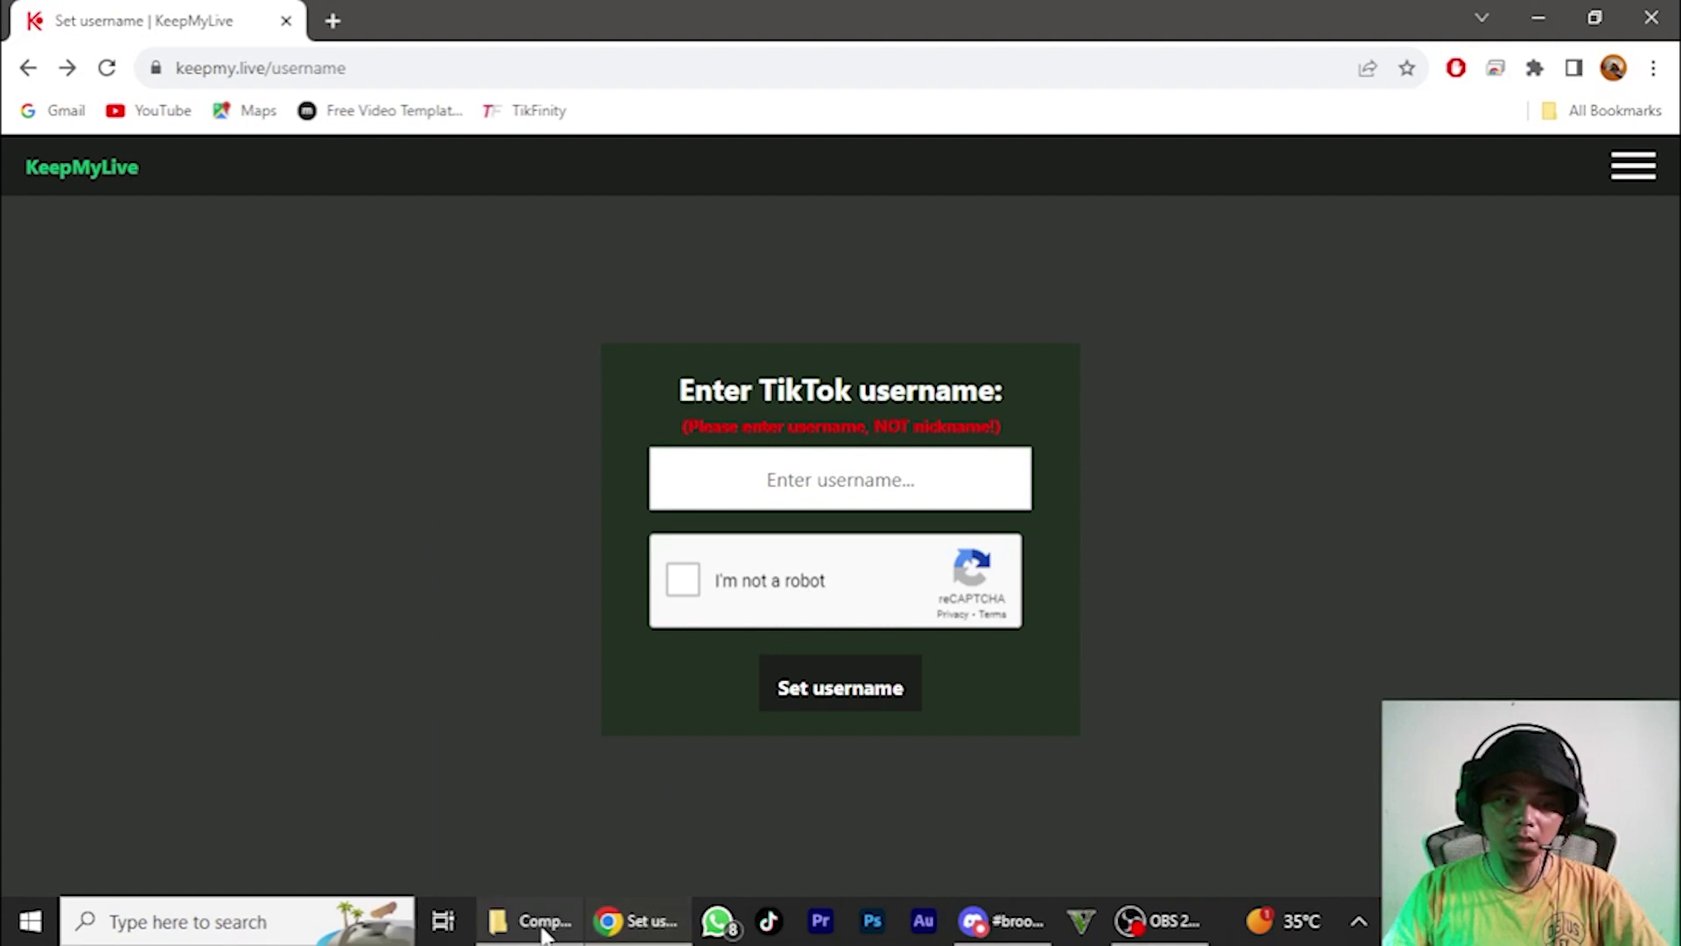
Launch KeepMyLive-Brooxline-v1.14.5.1e.exe from the Komponen GTA V Live TIKTOK folder on drive D: and reposition its console window.
click(543, 932)
click(140, 691)
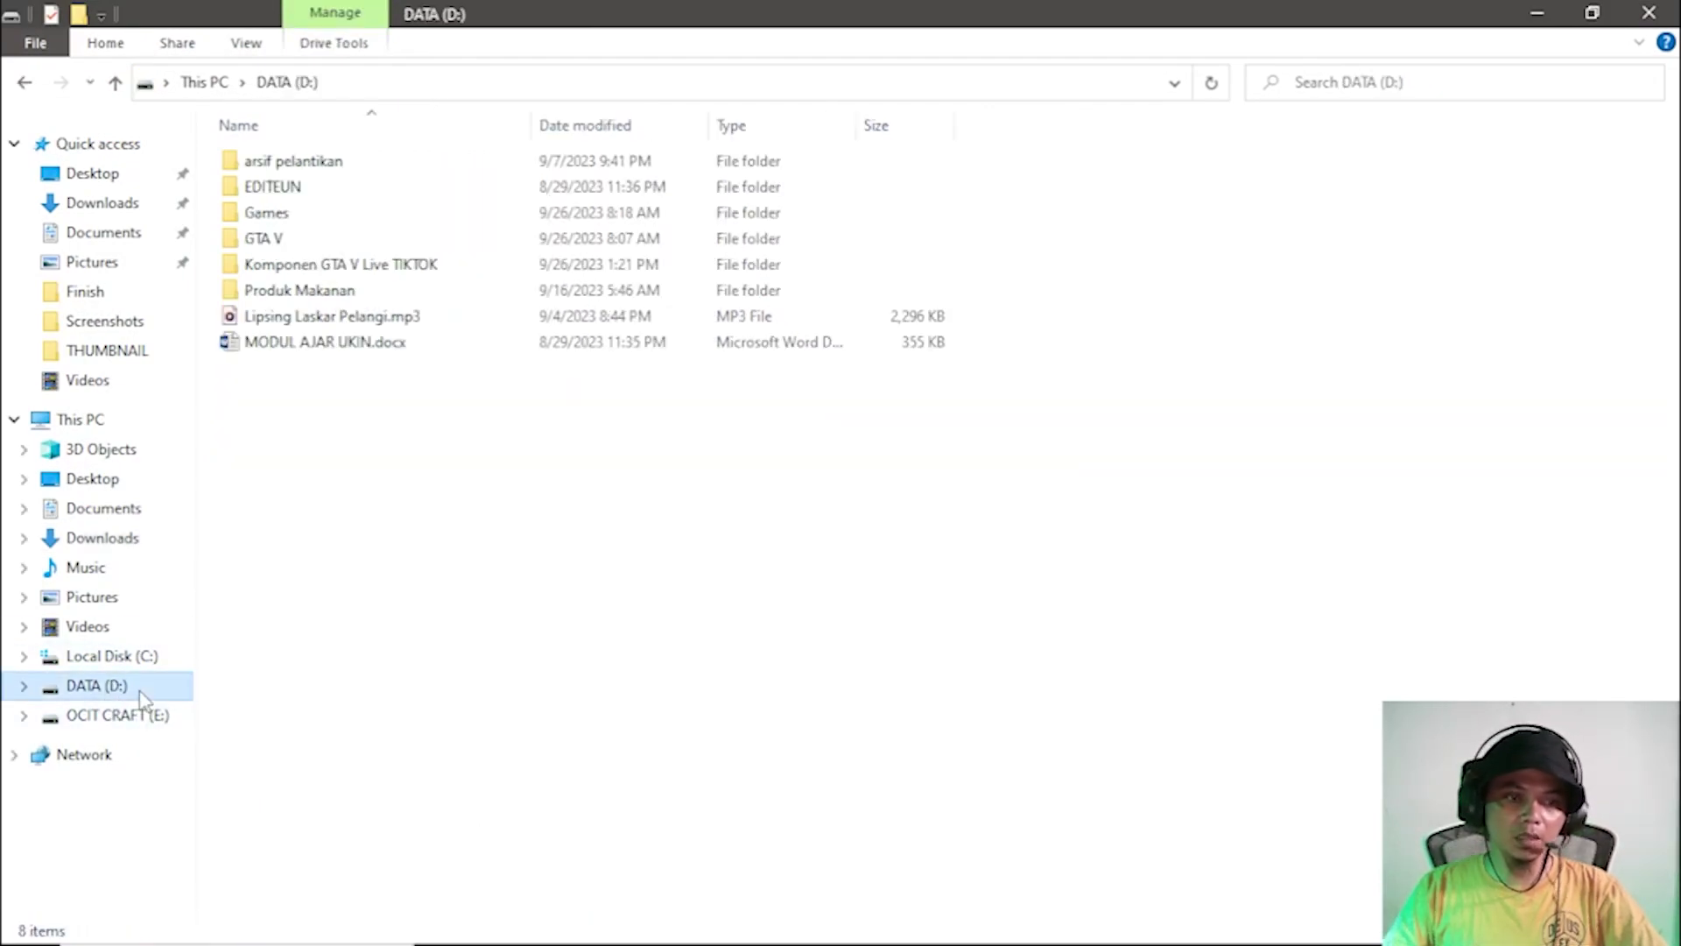
double_click(298, 264)
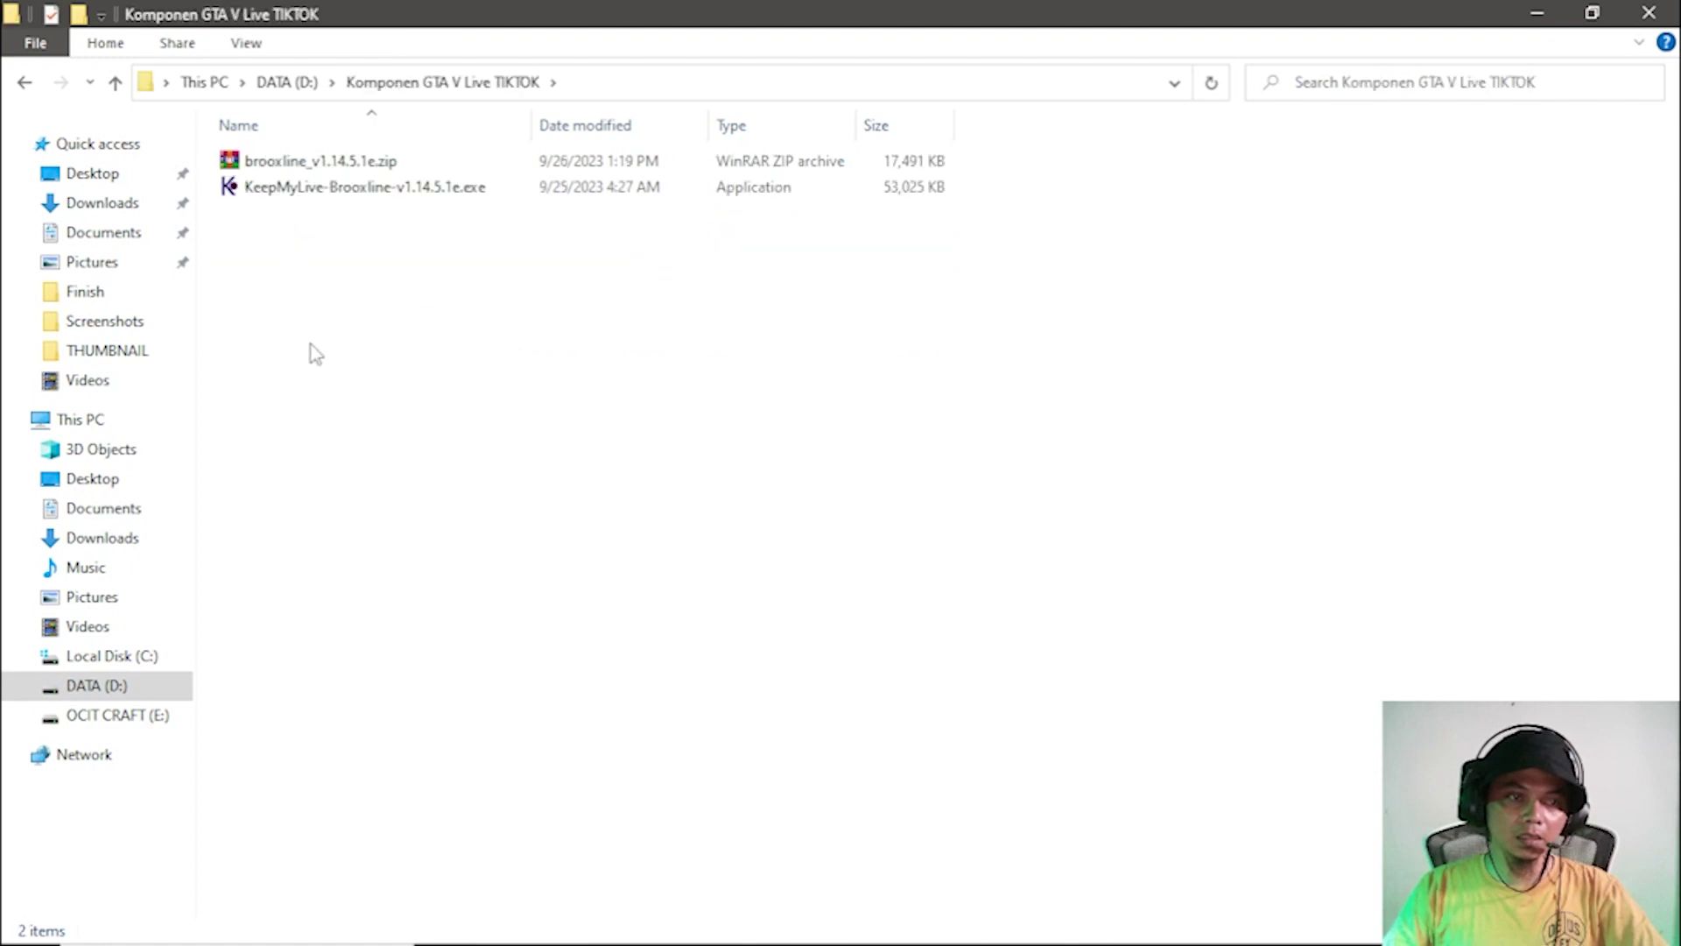
click(276, 165)
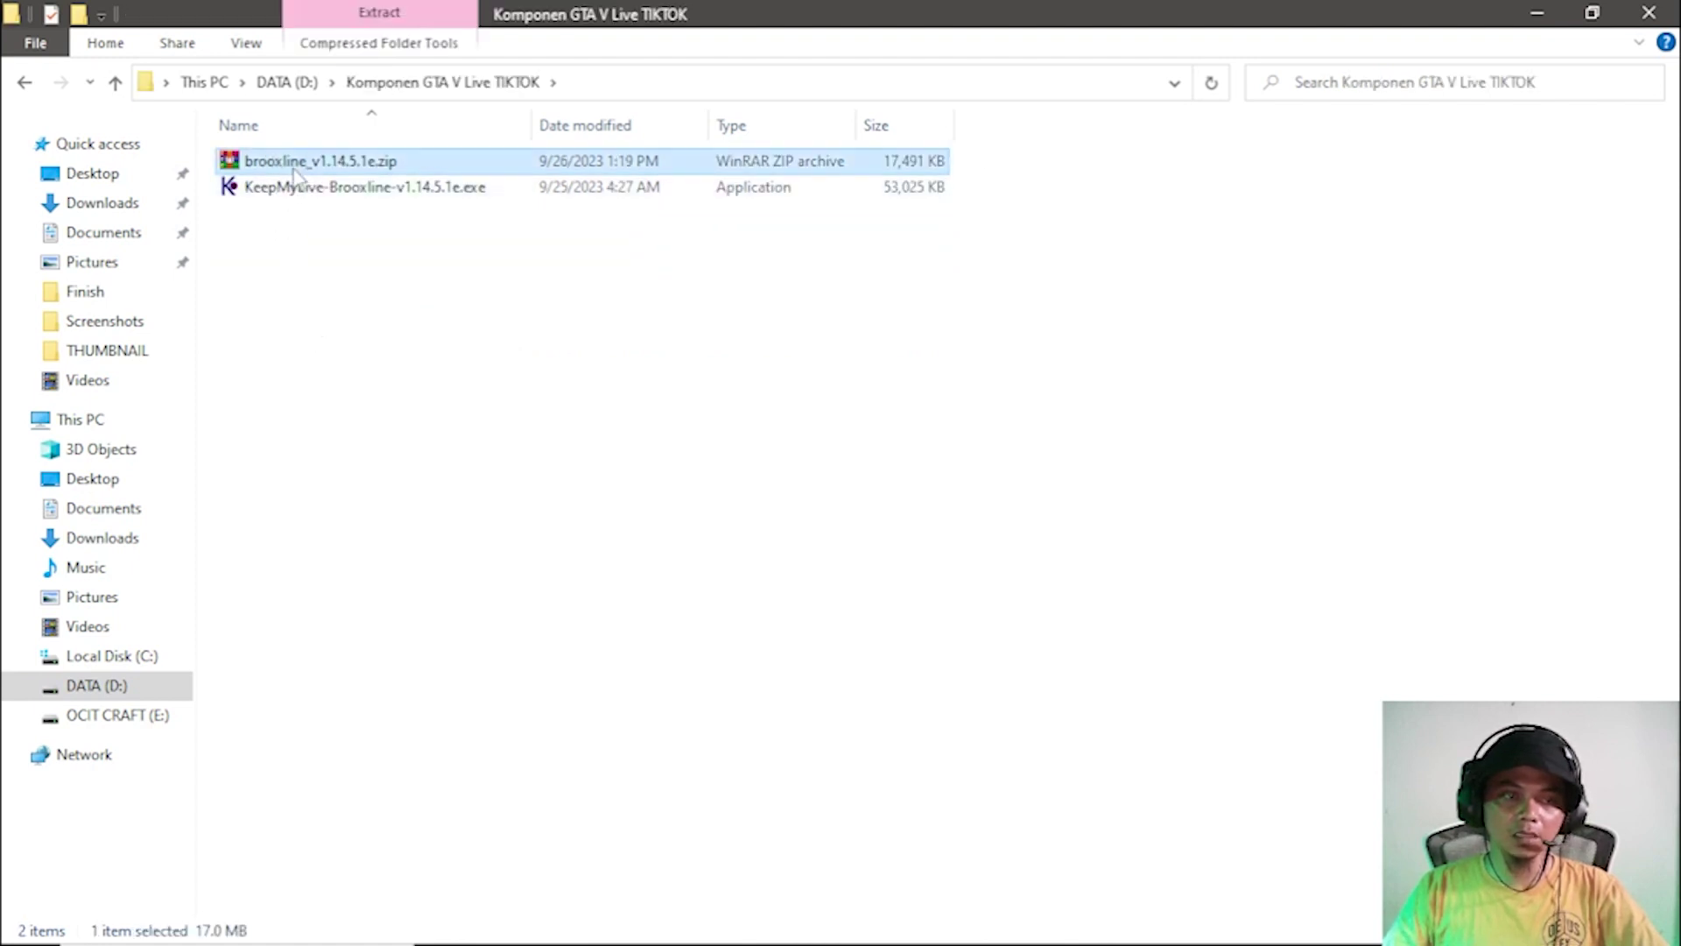
click(281, 189)
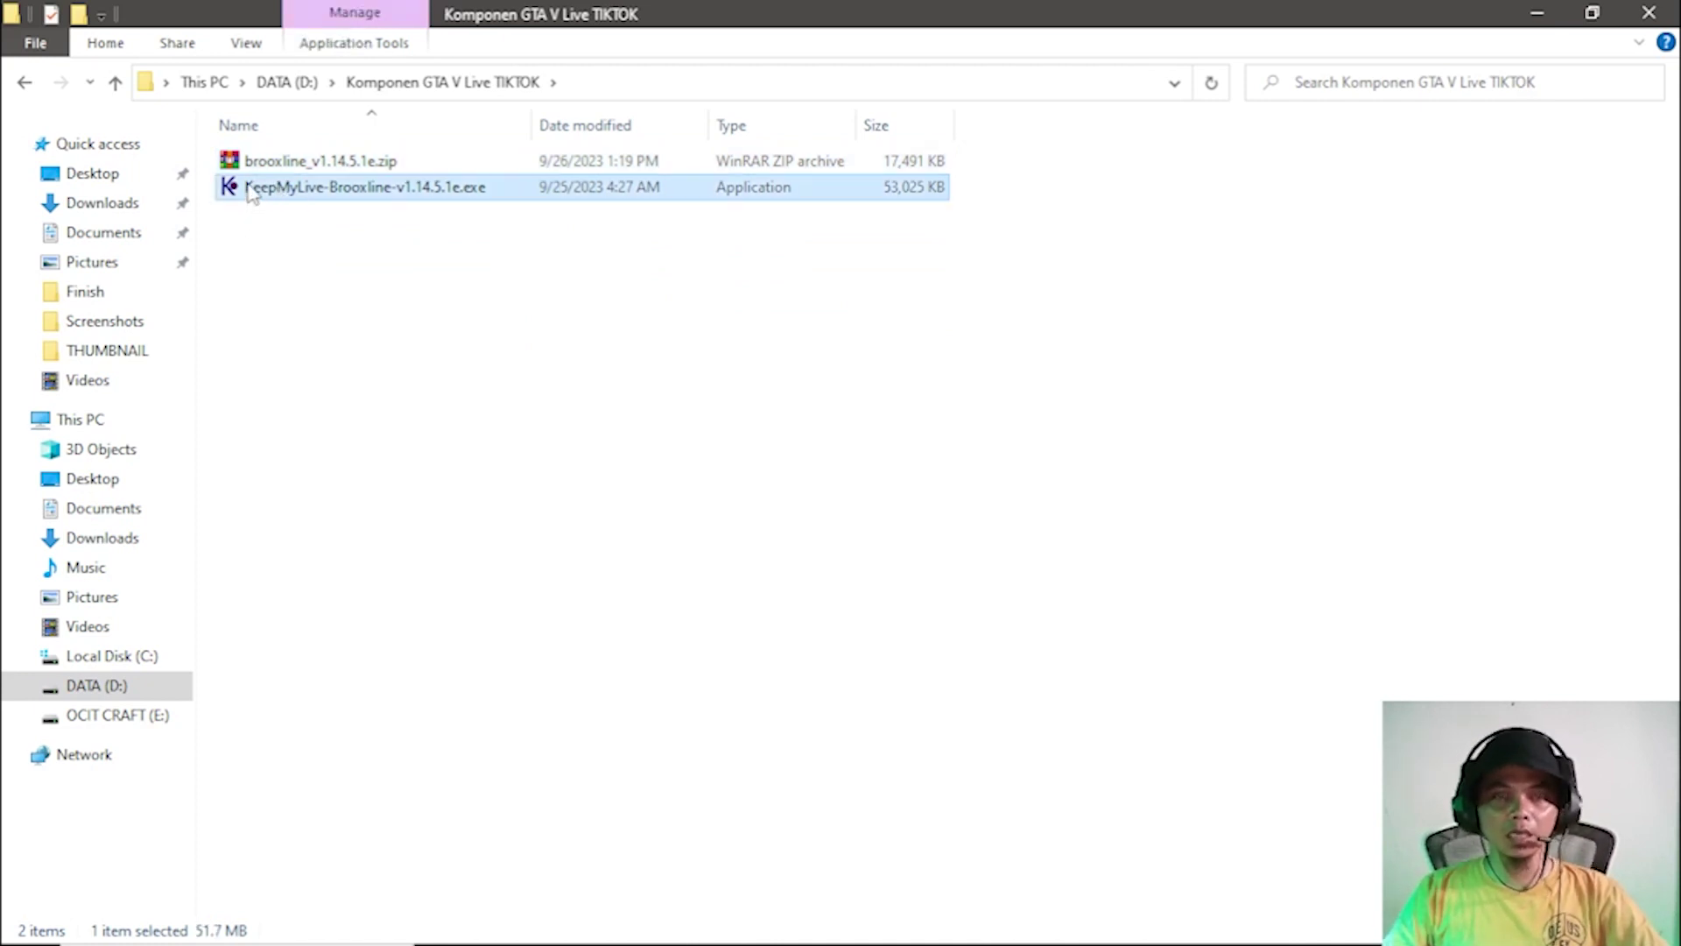
double_click(238, 194)
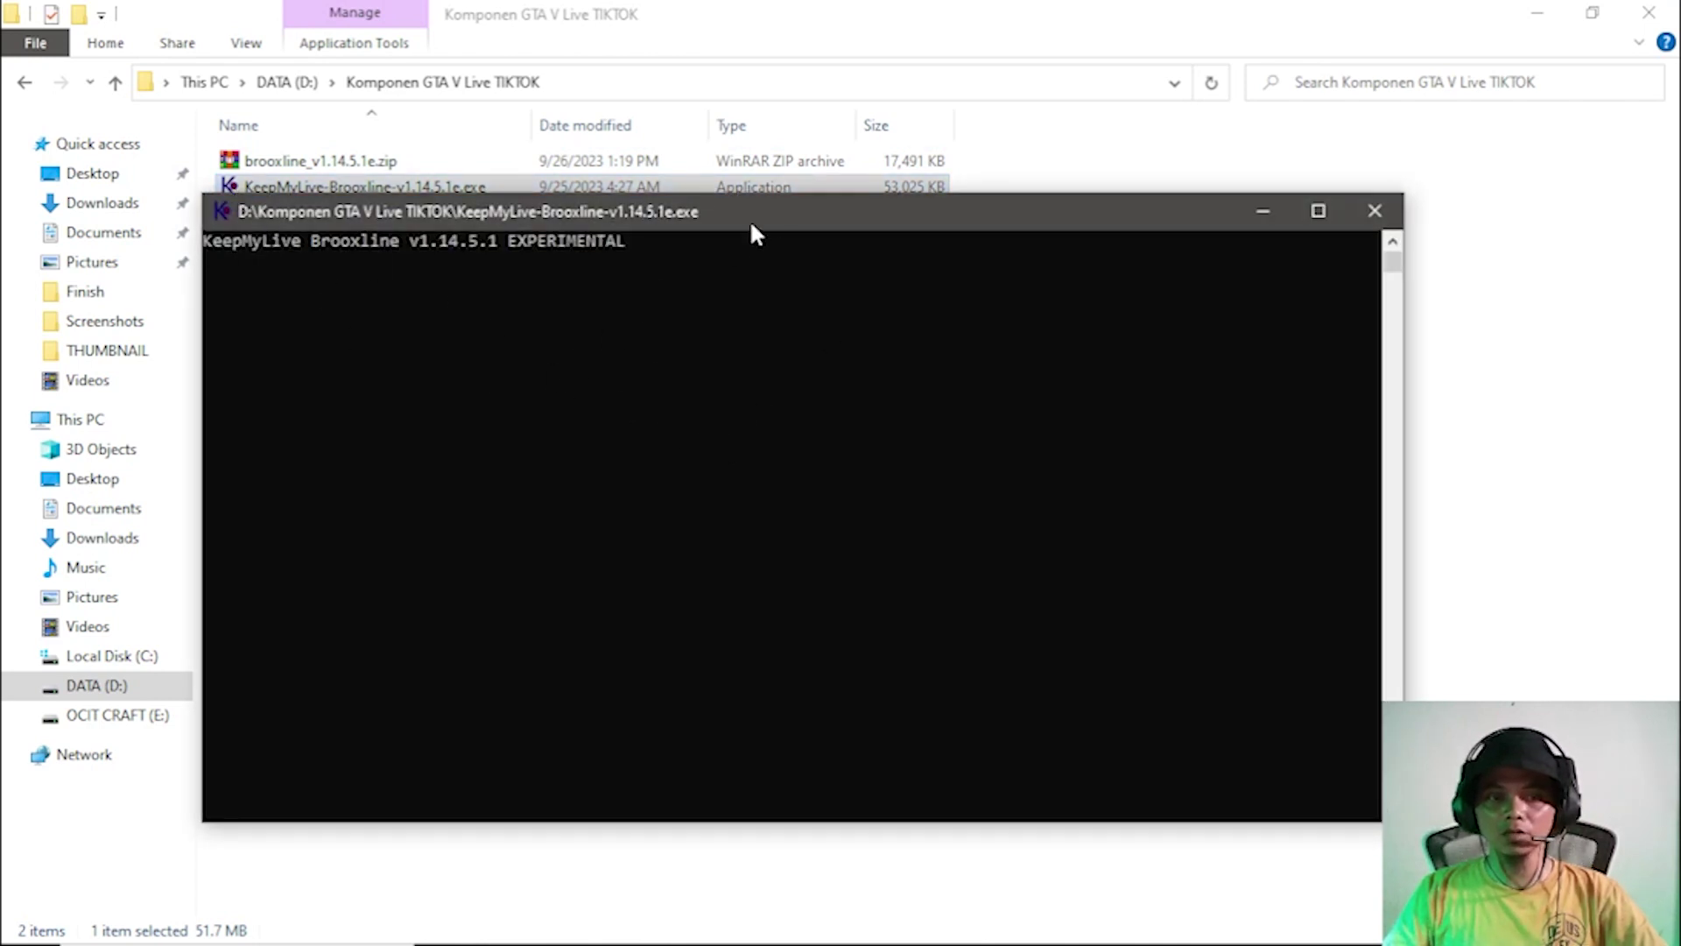
drag(751, 223, 868, 142)
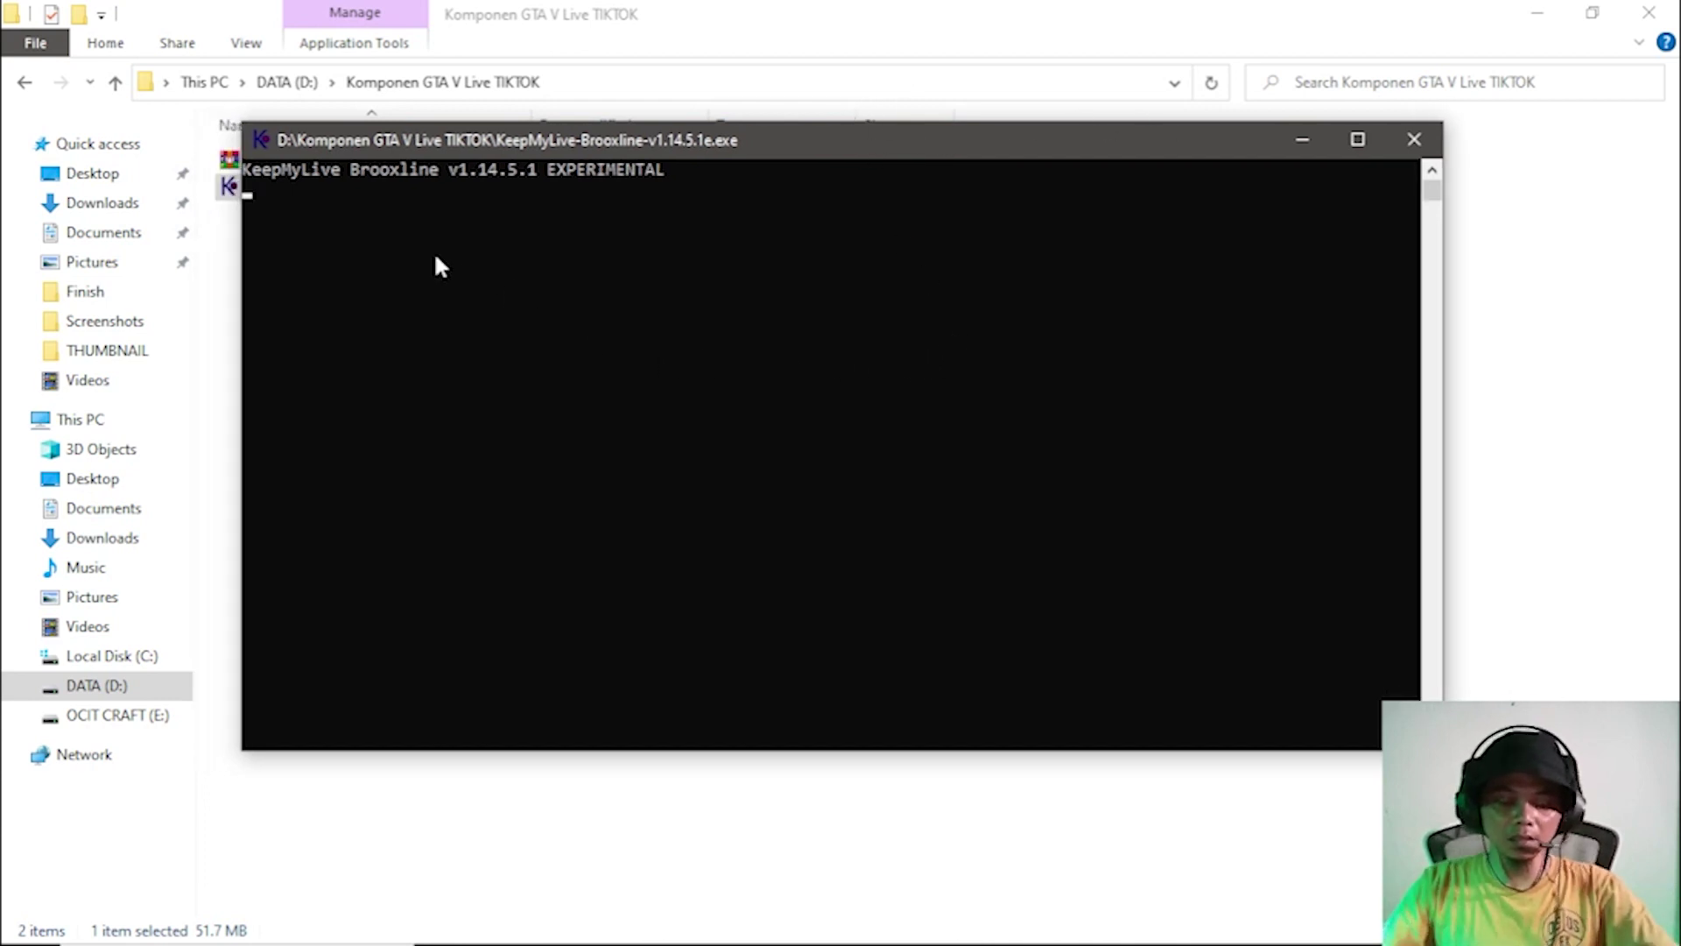
Install the KOTH mod by running the gta-install koth command in the Brooxline console.
text(gta-)
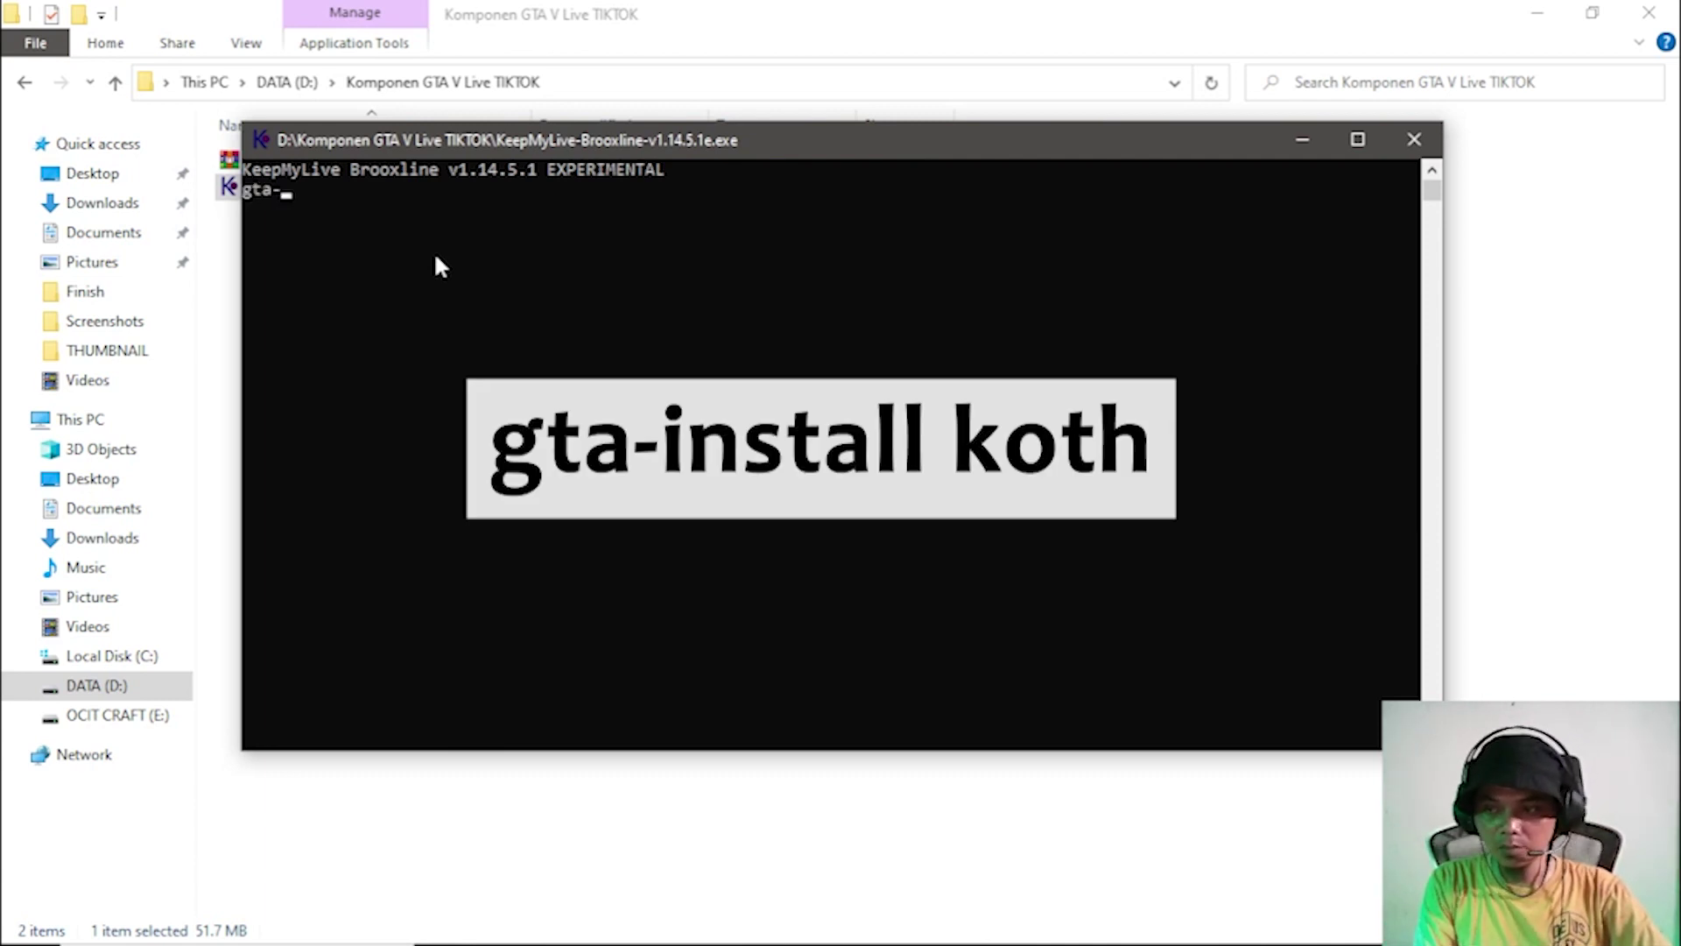
text(install)
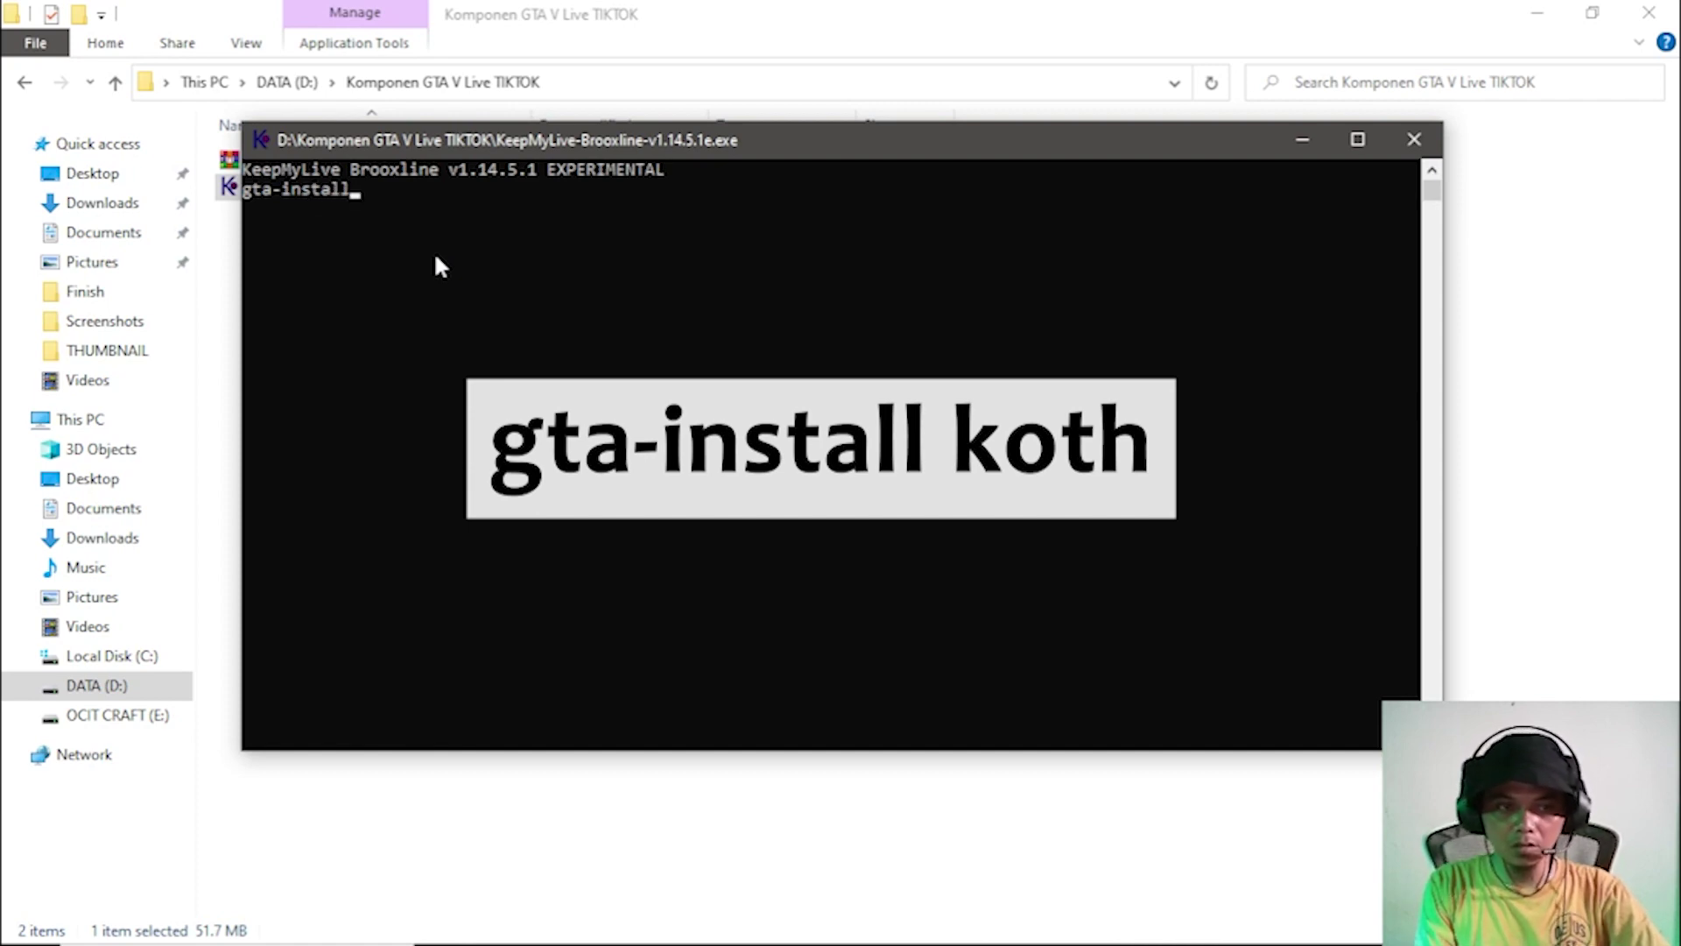
text( koth)
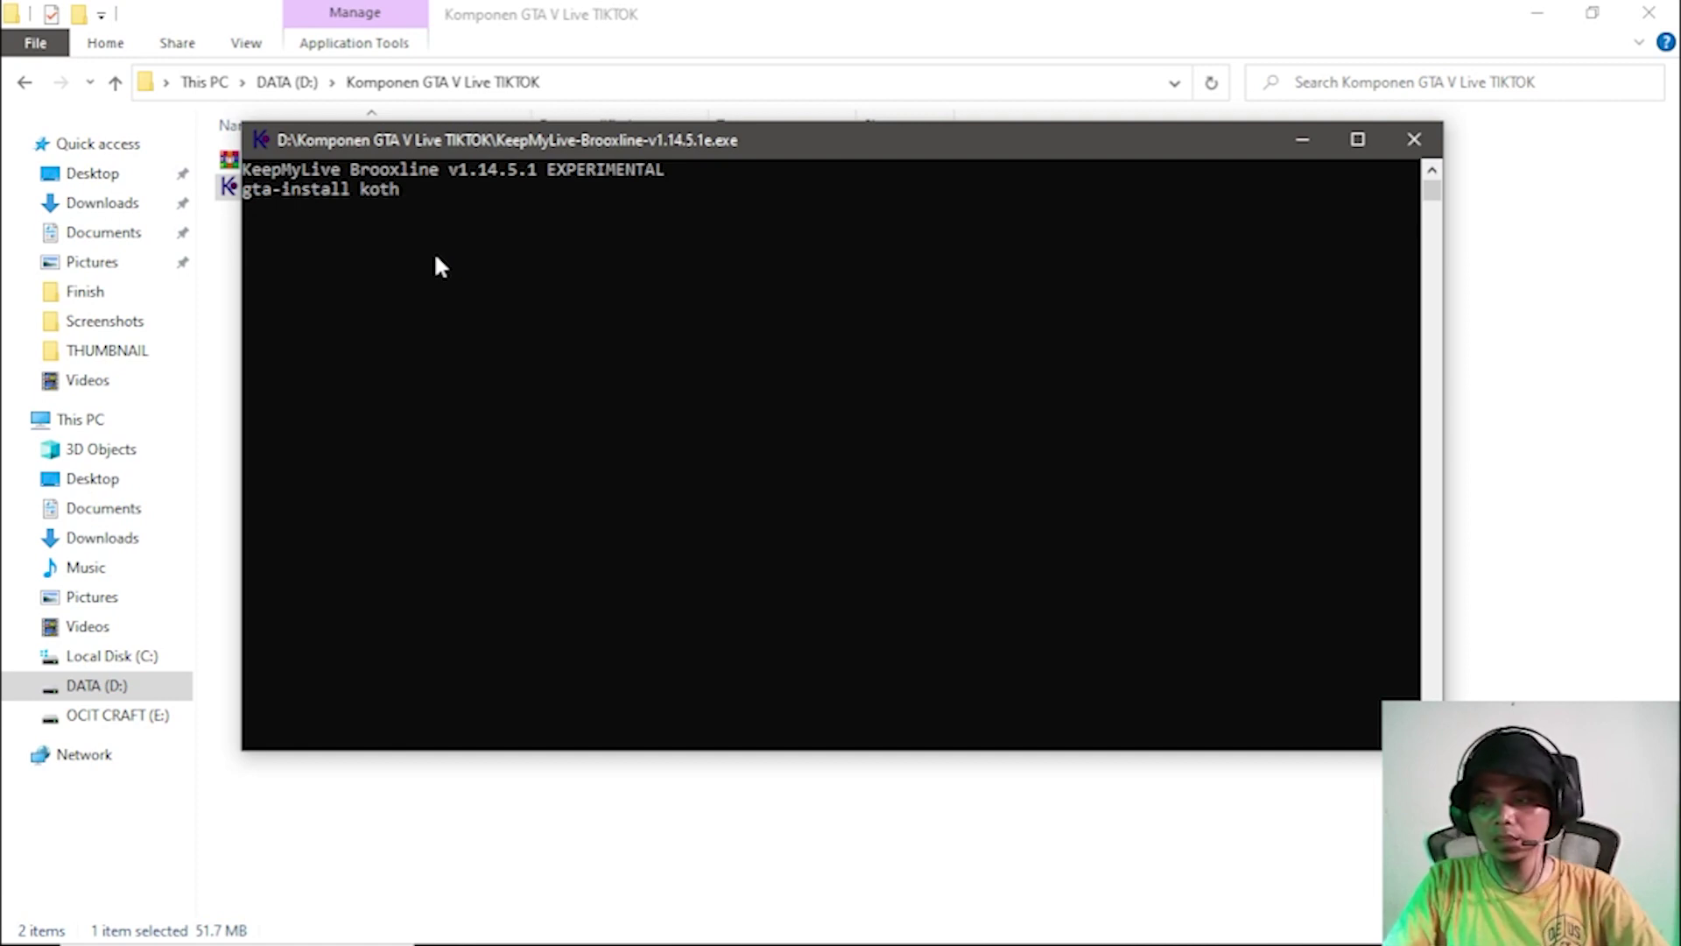
key(Return)
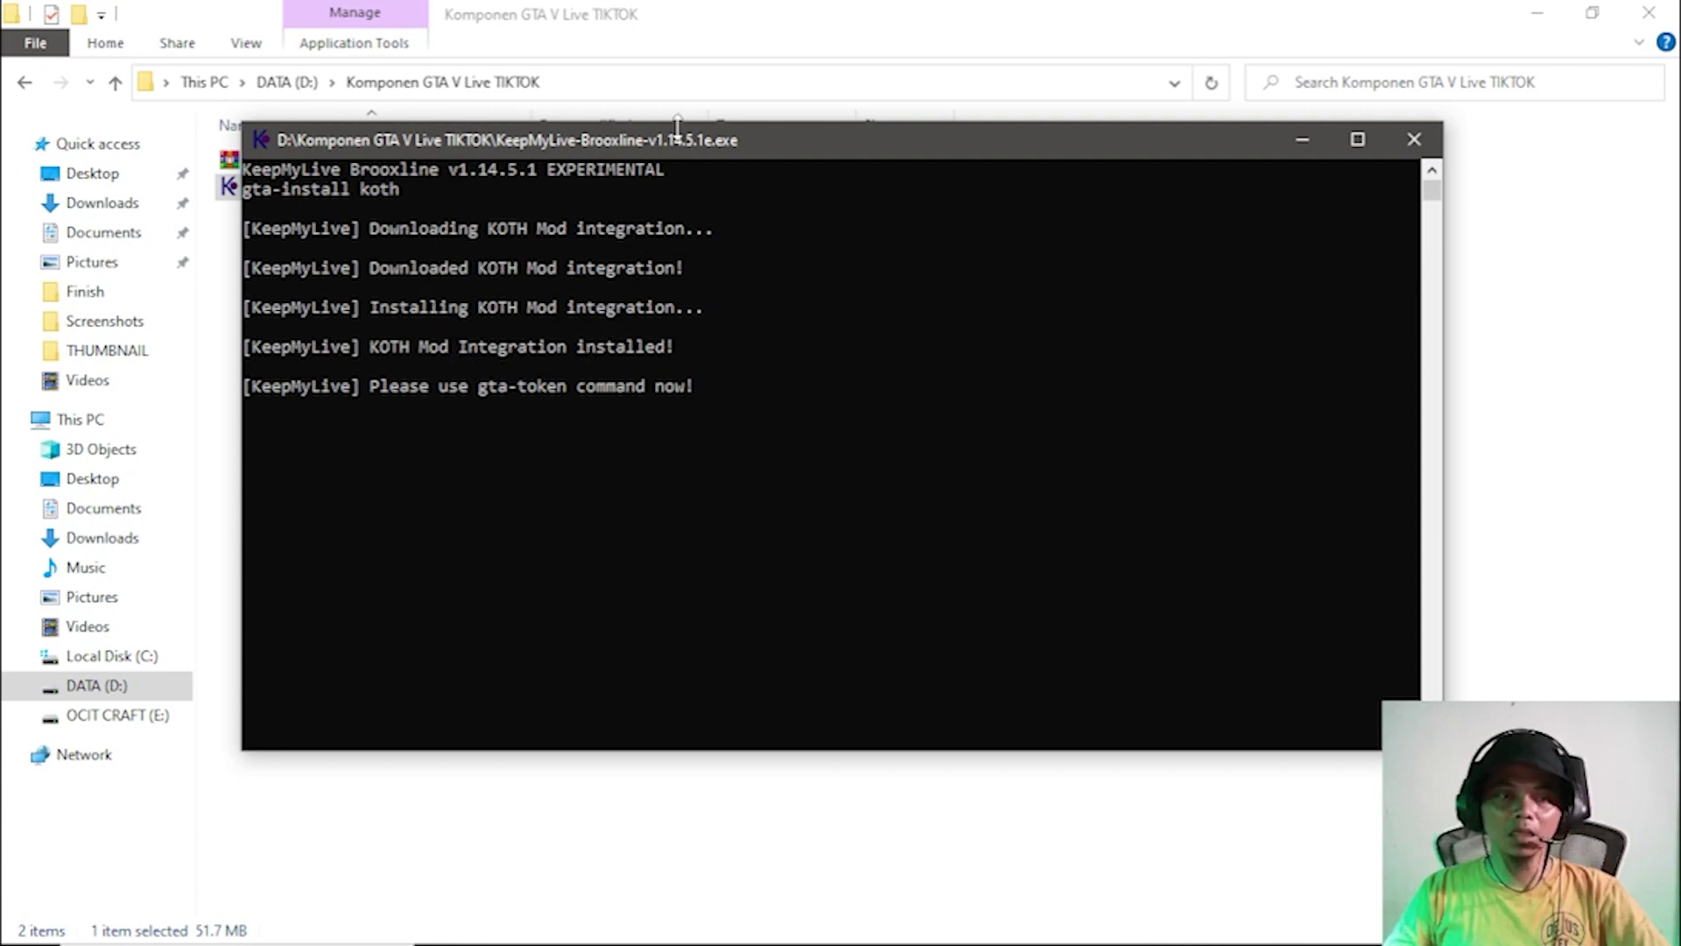
Inspect the game's installation folder at D:\Games\Grand Theft Auto V and locate GTAVLauncher.exe.
click(763, 7)
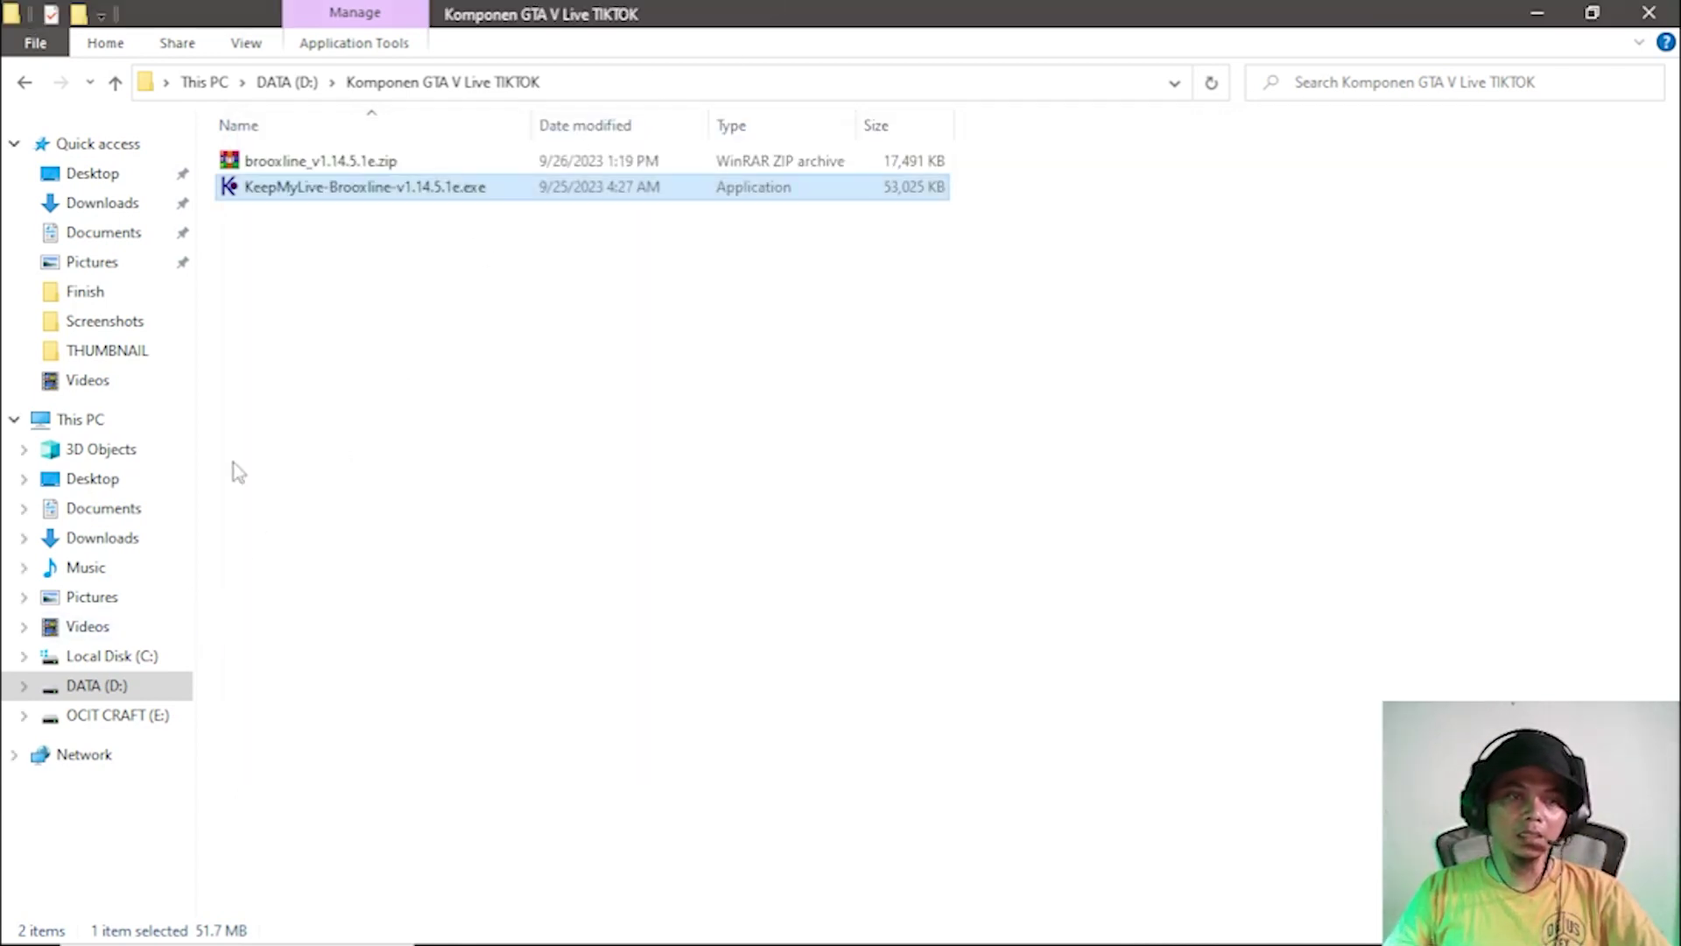
click(163, 663)
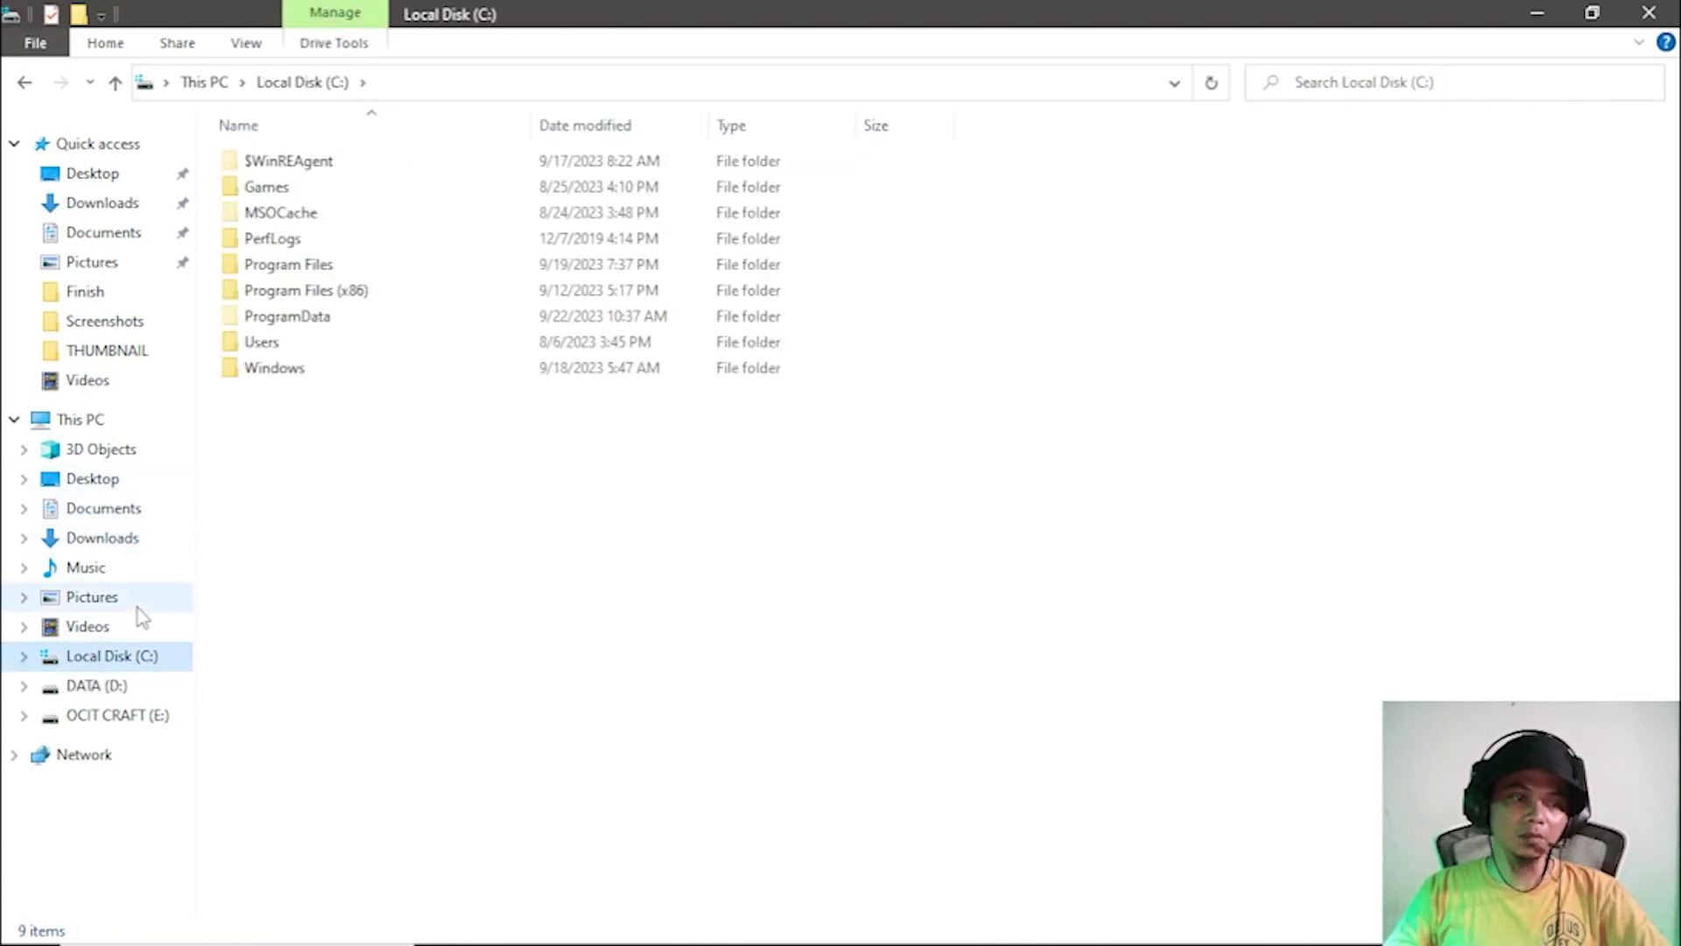
click(140, 688)
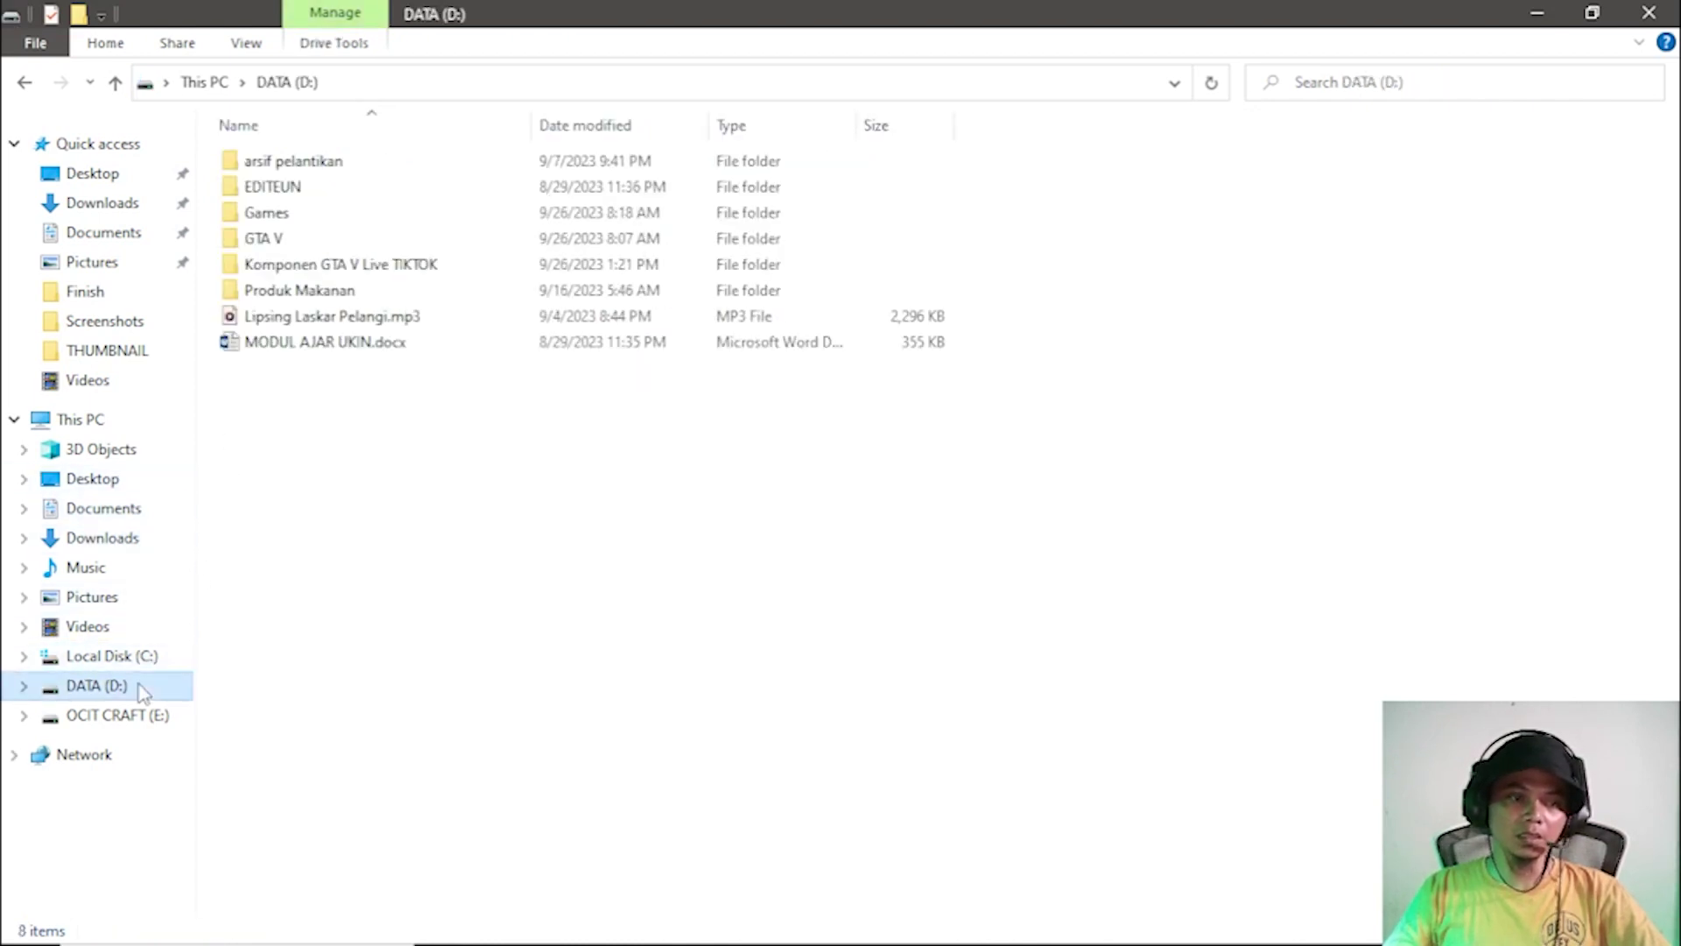
double_click(256, 223)
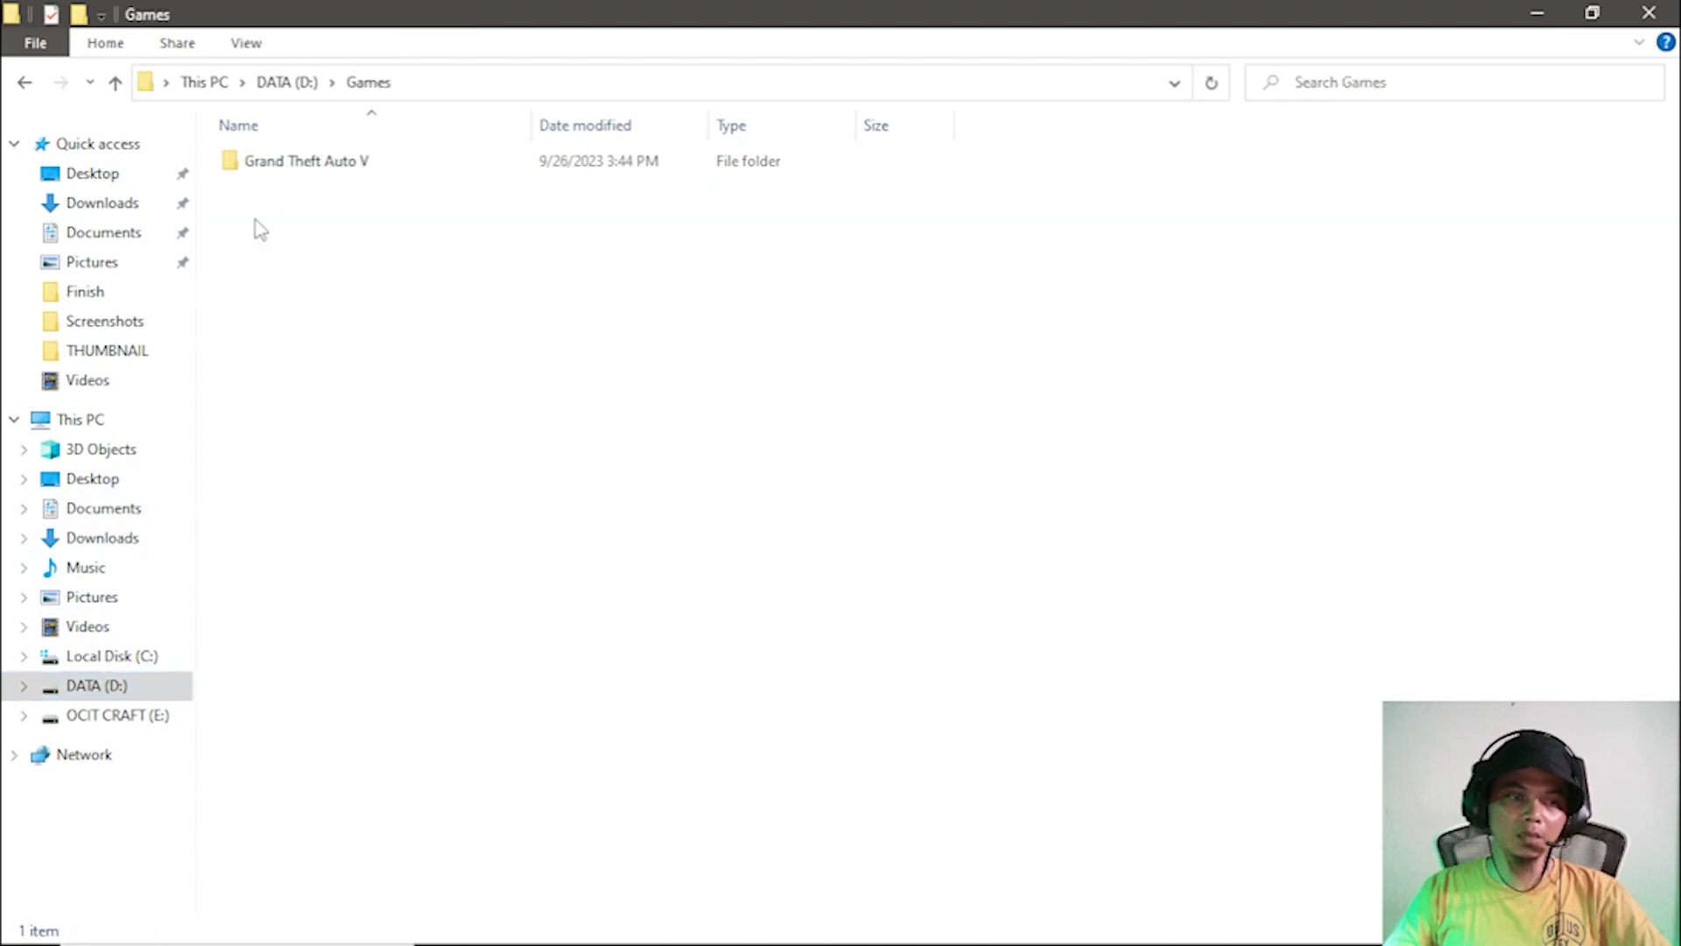
double_click(295, 167)
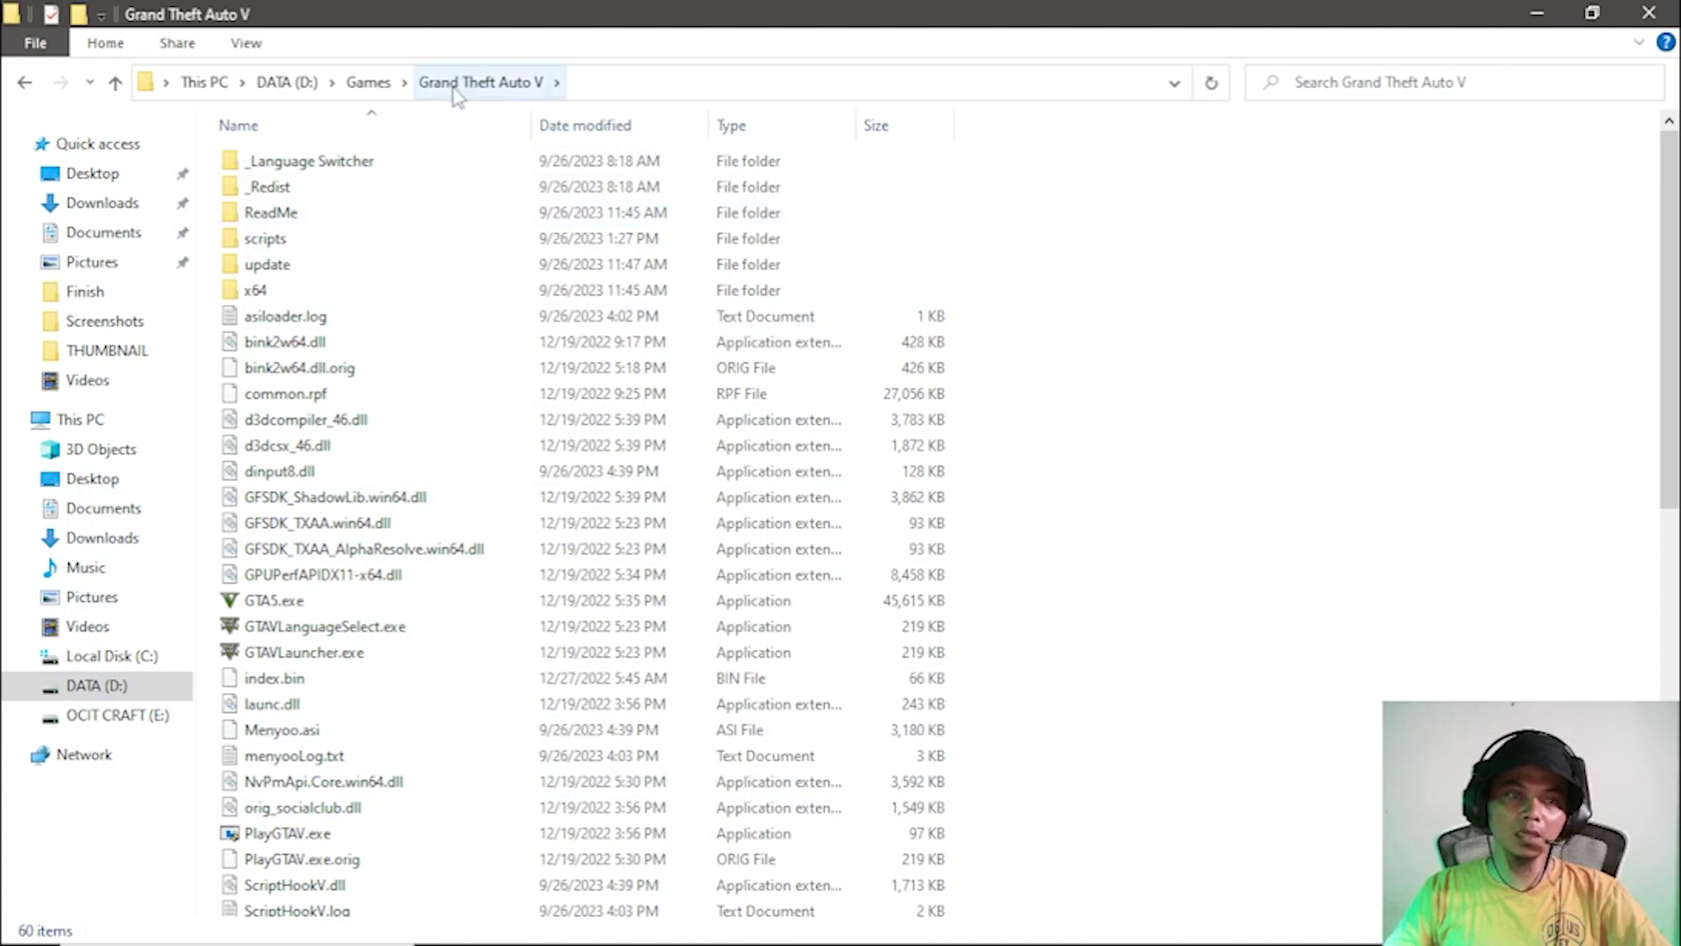
click(366, 84)
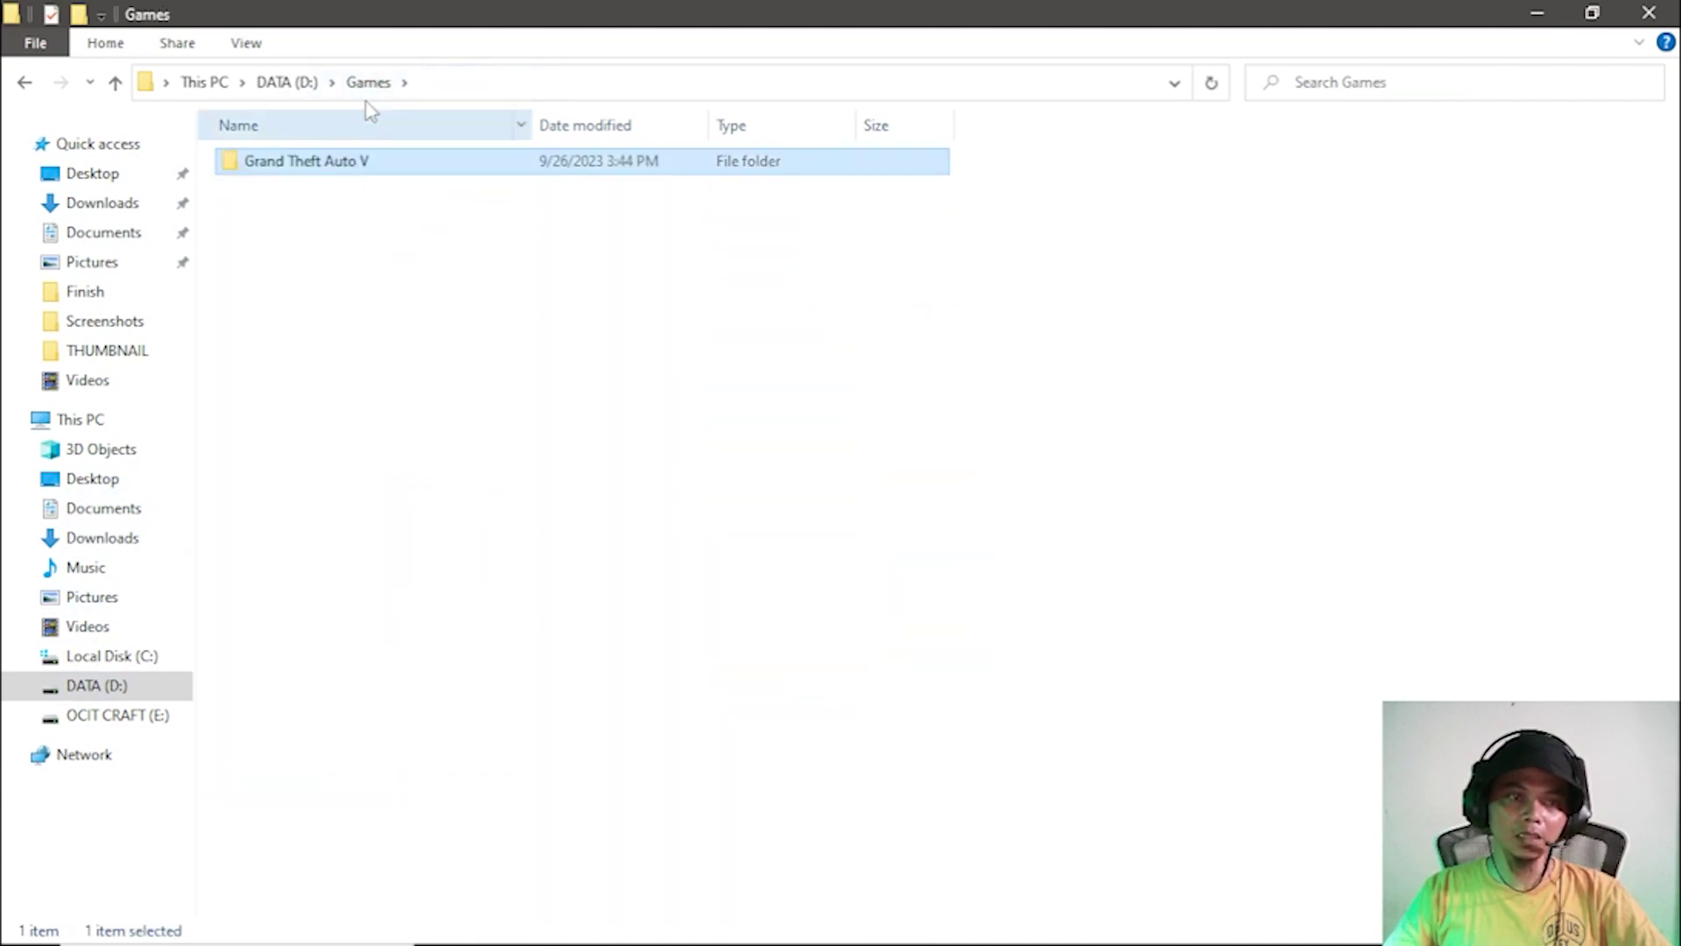
double_click(330, 163)
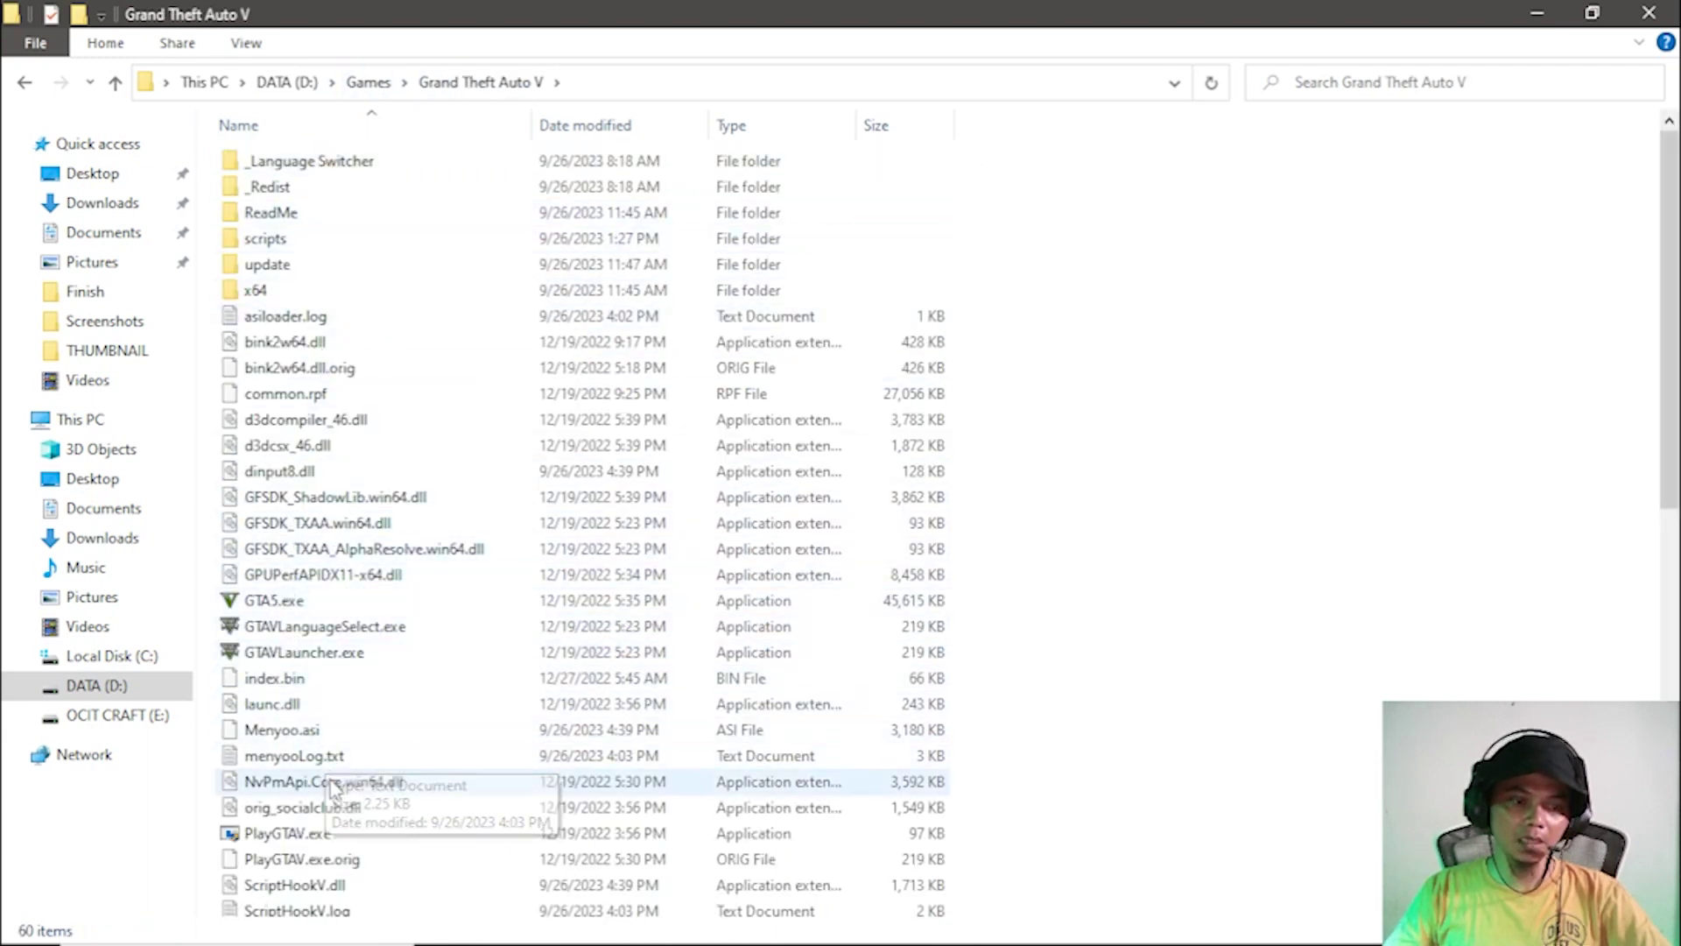
click(305, 653)
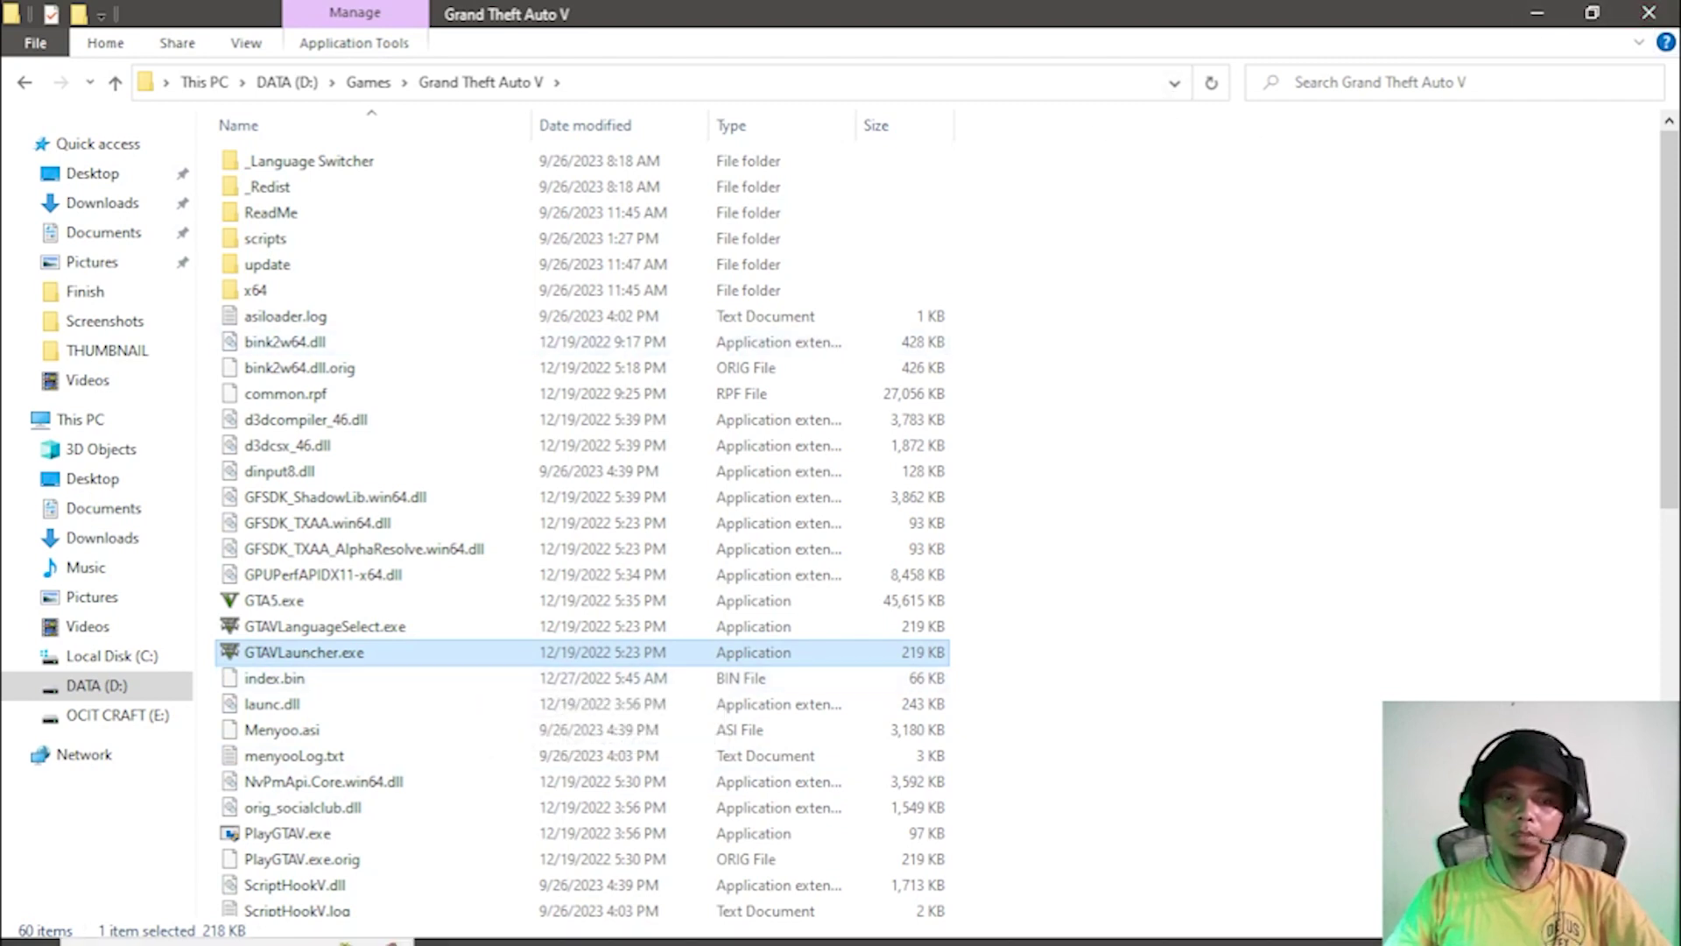
Return to the Brooxline console and review the output of the KOTH mod installation.
mouse_move(946, 928)
click(1169, 924)
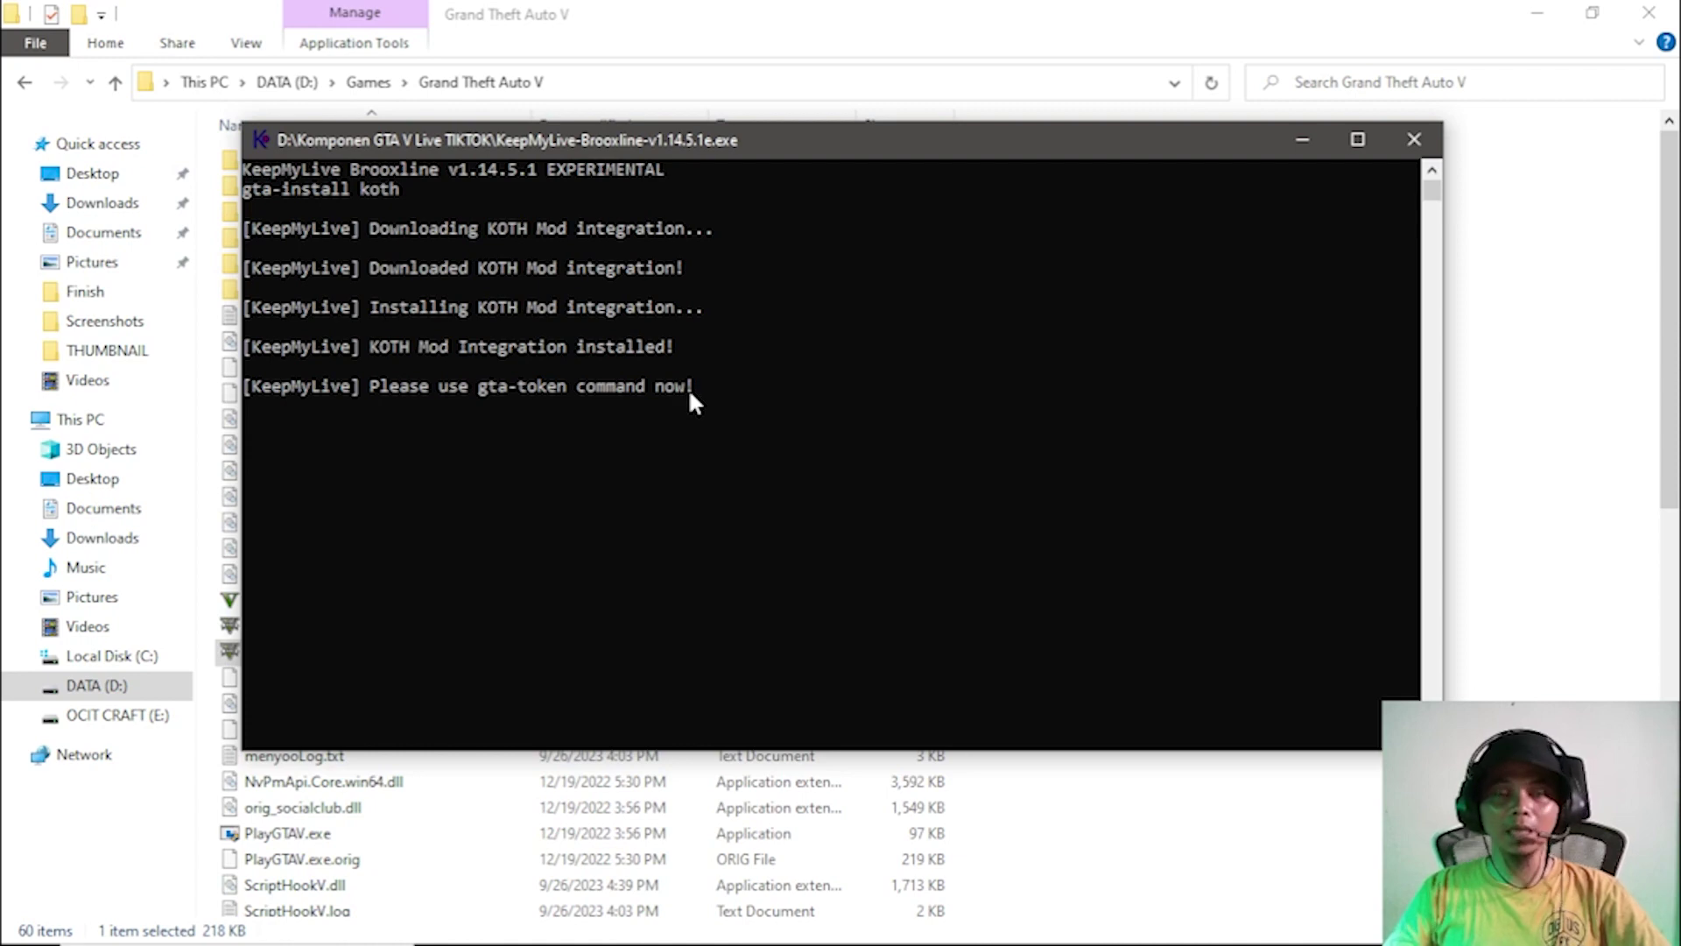
click(325, 444)
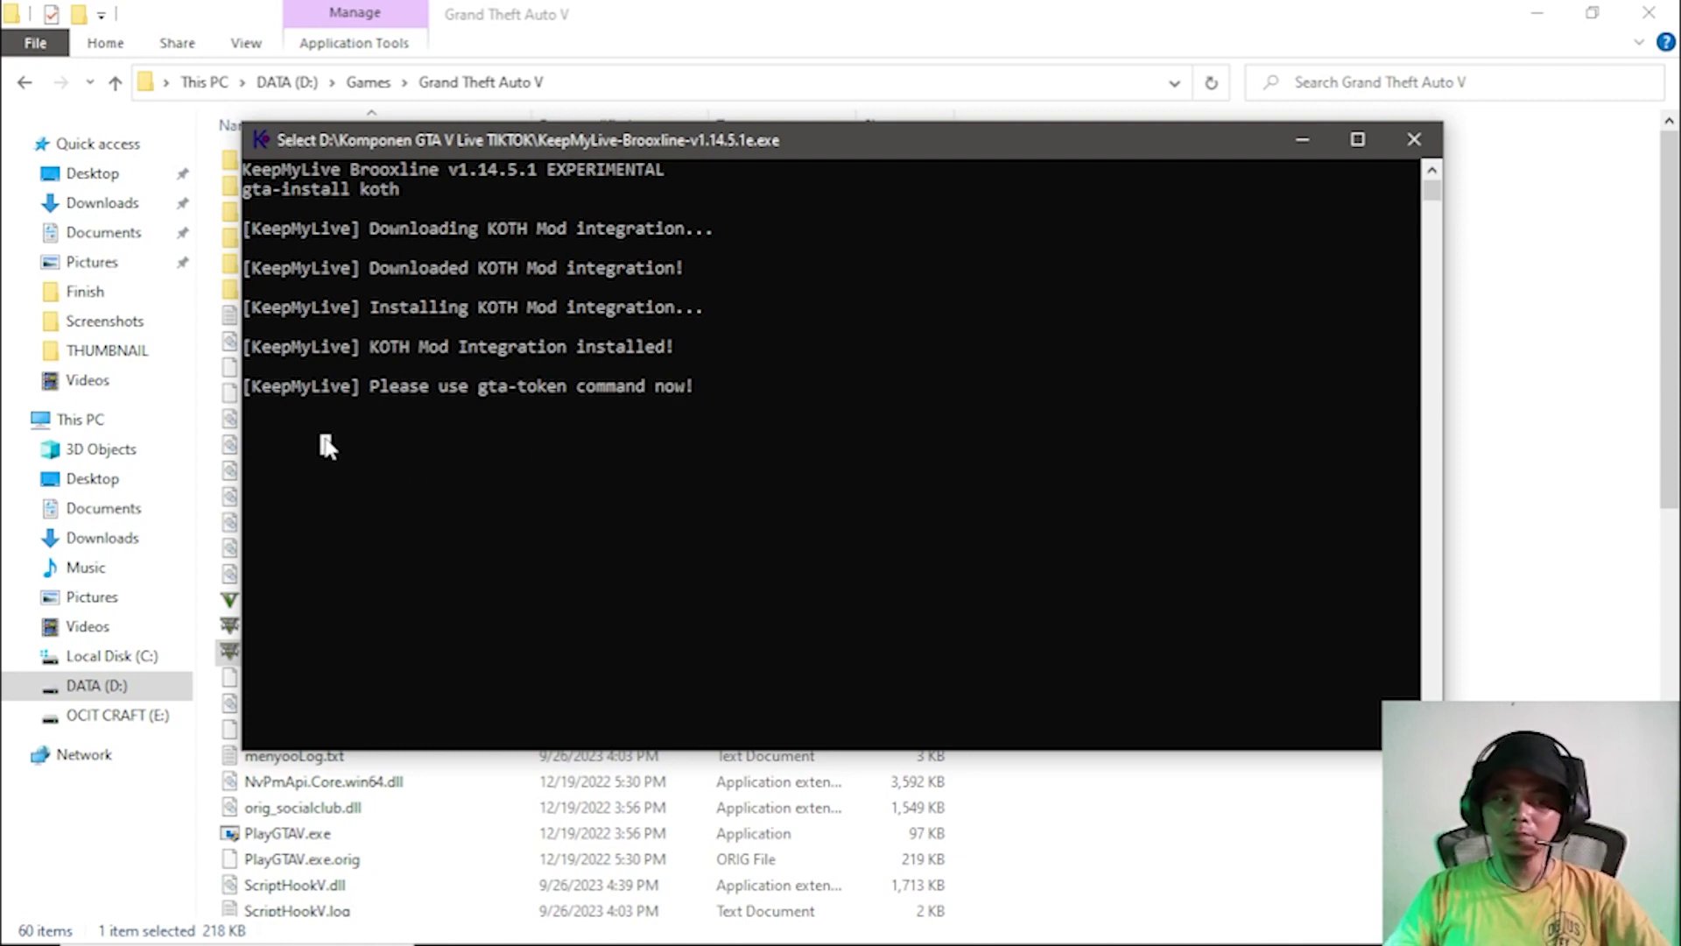
click(259, 428)
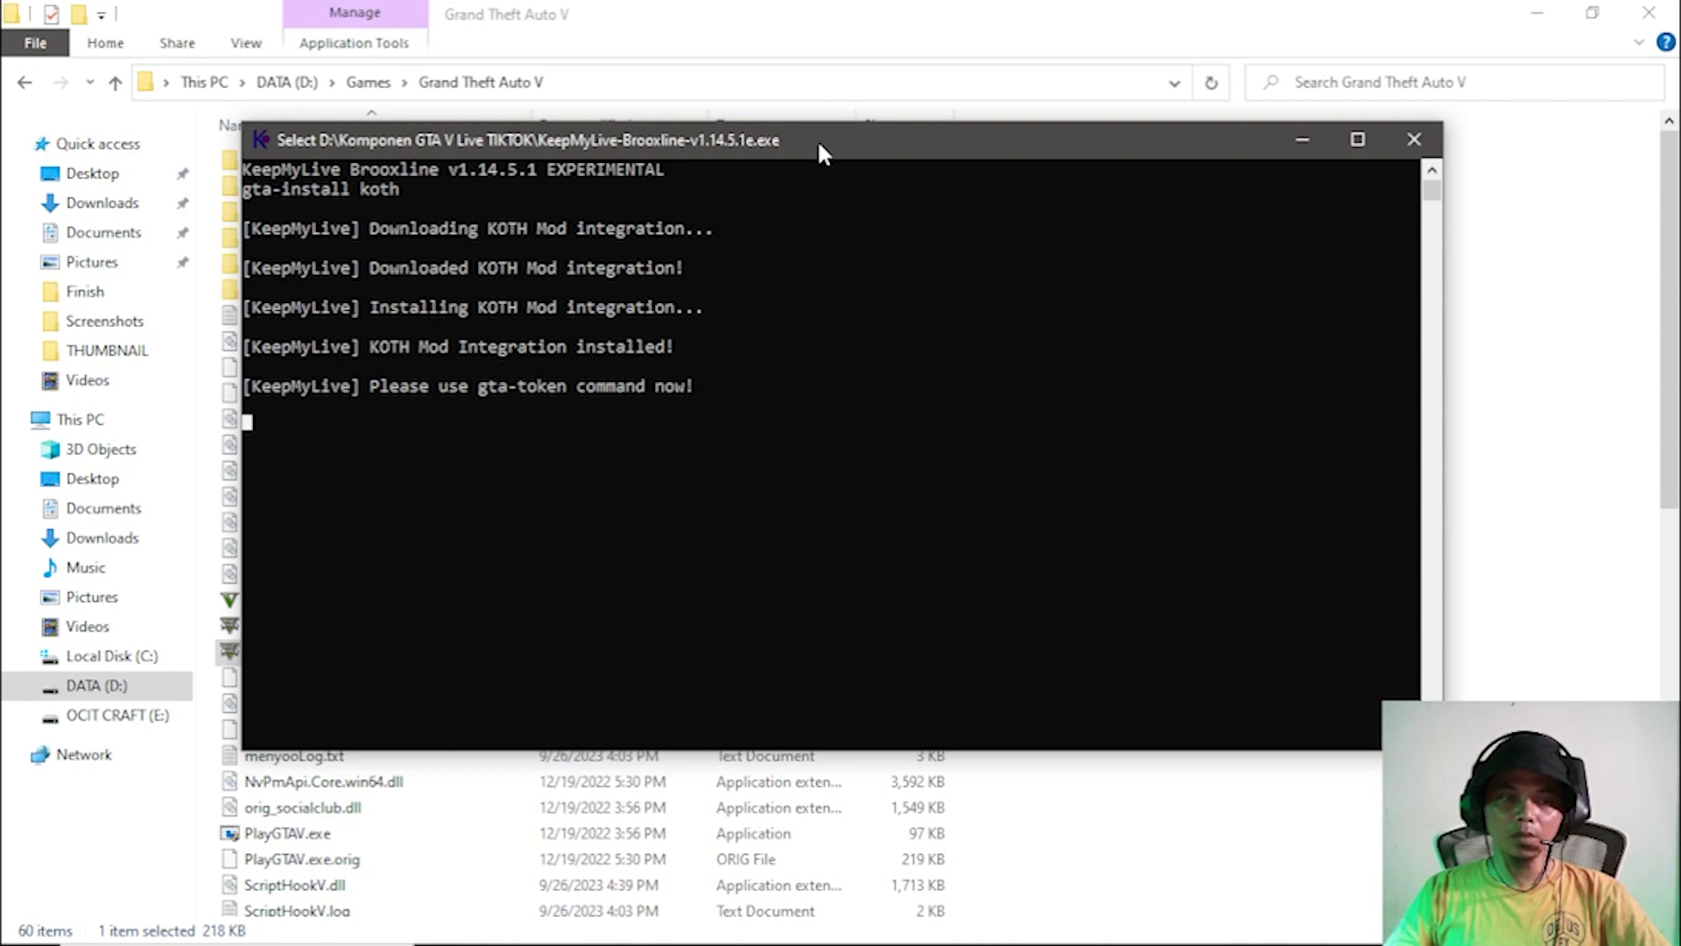
click(1434, 342)
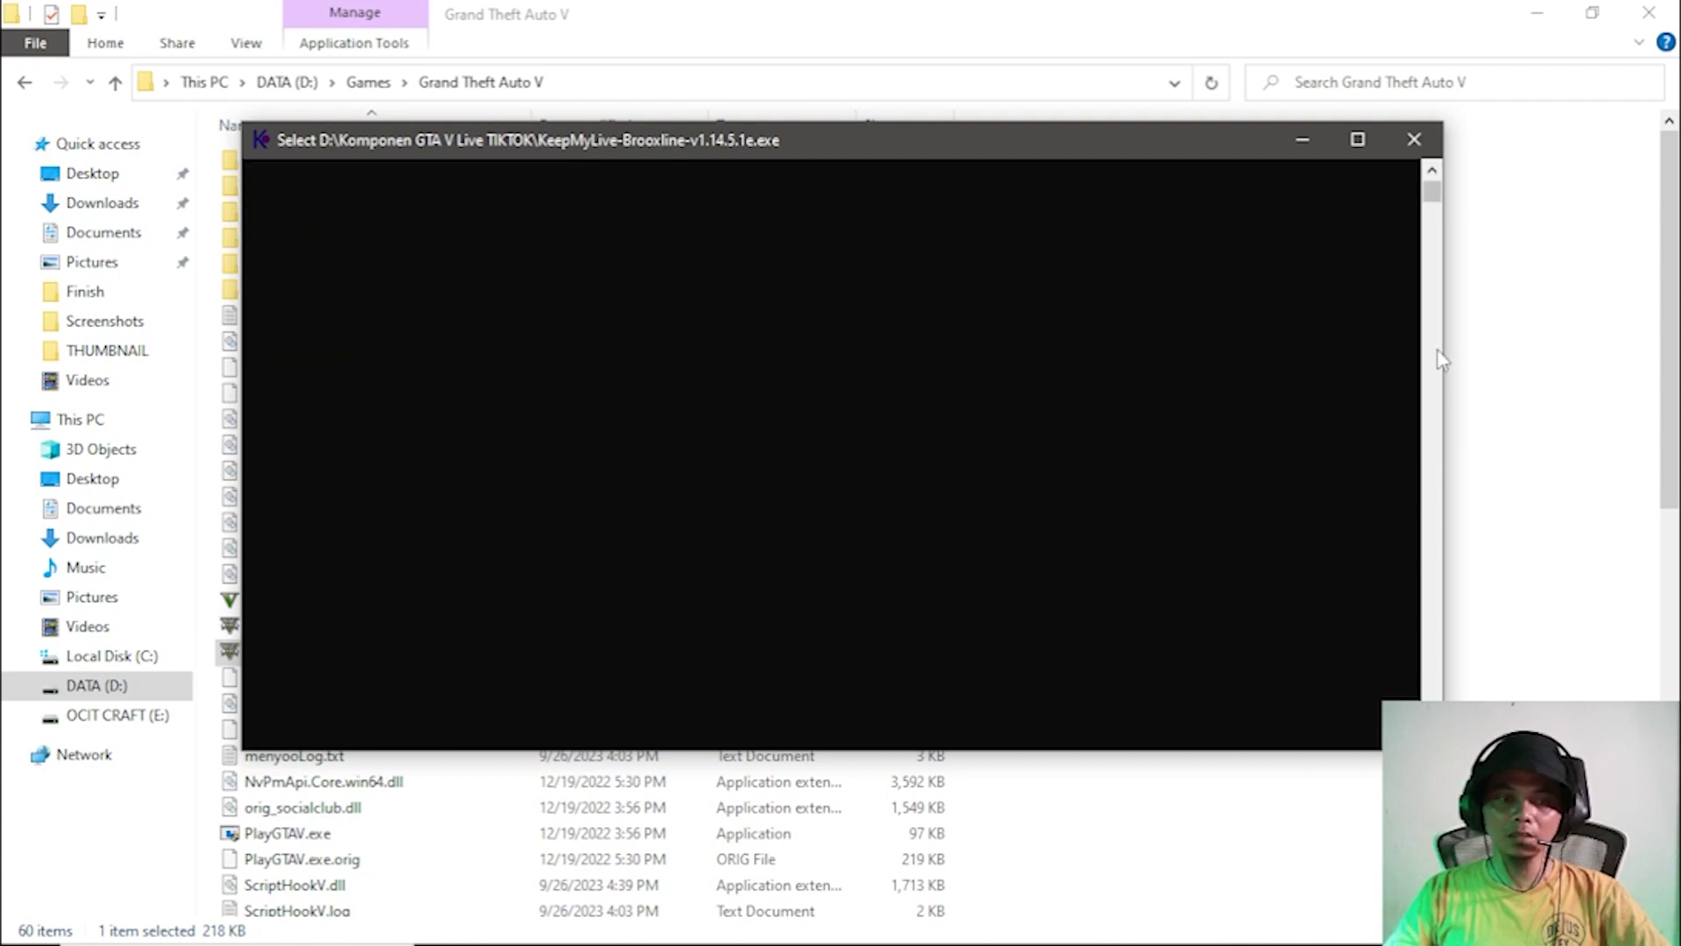
scroll(1429, 206, up, 5)
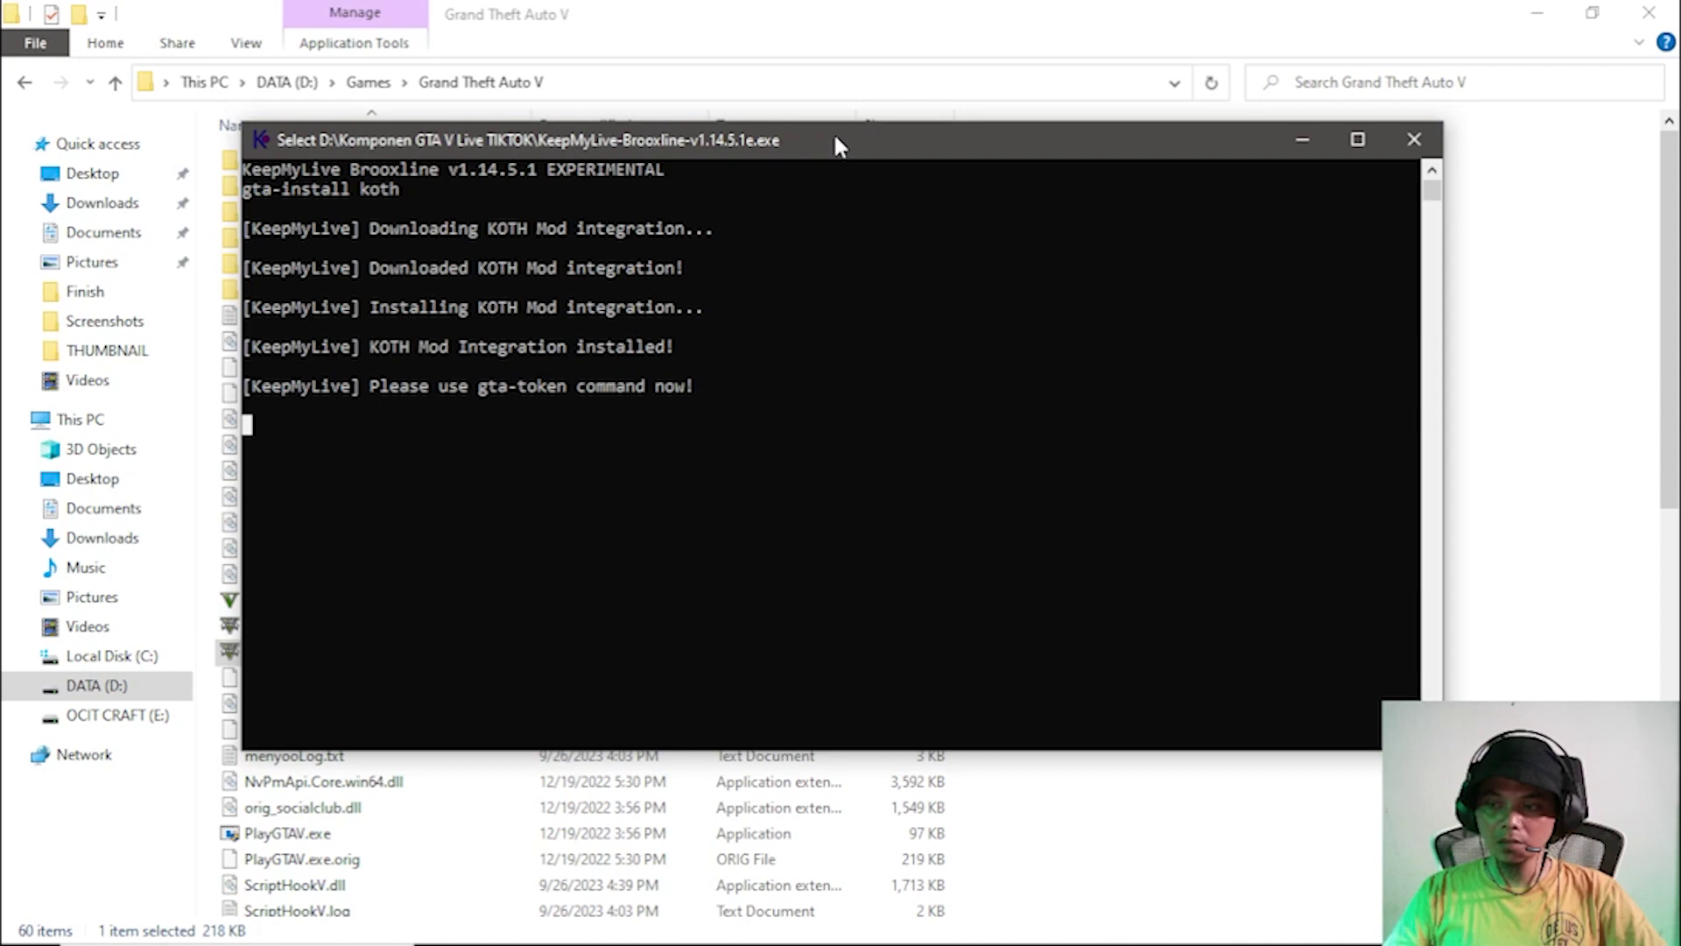
Switch to the KeepMyLive site in Chrome and open the King Of The Hill settings from the GTA 5 Mods page.
mouse_move(708, 941)
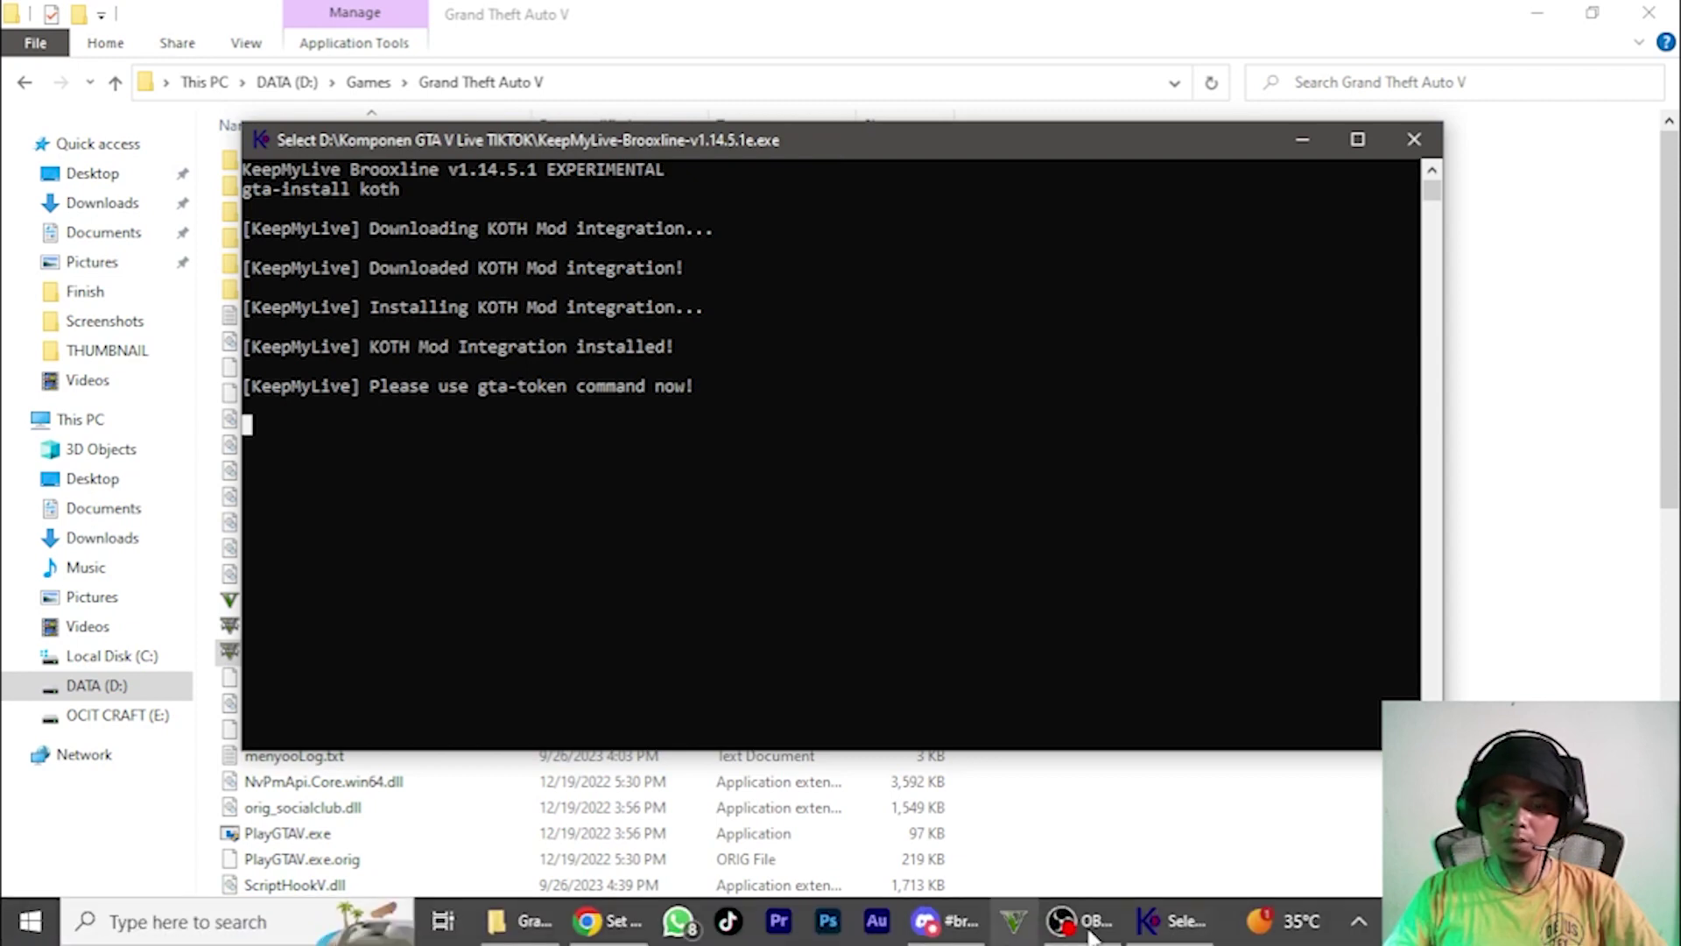
click(607, 920)
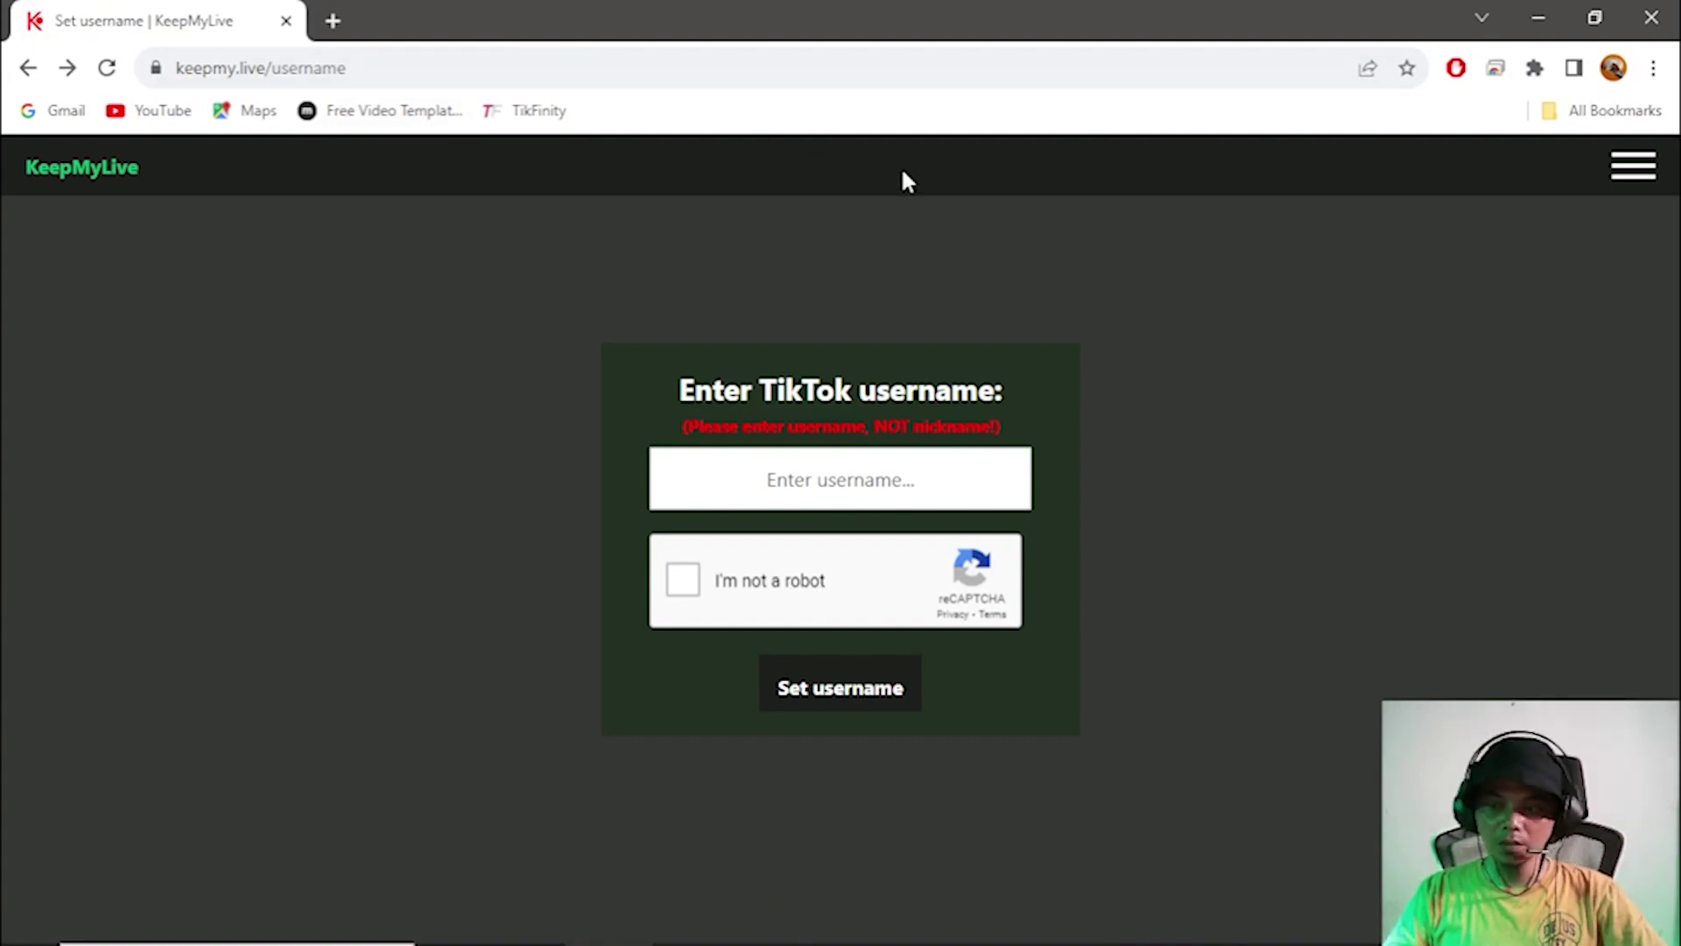
click(1643, 183)
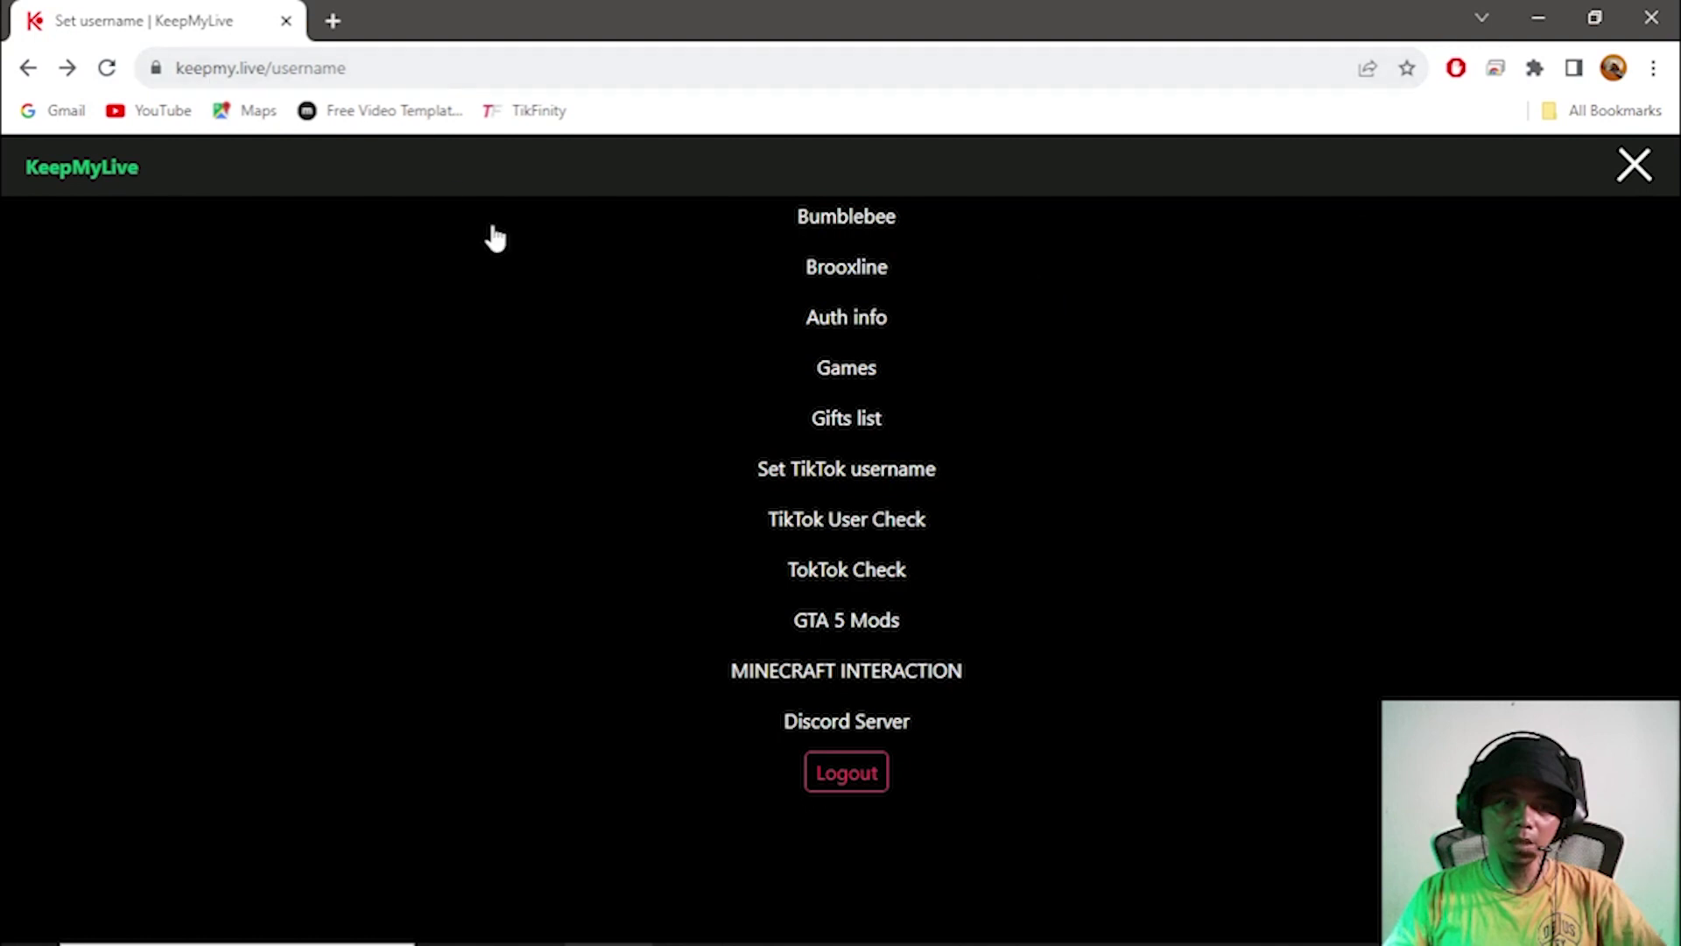
click(859, 632)
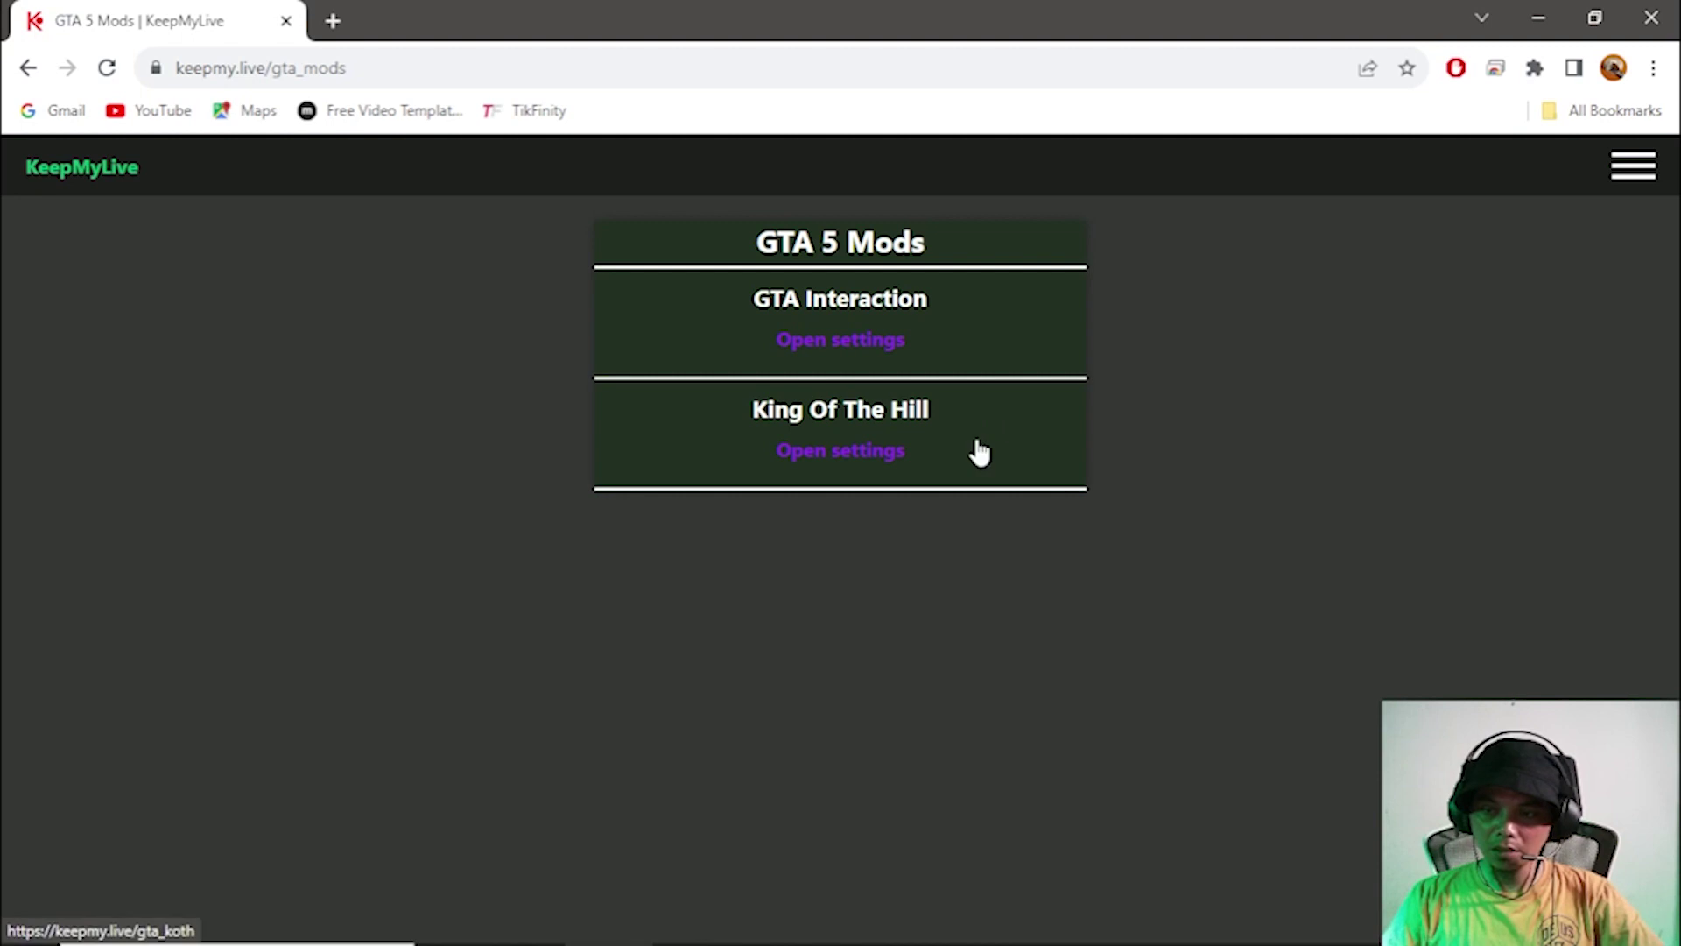
click(836, 466)
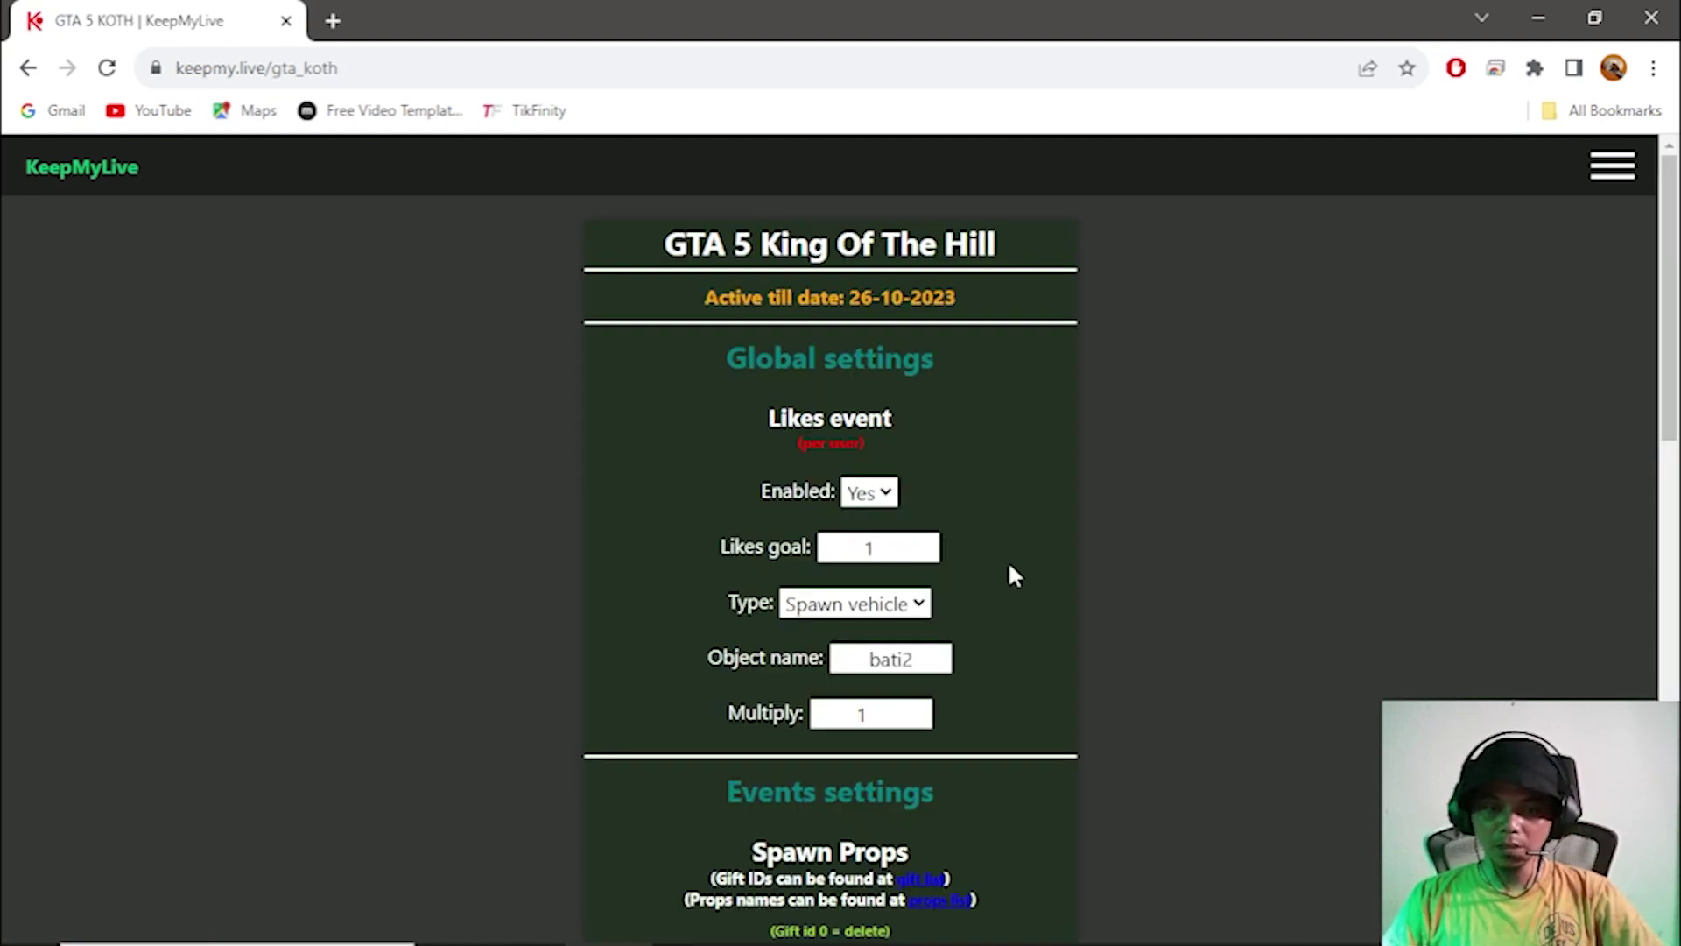
Review the whole GTA 5 King Of The Hill settings page, paying attention to the Likes event options under Global settings.
scroll(1007, 564, down, 3)
scroll(1024, 565, up, 3)
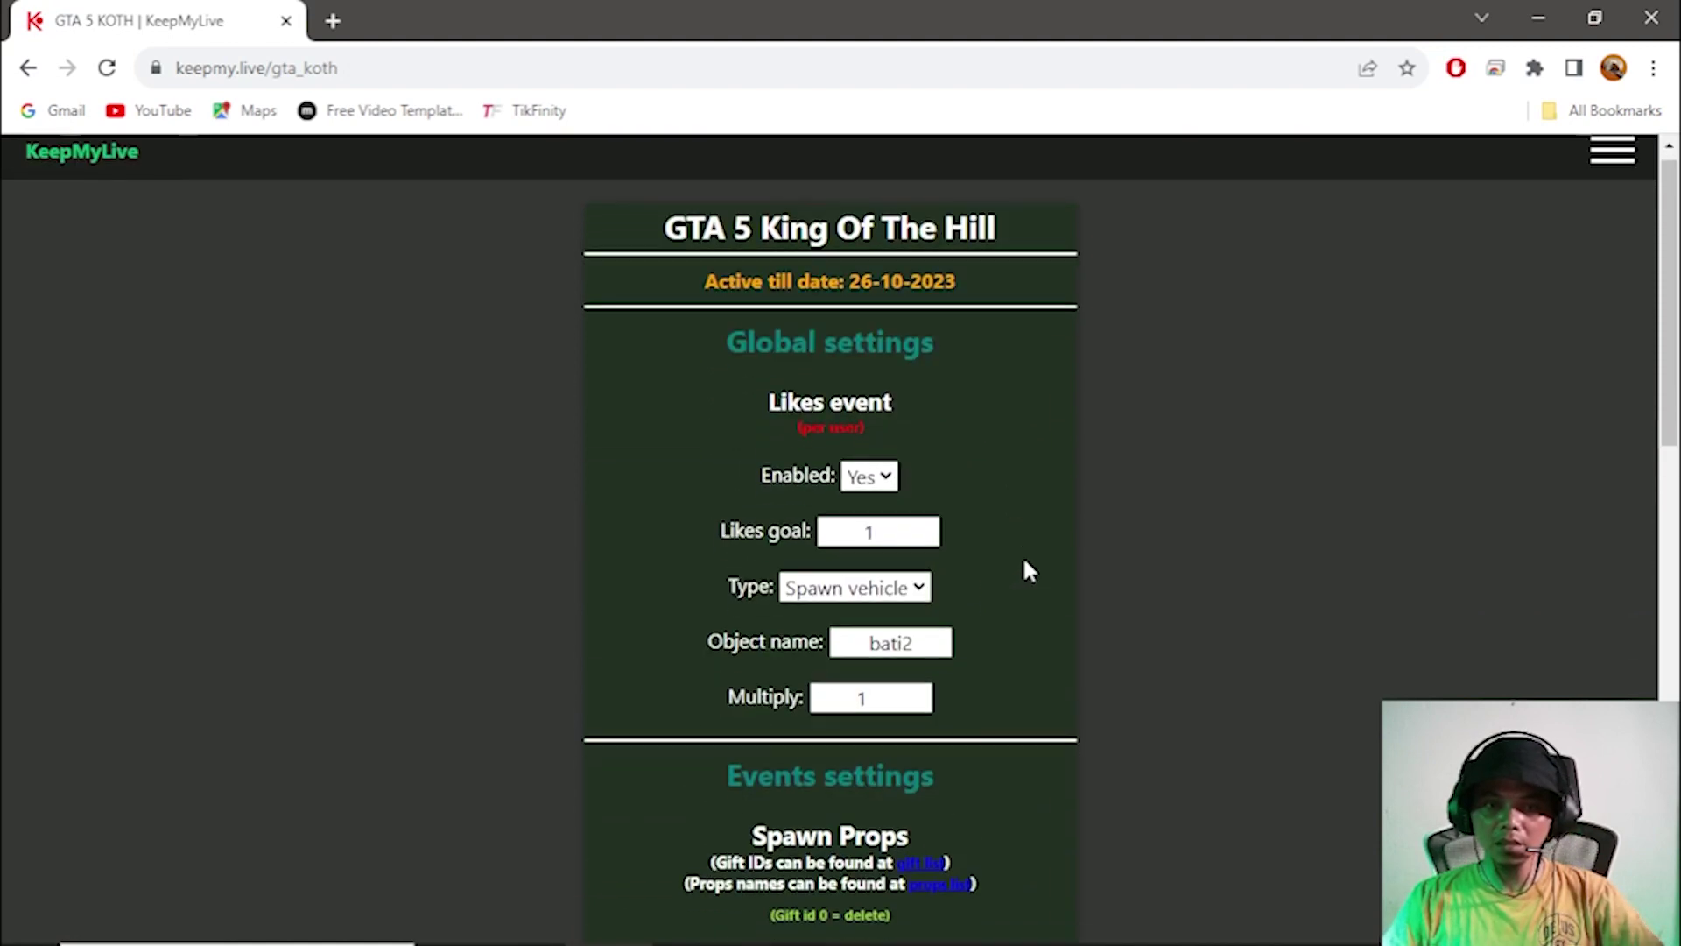
scroll(1025, 565, down, 15)
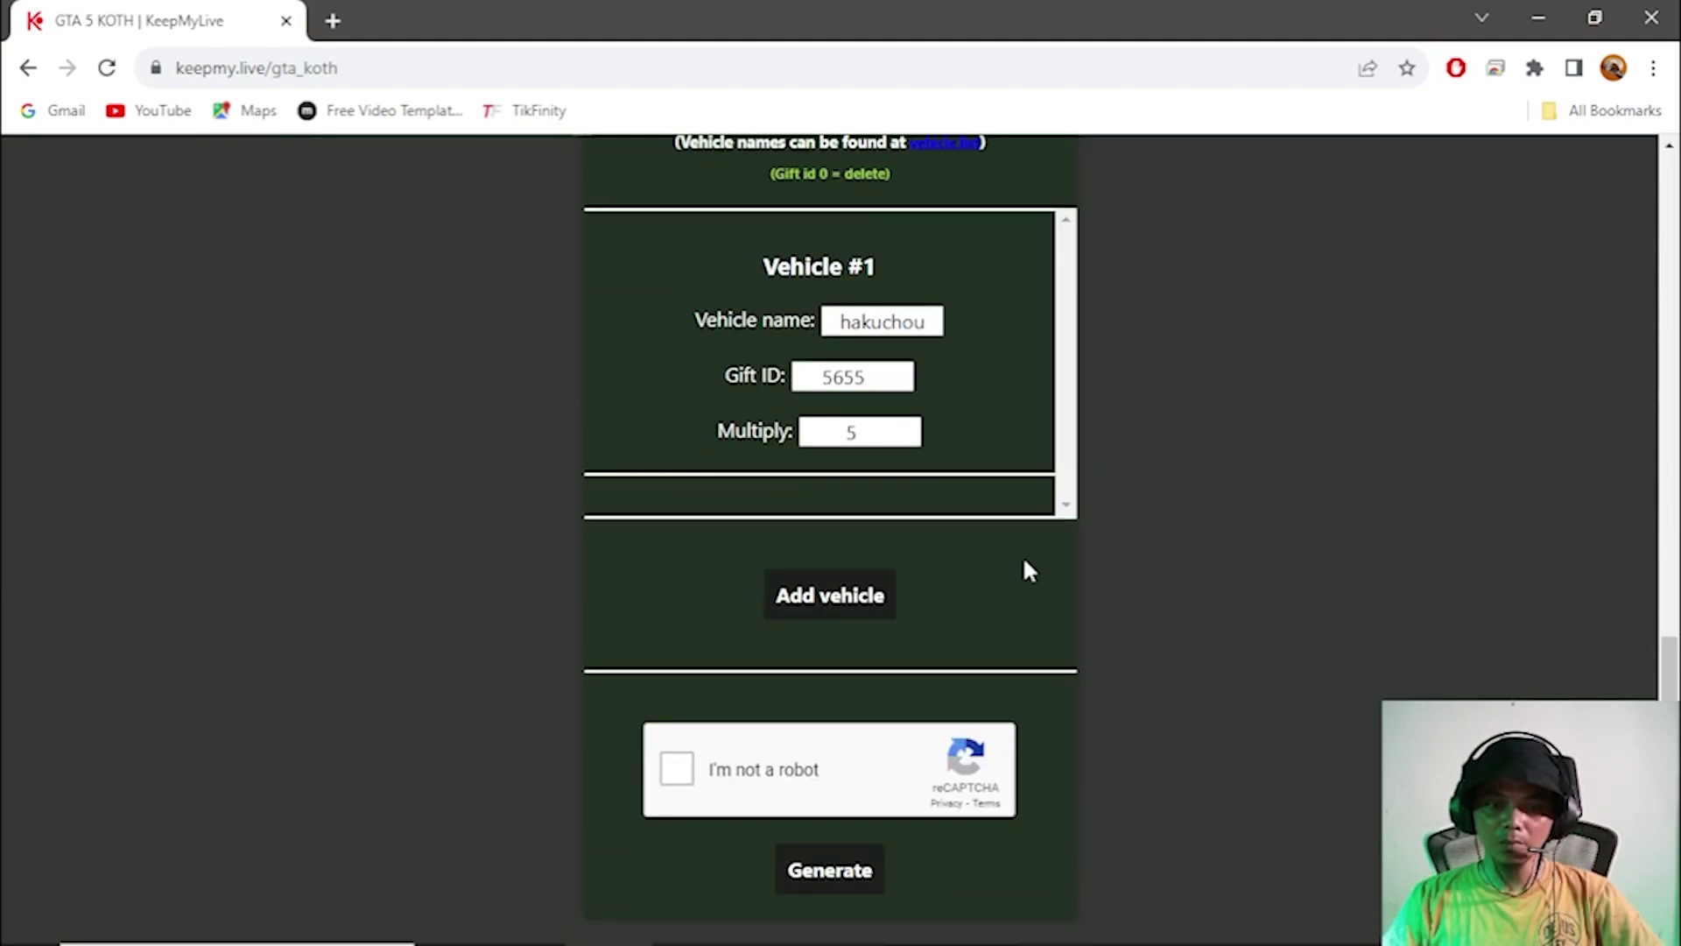
scroll(1024, 562, up, 15)
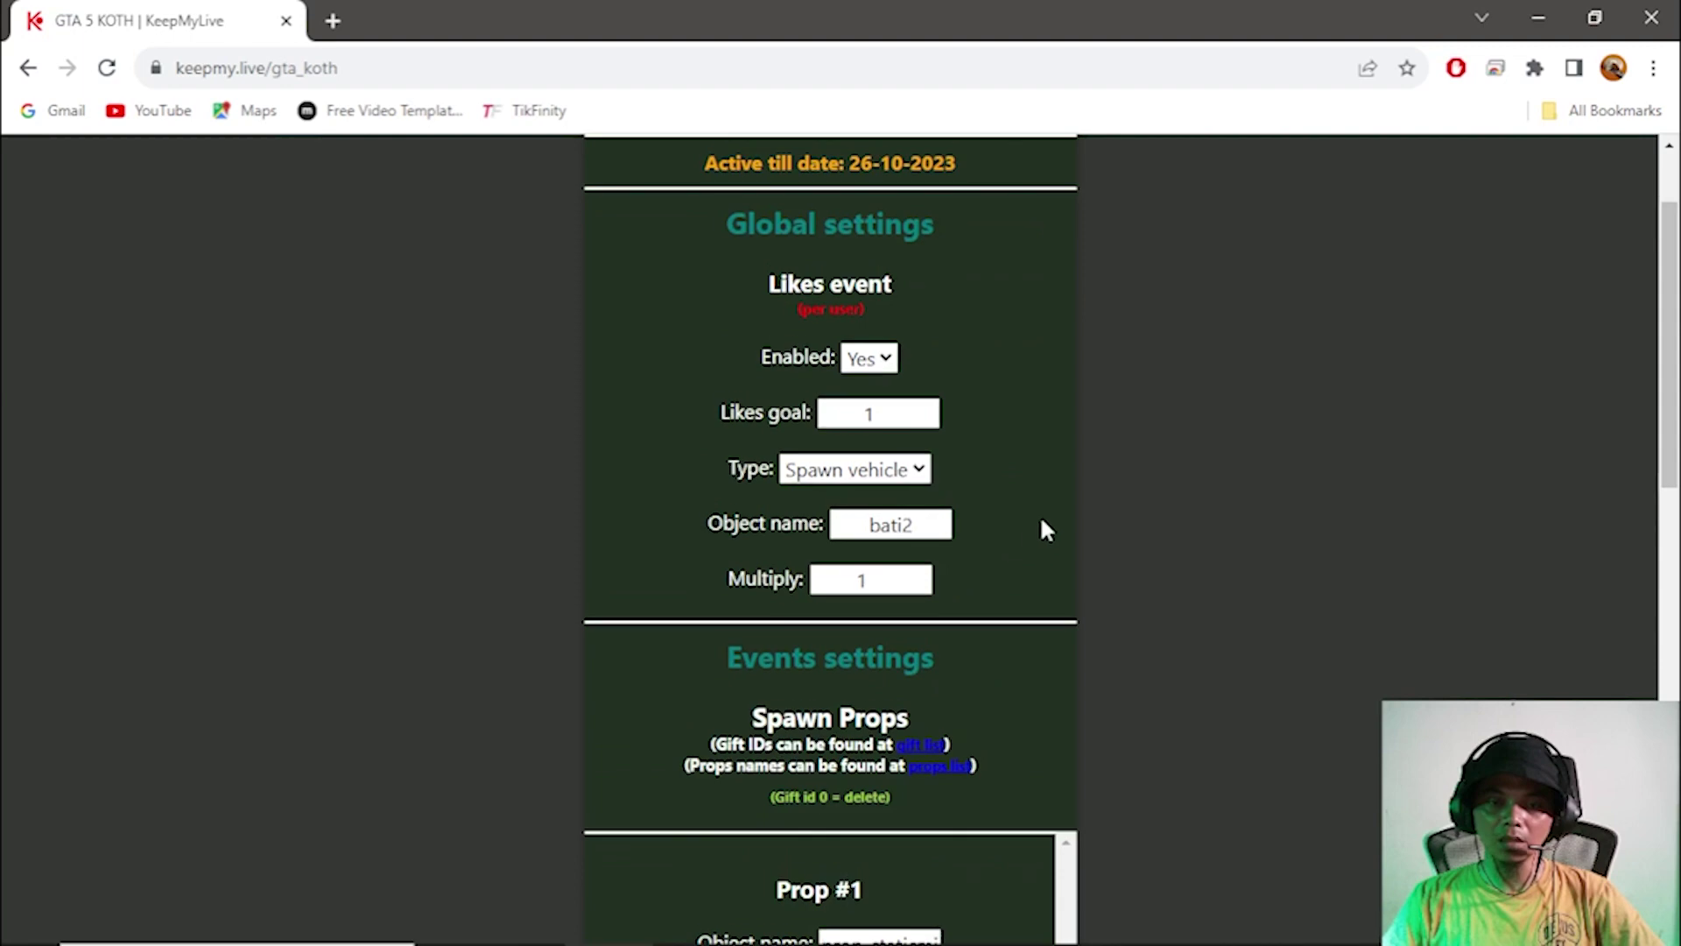
scroll(1043, 525, down, 15)
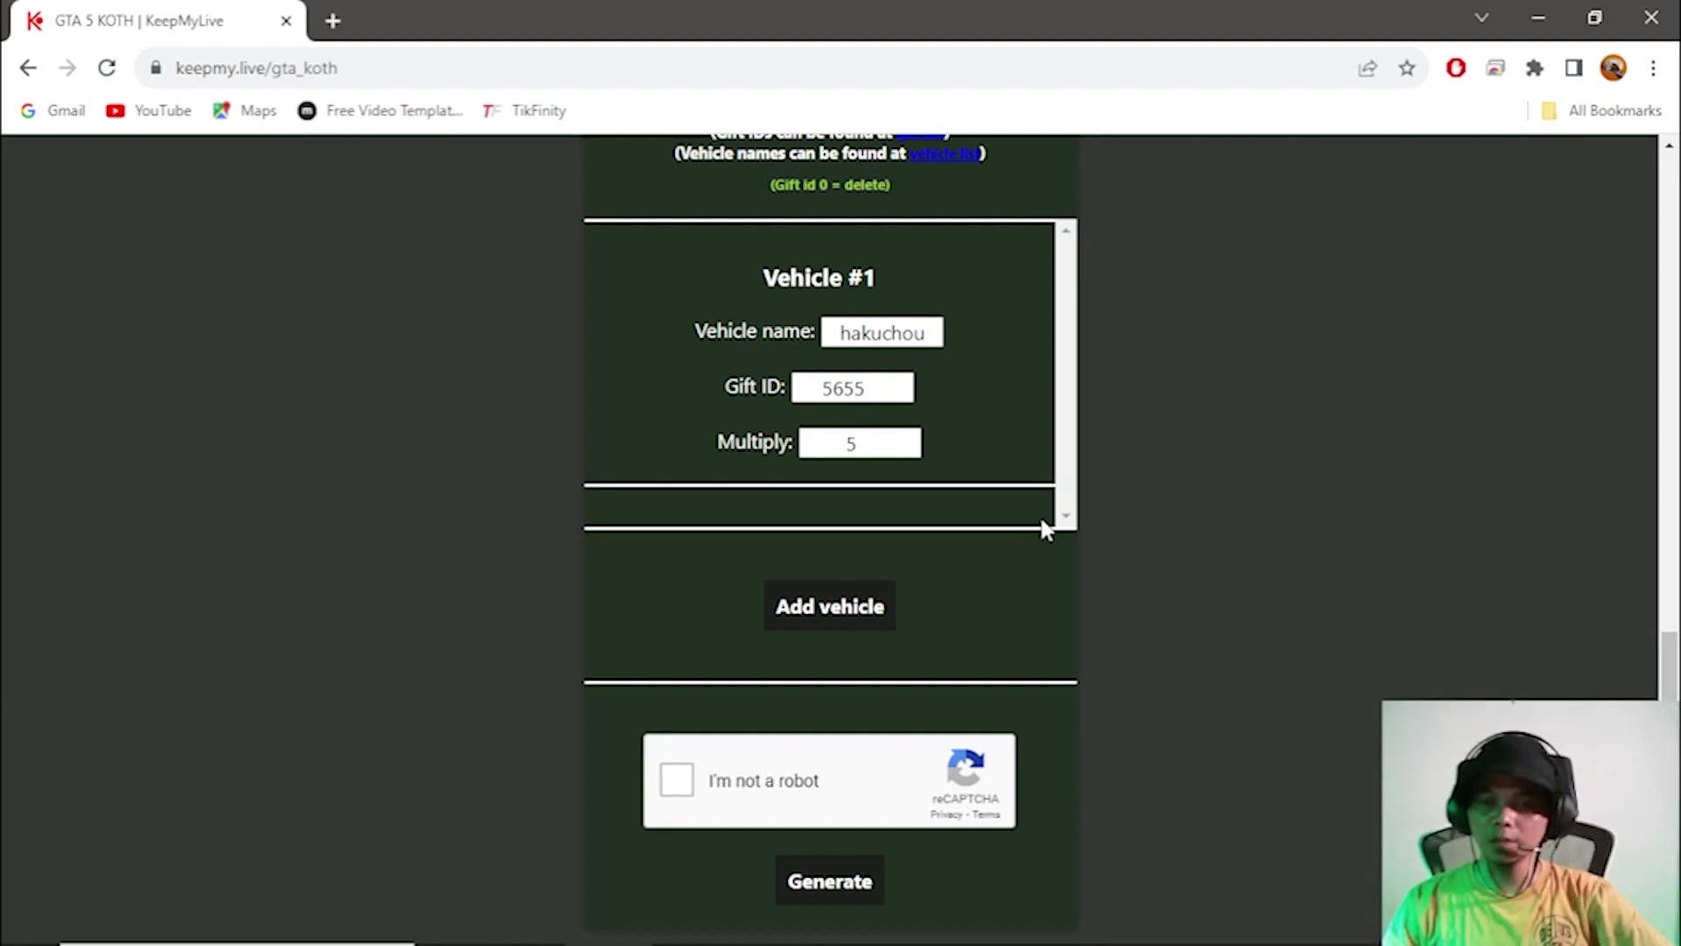
scroll(1042, 525, down, 1)
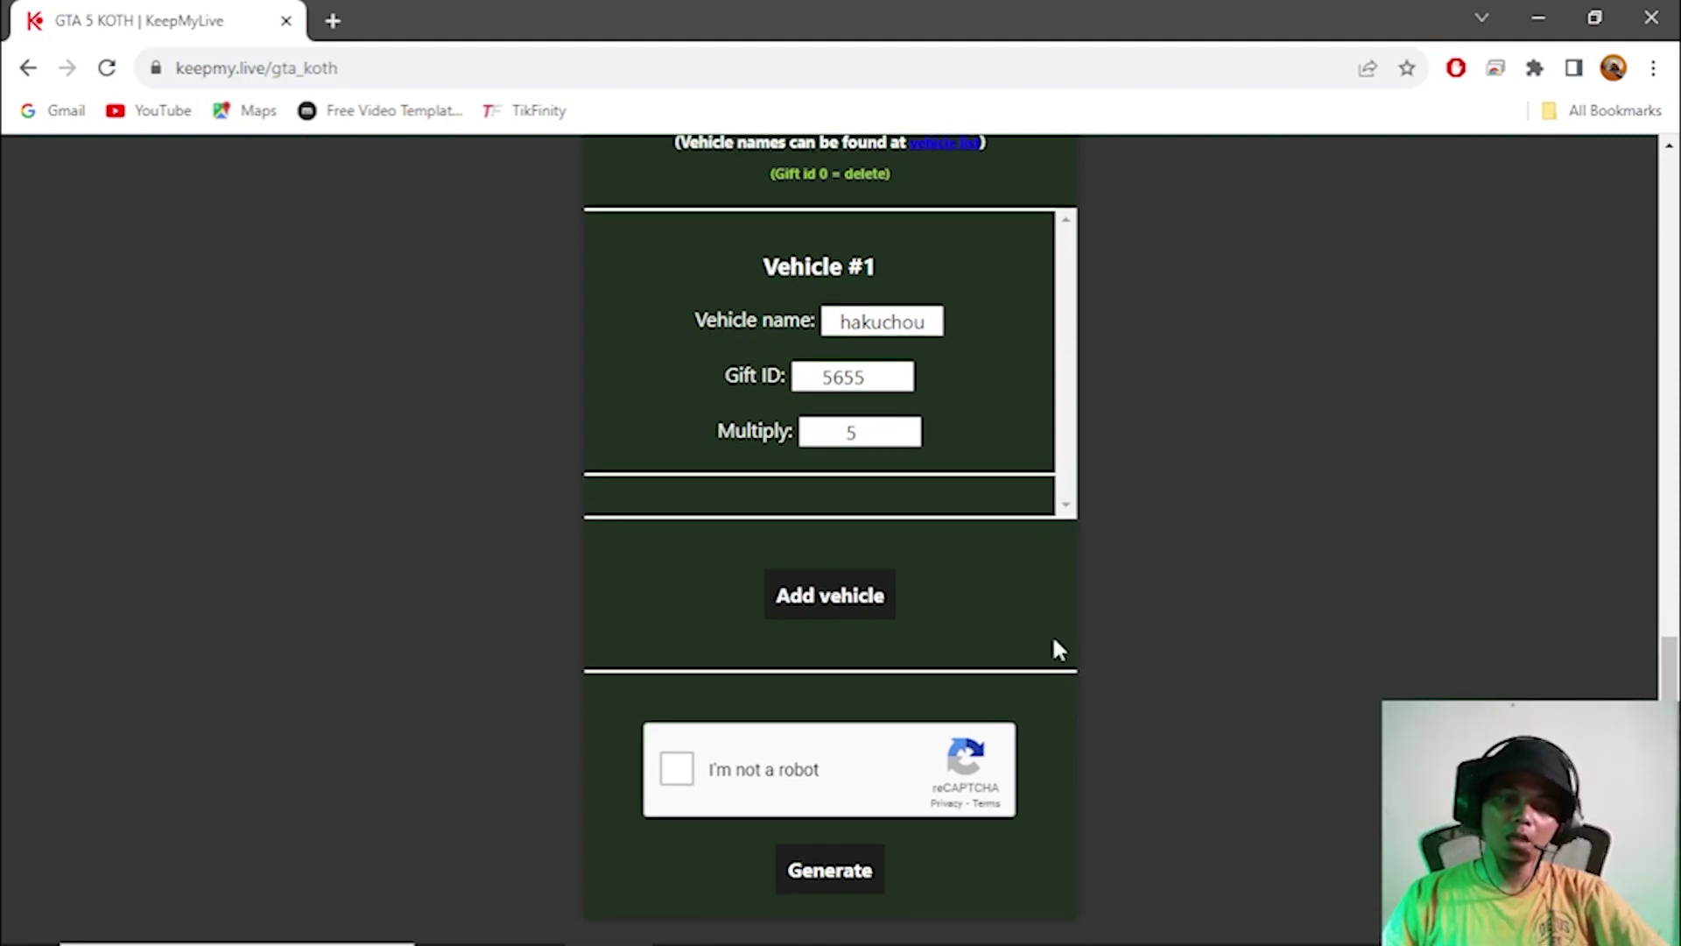
scroll(1058, 649, up, 3)
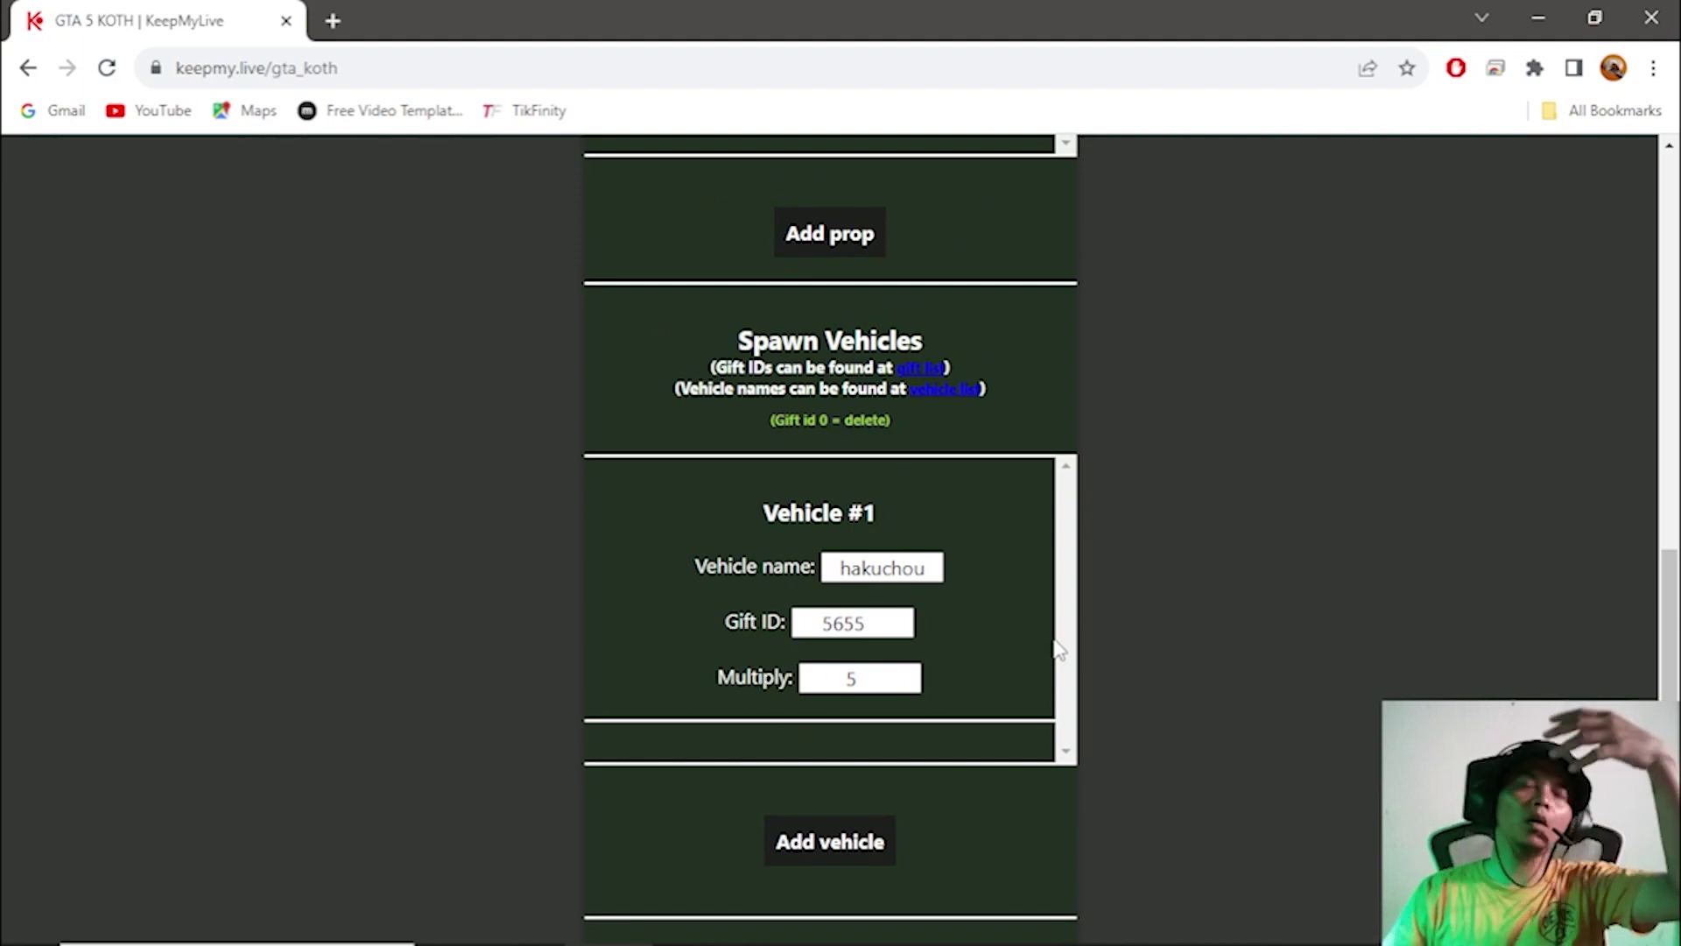
scroll(1058, 649, down, 3)
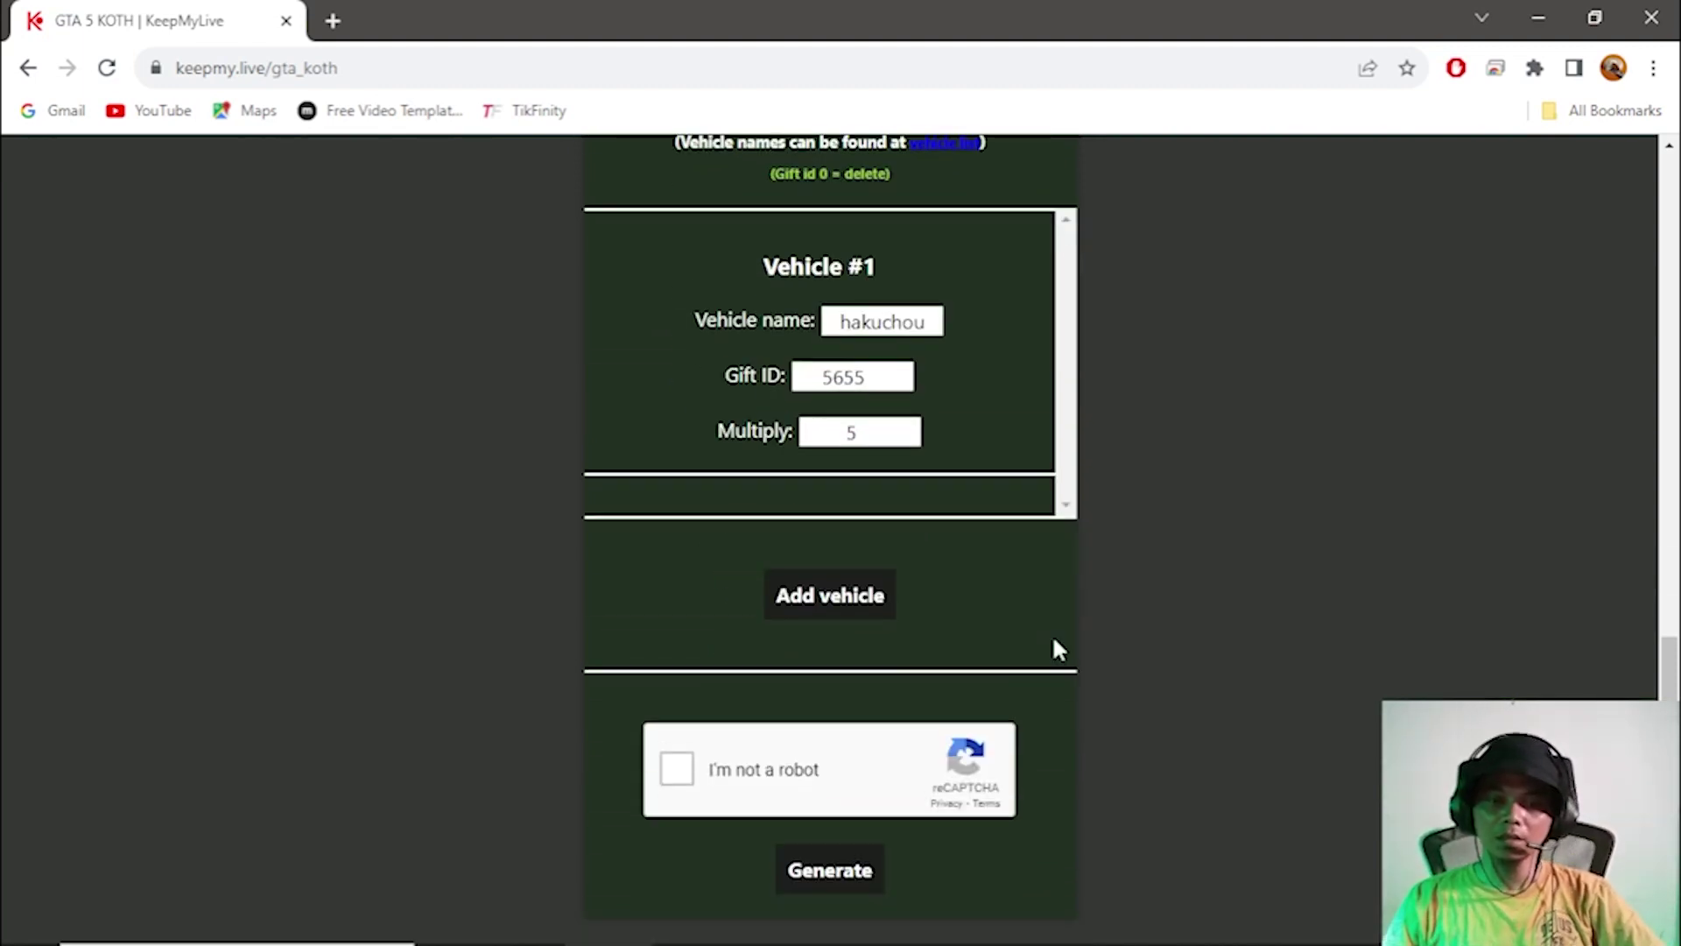
scroll(1058, 649, up, 4)
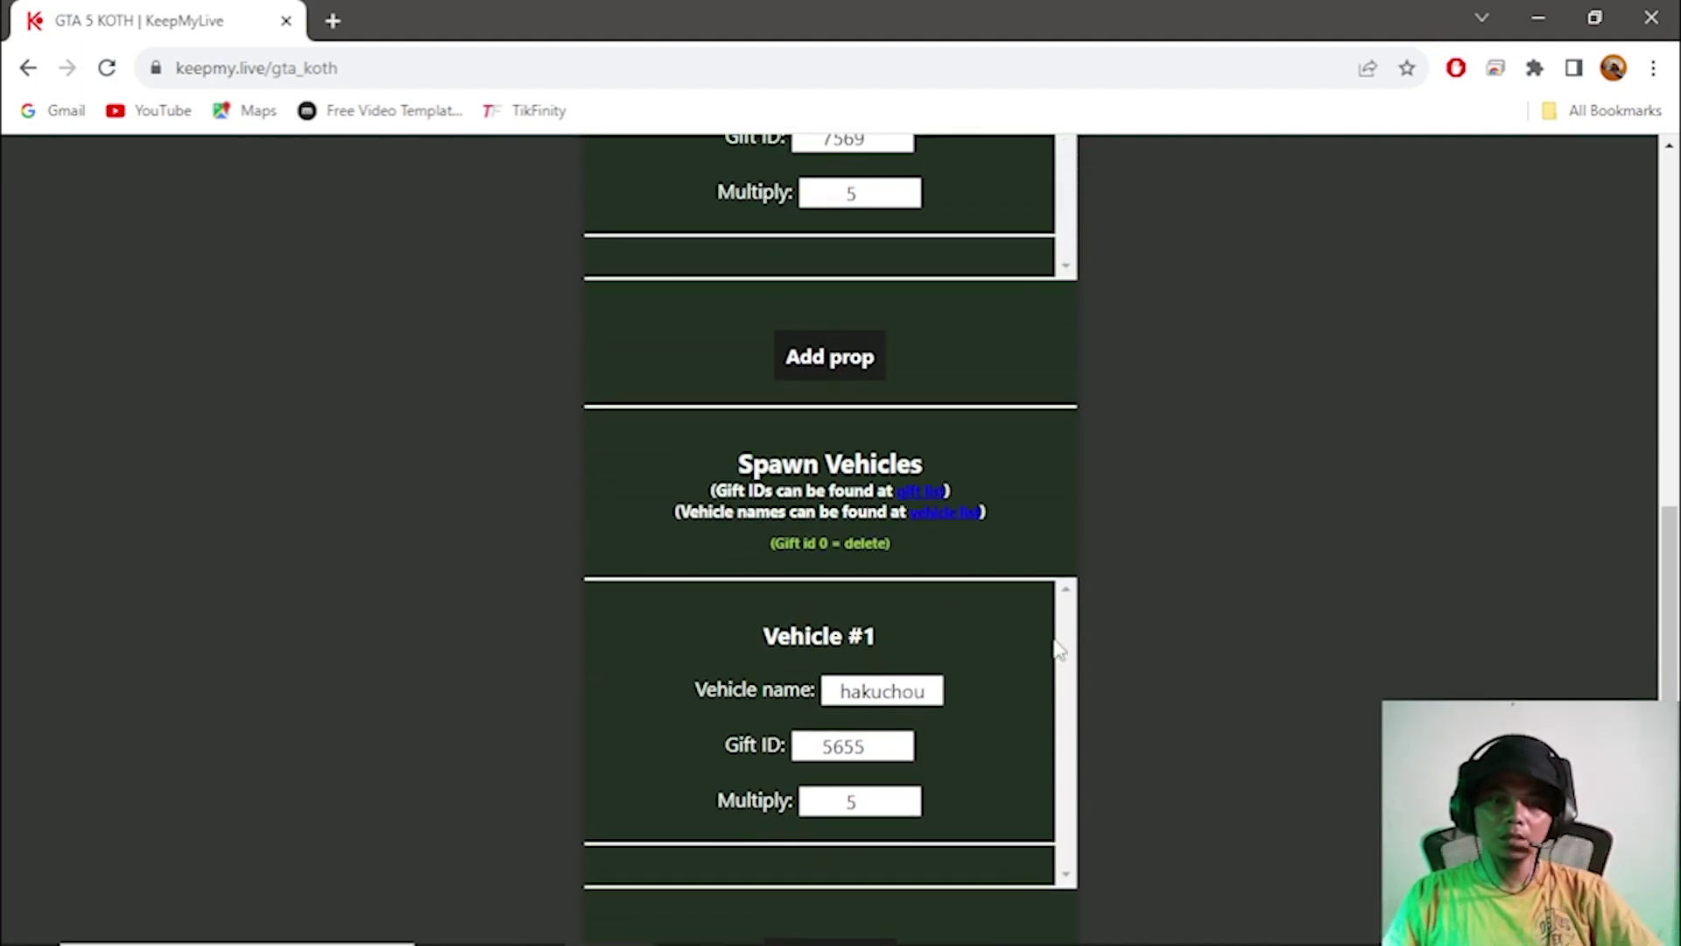
scroll(1058, 649, down, 1)
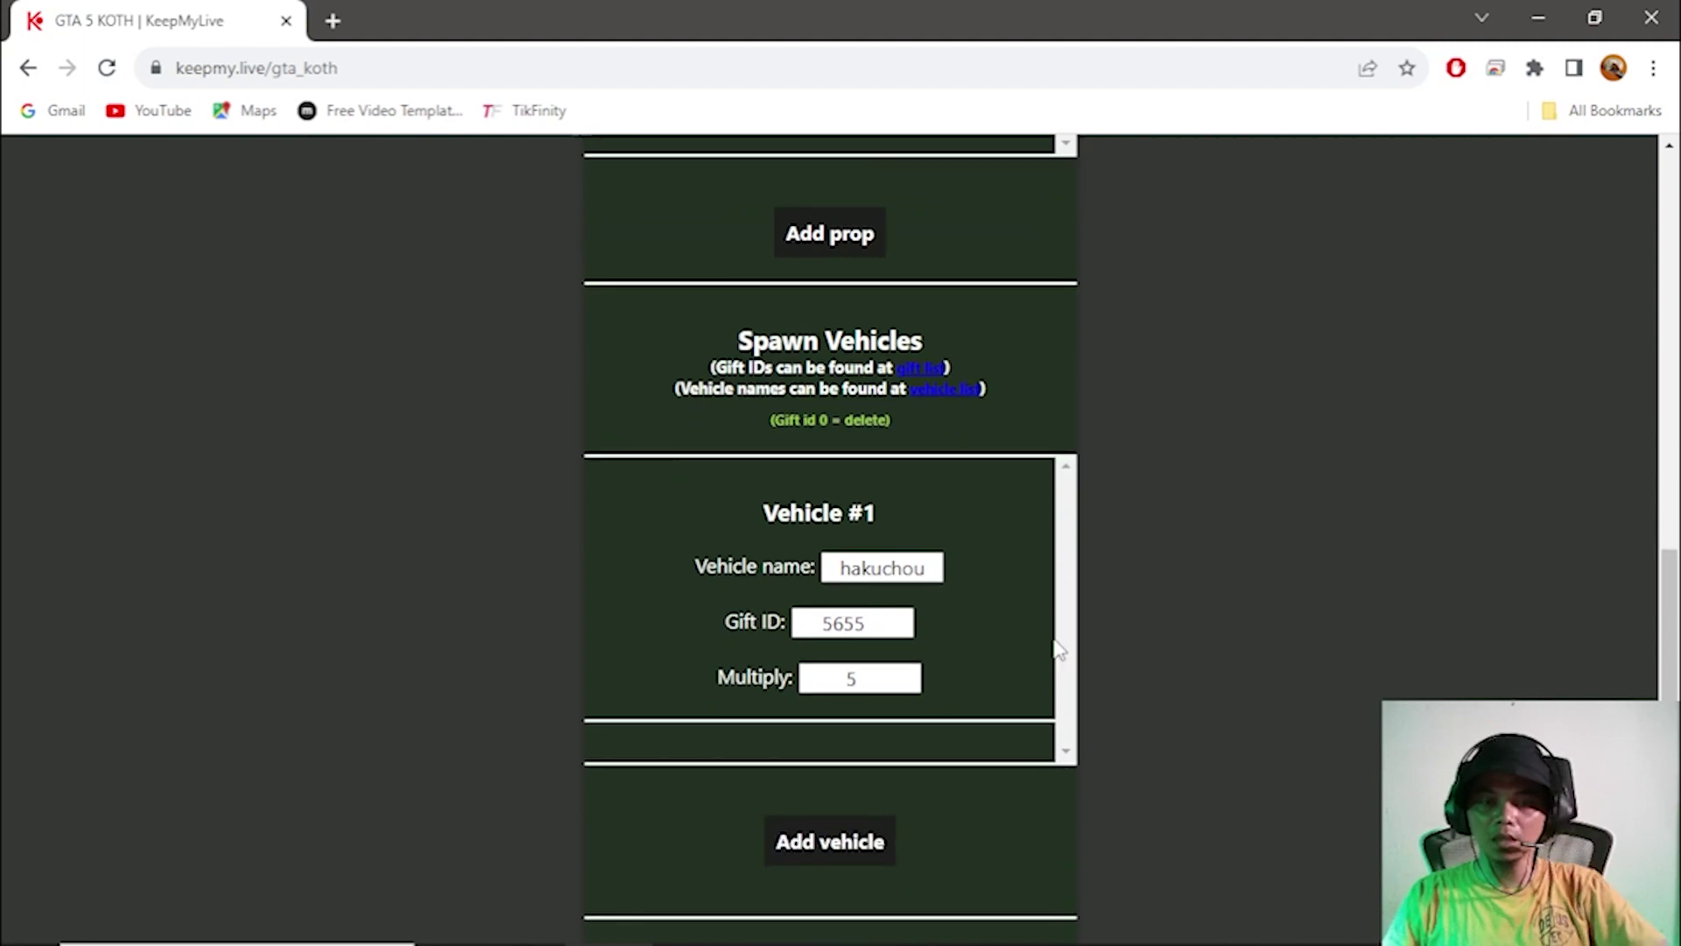
scroll(1058, 649, up, 10)
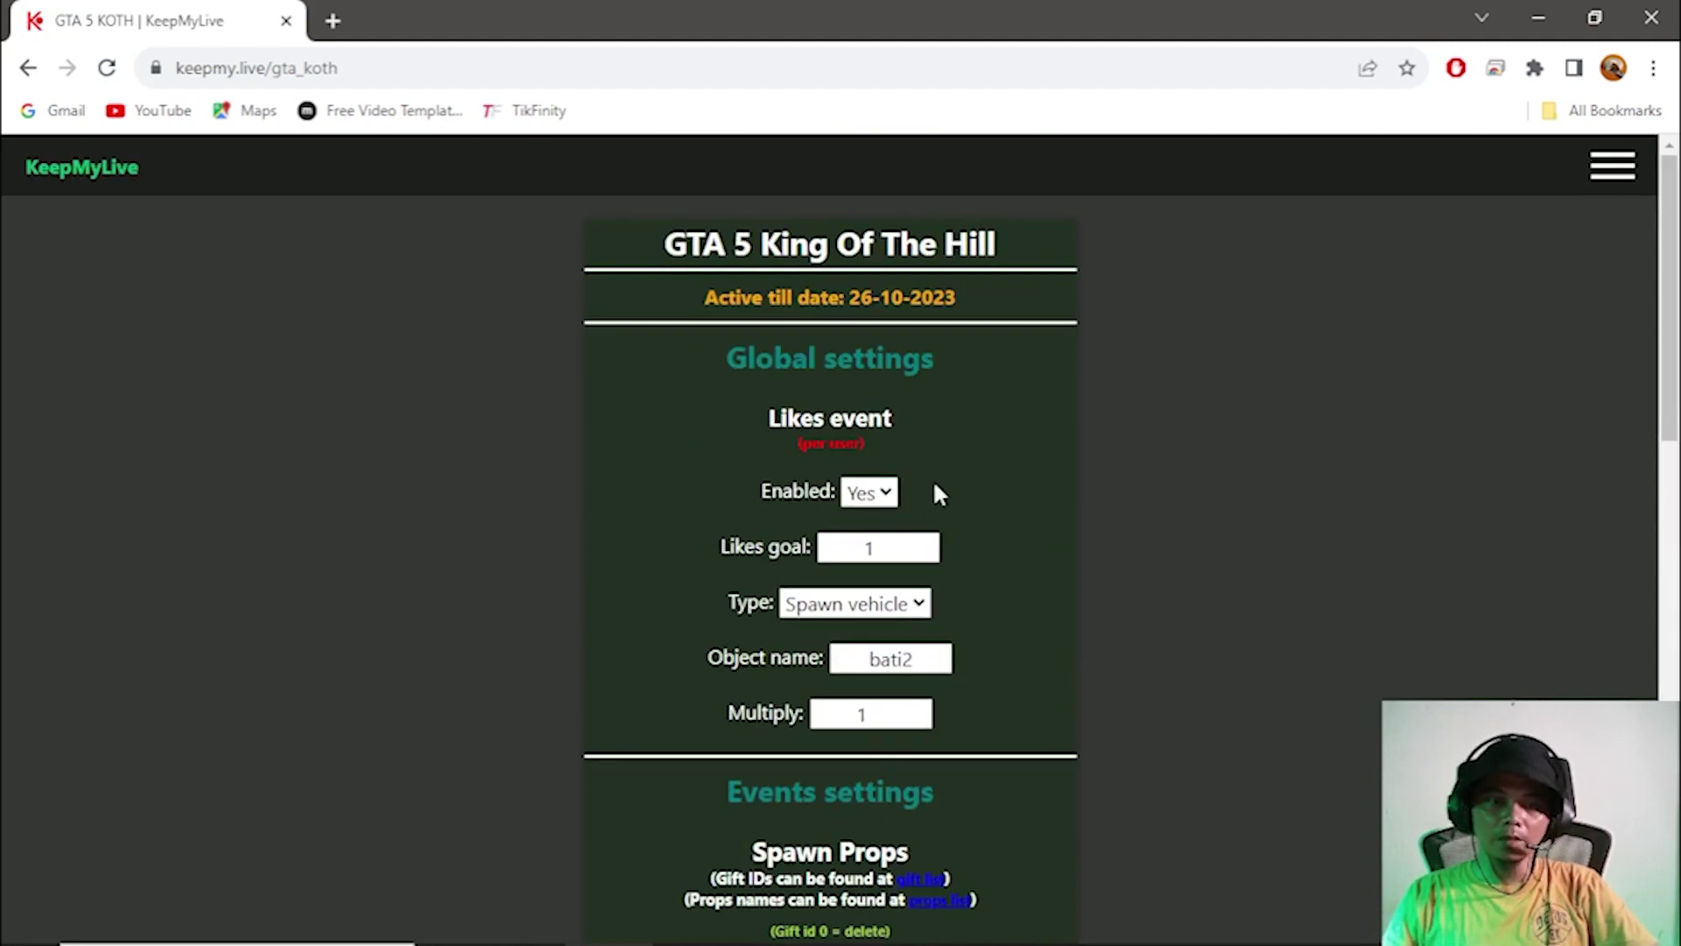
scroll(984, 572, down, 4)
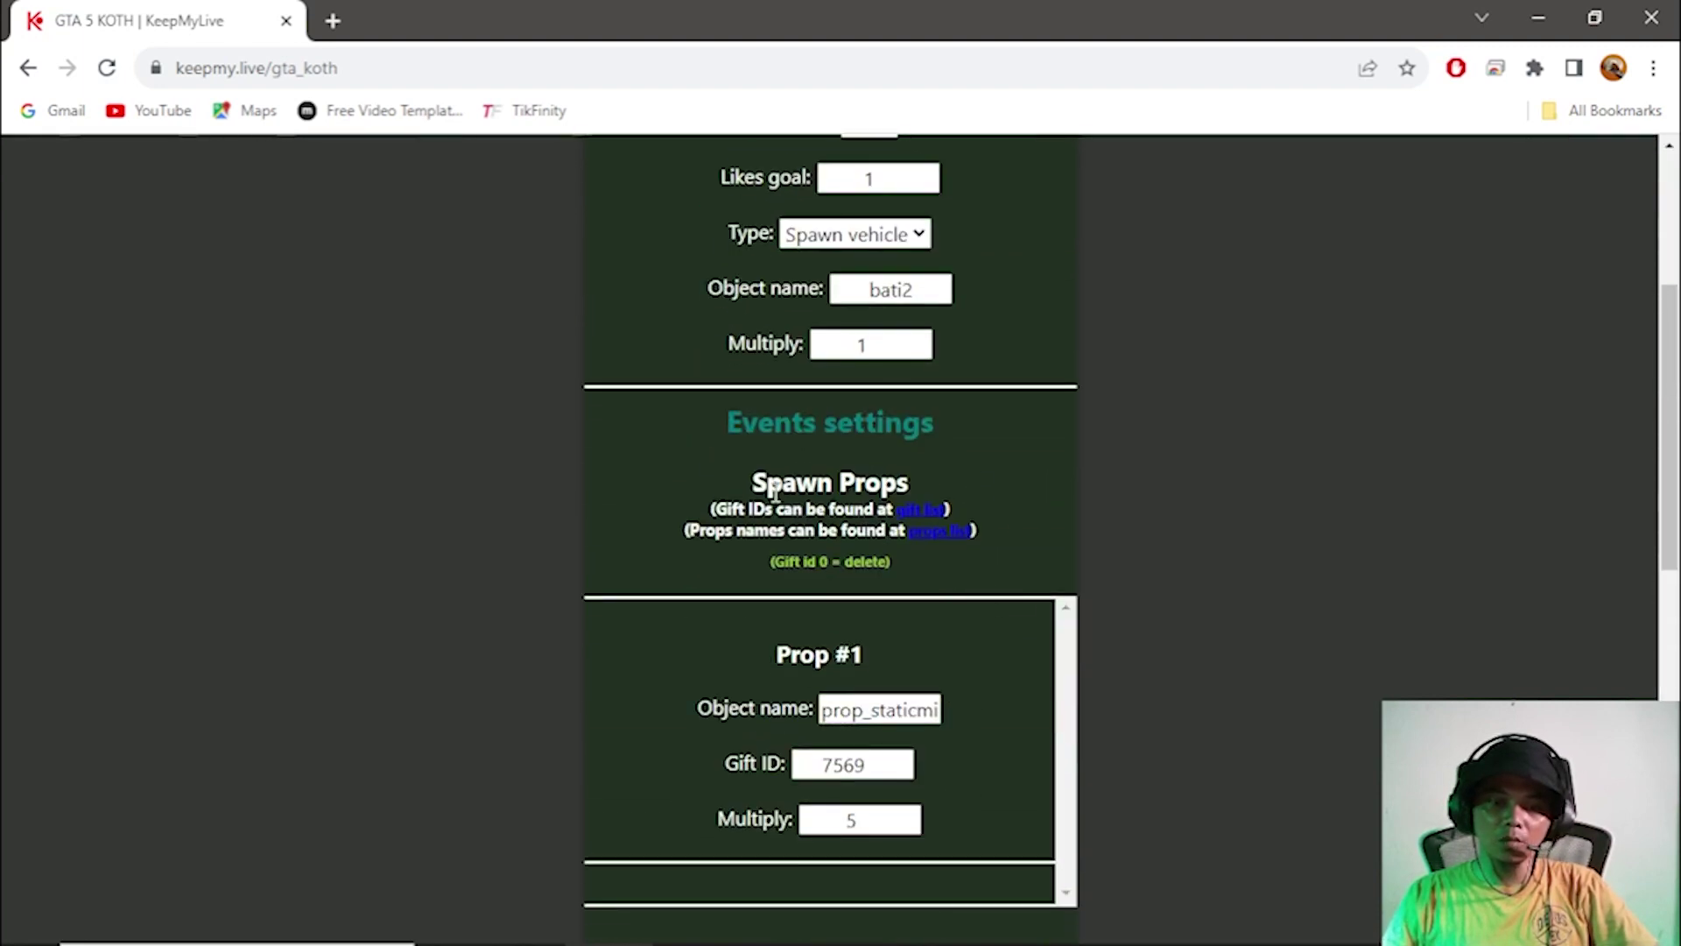
scroll(1006, 489, up, 4)
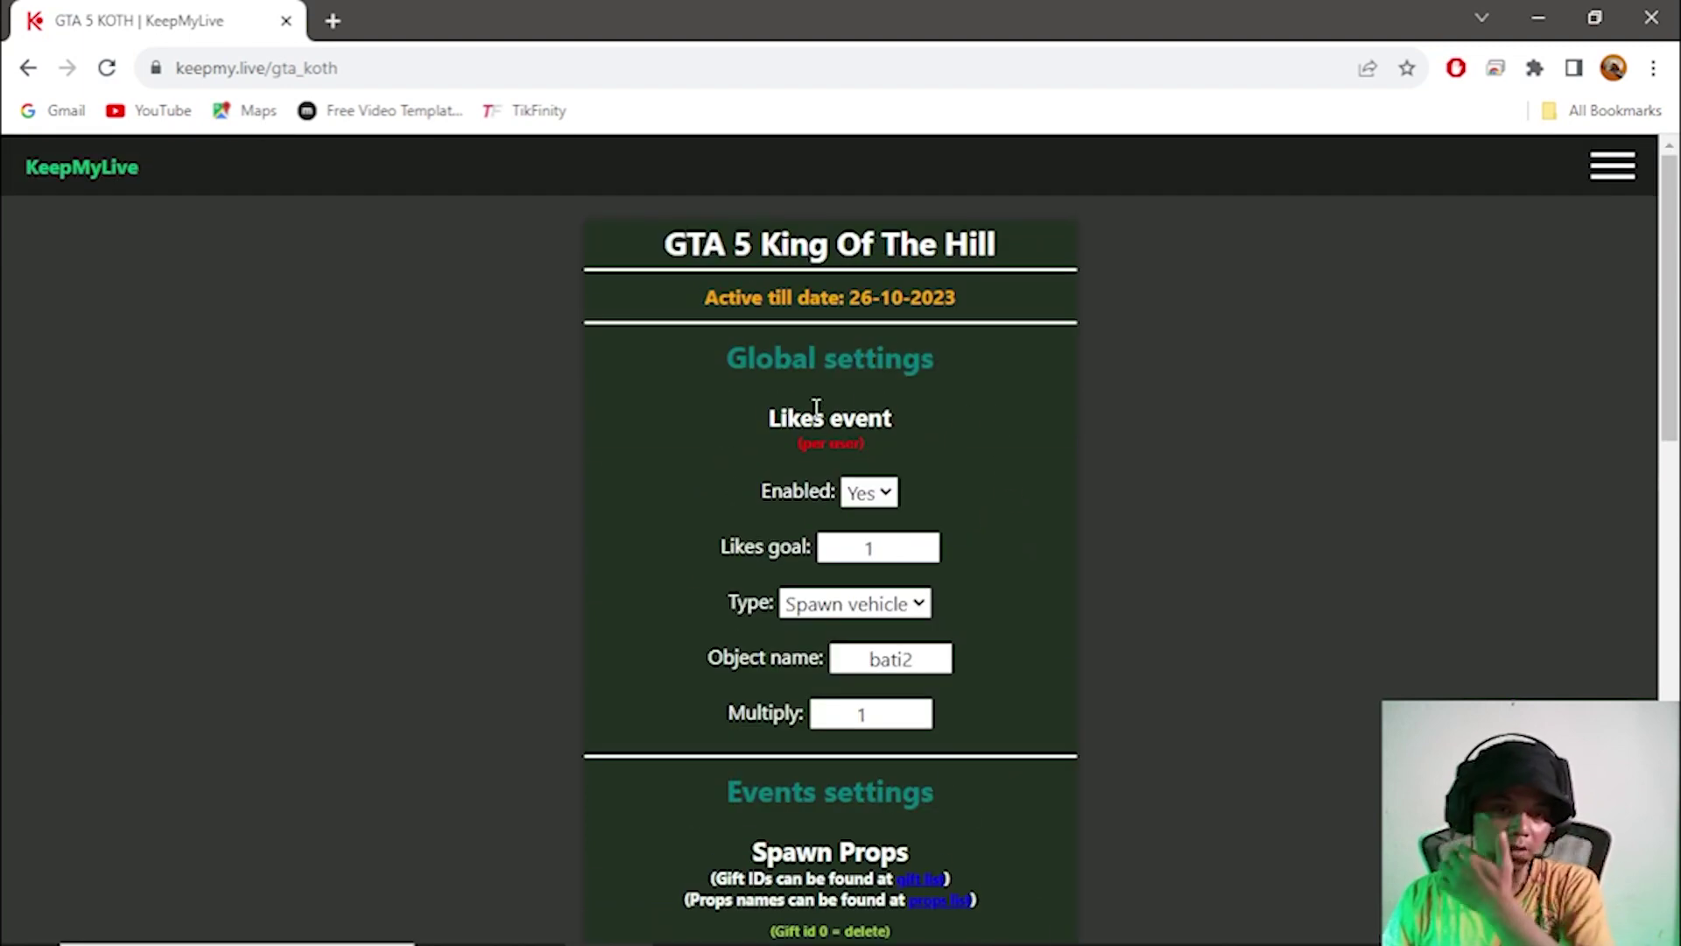
drag(770, 424, 898, 424)
click(920, 425)
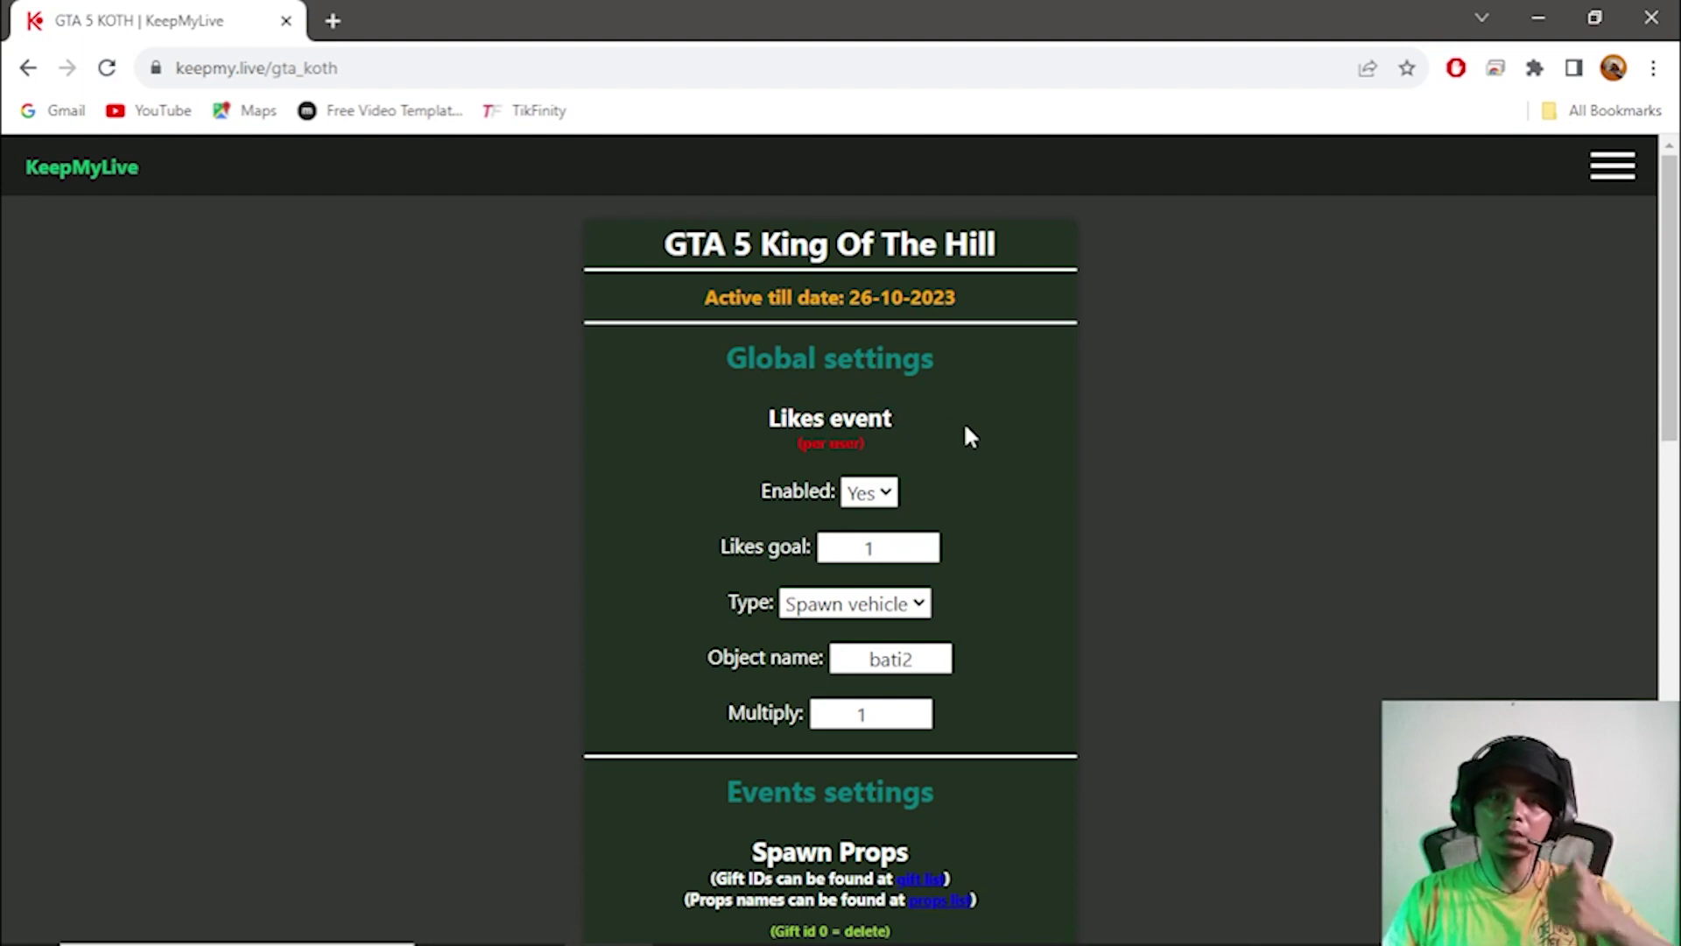
Examine the Spawn Props section under Events settings, including the object name, gift ID and multiply fields of Prop #1.
scroll(972, 455, down, 5)
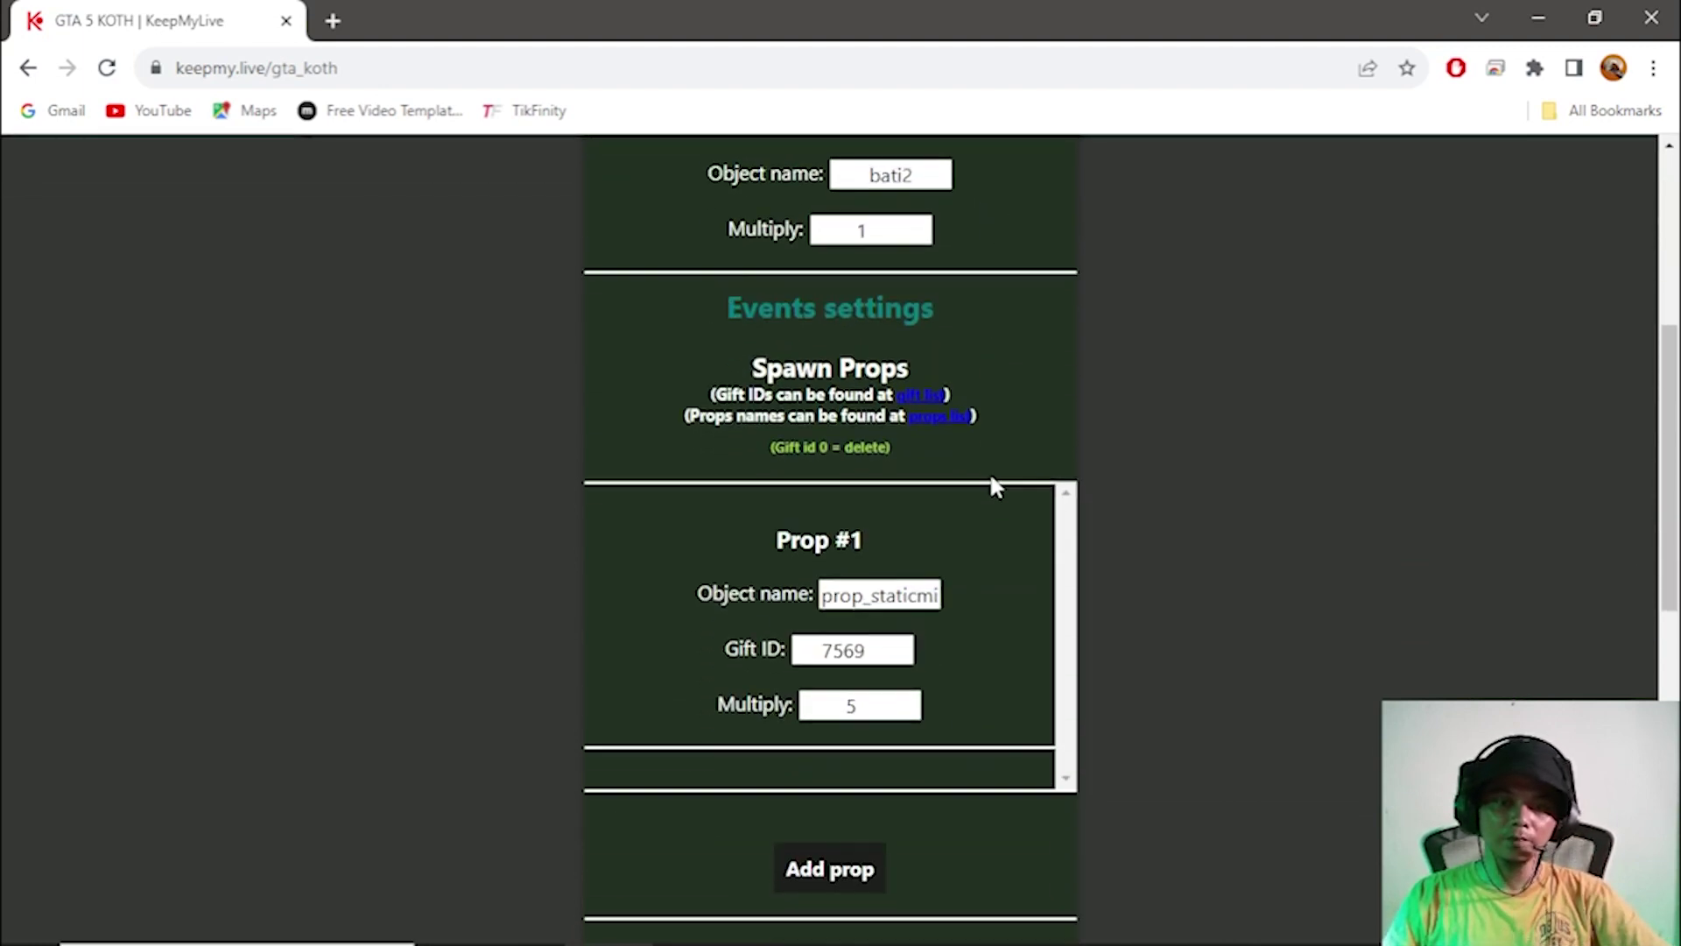
scroll(989, 471, up, 1)
drag(752, 483, 909, 489)
click(903, 485)
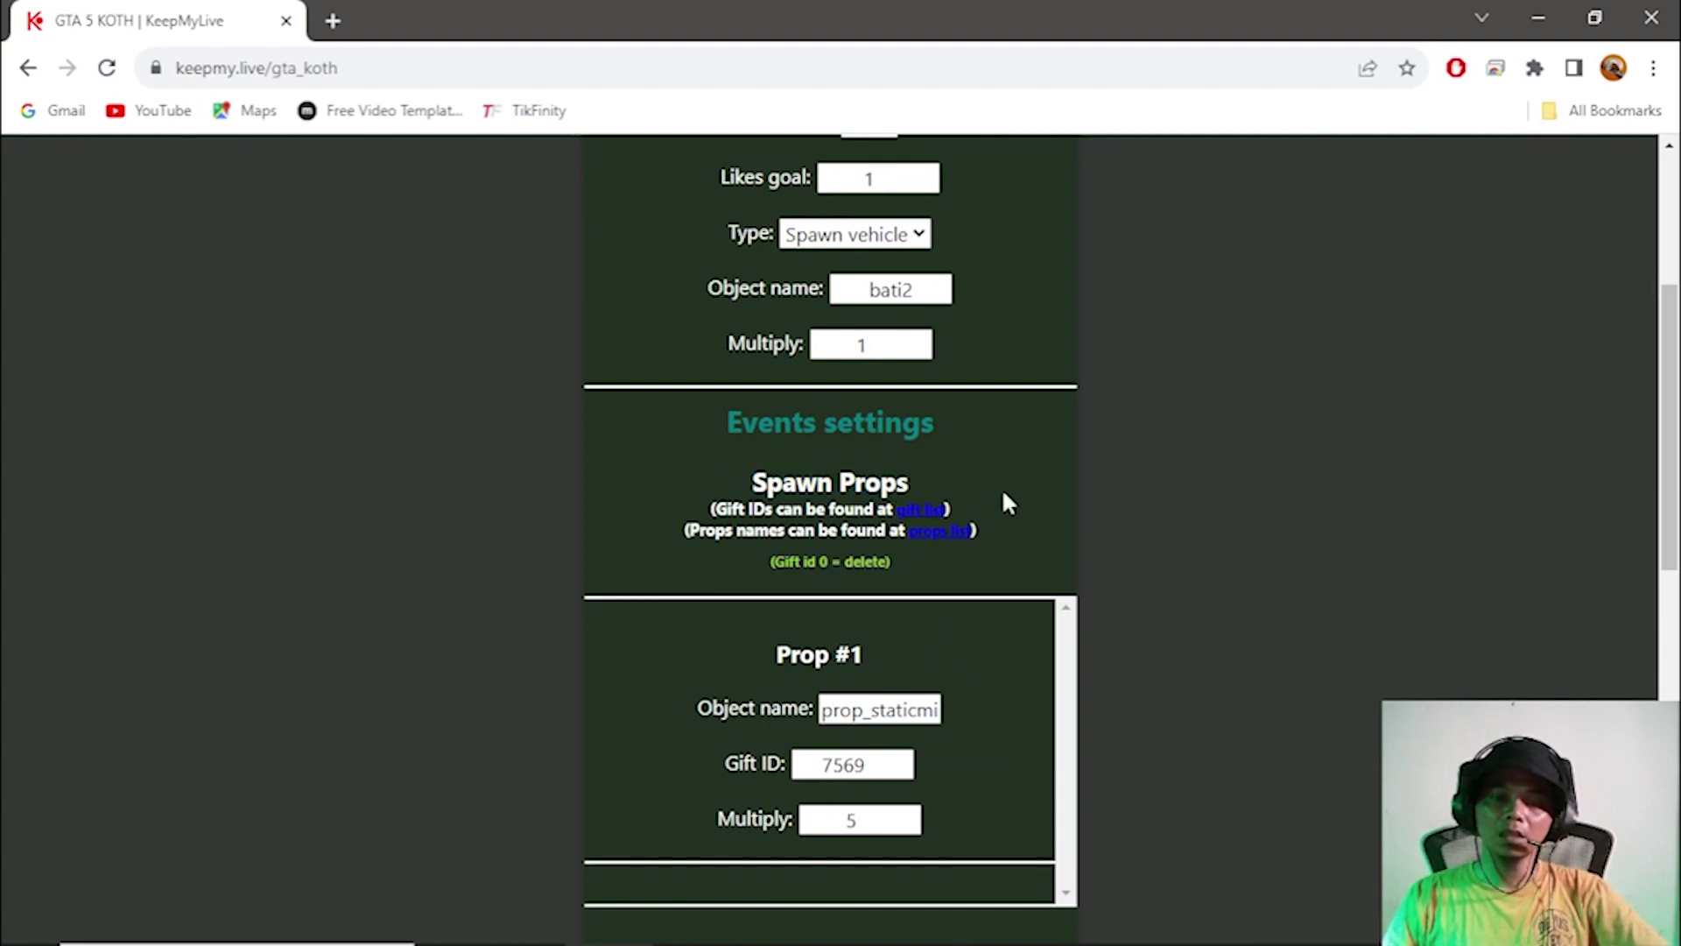
scroll(1012, 529, down, 1)
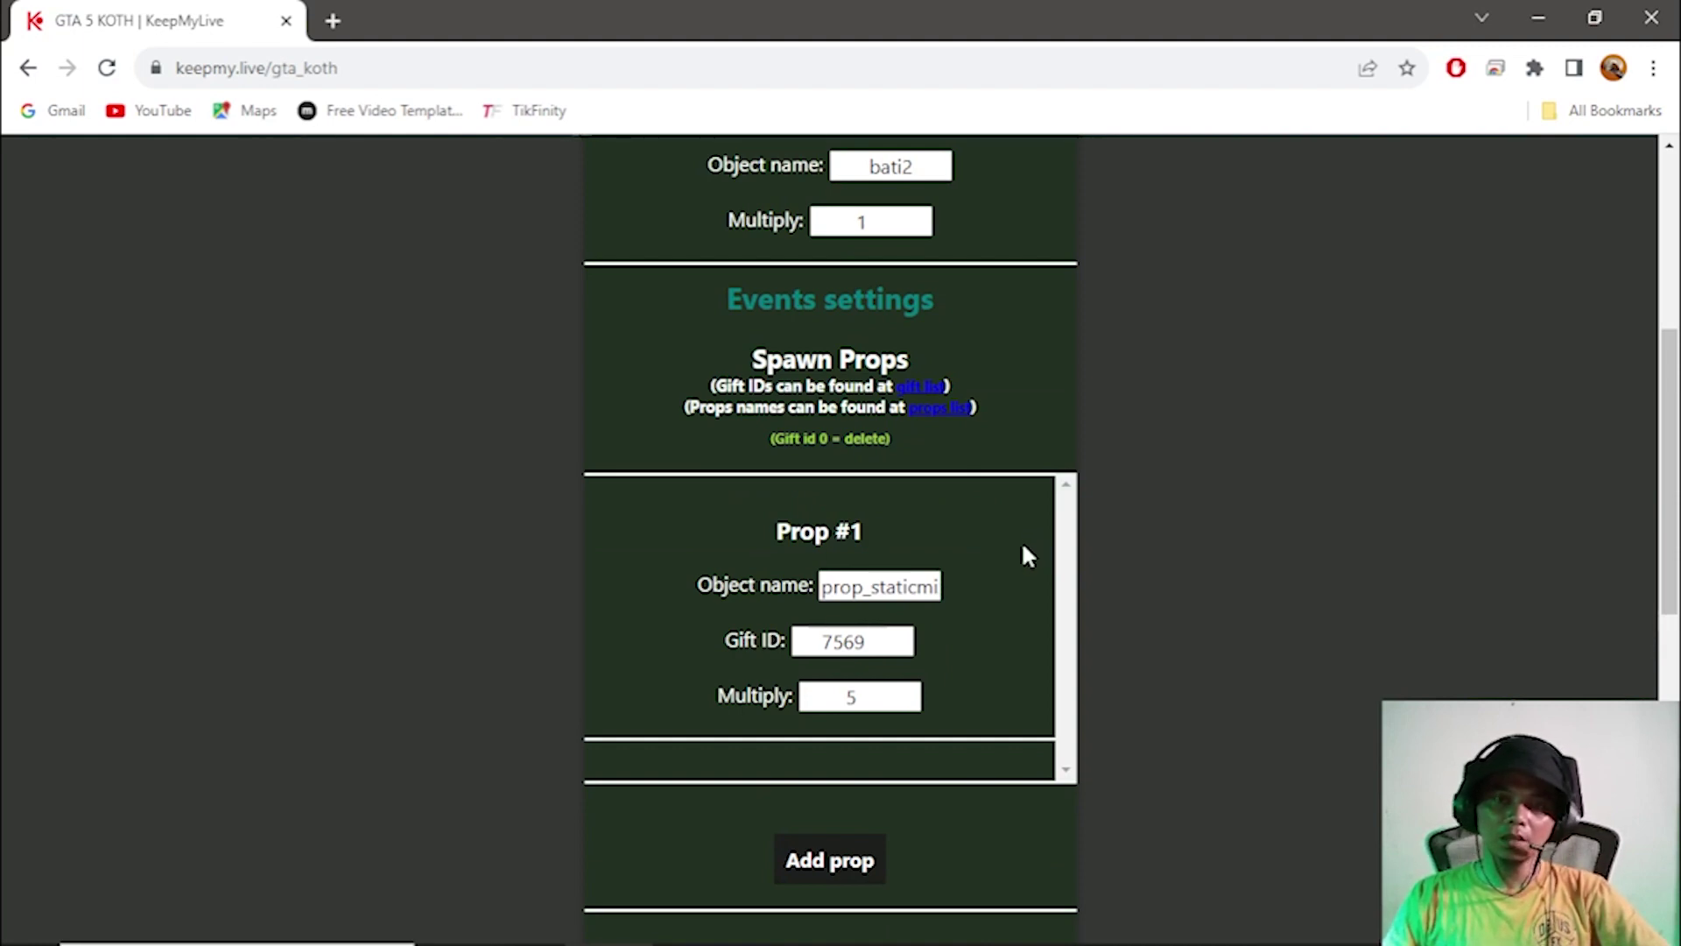
scroll(1026, 555, down, 1)
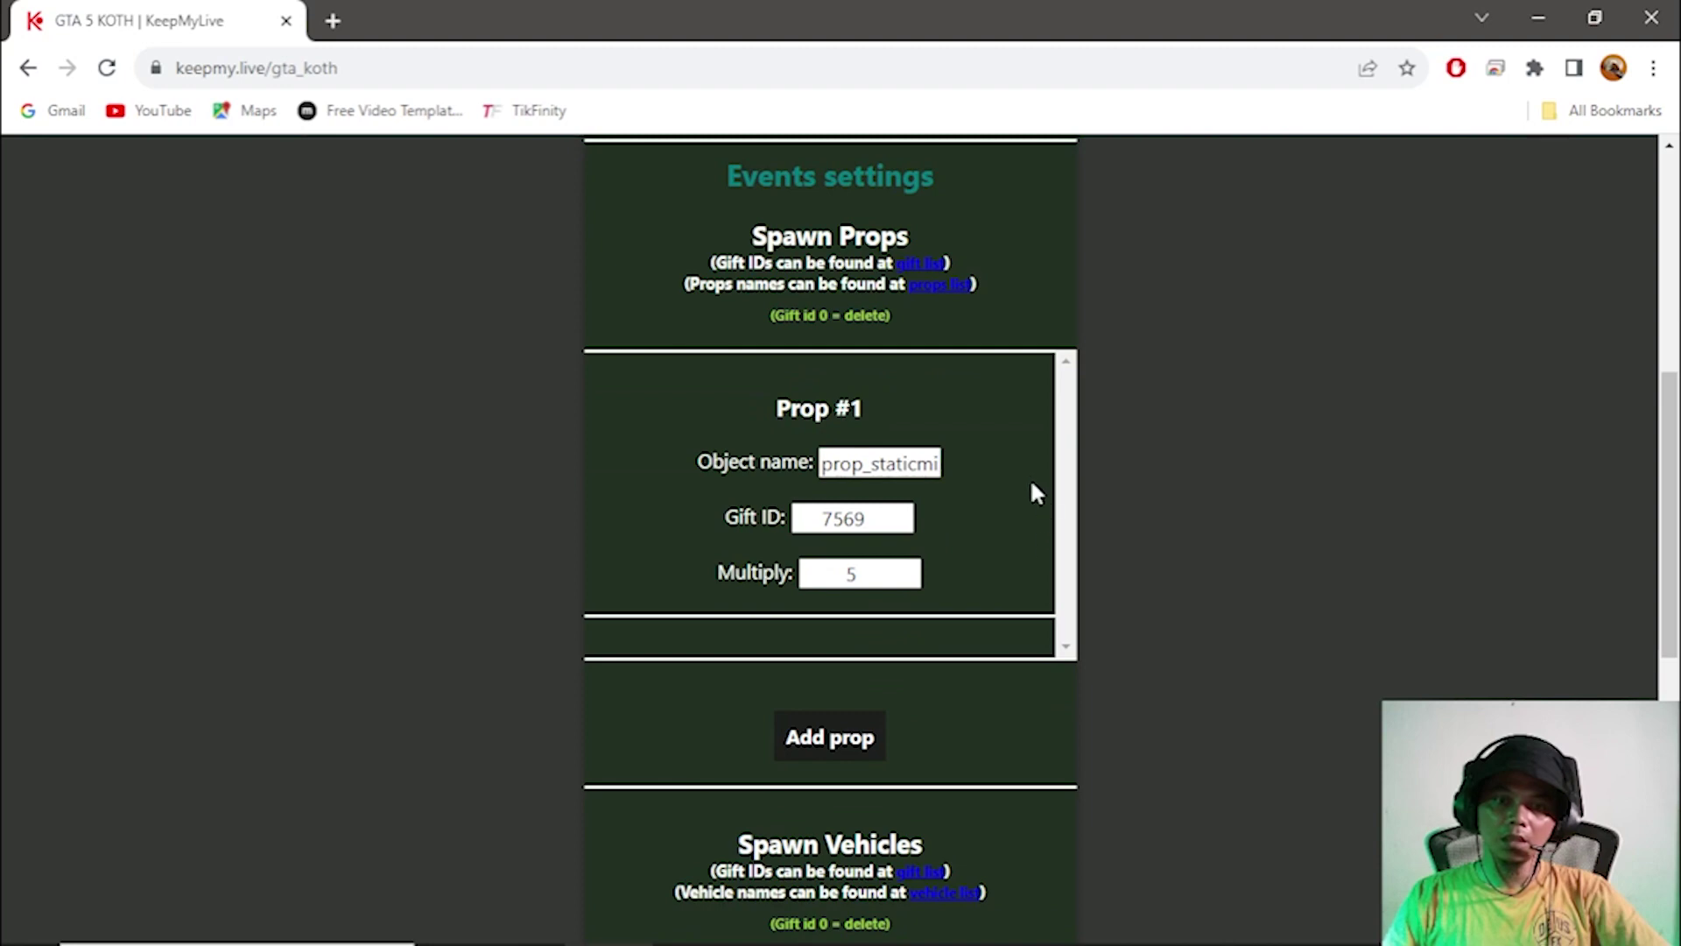
scroll(1023, 417, up, 1)
scroll(1022, 490, down, 1)
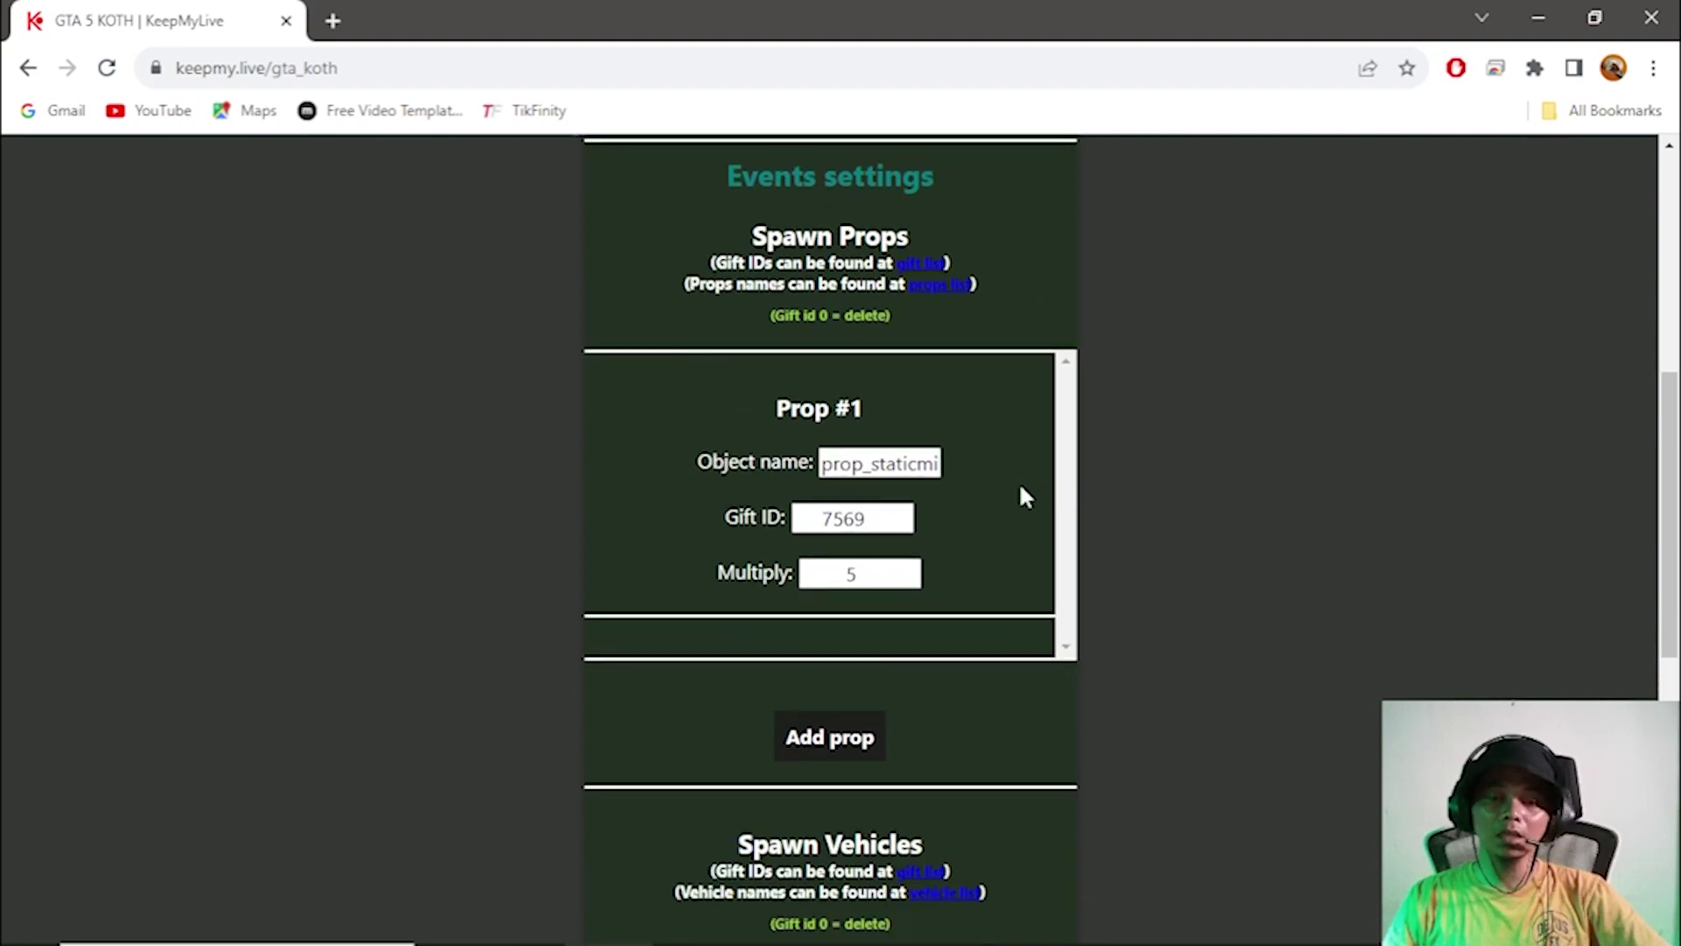
scroll(1023, 492, up, 1)
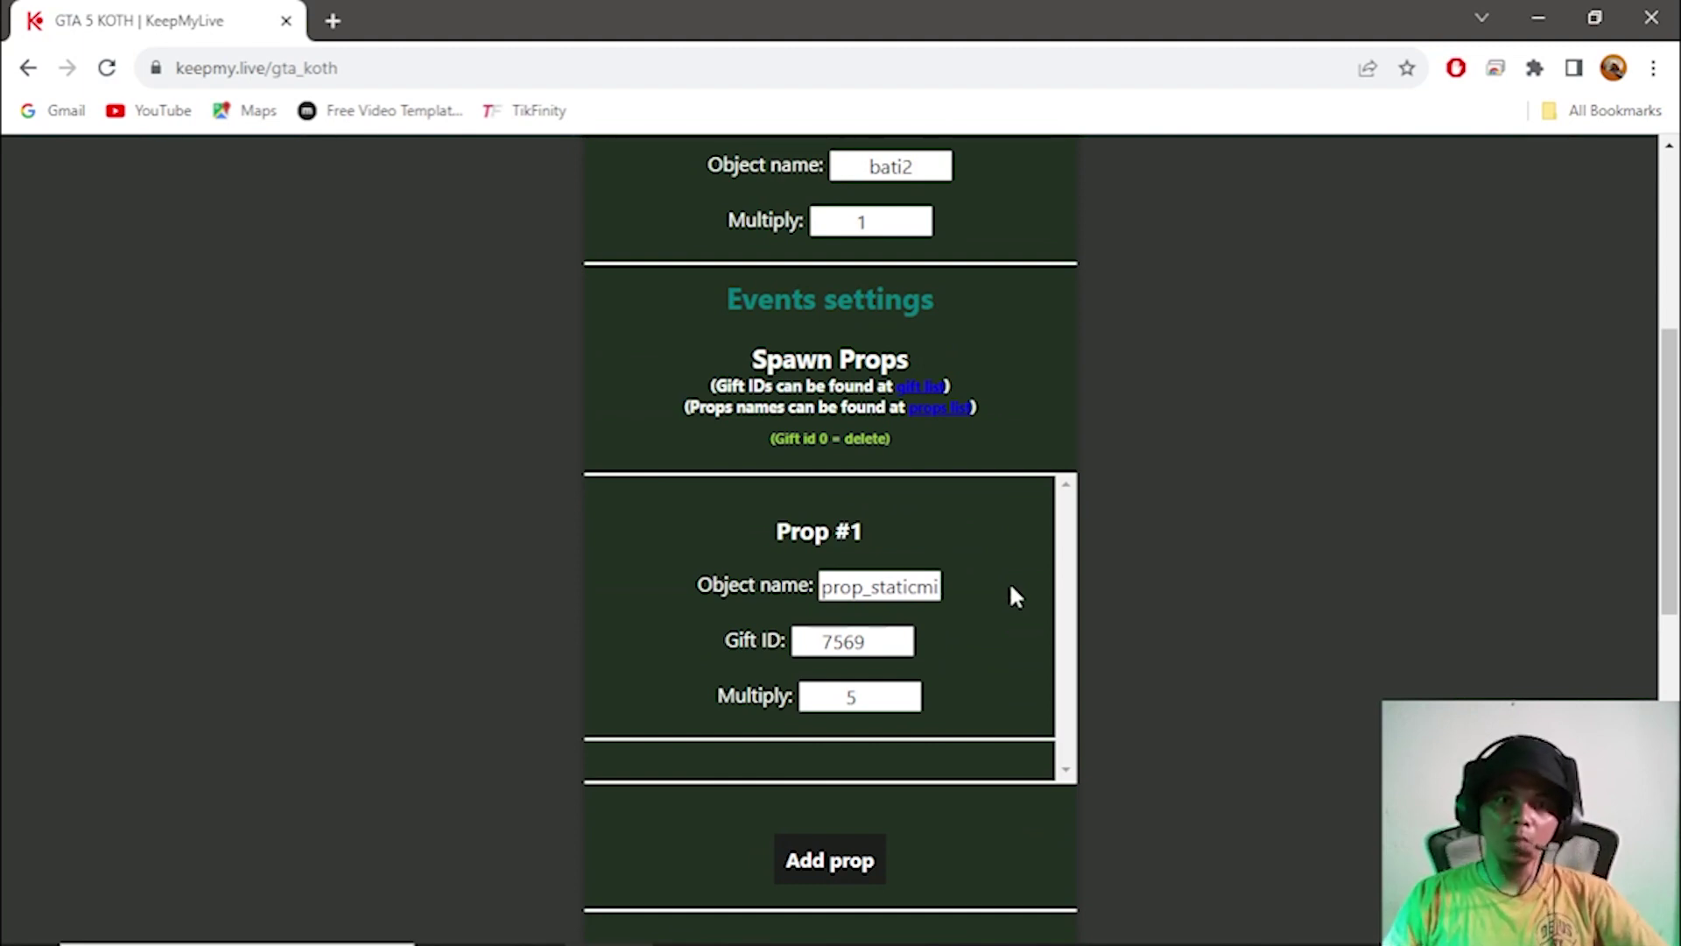
Examine the Spawn Vehicles section, including the vehicle name, gift ID and multiply fields of Vehicle #1.
scroll(1011, 588, down, 3)
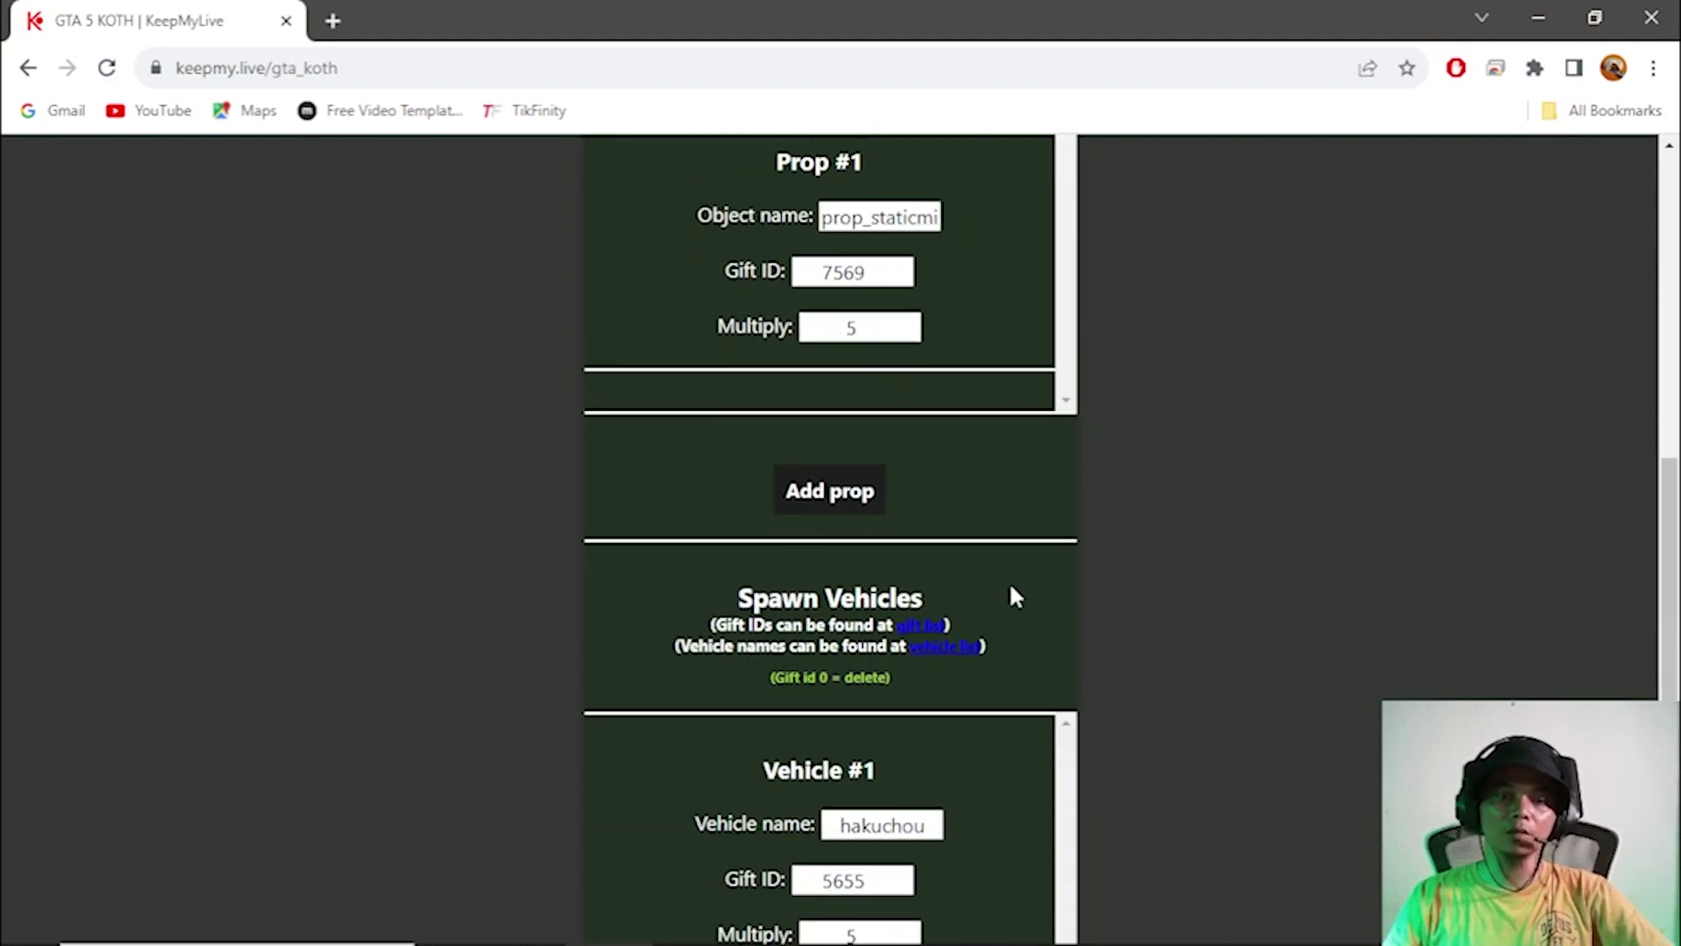
scroll(1007, 588, down, 1)
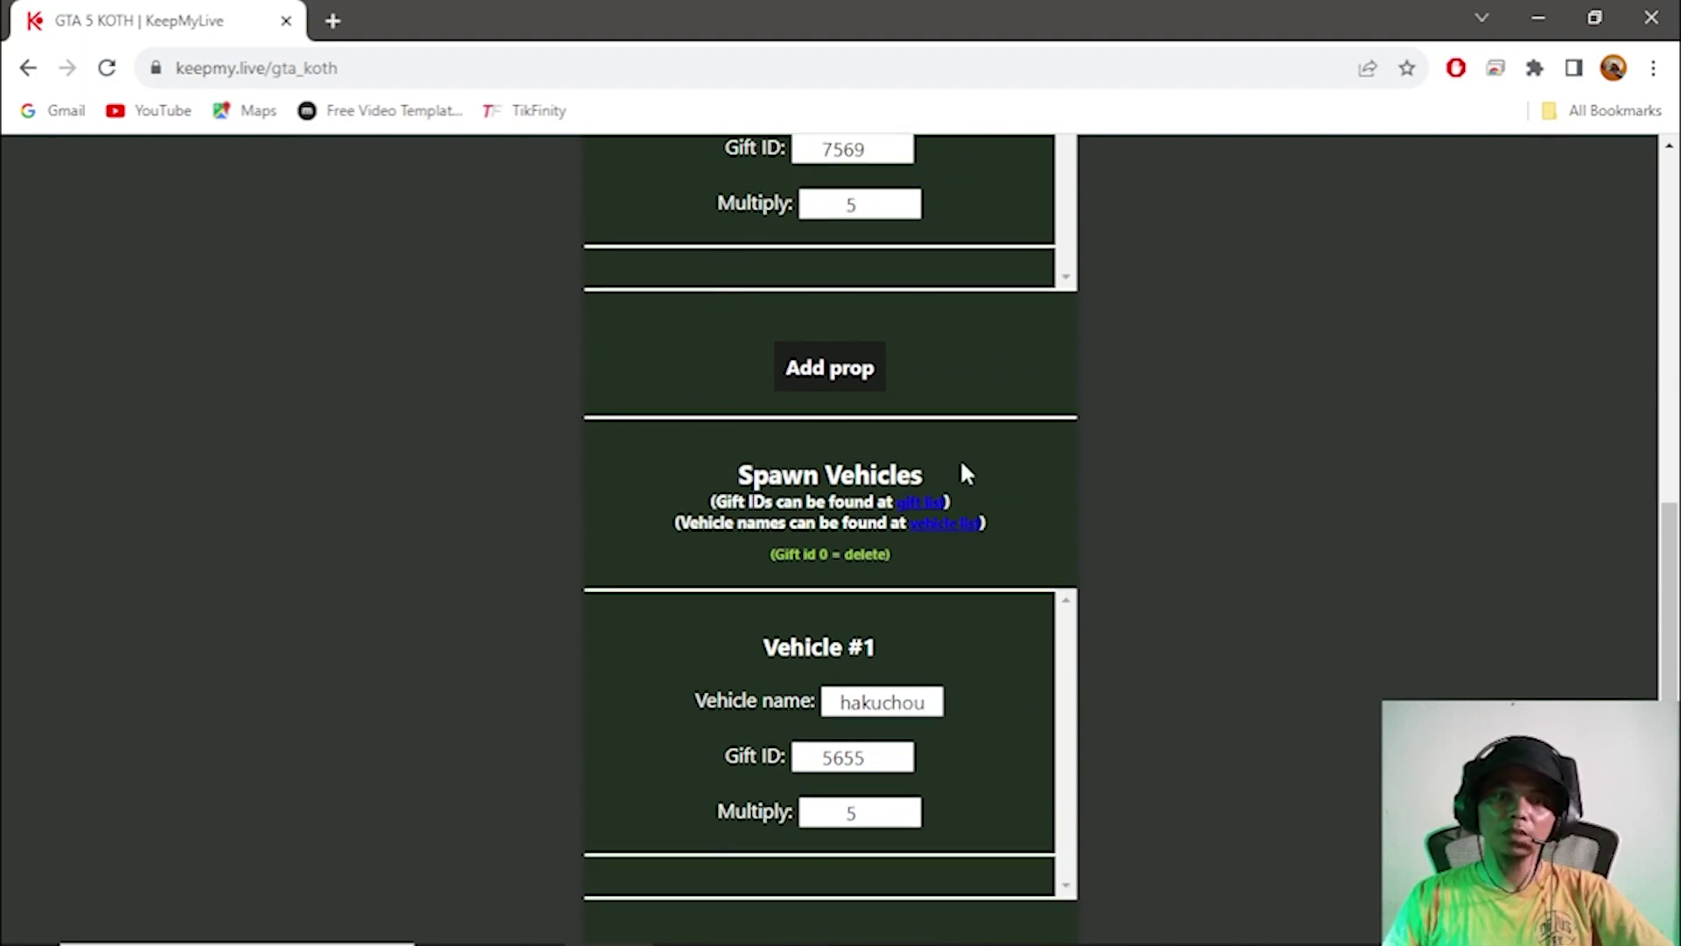
scroll(1020, 595, down, 1)
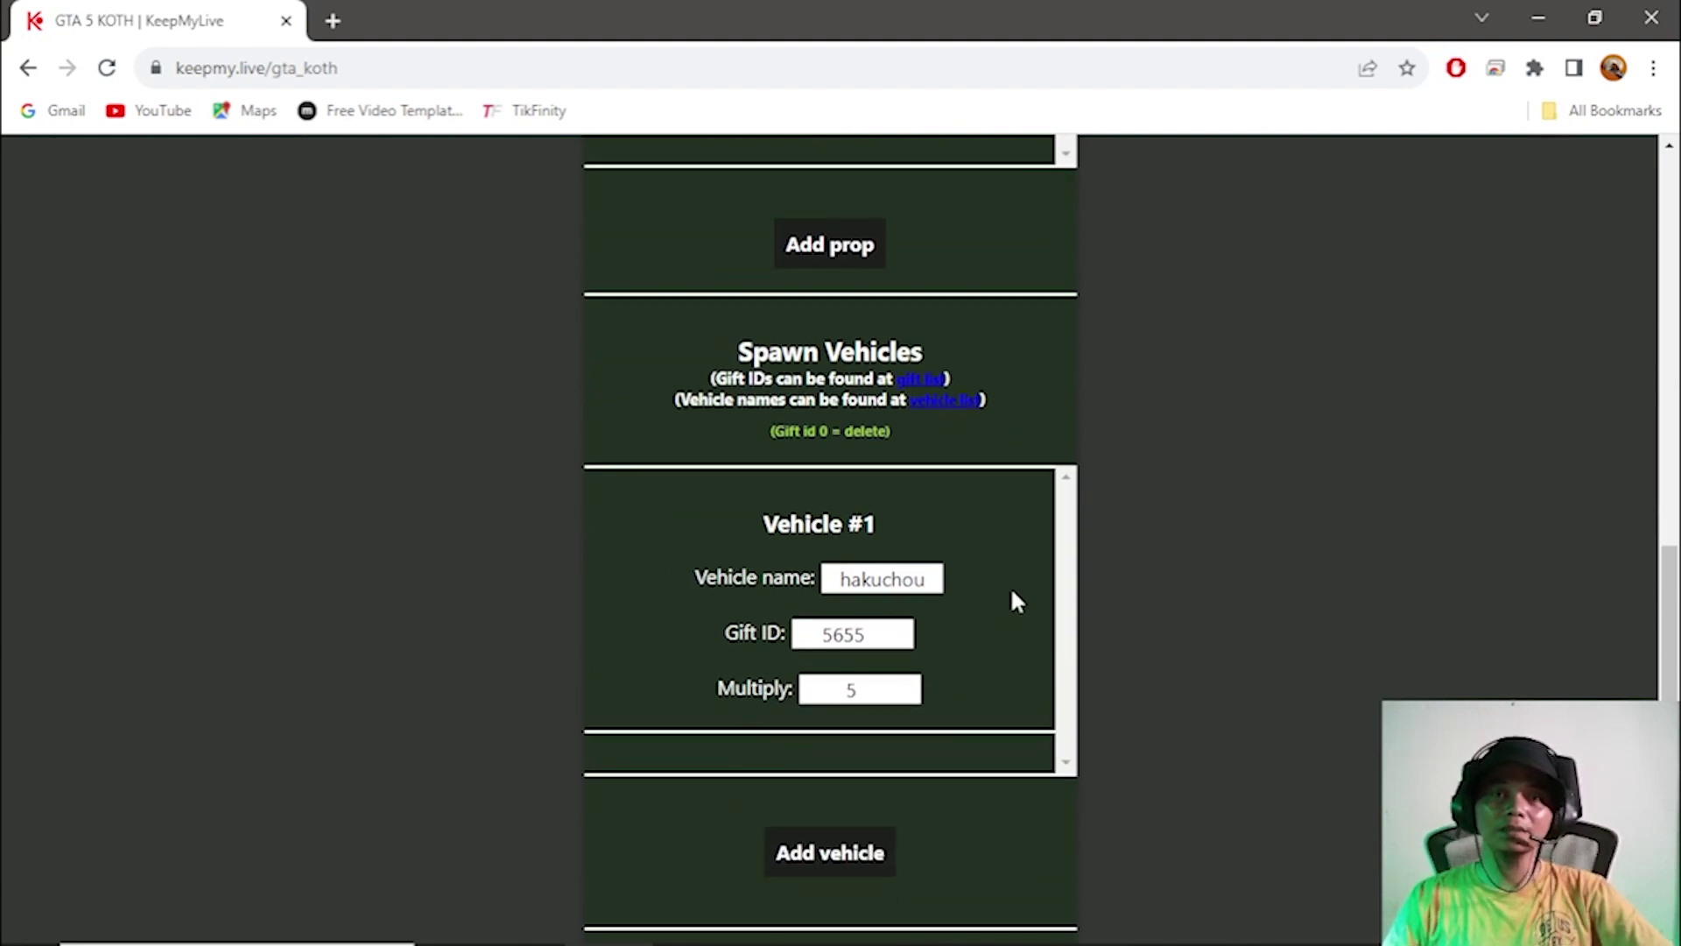
scroll(1014, 600, down, 1)
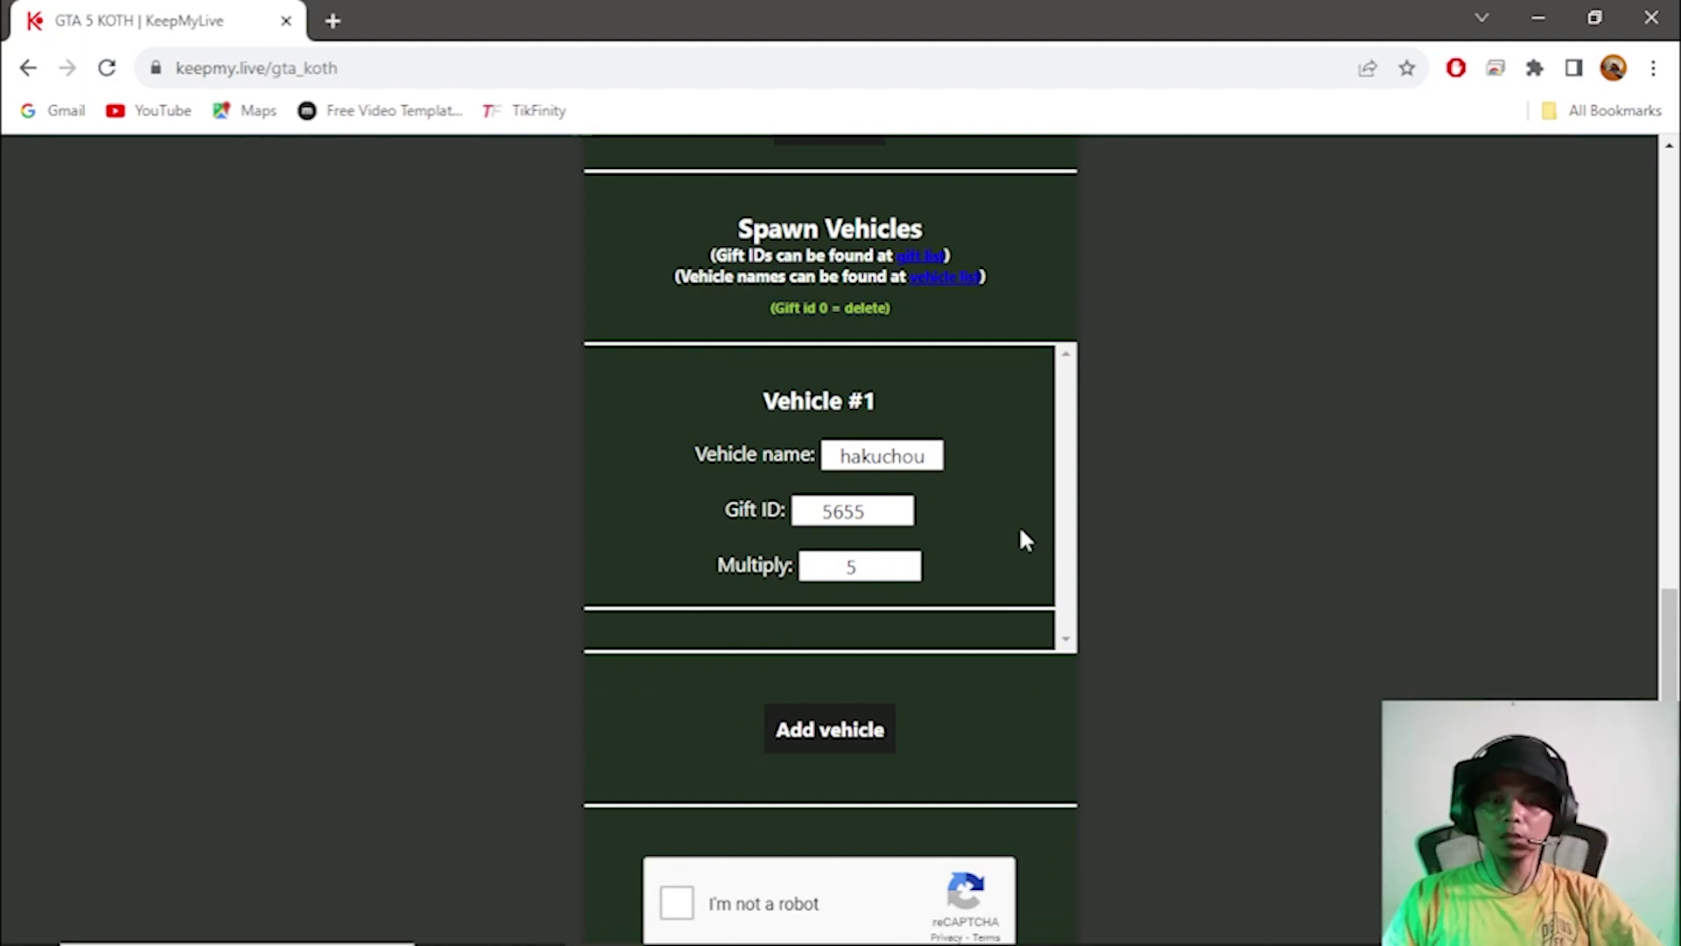
scroll(1031, 501, up, 1)
scroll(1035, 486, up, 1)
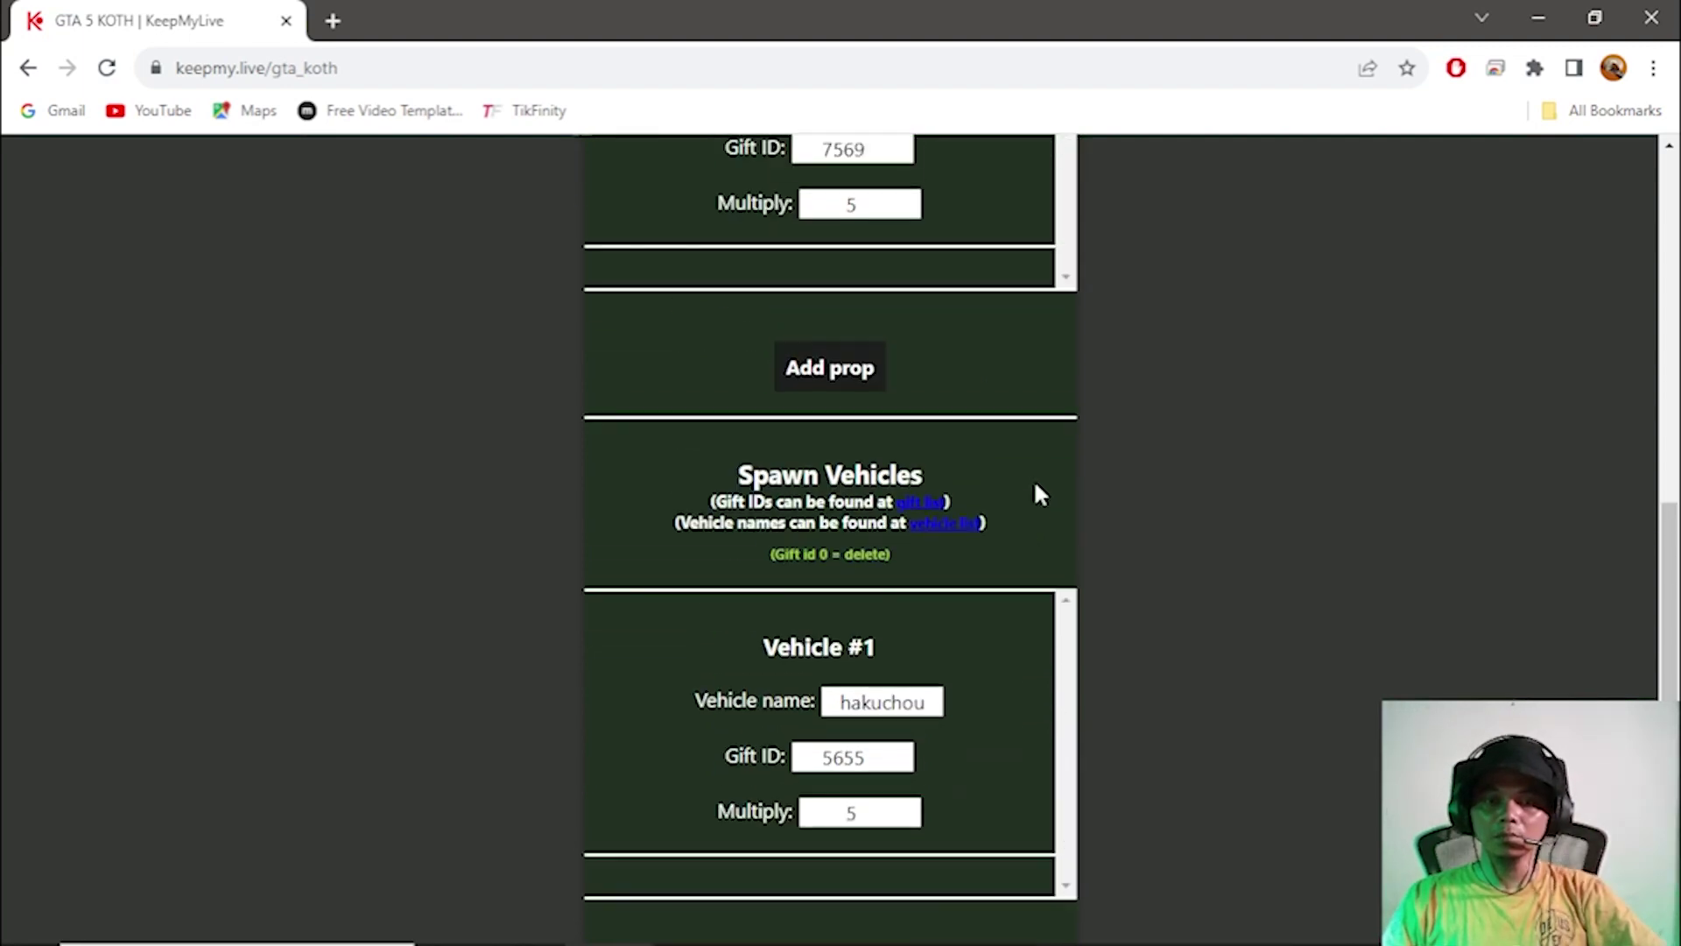
scroll(1035, 486, down, 3)
scroll(1035, 486, up, 3)
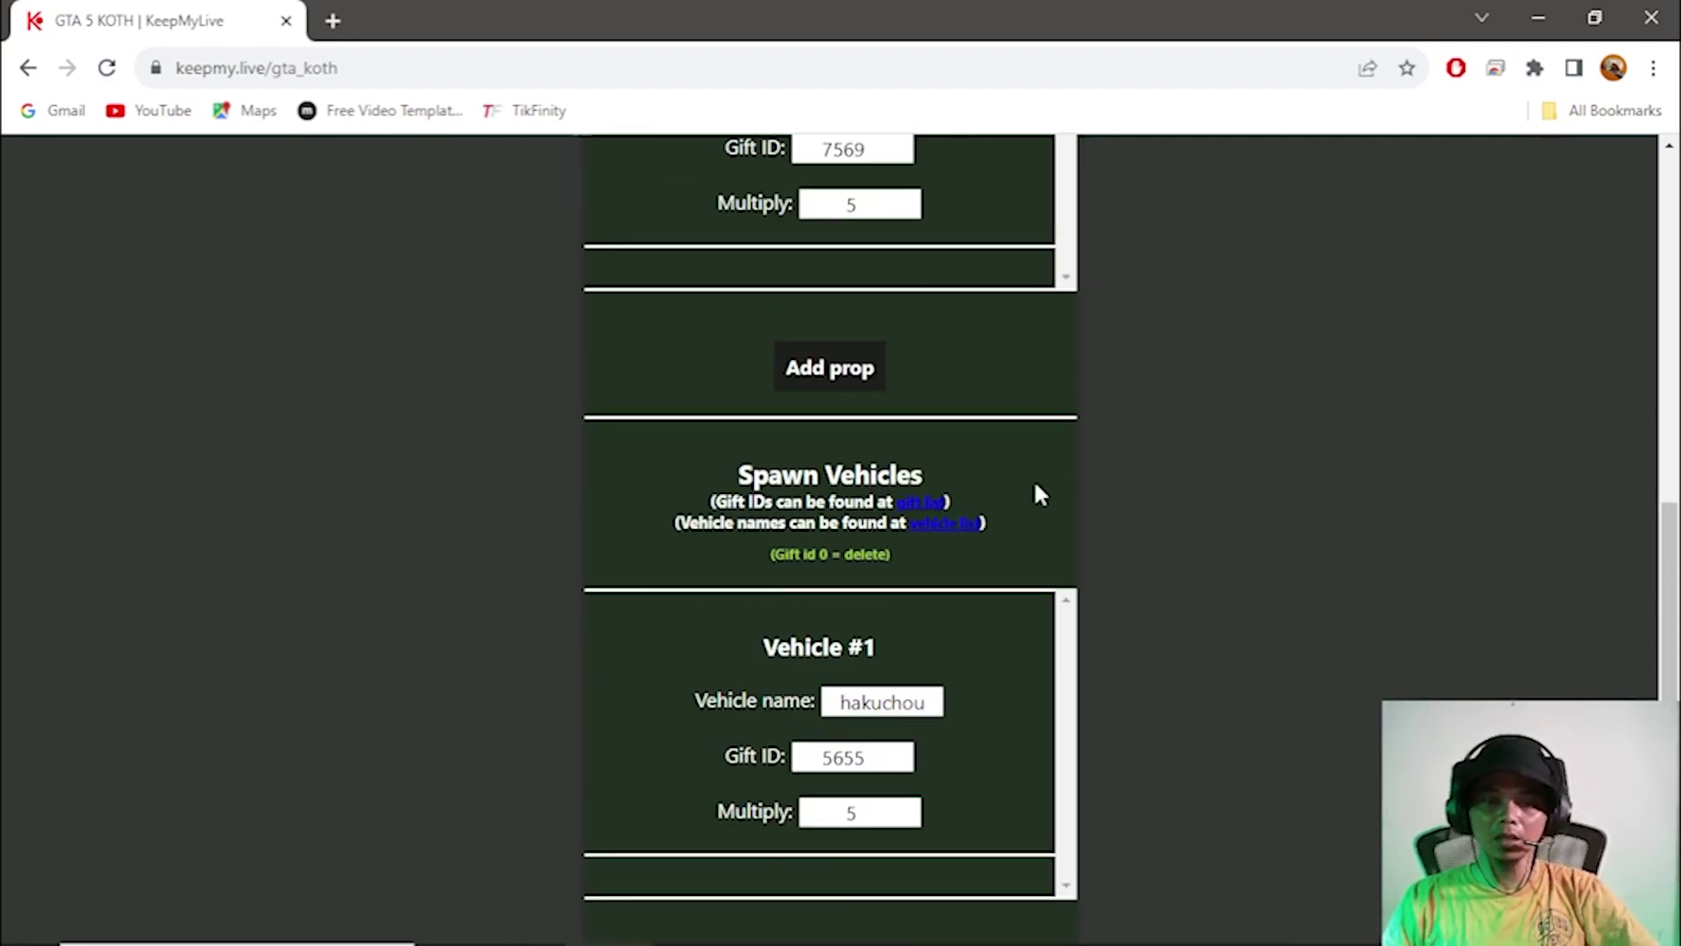
scroll(1037, 492, down, 3)
scroll(972, 316, up, 2)
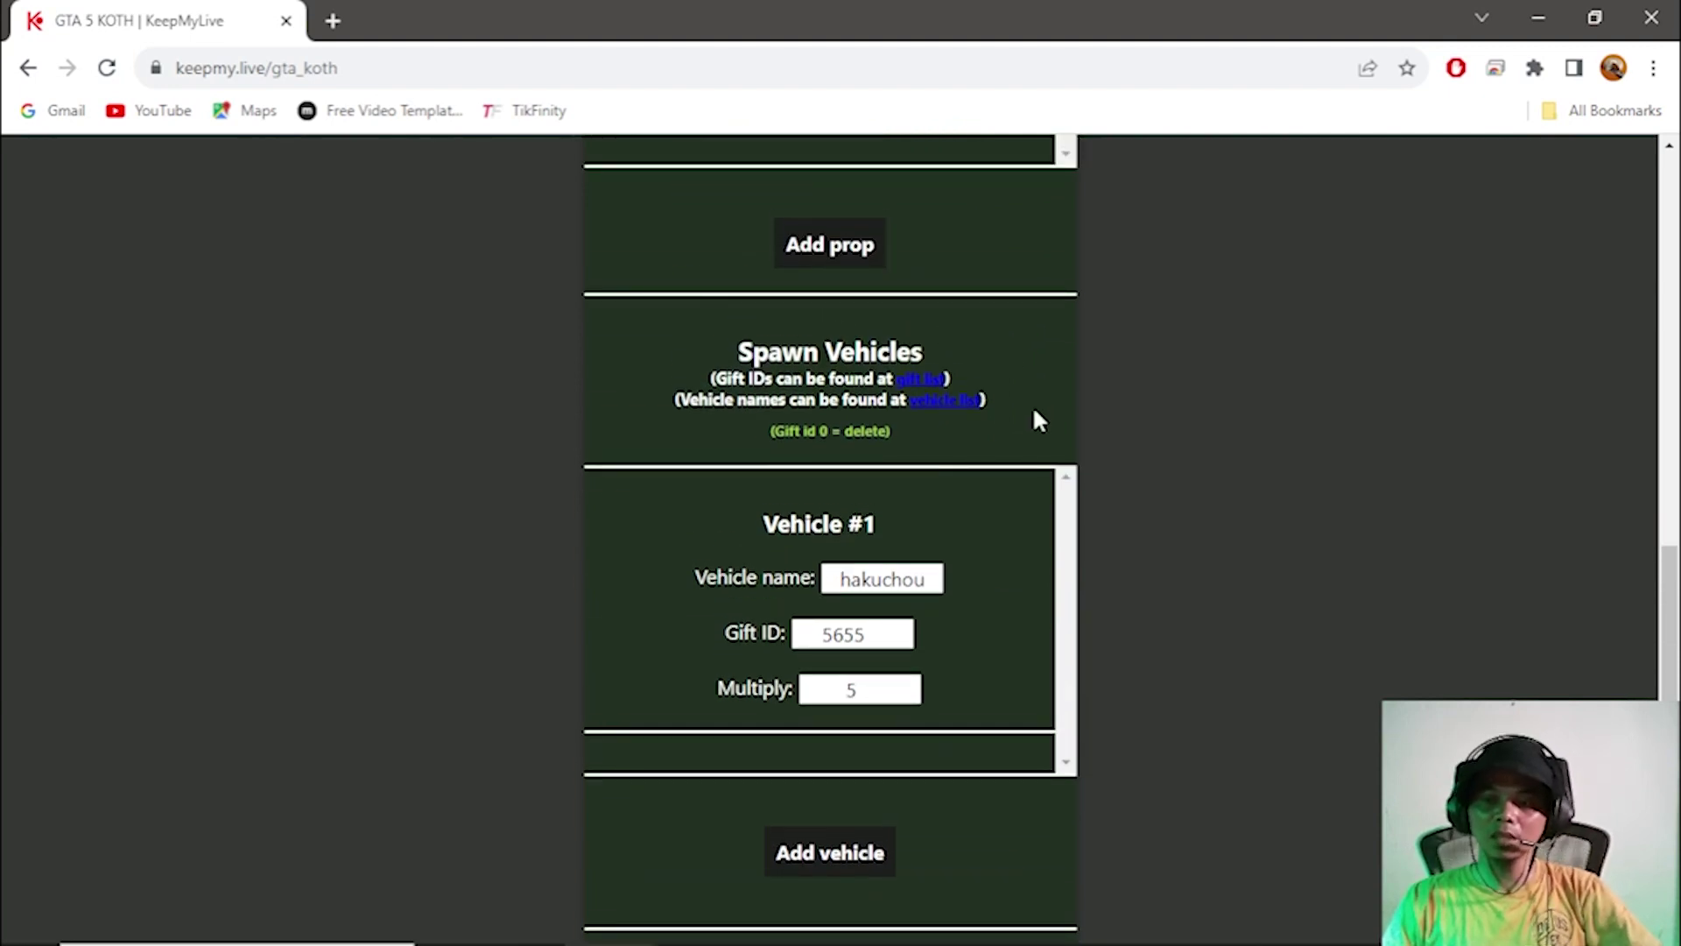
scroll(1034, 411, down, 1)
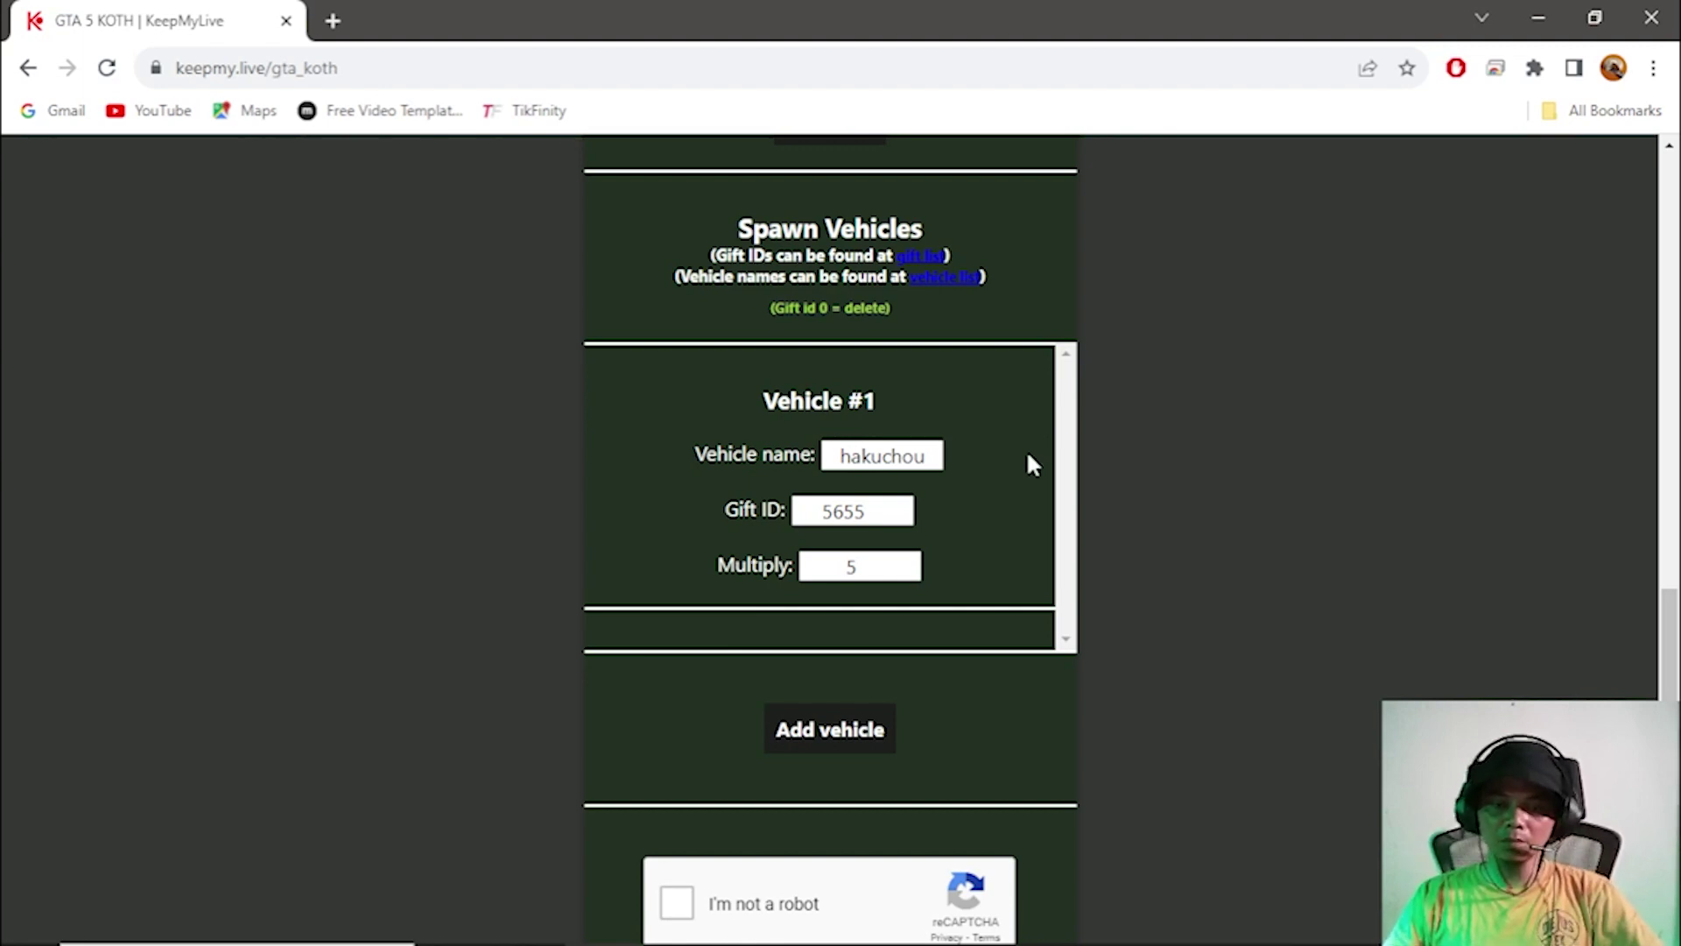
Switch to Discord, open the gtahash.ru link in the koth-beta channel's install instructions, and look over the site's All Objects list.
mouse_move(1032, 937)
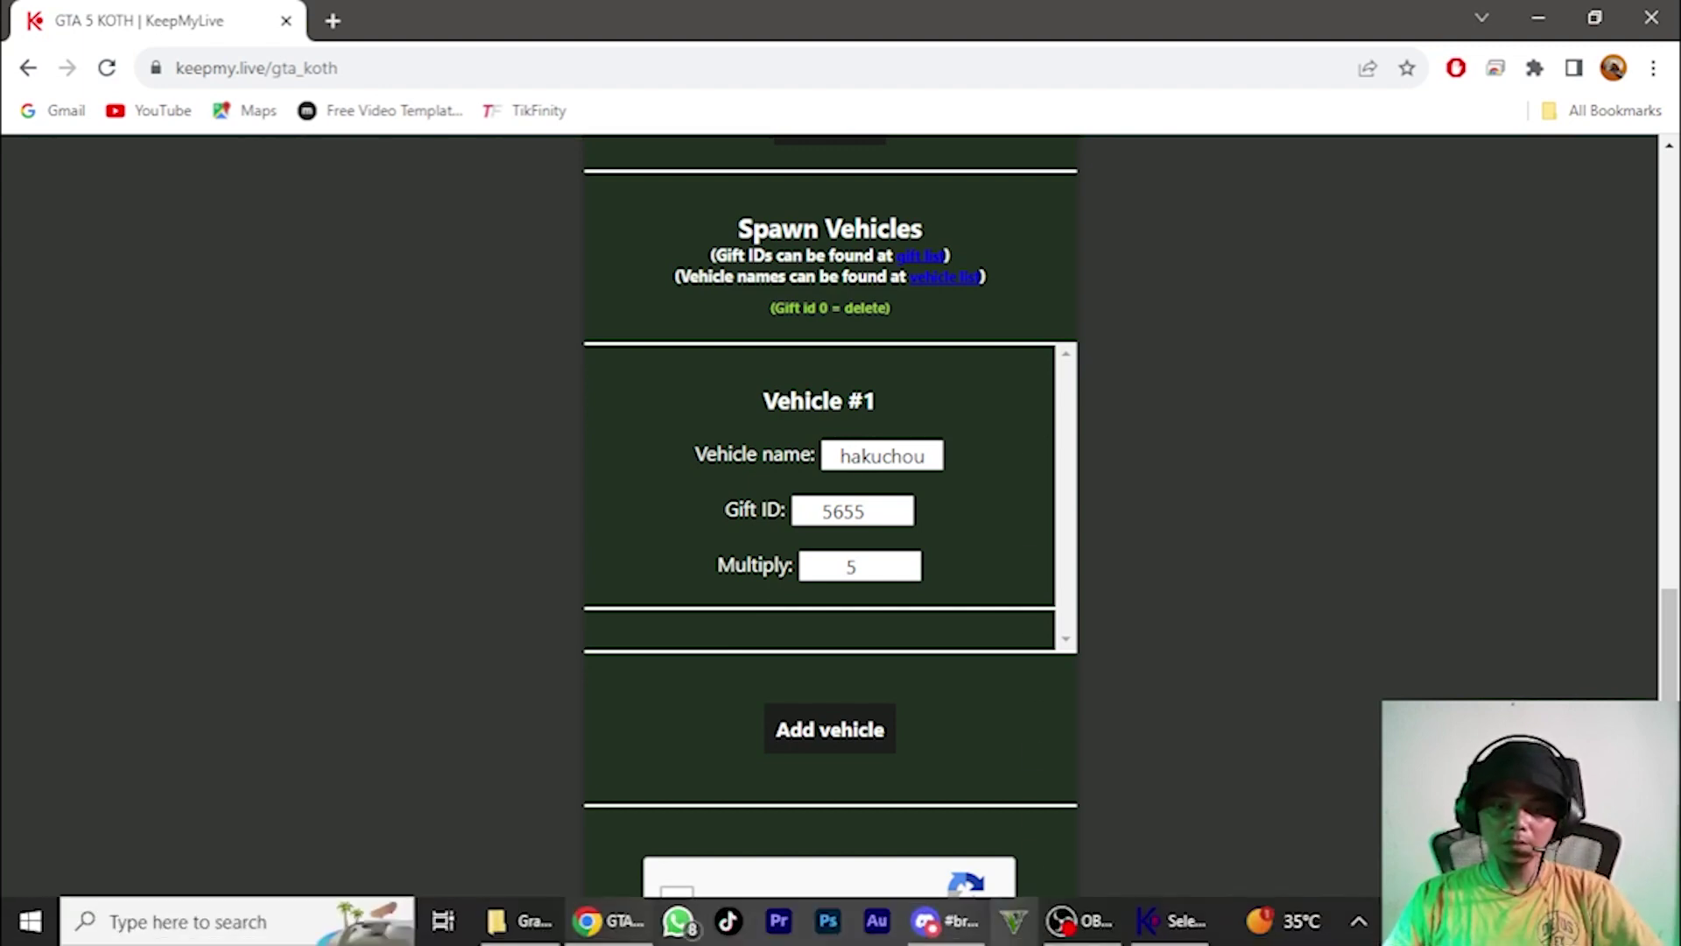
click(927, 926)
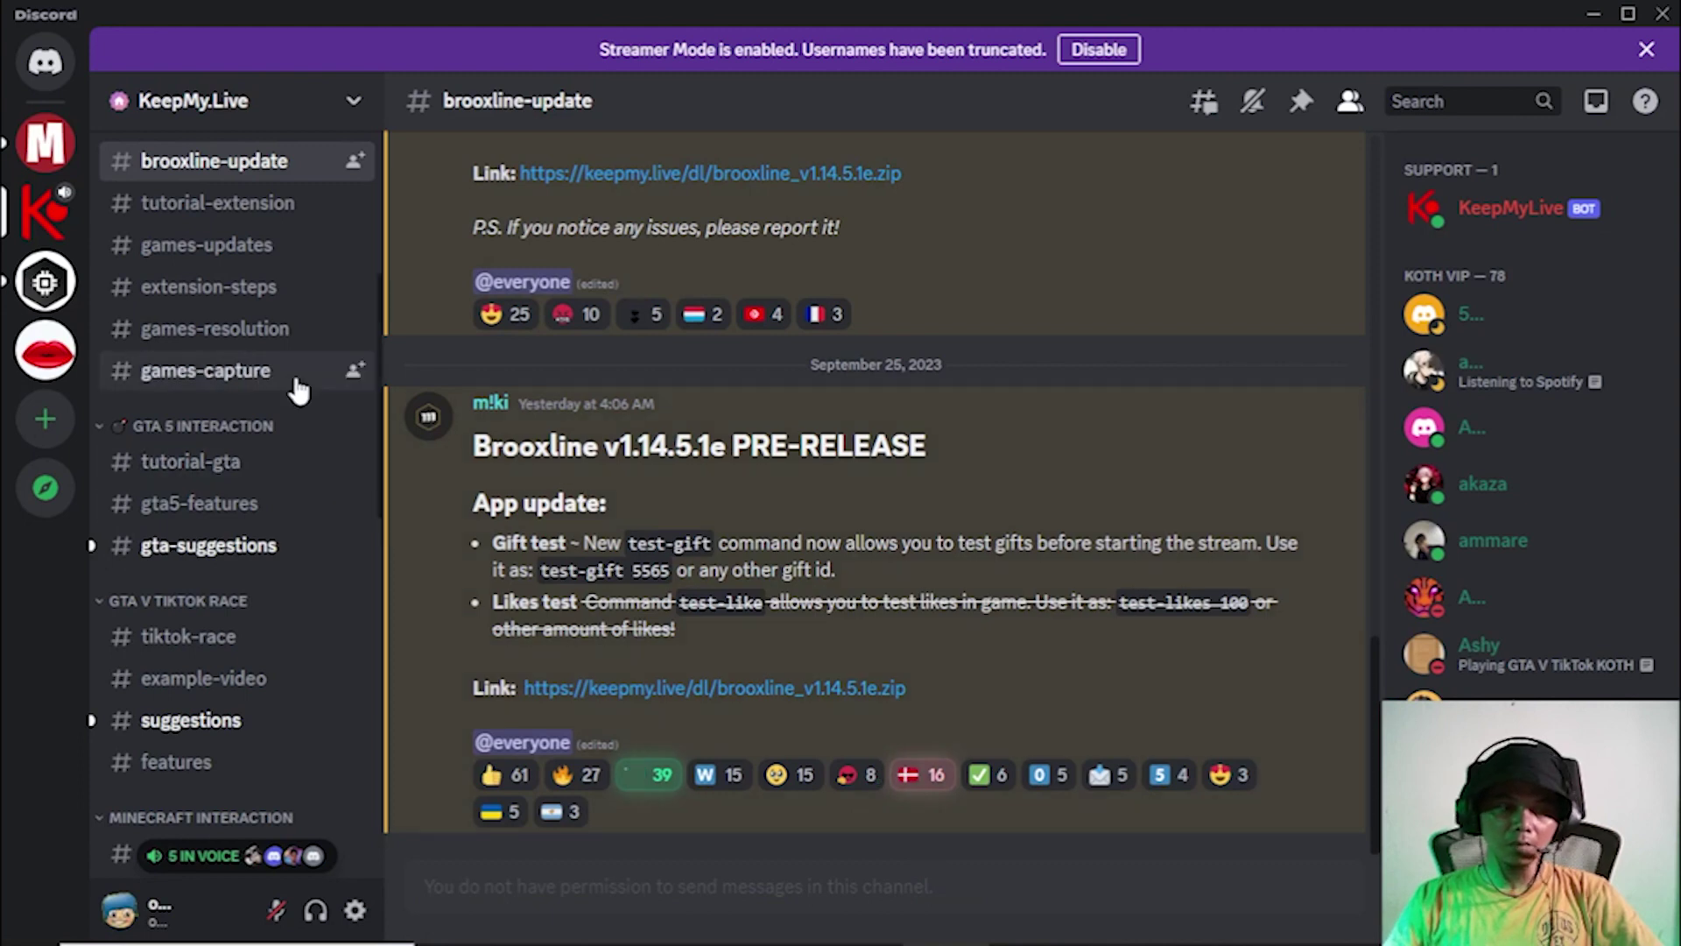
scroll(249, 560, down, 5)
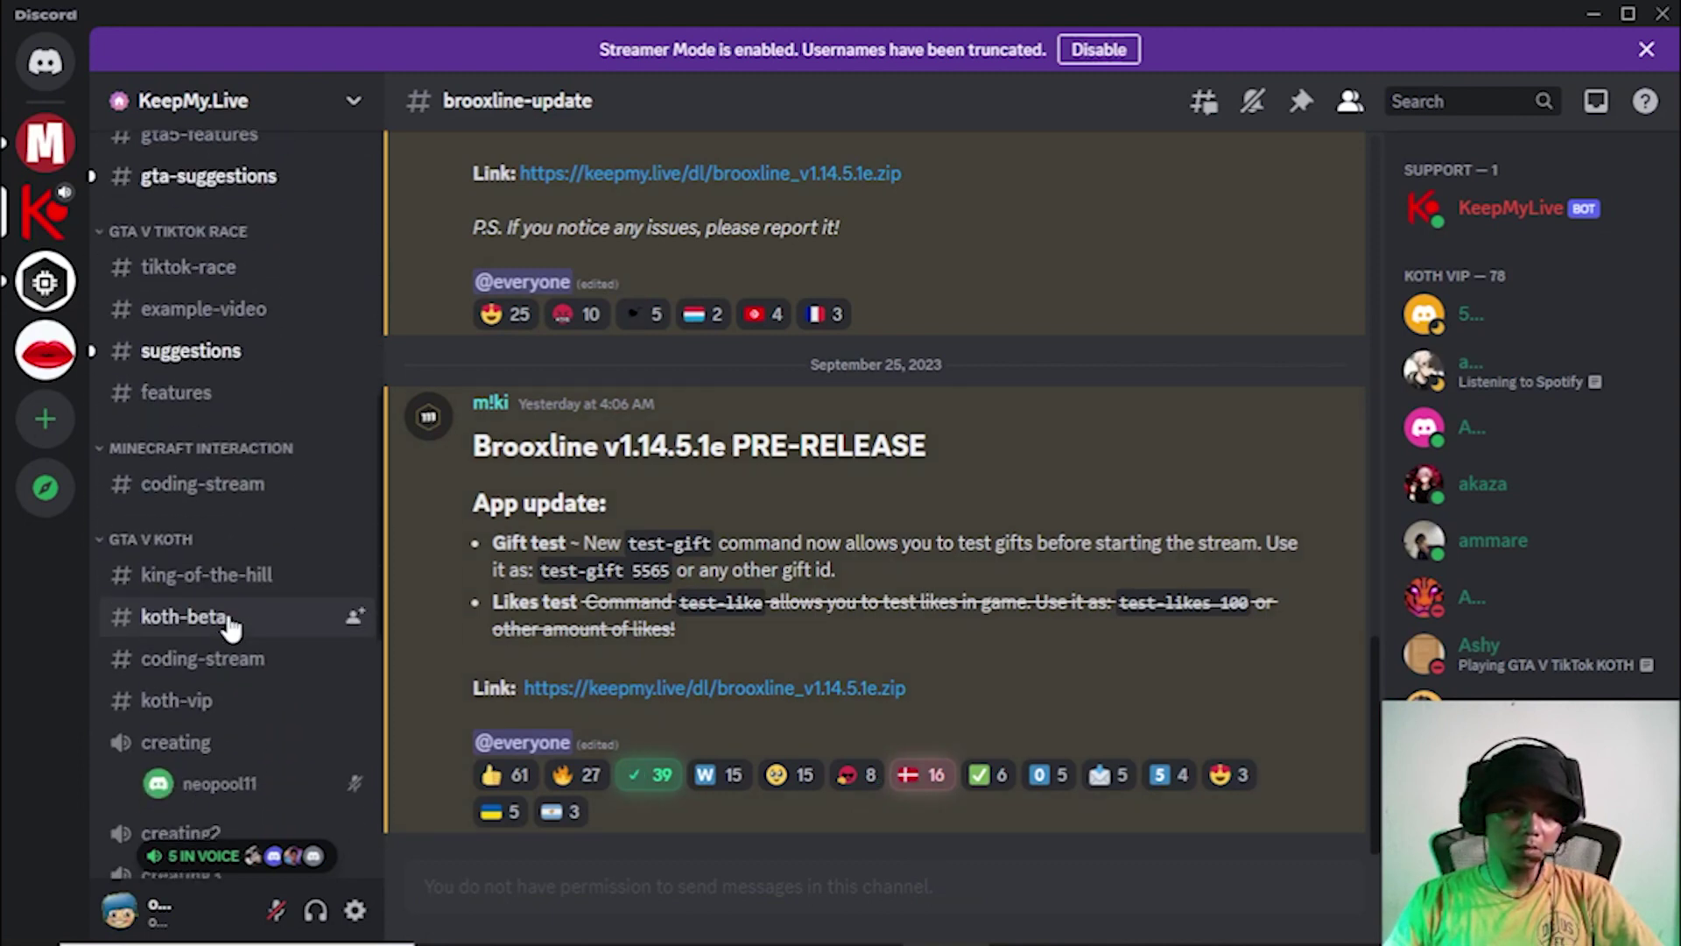
click(223, 632)
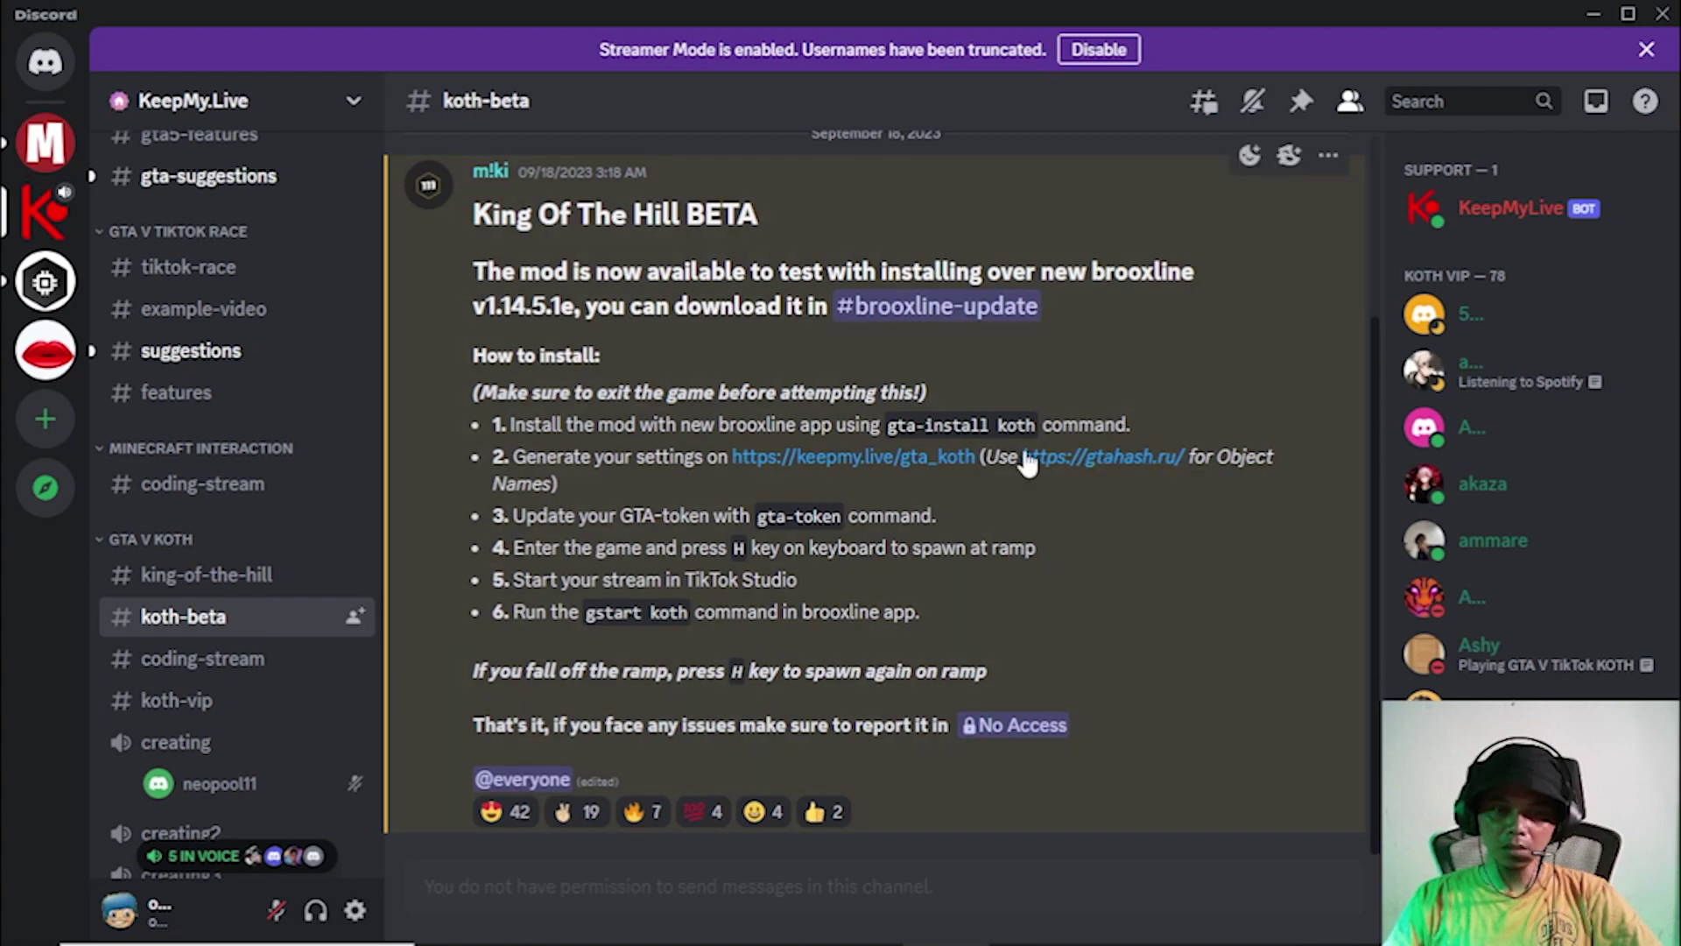
click(1099, 460)
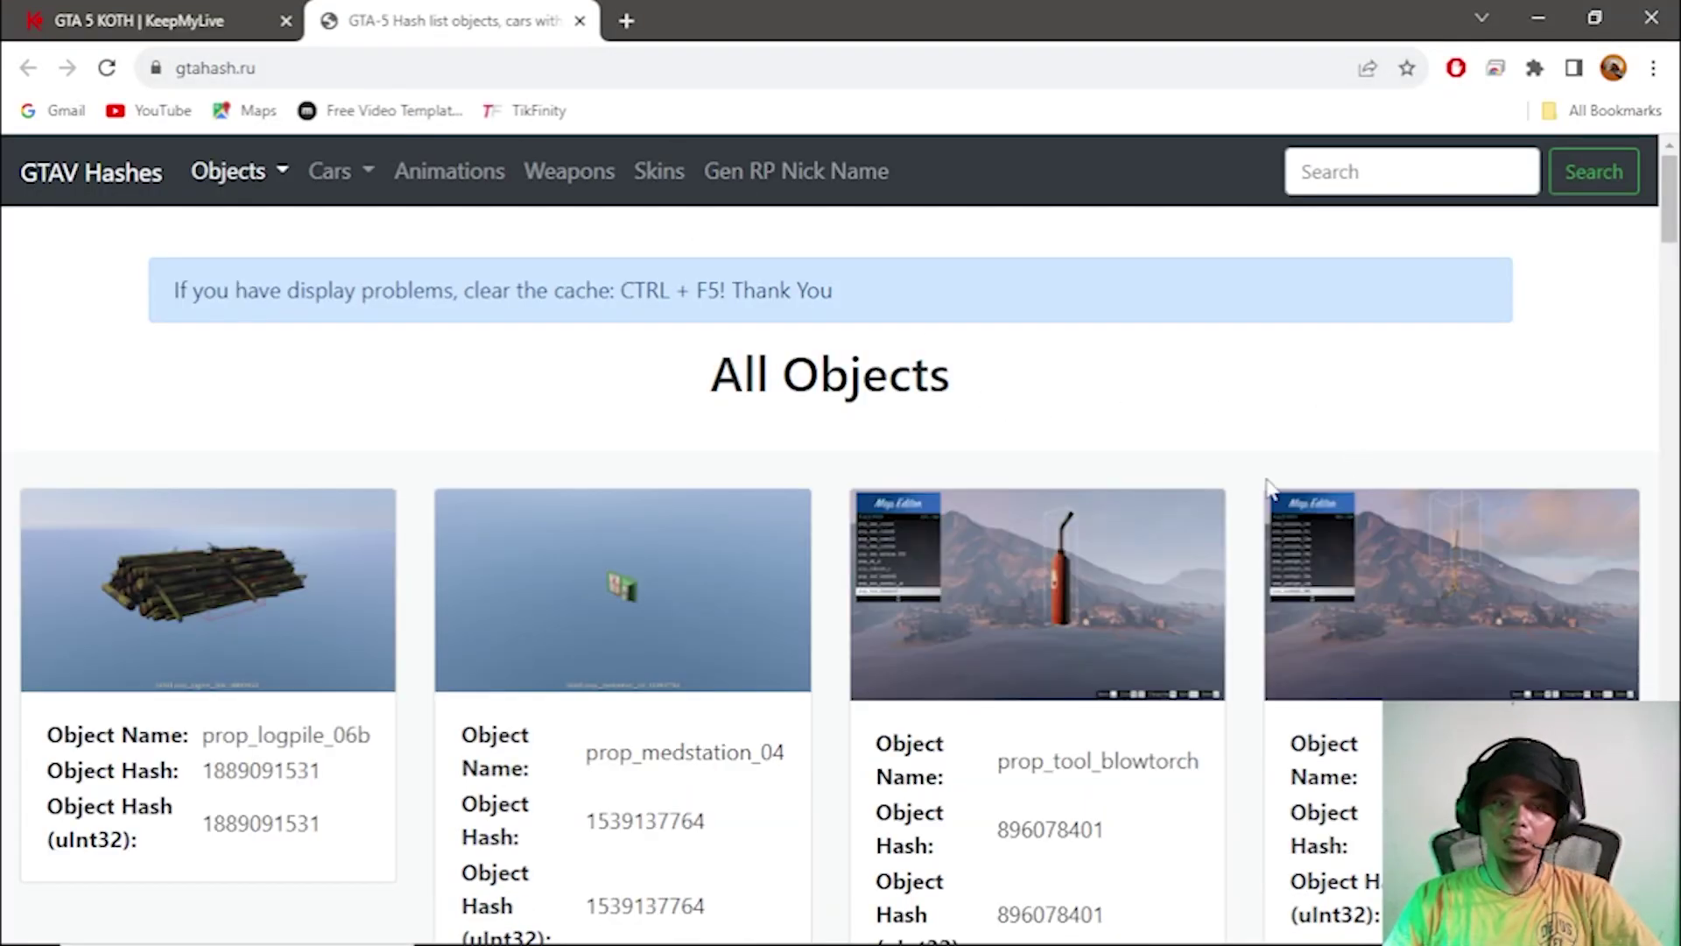
scroll(1258, 433, down, 1)
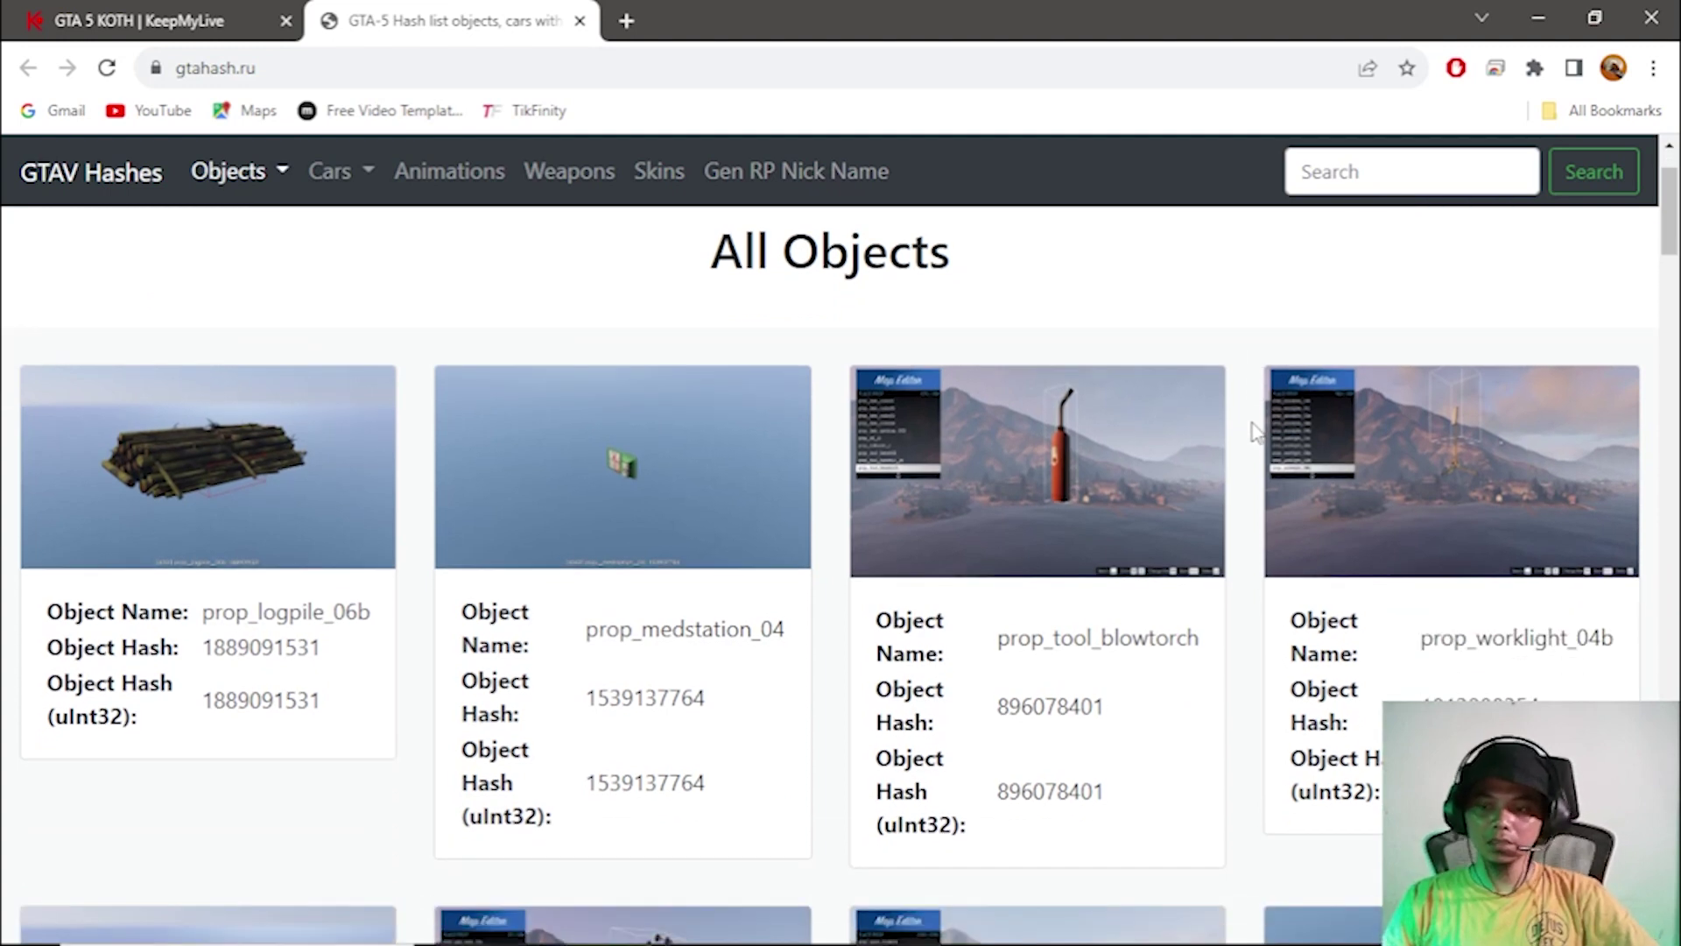
scroll(1259, 434, down, 1)
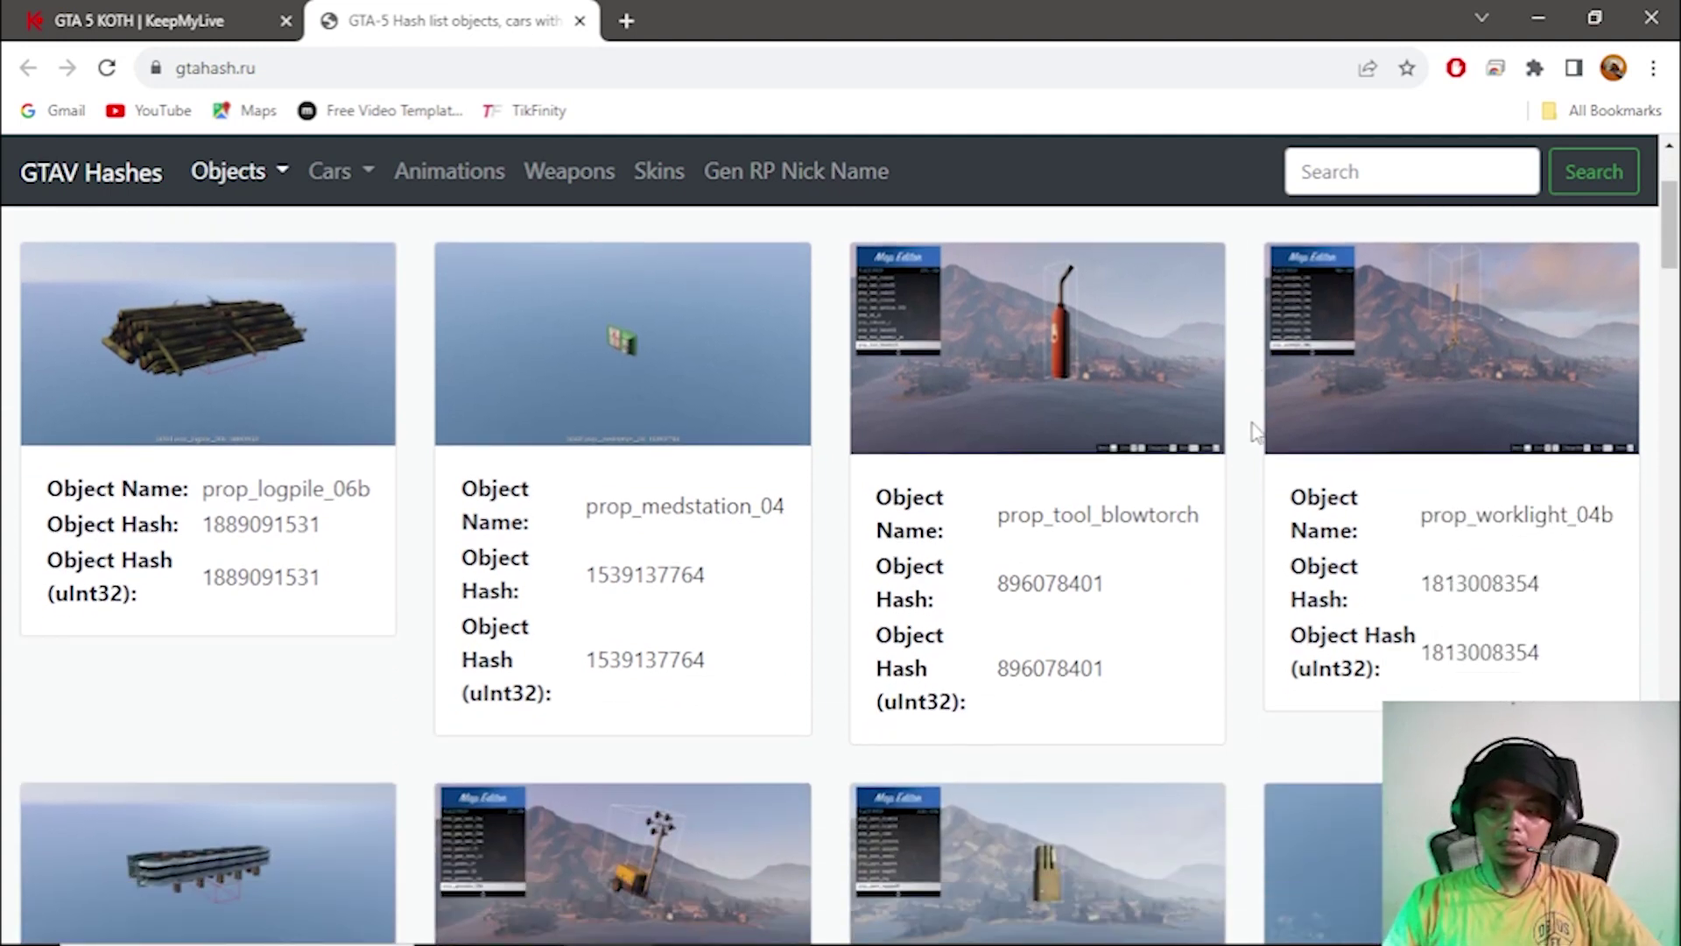
scroll(1257, 431, down, 1)
scroll(1258, 431, down, 1)
scroll(1258, 430, up, 4)
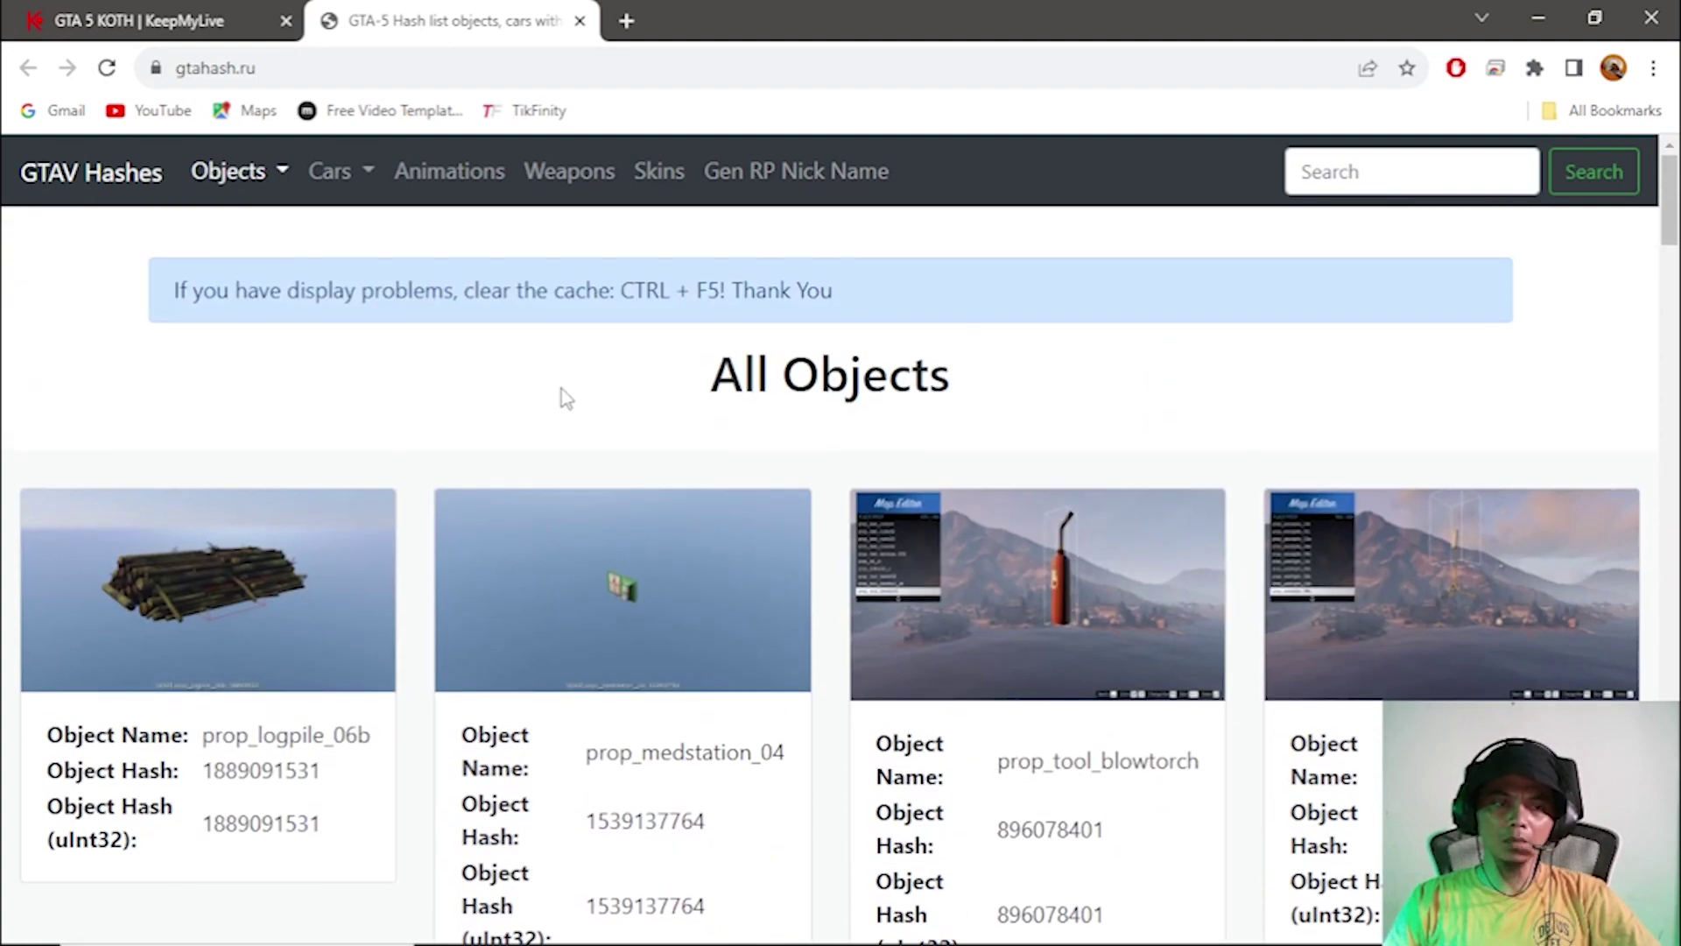
Show all cars on the GTAV Hashes site and copy the object name stalion2.
click(355, 179)
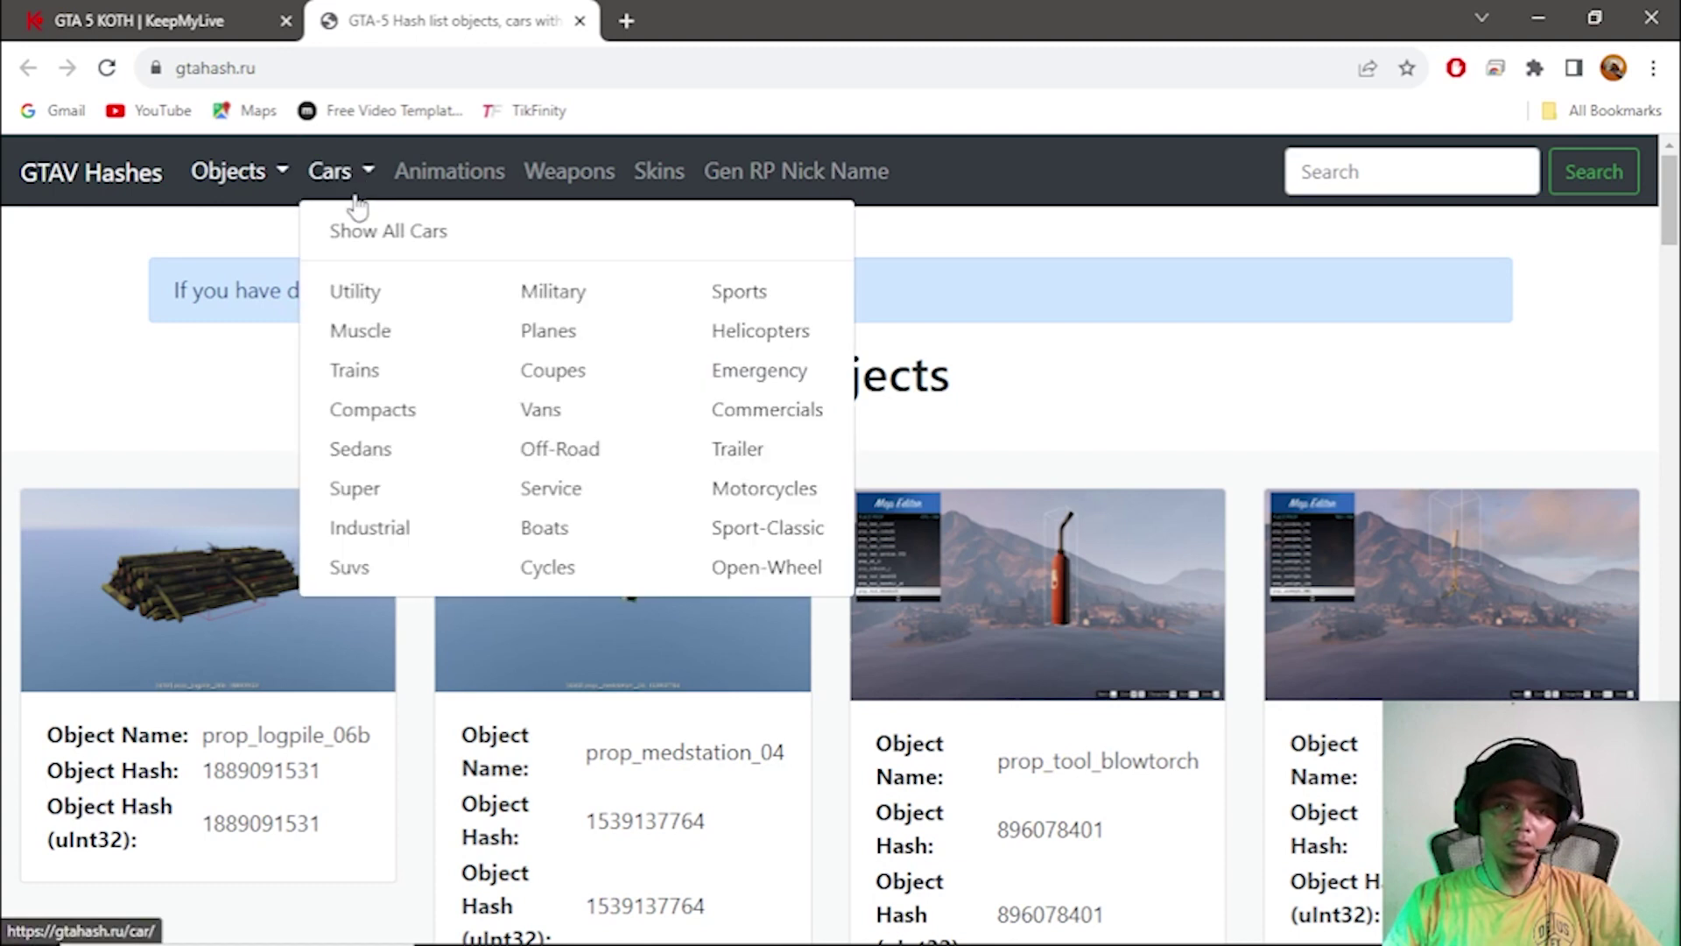
click(403, 234)
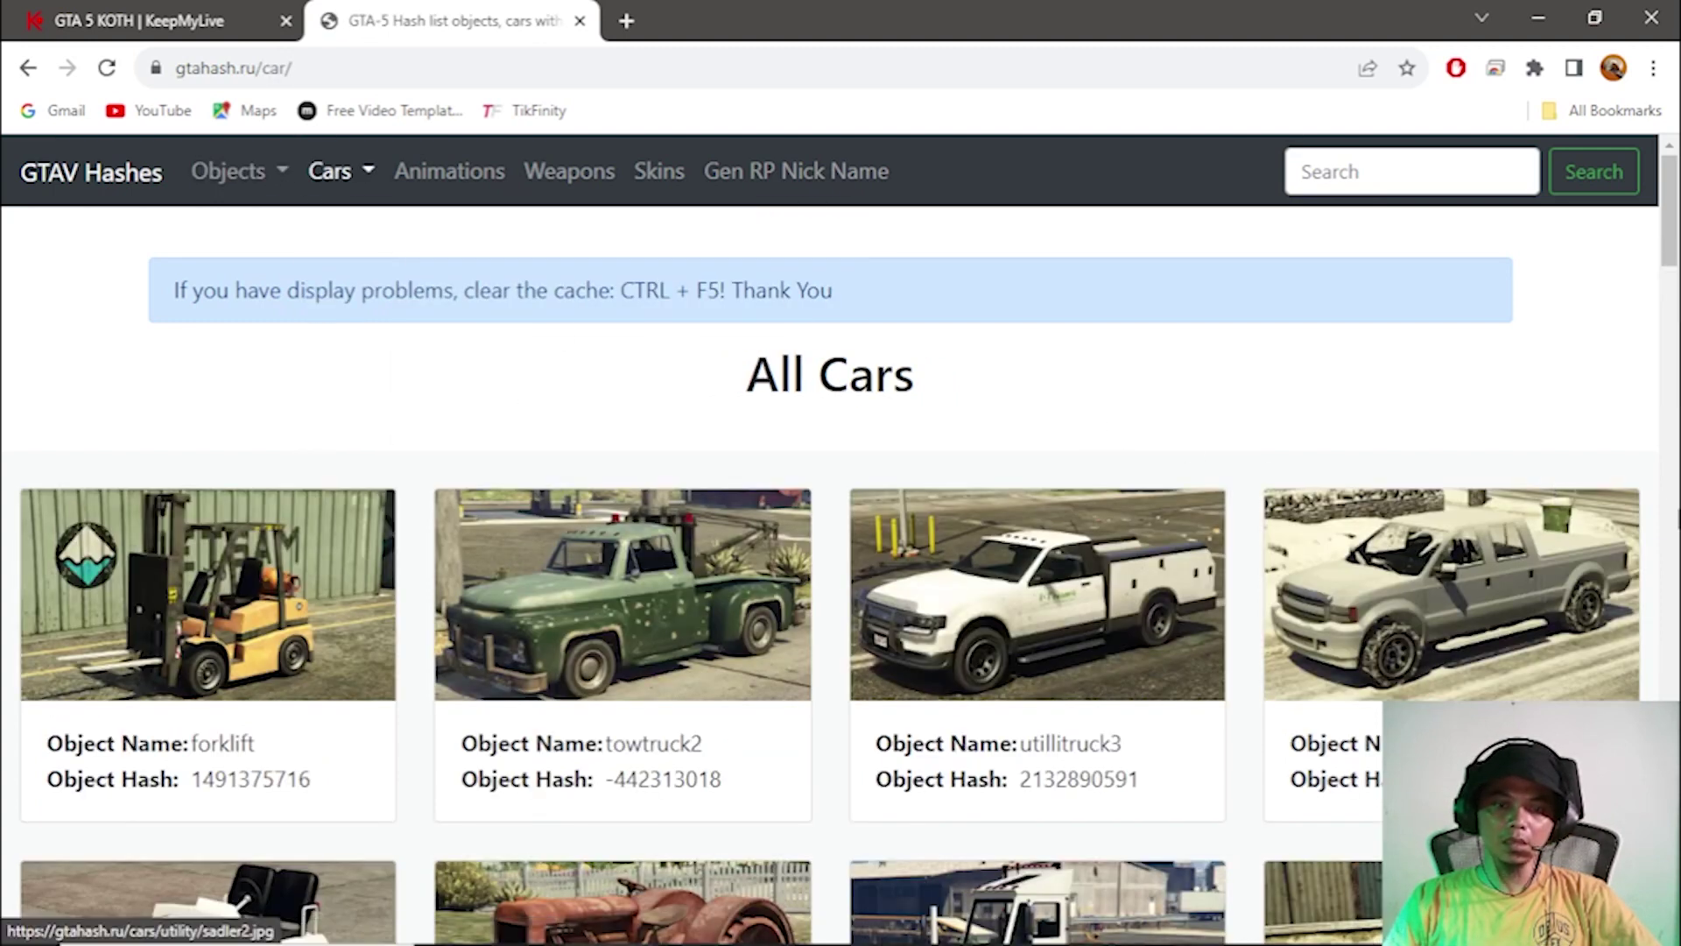
scroll(1668, 565, down, 7)
scroll(1668, 569, down, 12)
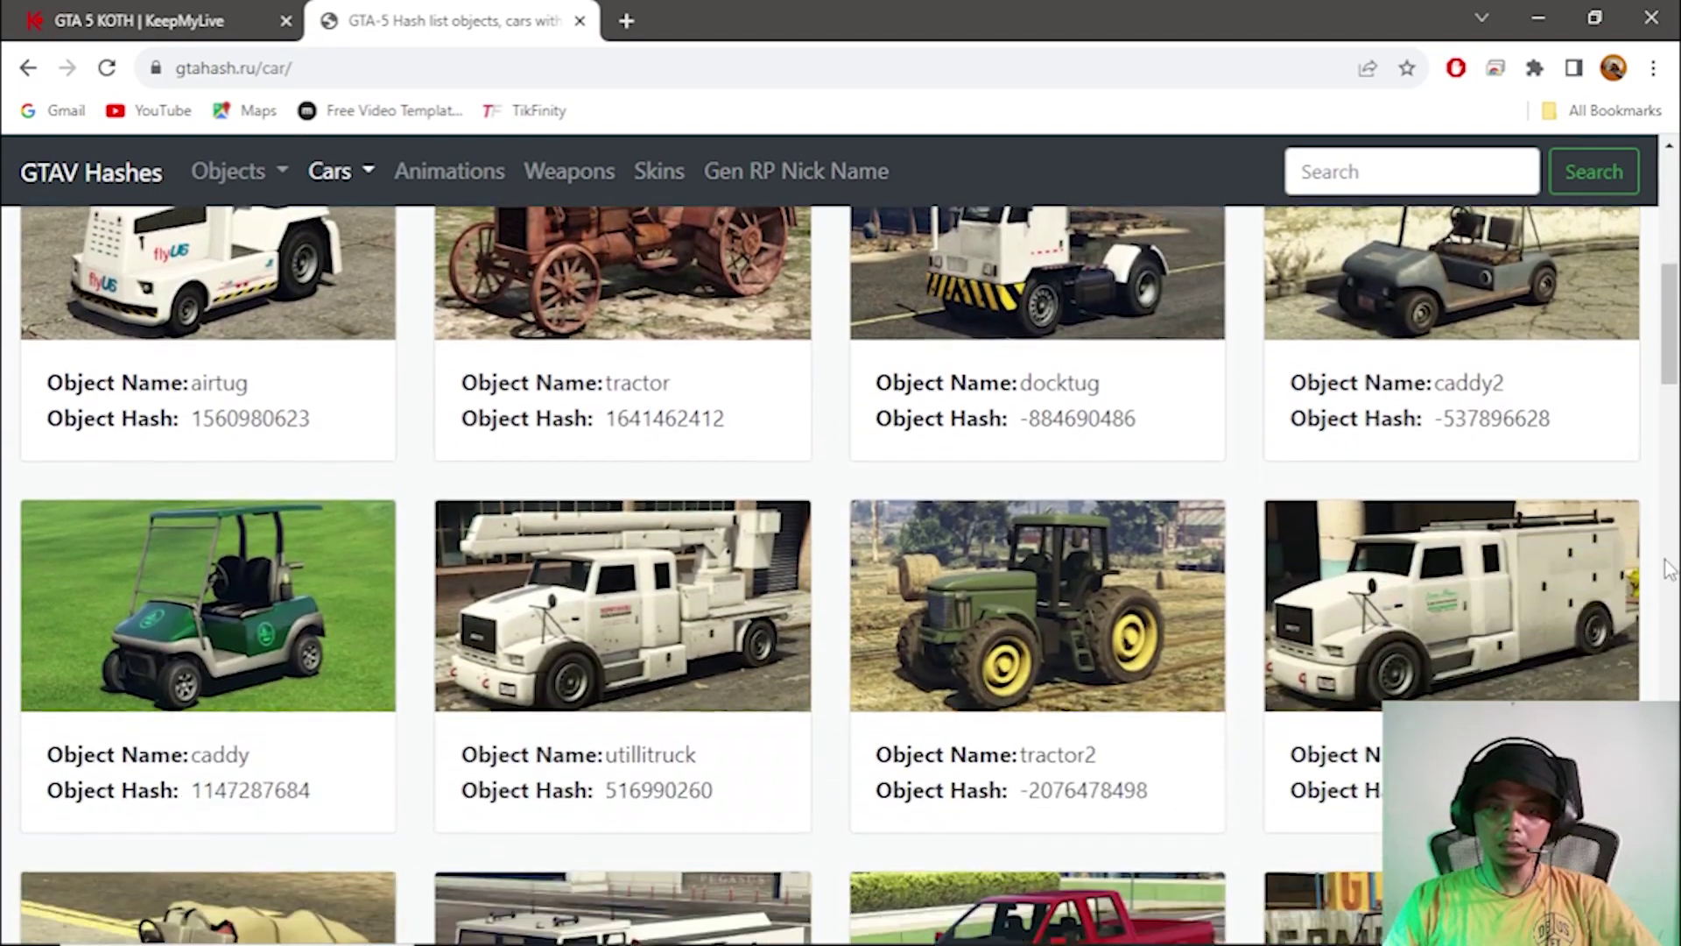
scroll(1668, 569, down, 8)
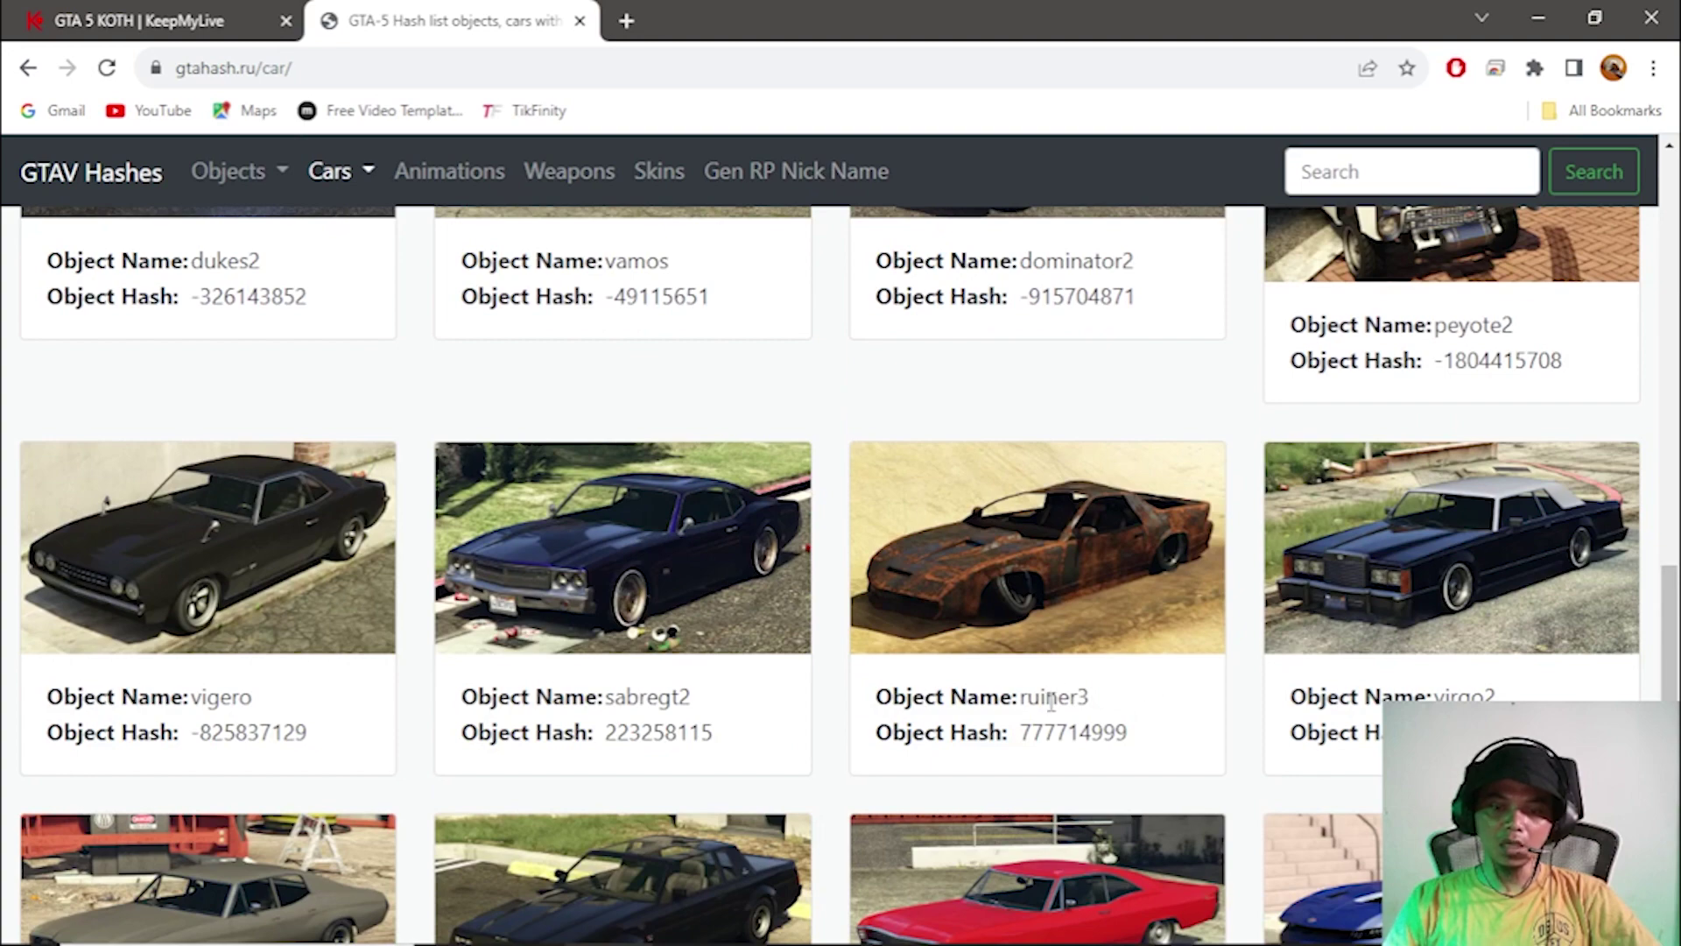
scroll(775, 619, down, 4)
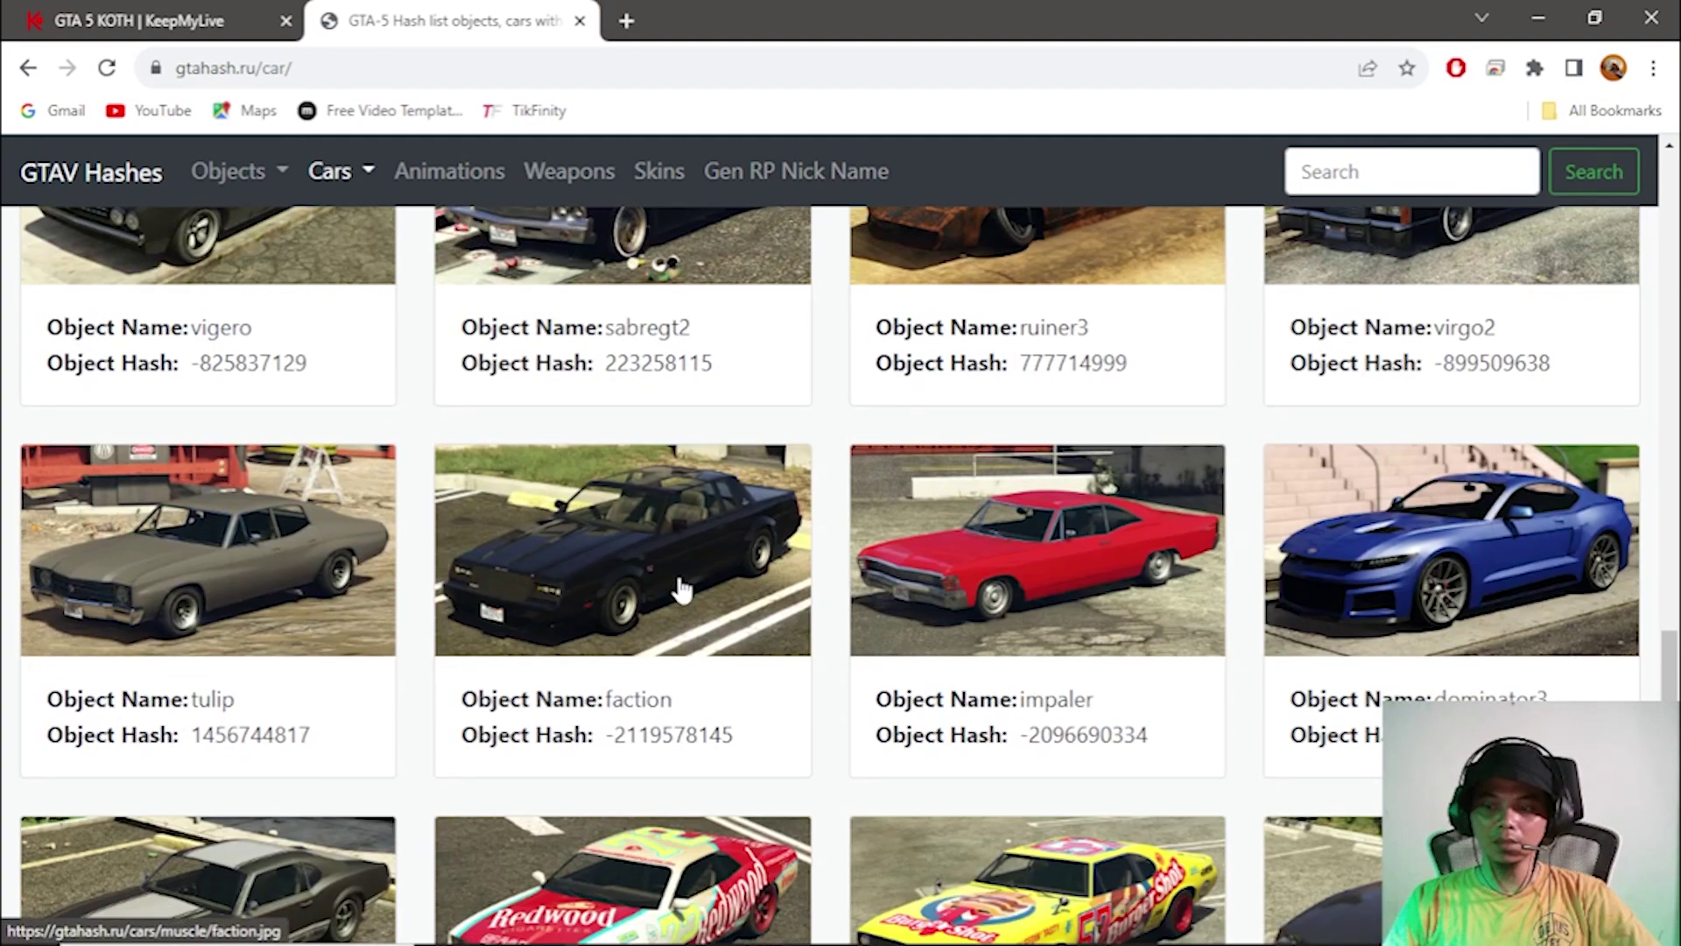
scroll(683, 586, down, 1)
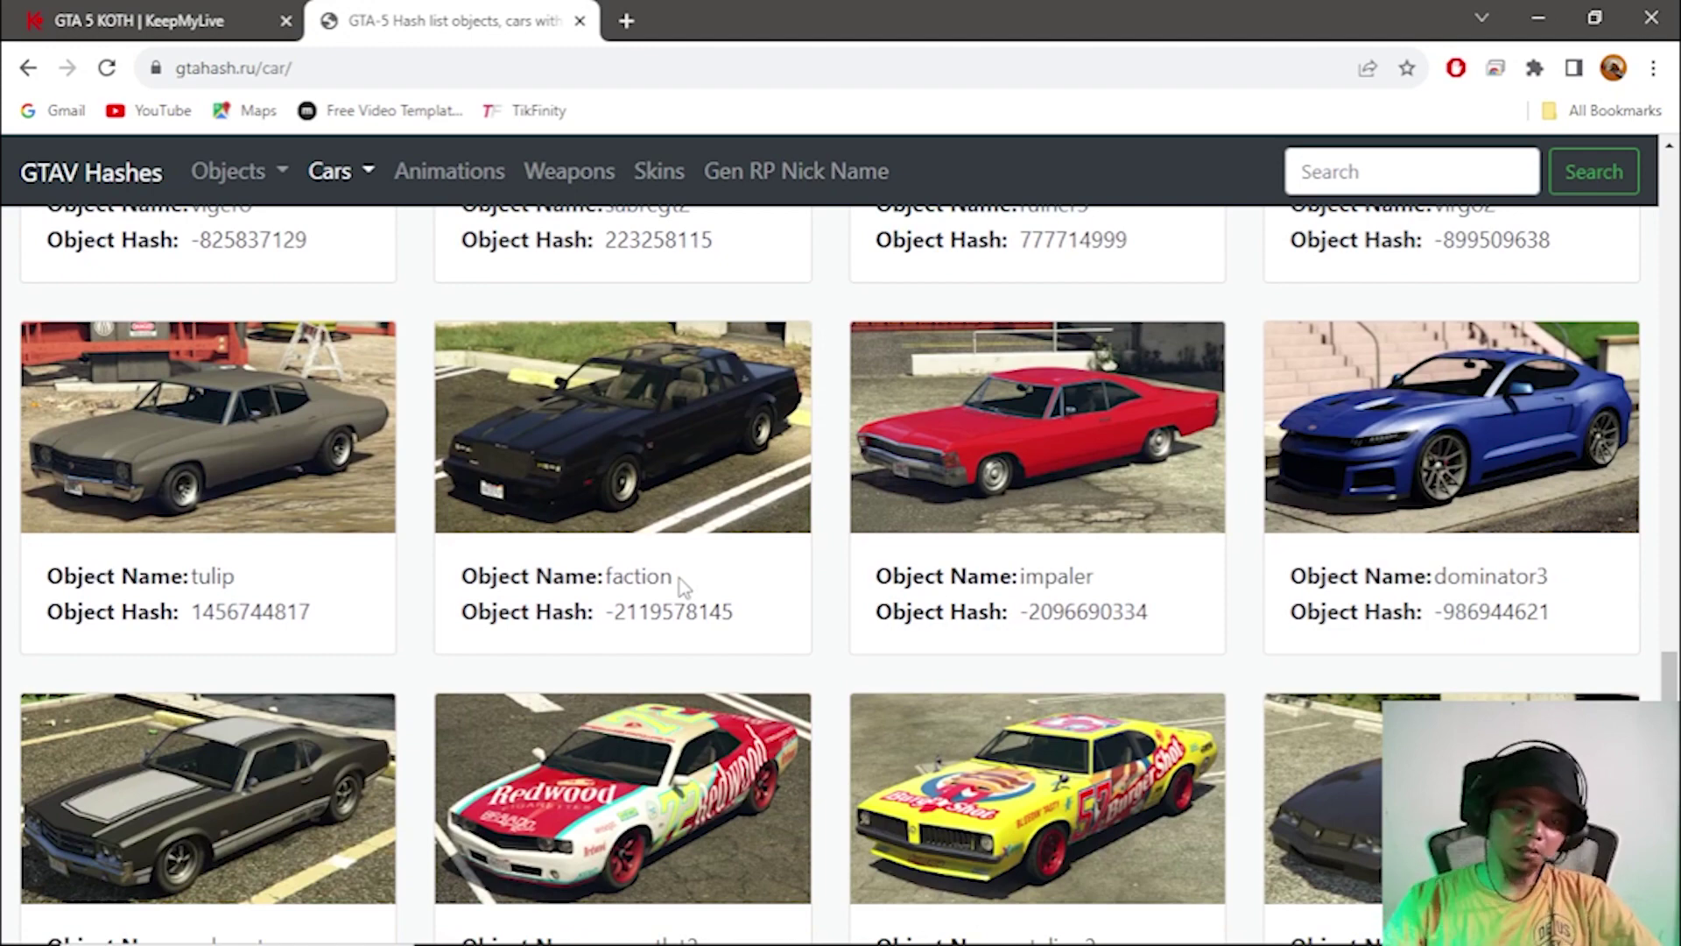
scroll(850, 561, down, 3)
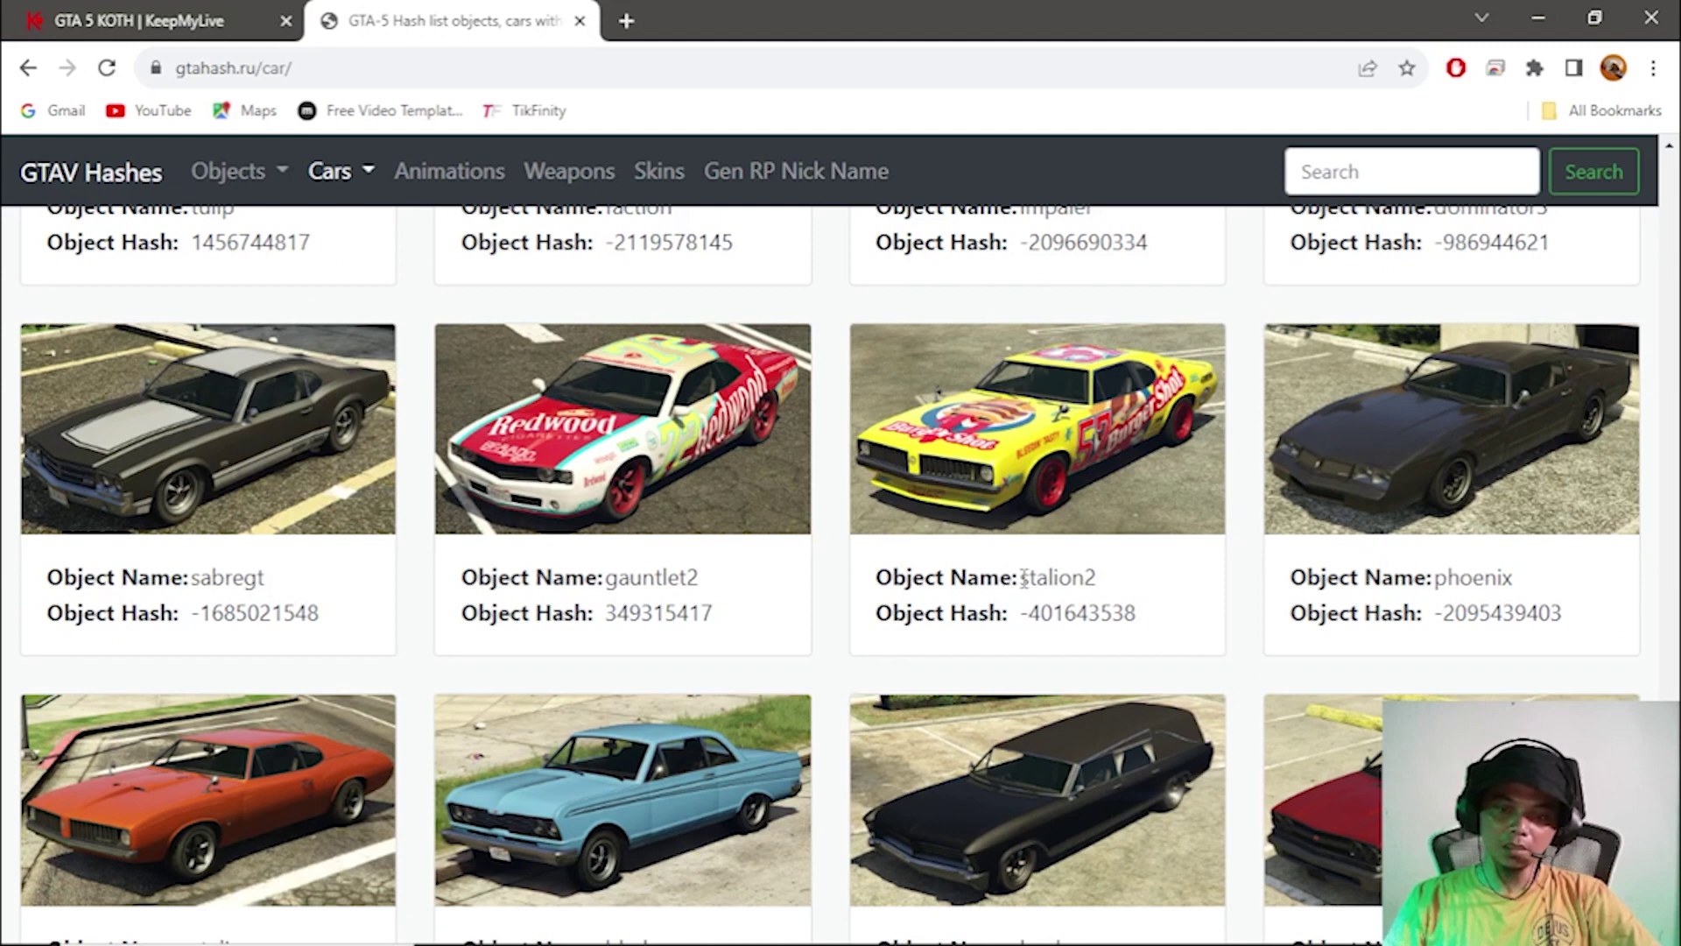
drag(1022, 578, 1100, 576)
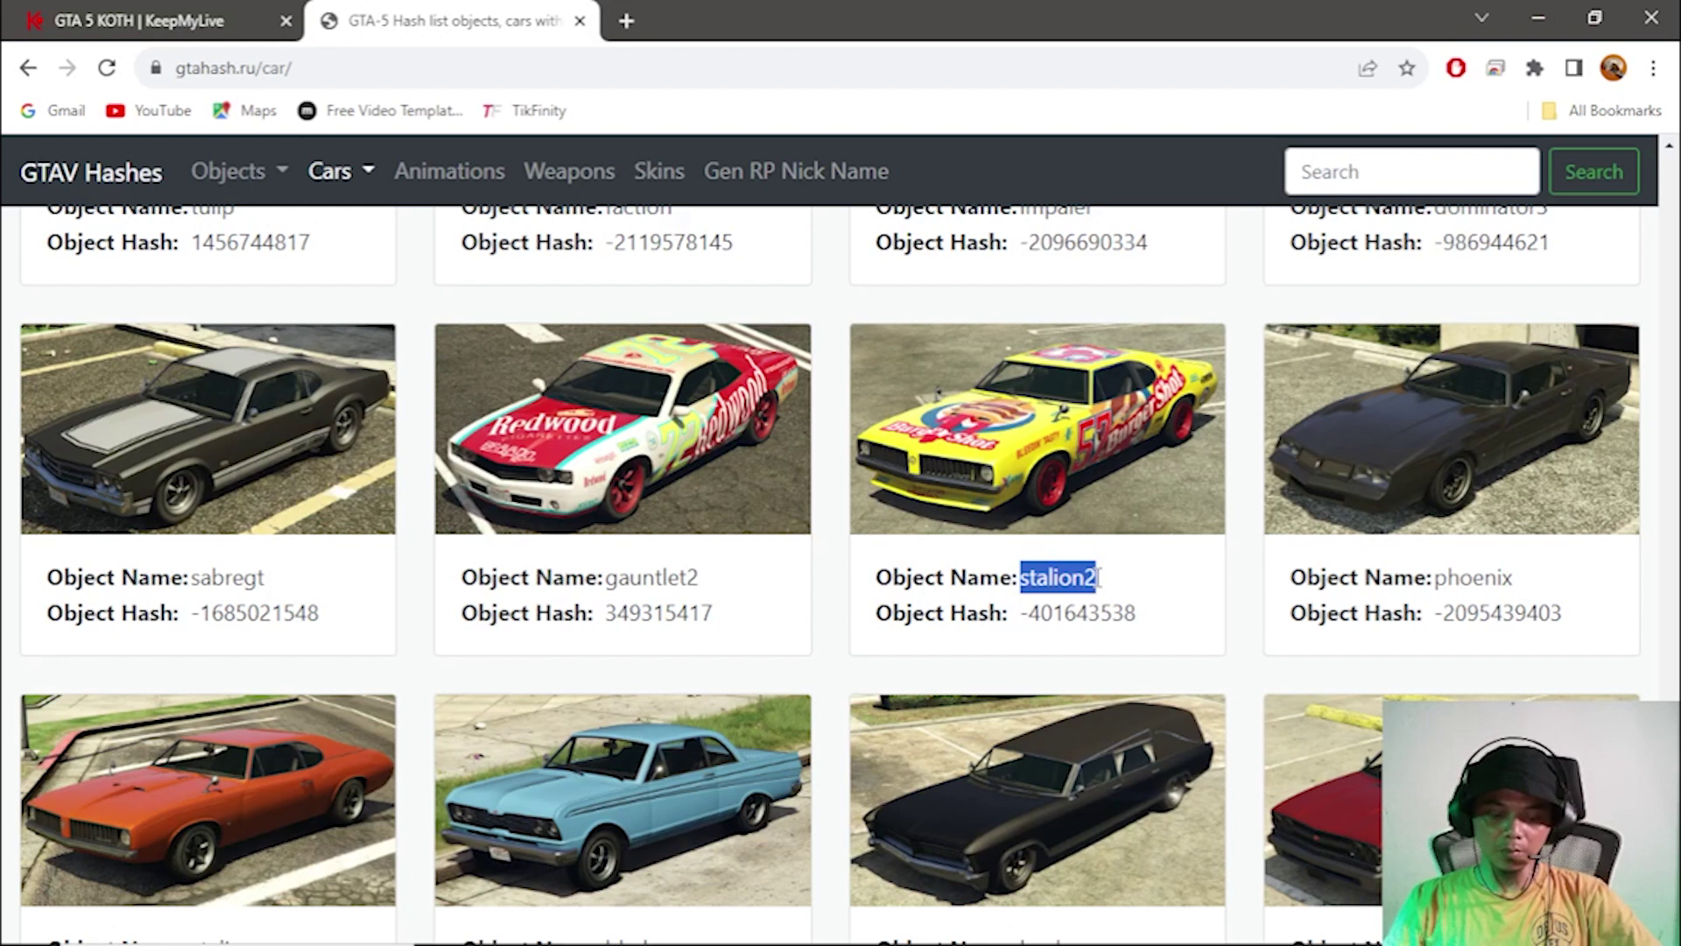
key(ctrl+c)
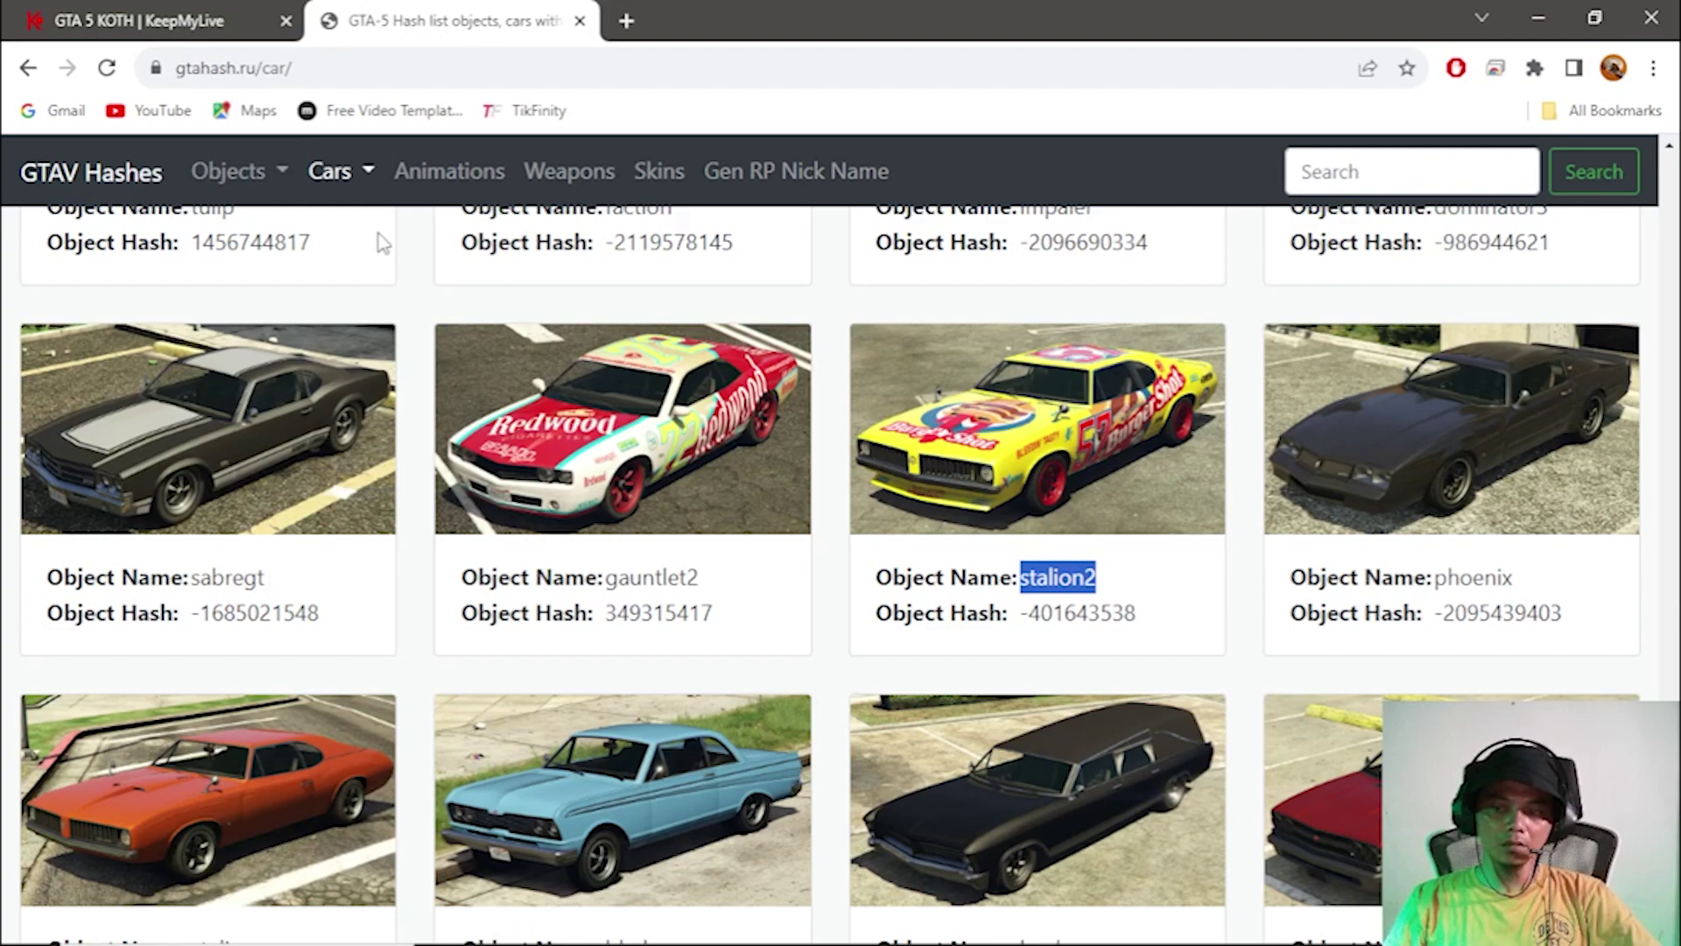
Return to the KeepMyLive King Of The Hill settings and replace the vehicle name of Vehicle #1 with stalion2.
click(146, 10)
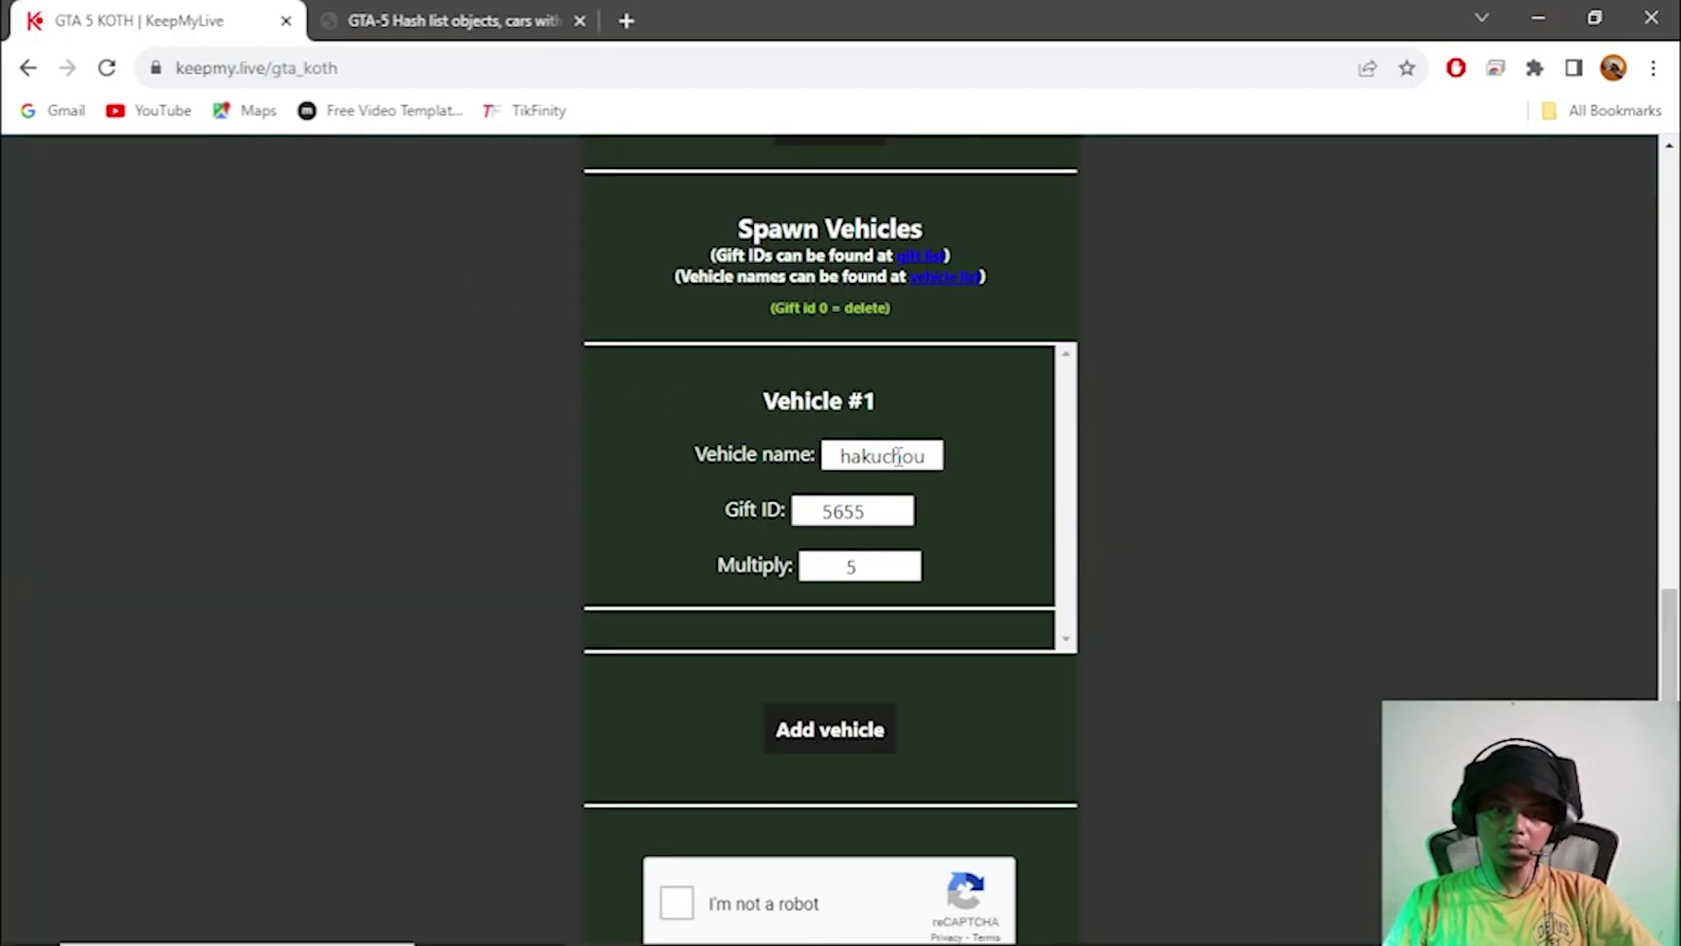
scroll(957, 444, up, 1)
scroll(975, 483, down, 1)
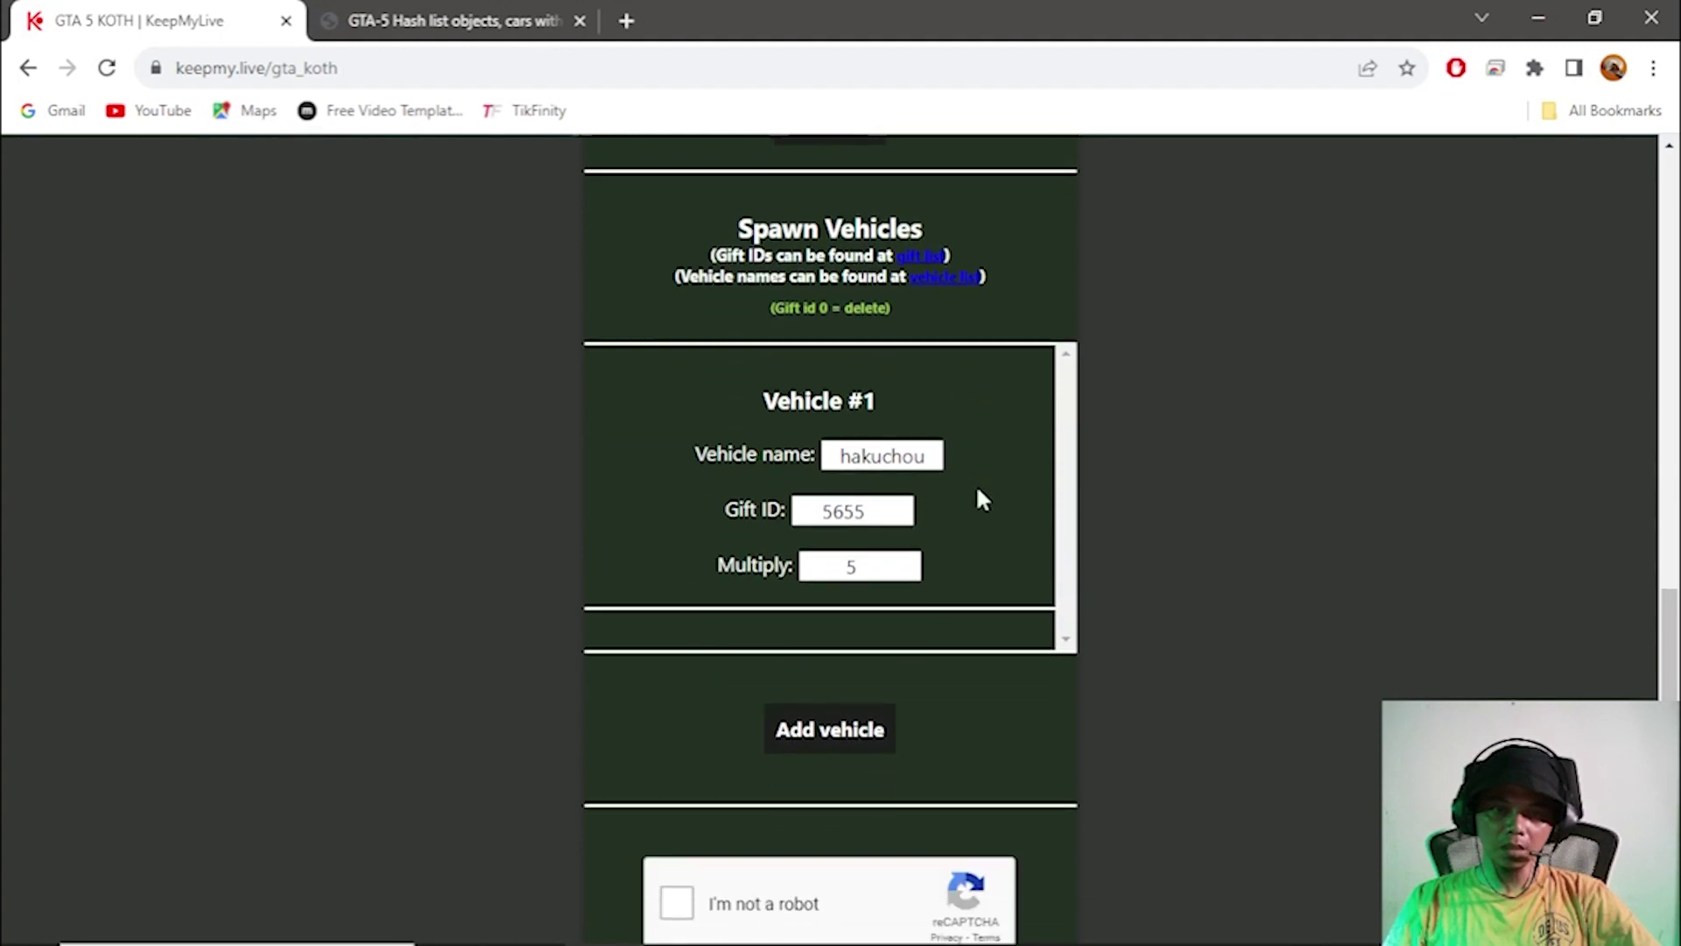
double_click(900, 451)
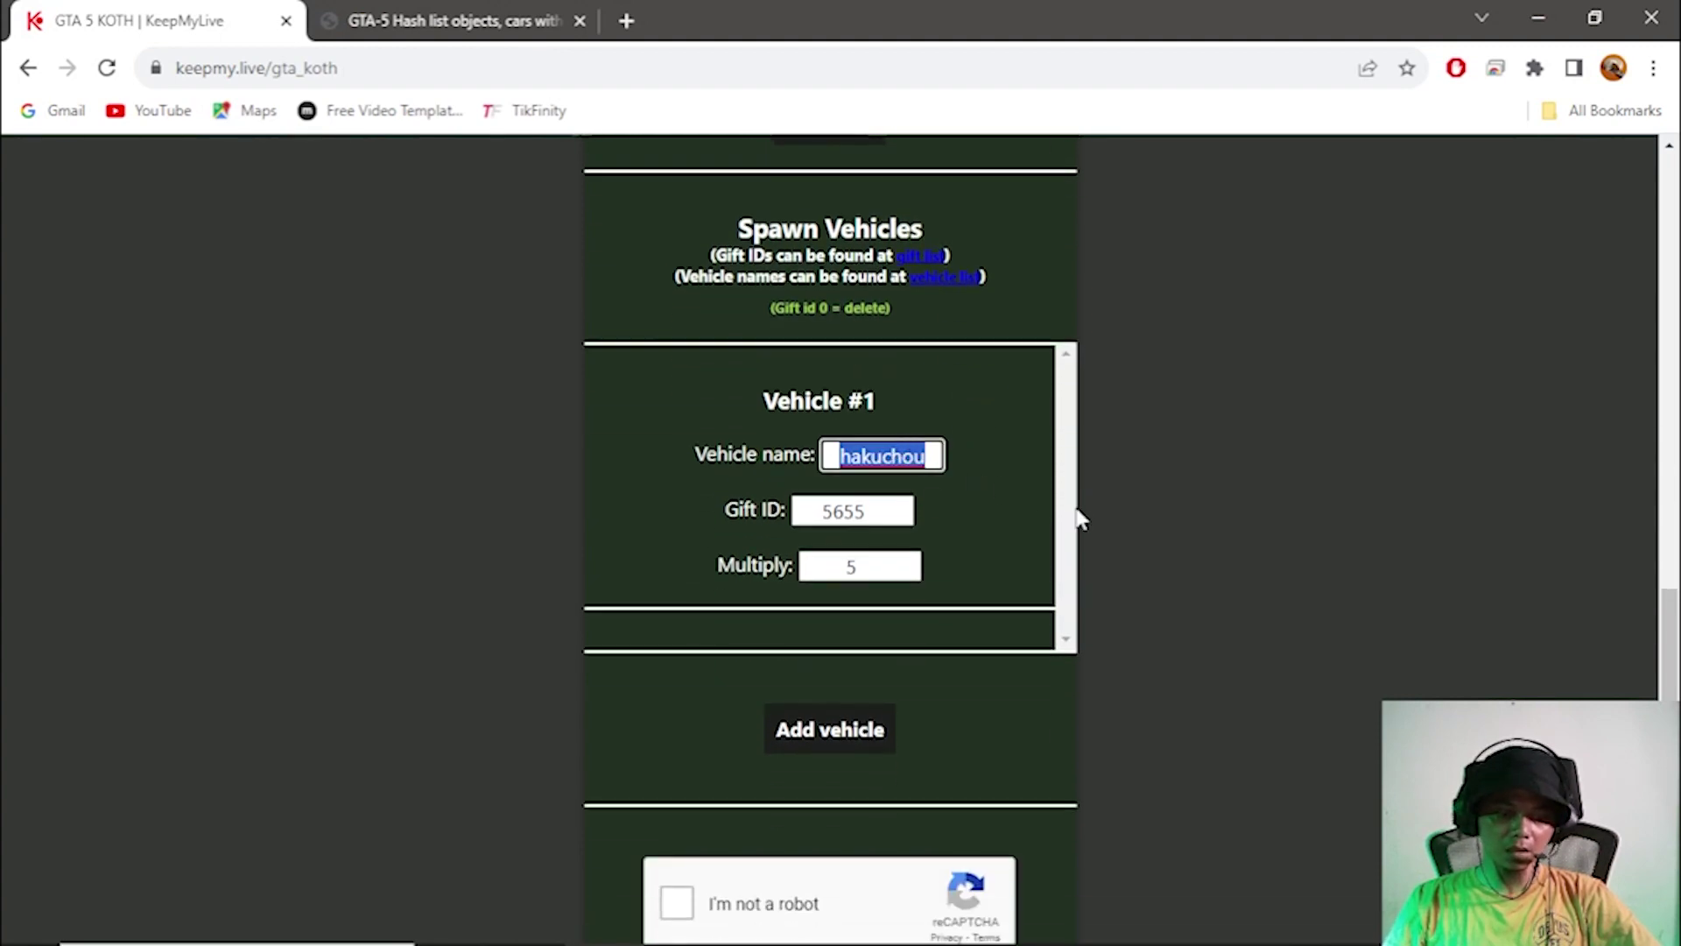
key(ctrl+v)
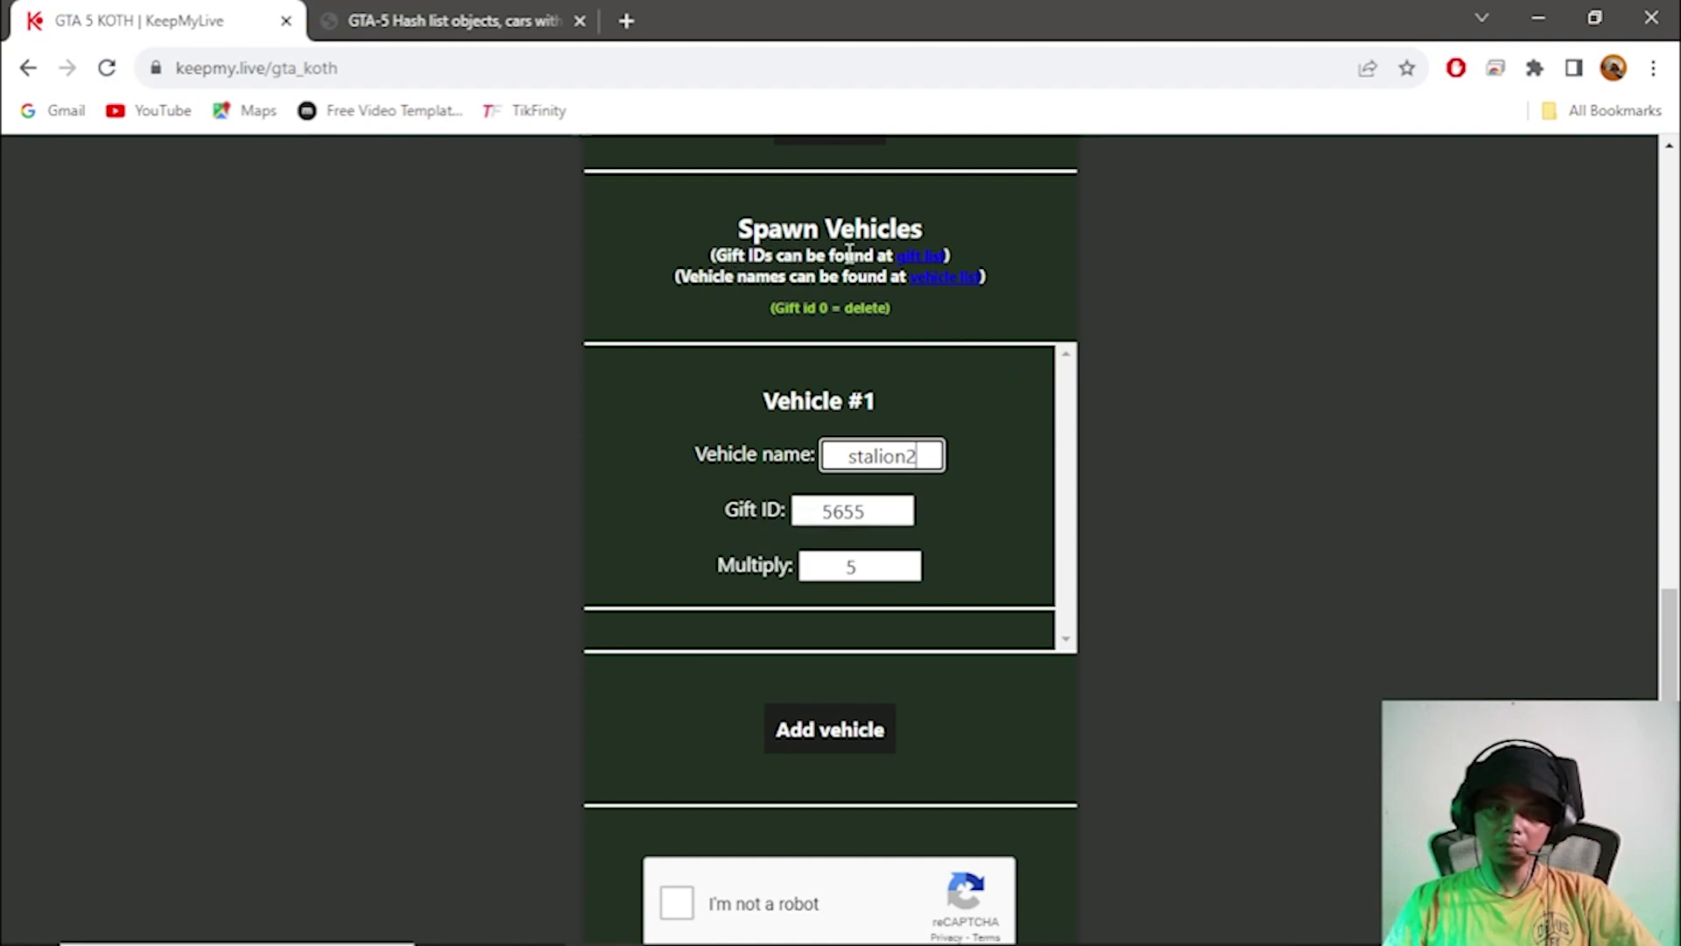
Open the gift list linked in the Spawn Vehicles section in a new tab and load more gifts twice.
right_click(917, 253)
click(1013, 276)
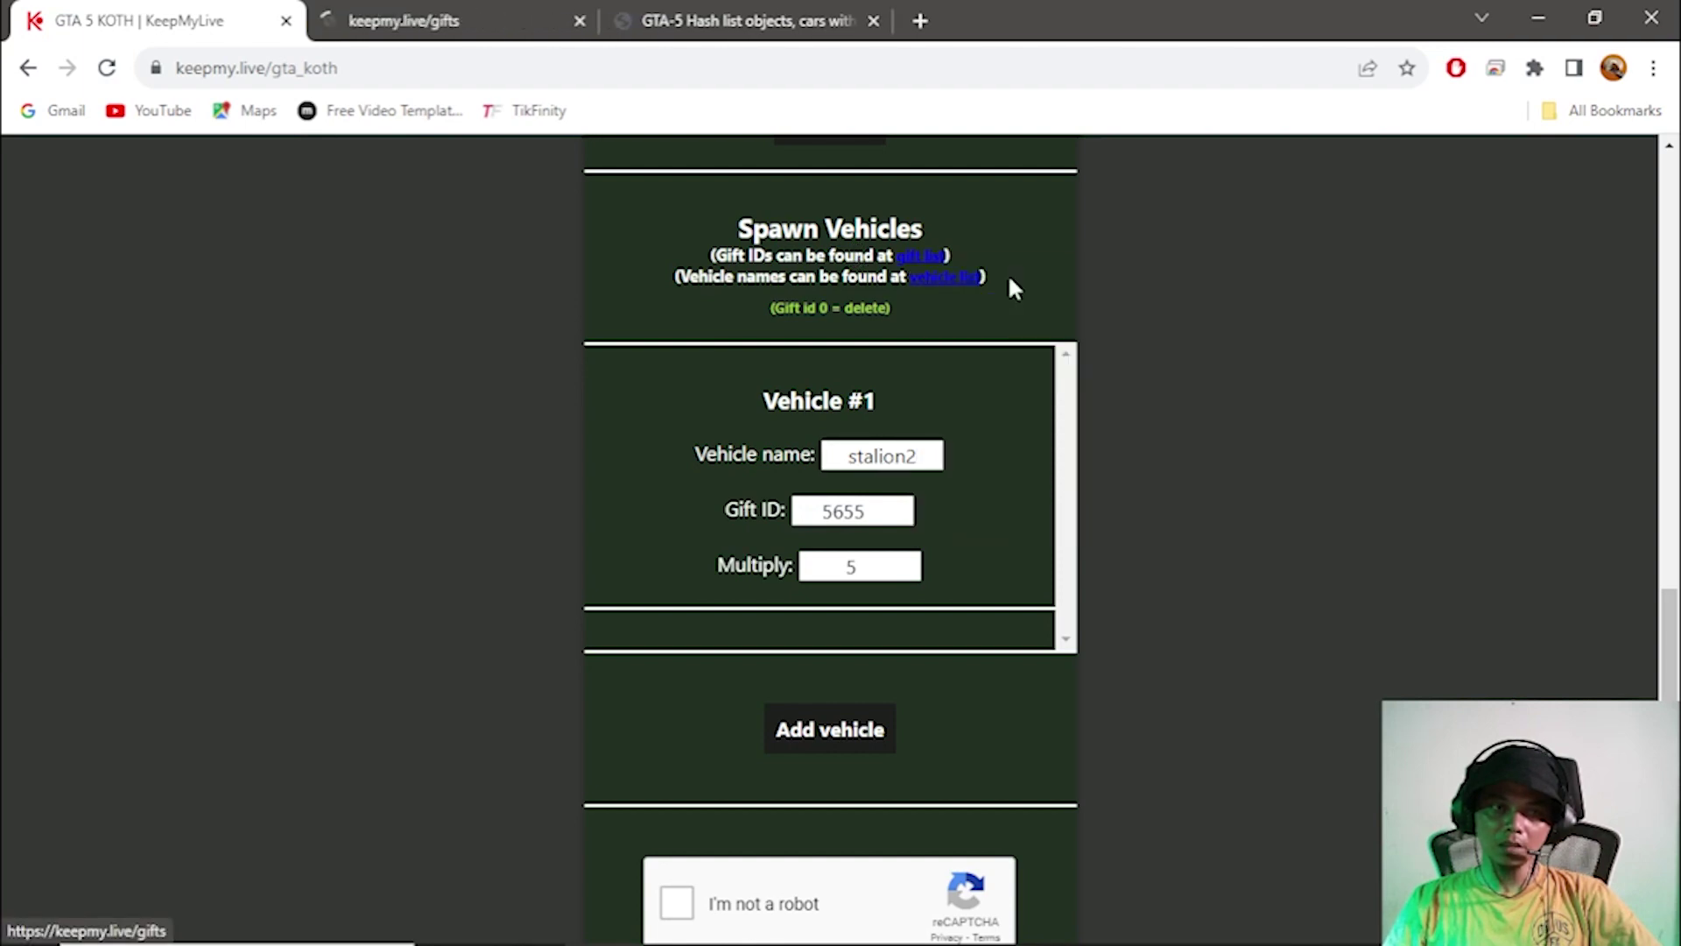
click(428, 10)
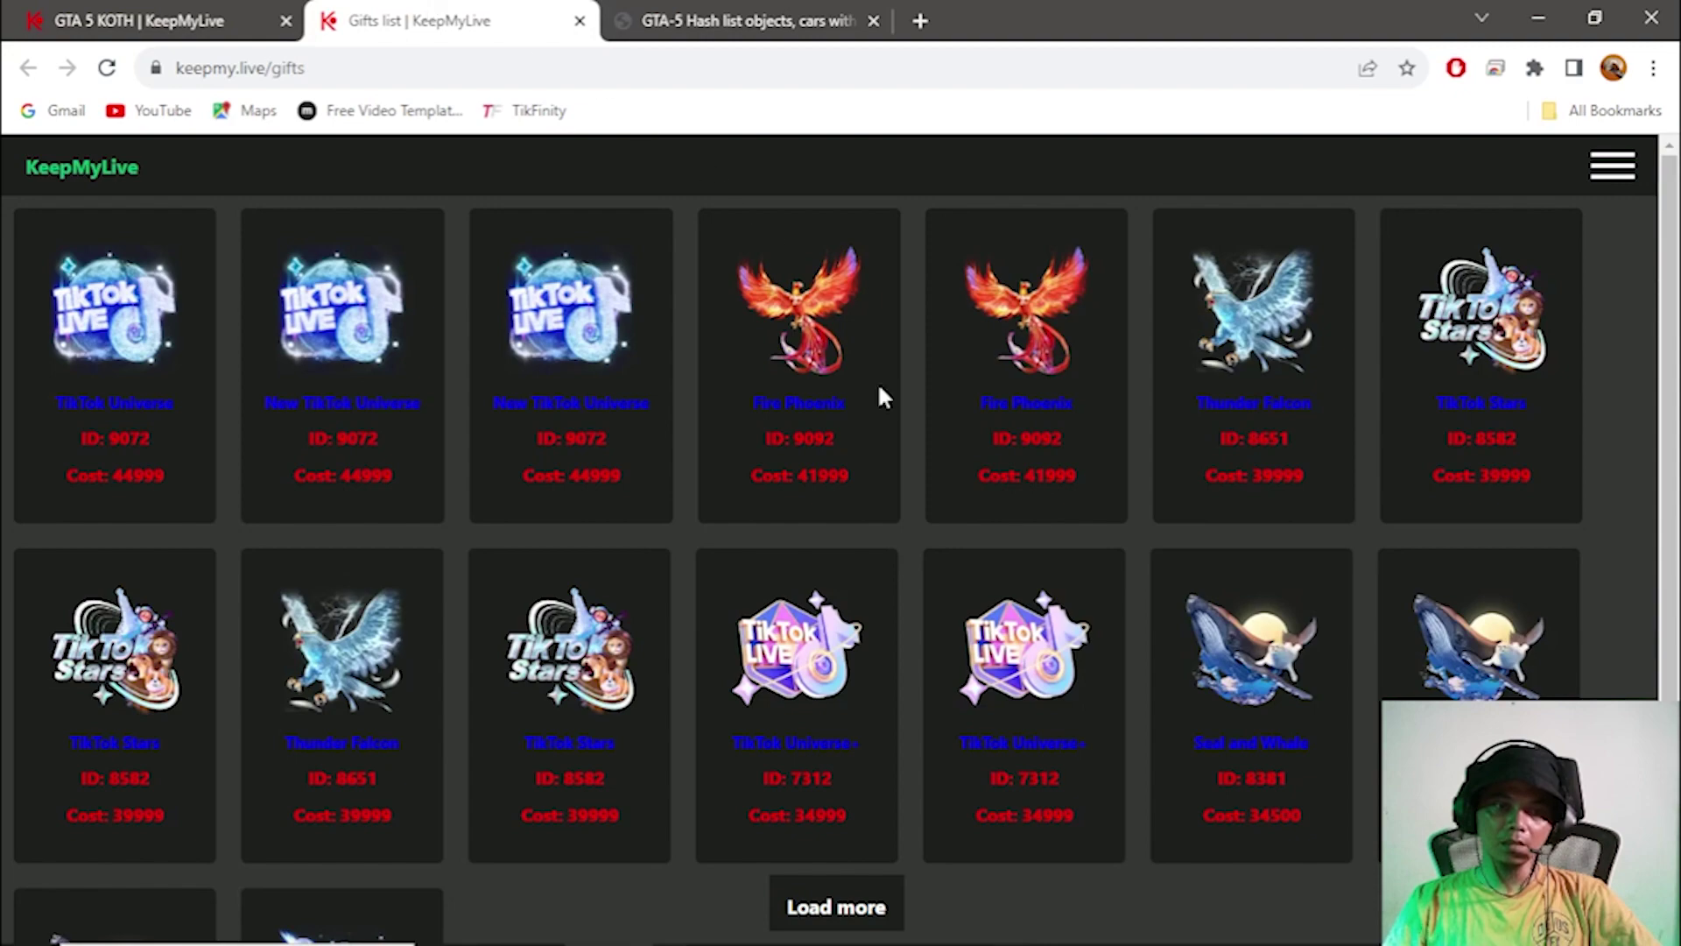
scroll(1043, 502, down, 3)
scroll(874, 424, up, 3)
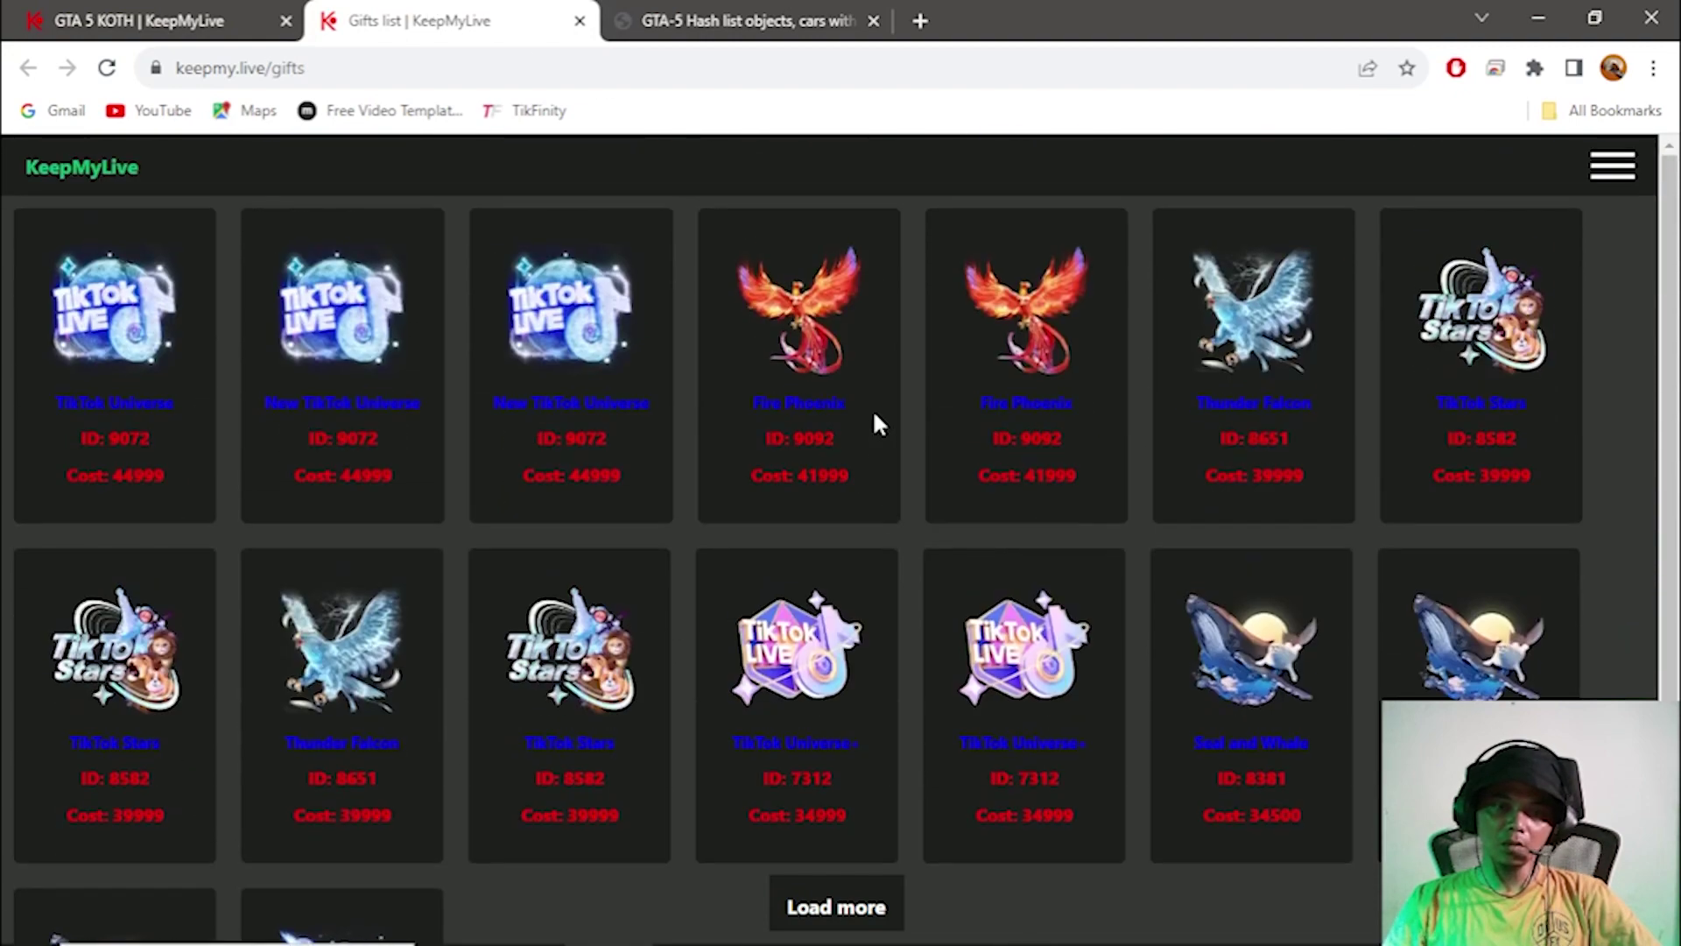
scroll(420, 712, down, 3)
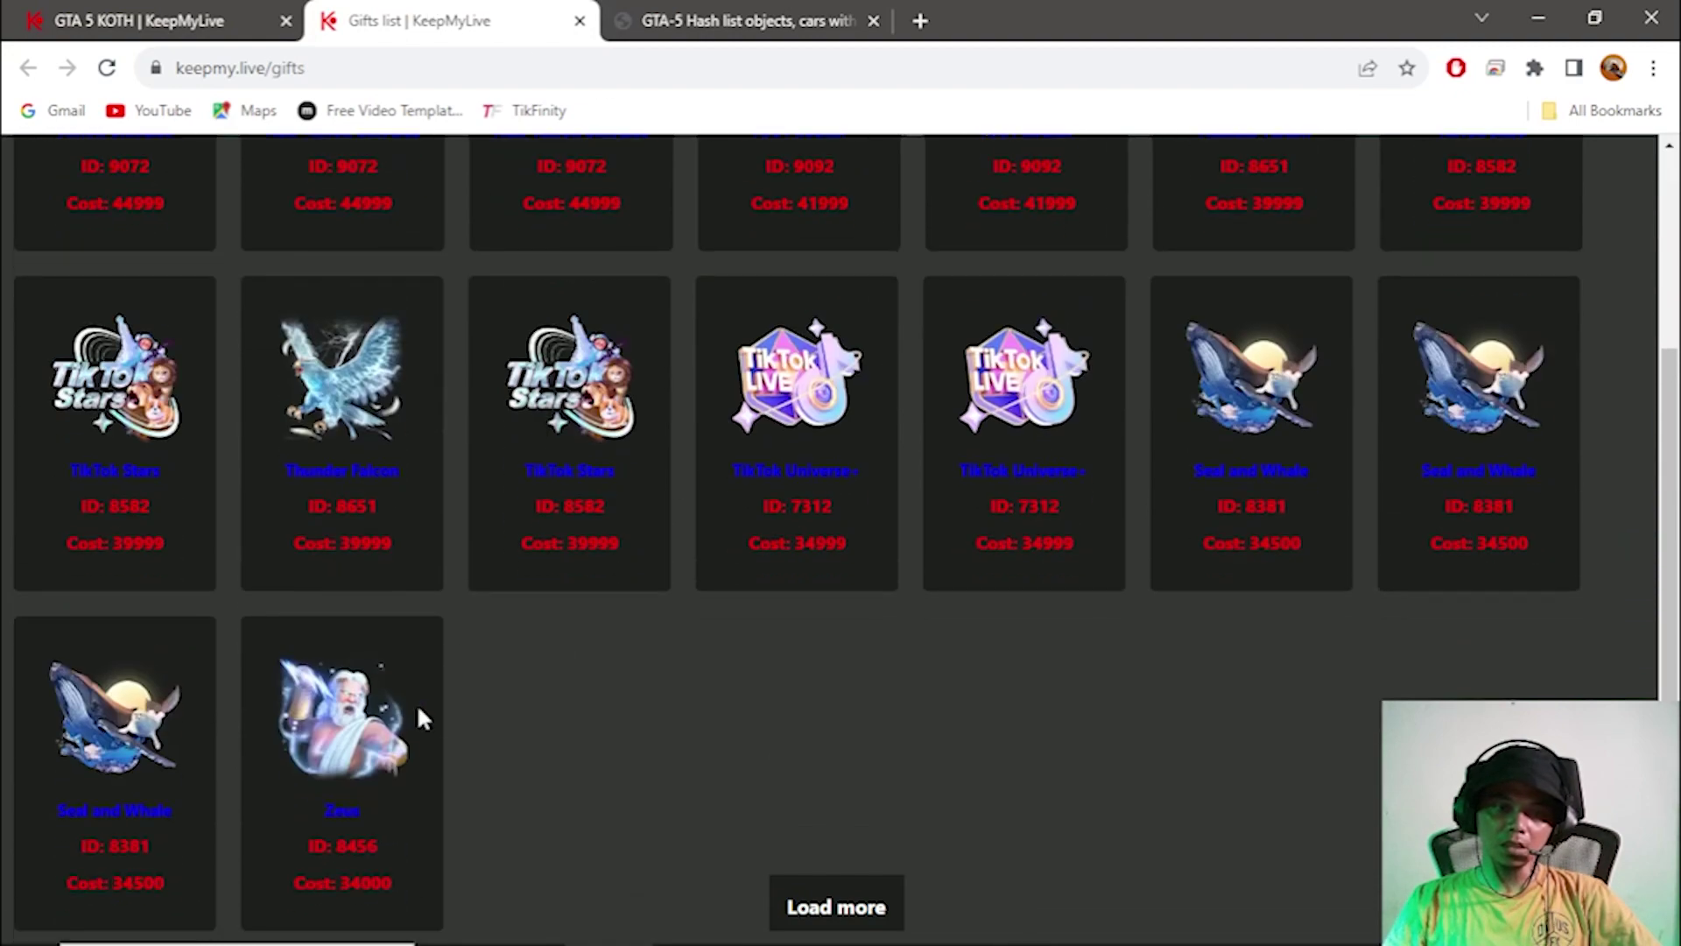
click(833, 911)
scroll(932, 797, down, 4)
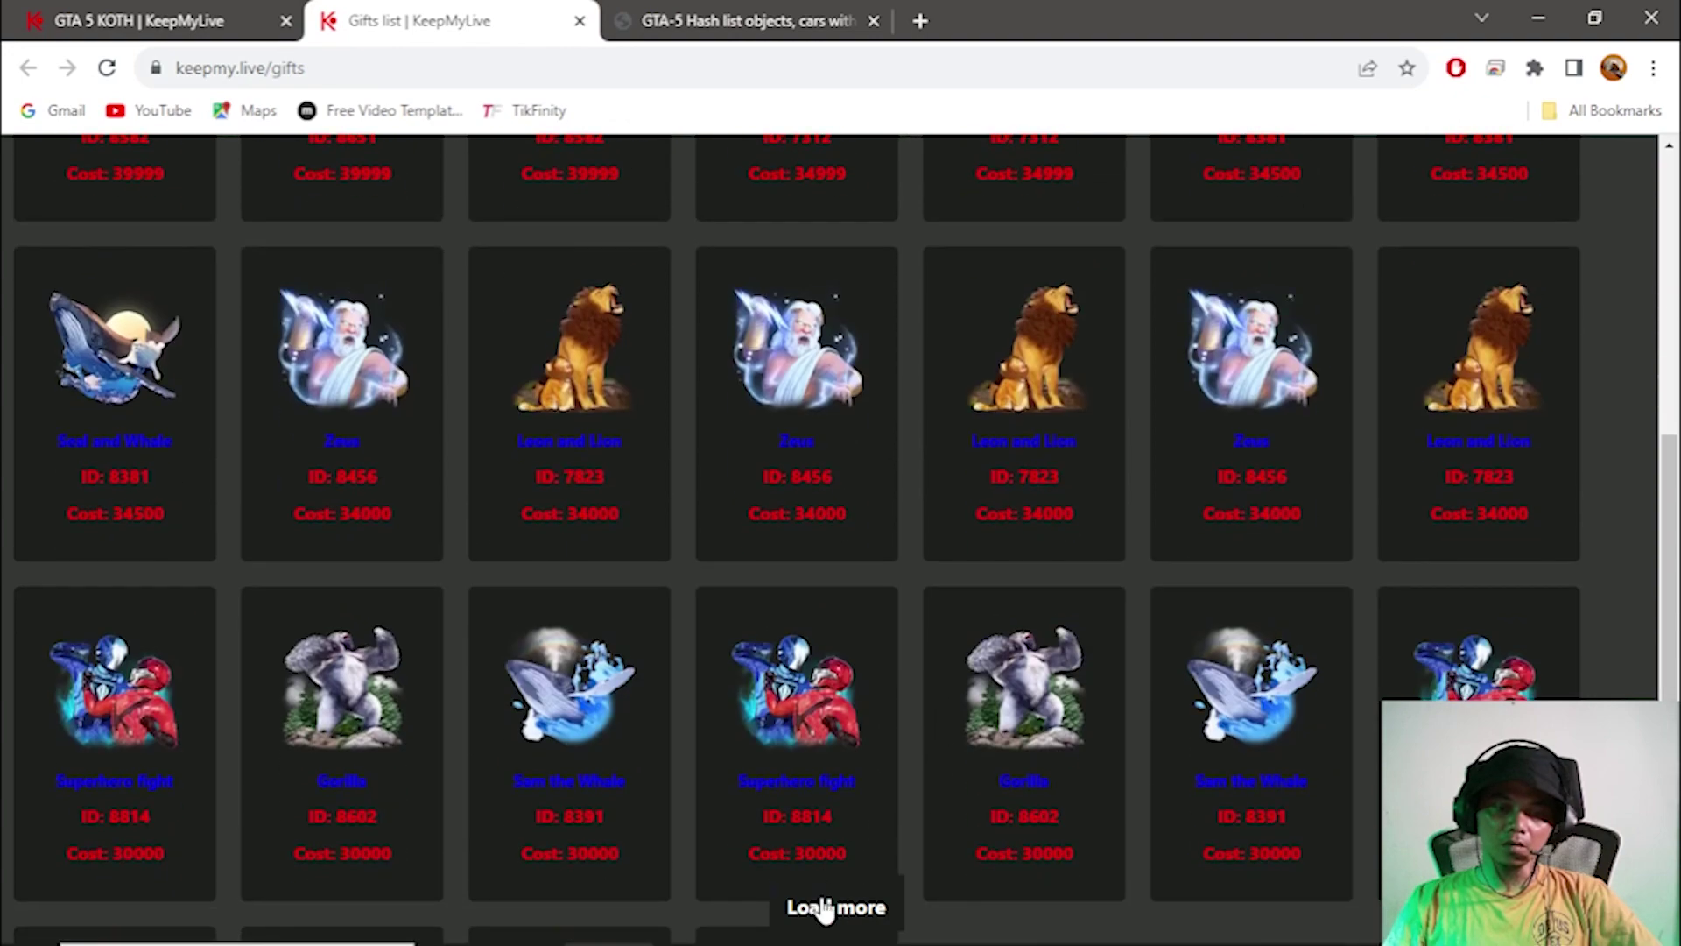
click(833, 910)
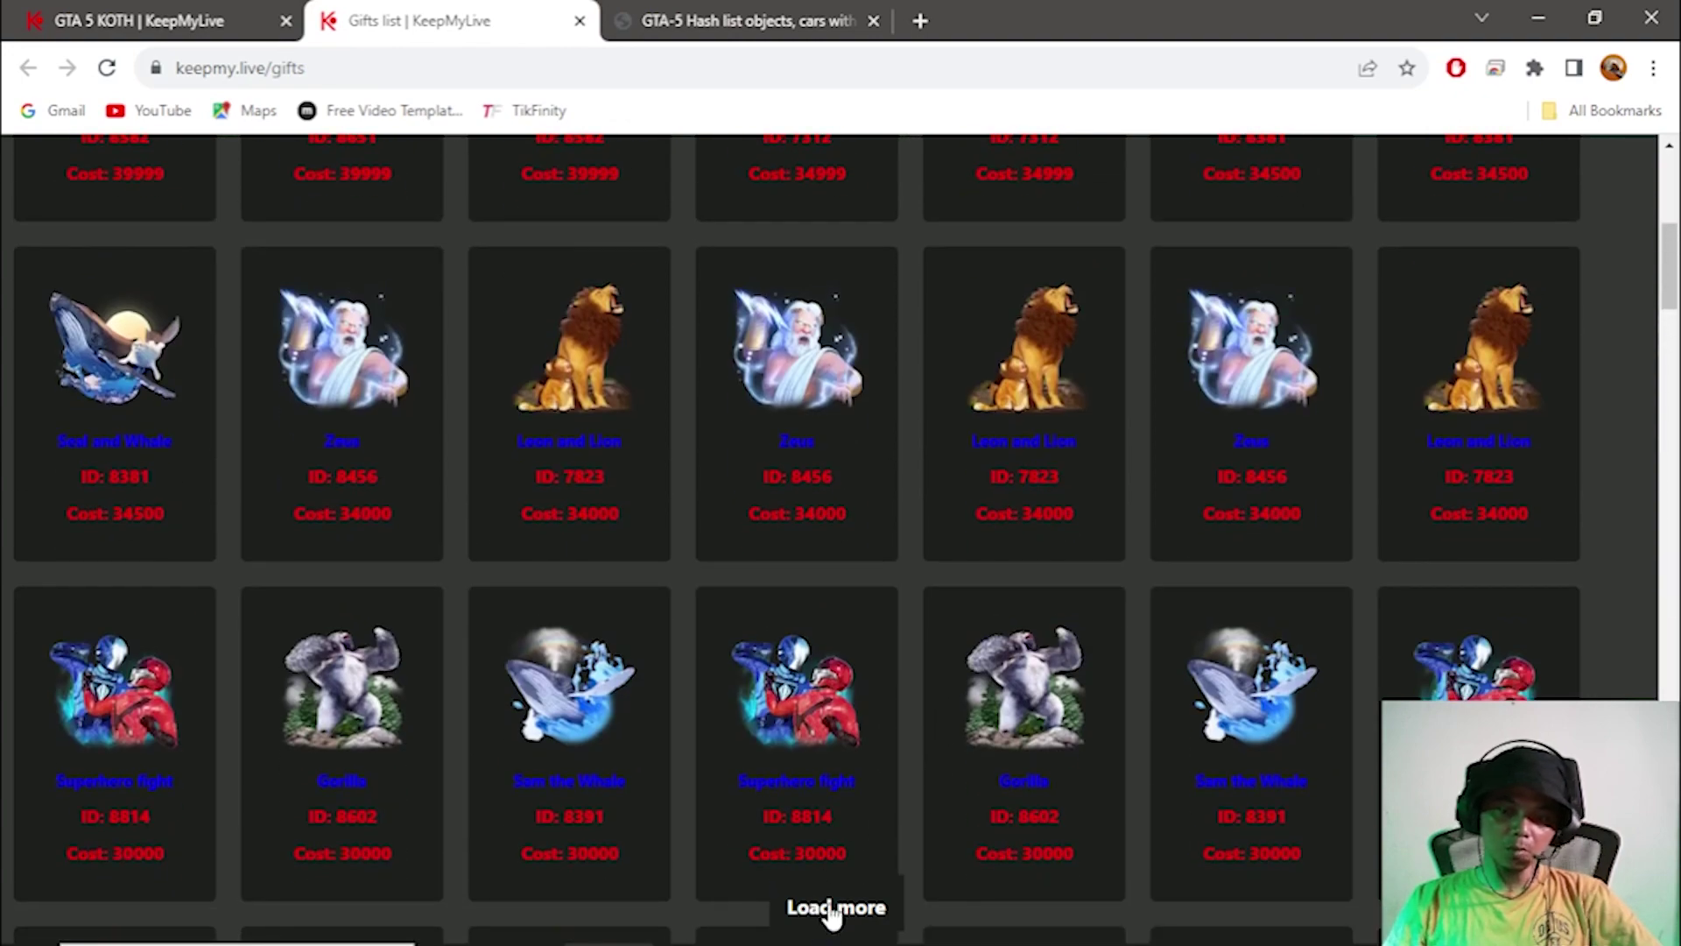
Examine the IDs and costs in the gift list down to the gifts costing 1, loading further entries as needed.
scroll(869, 812, down, 20)
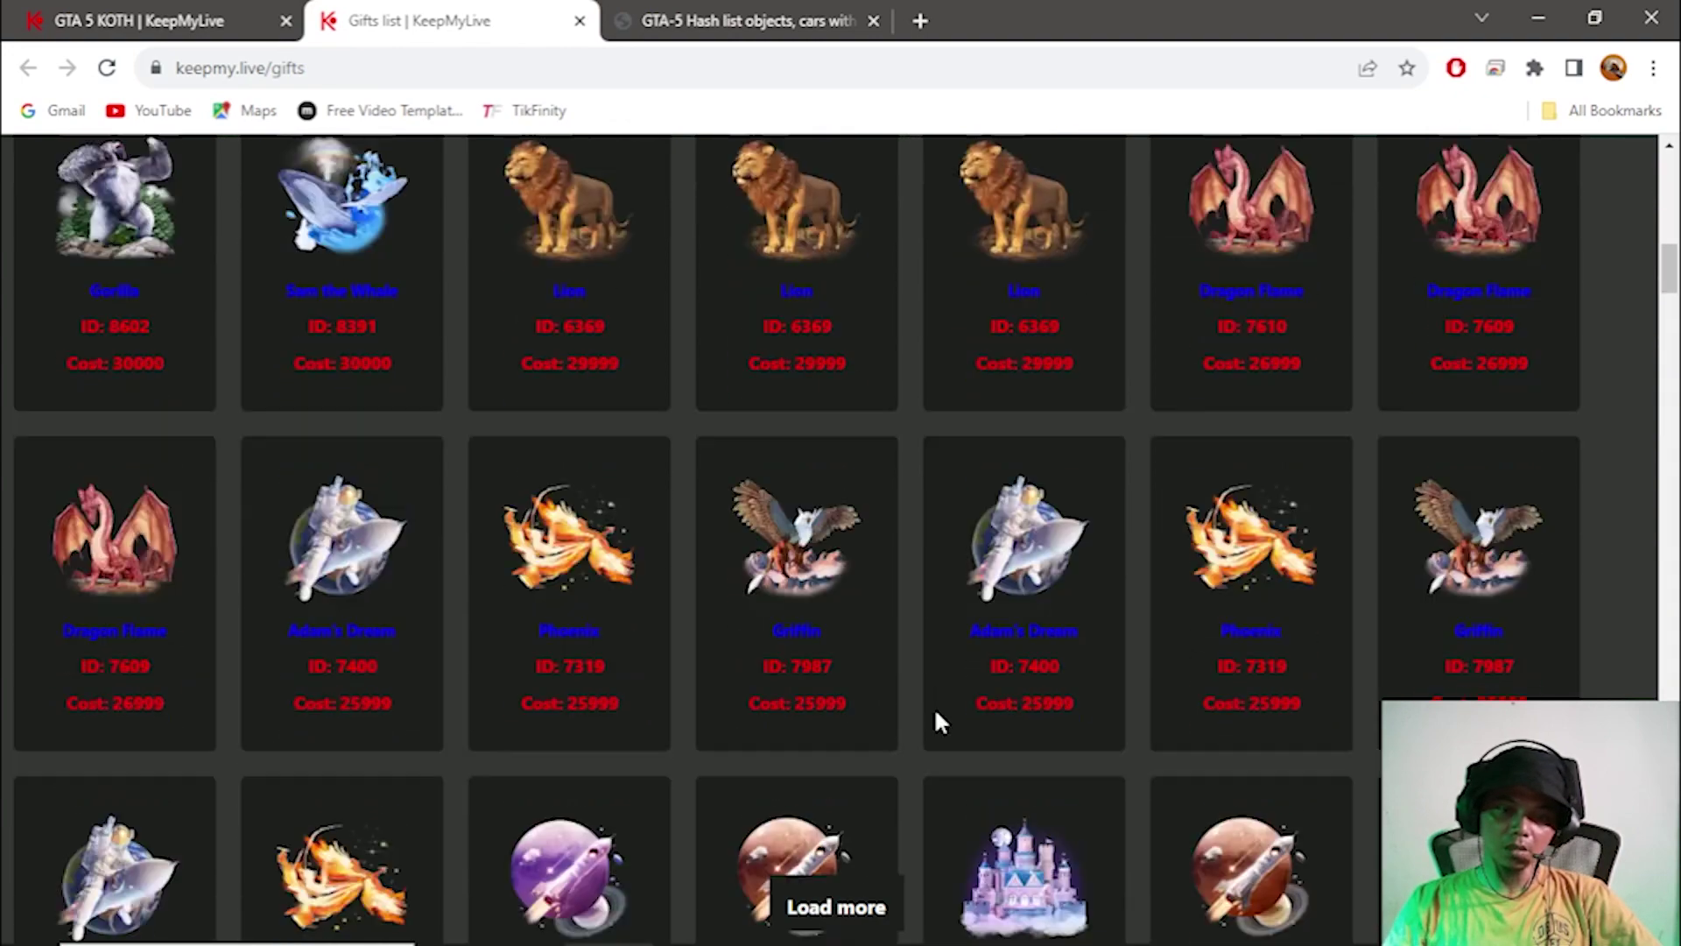
scroll(1018, 564, down, 20)
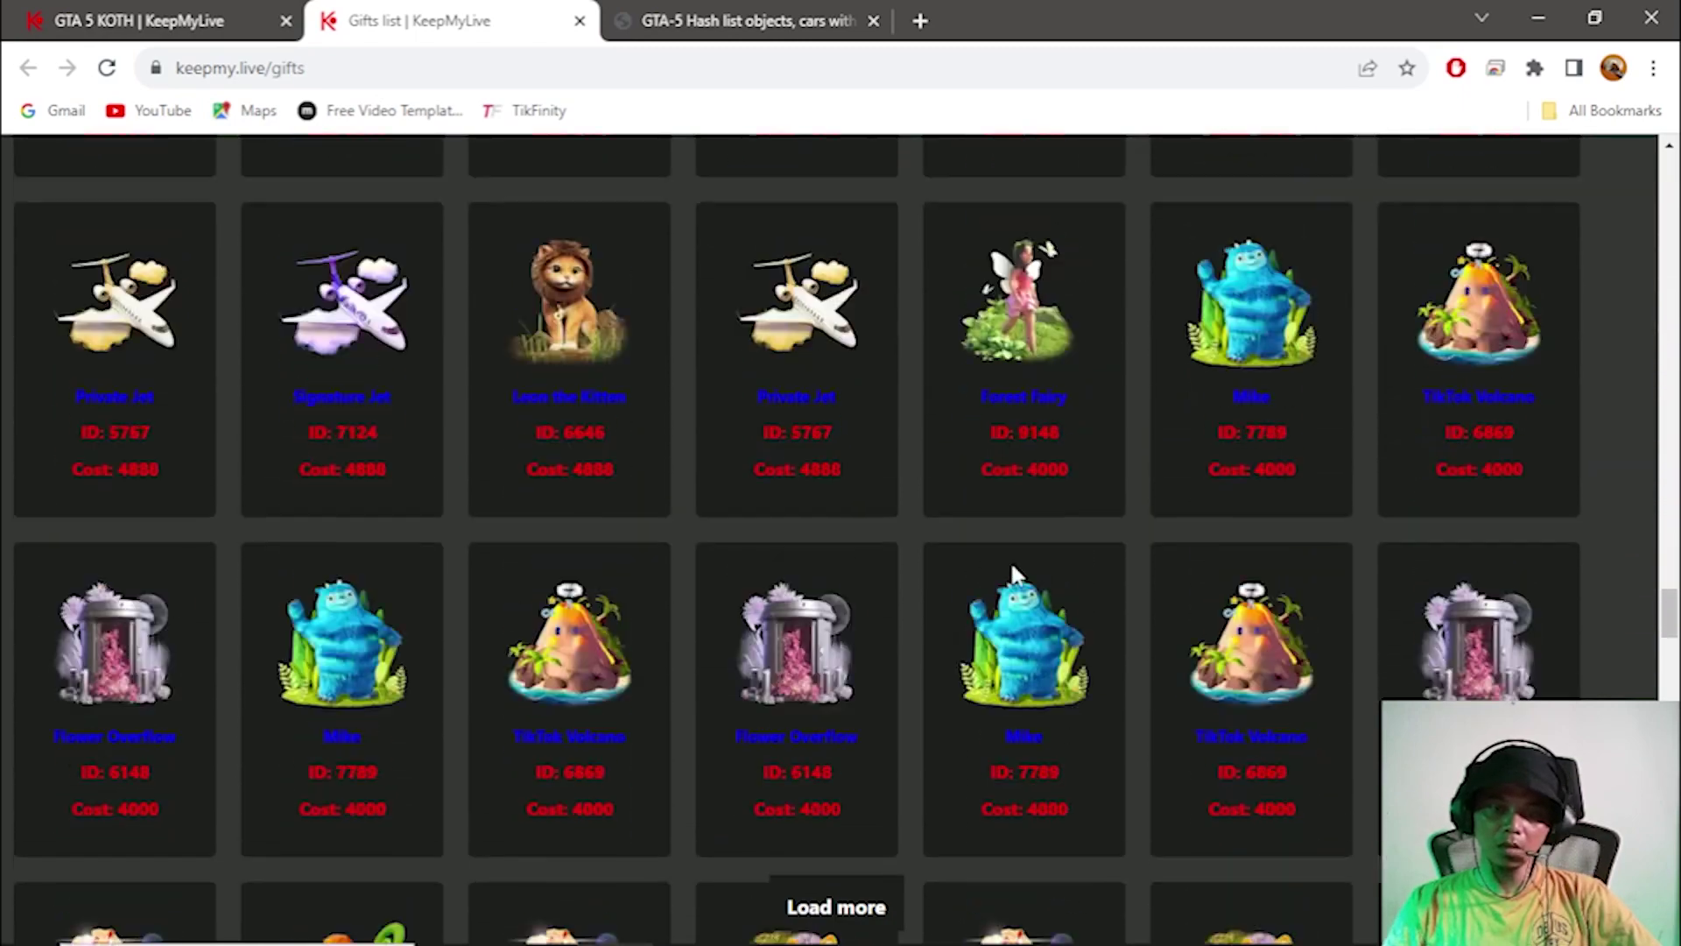
scroll(1014, 573, down, 6)
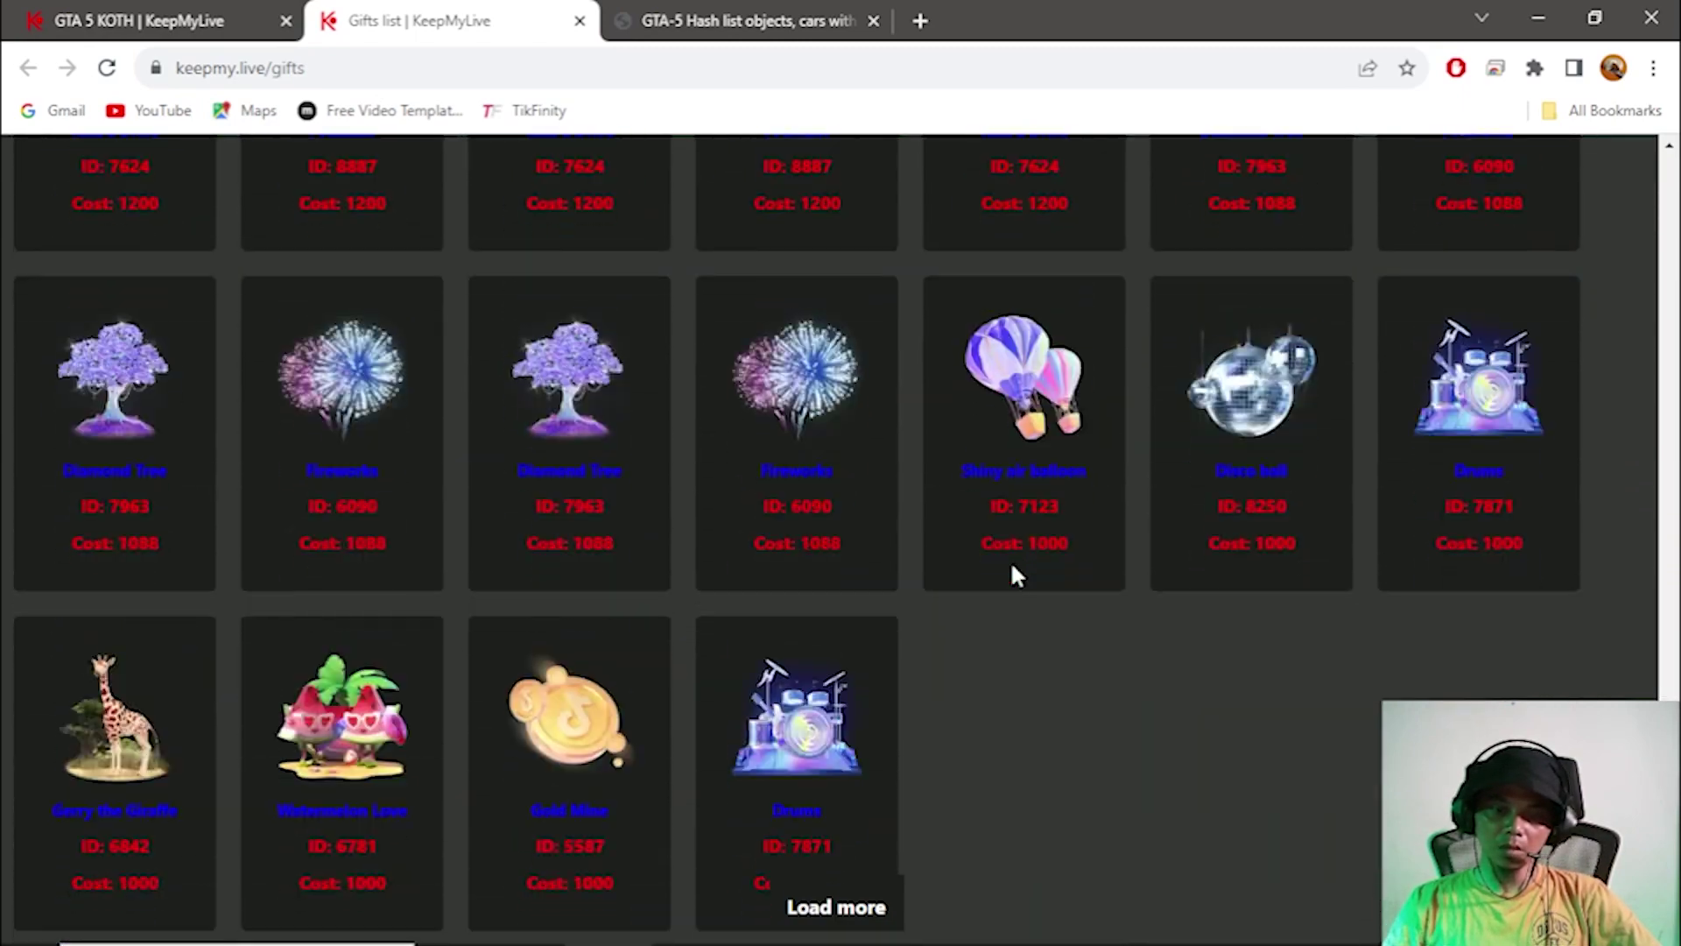
click(876, 909)
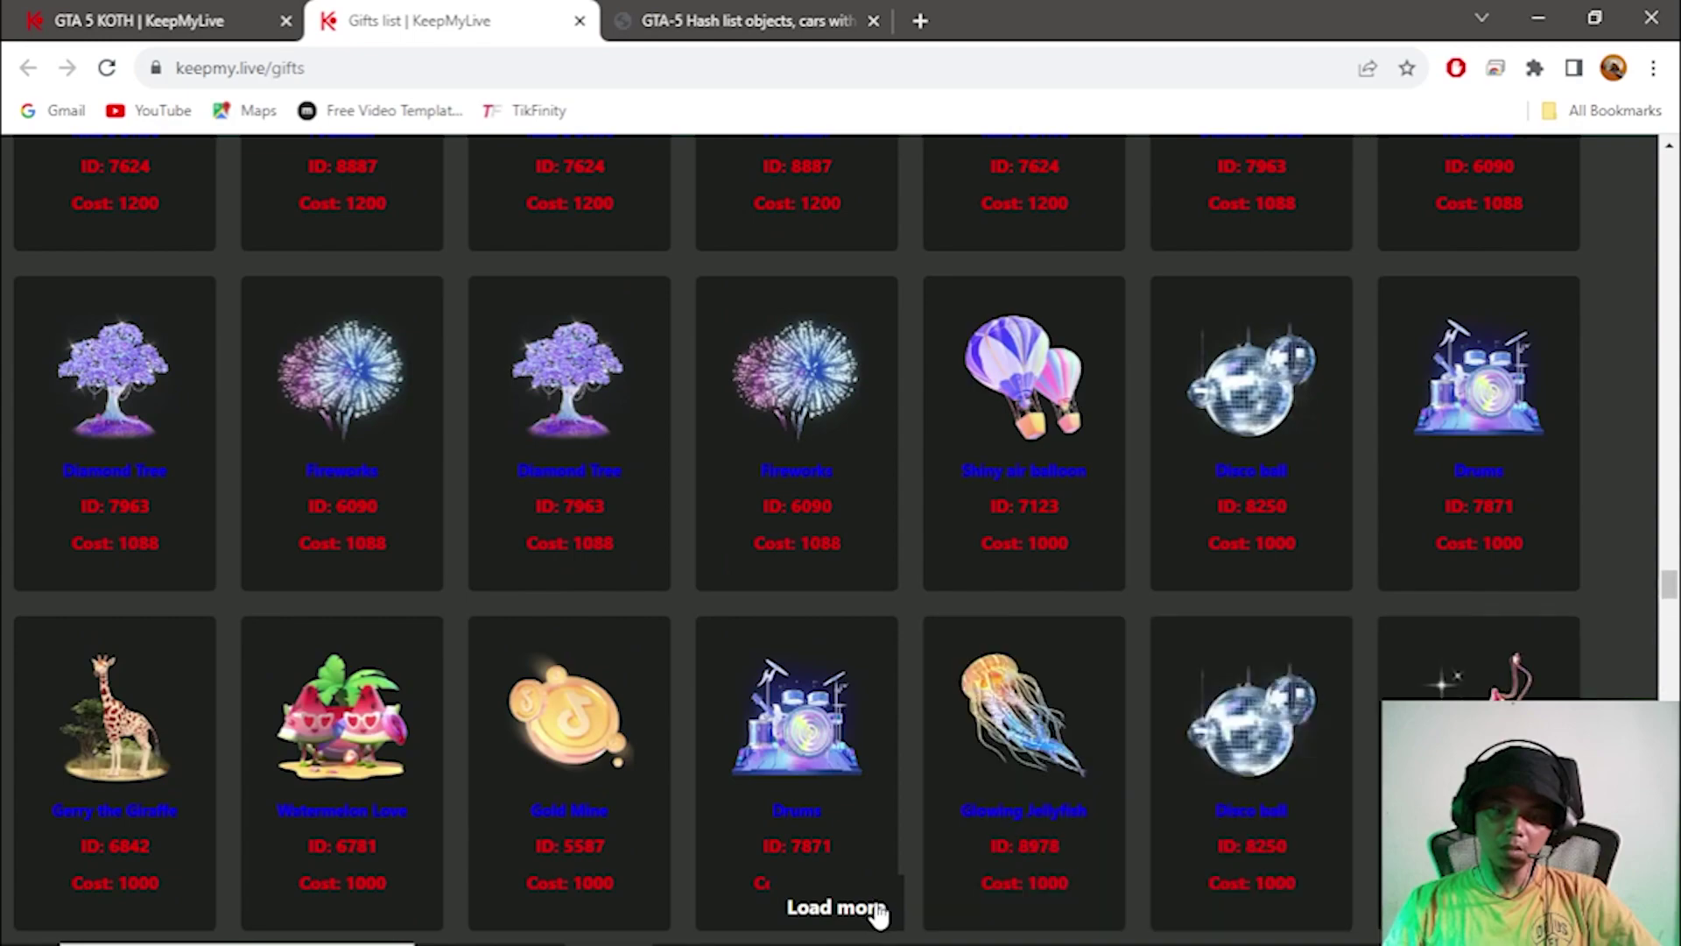
scroll(917, 792, down, 5)
scroll(916, 786, down, 20)
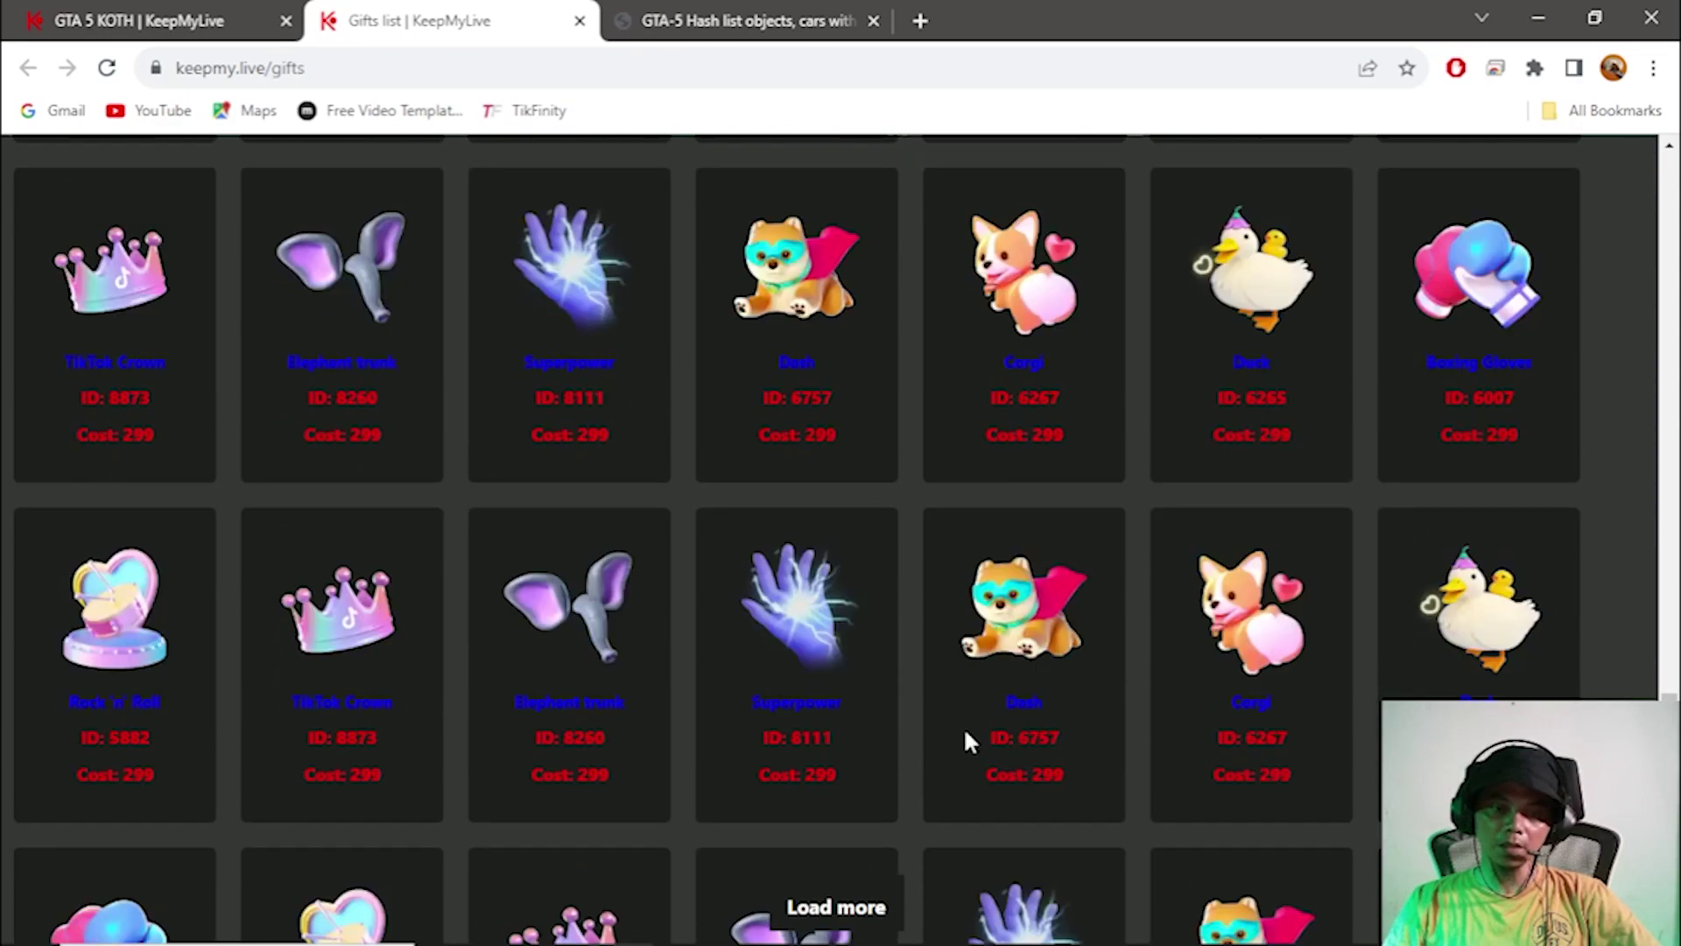
scroll(967, 740, down, 20)
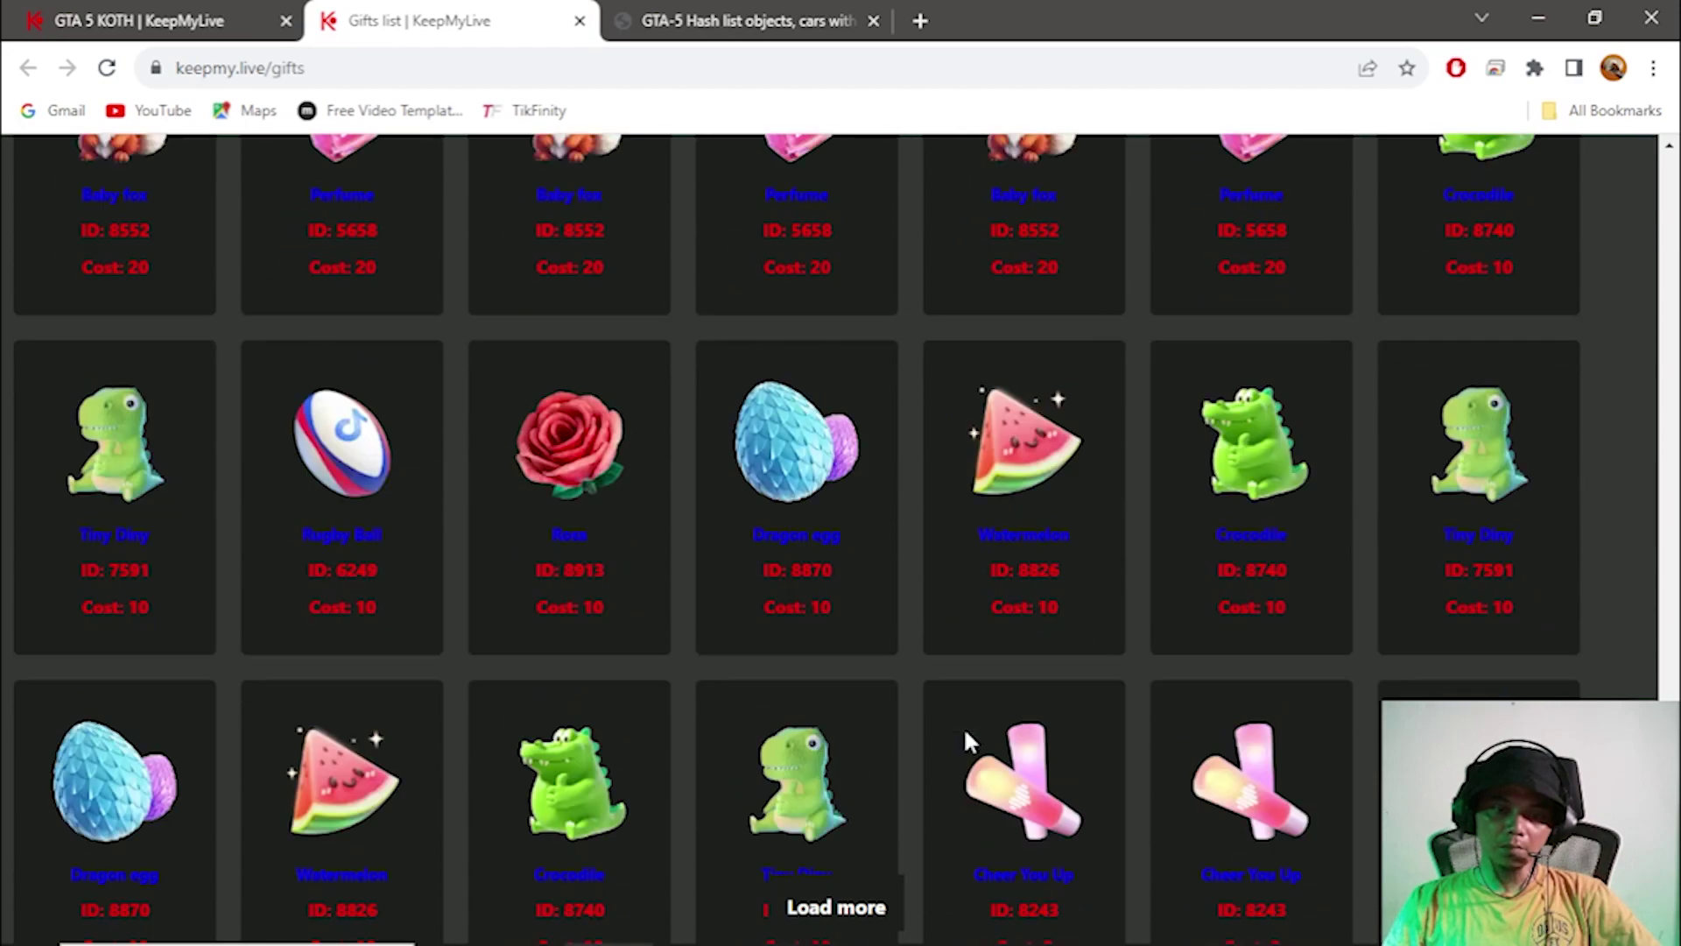
scroll(959, 741, down, 2)
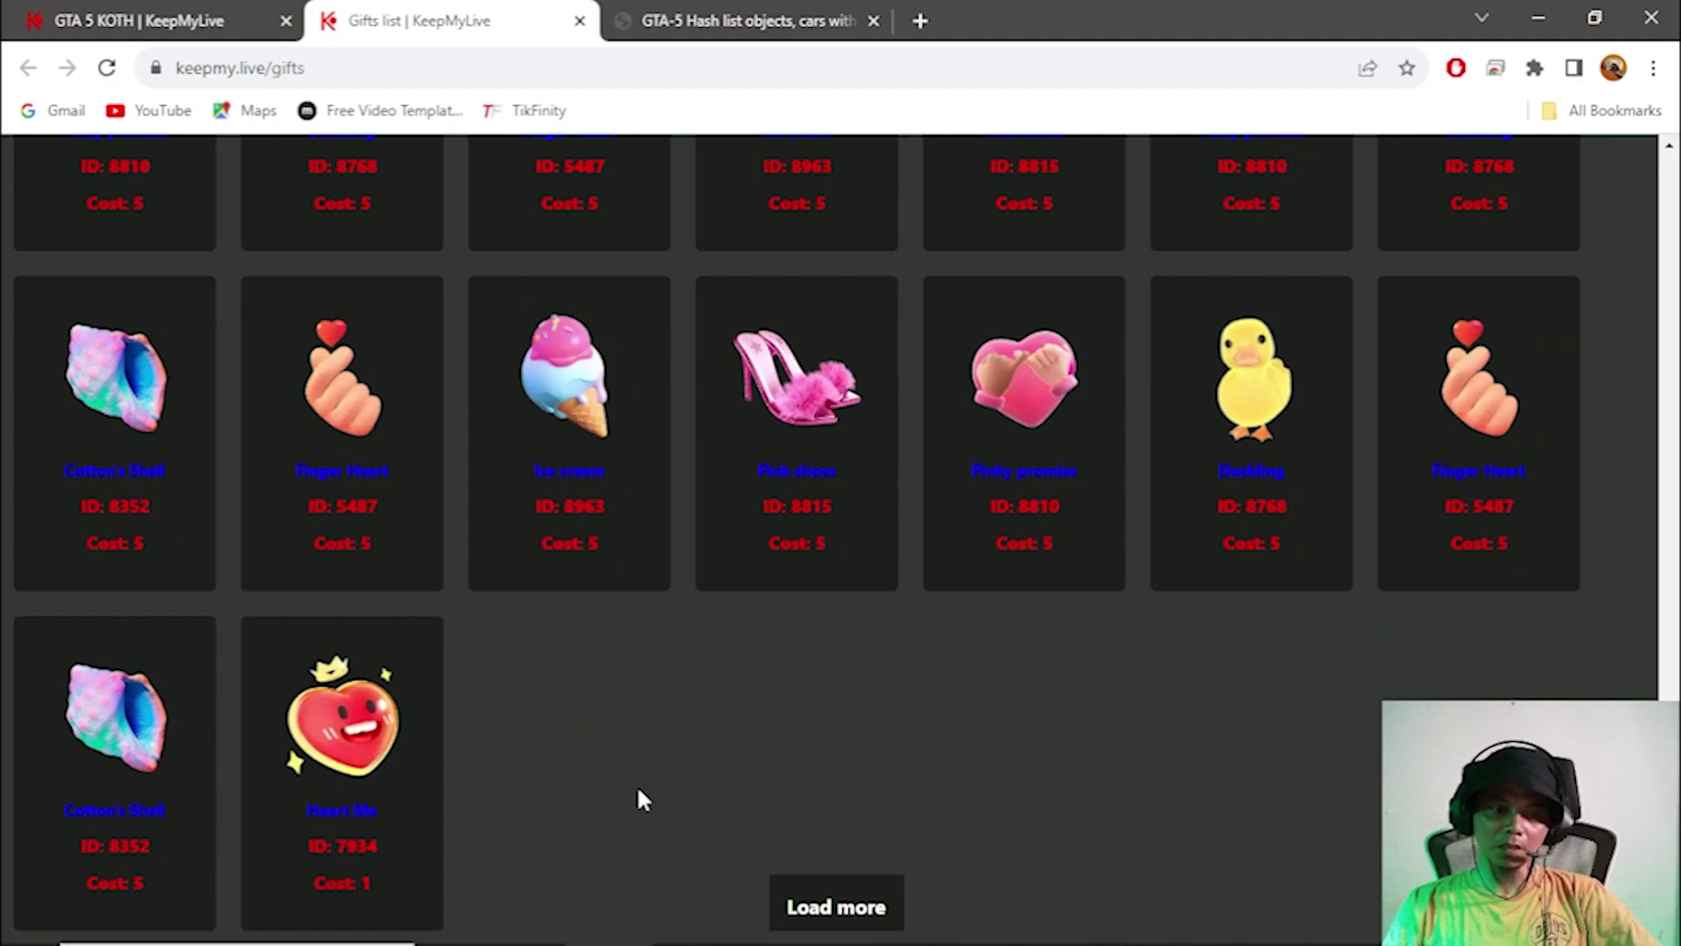
click(882, 906)
double_click(880, 905)
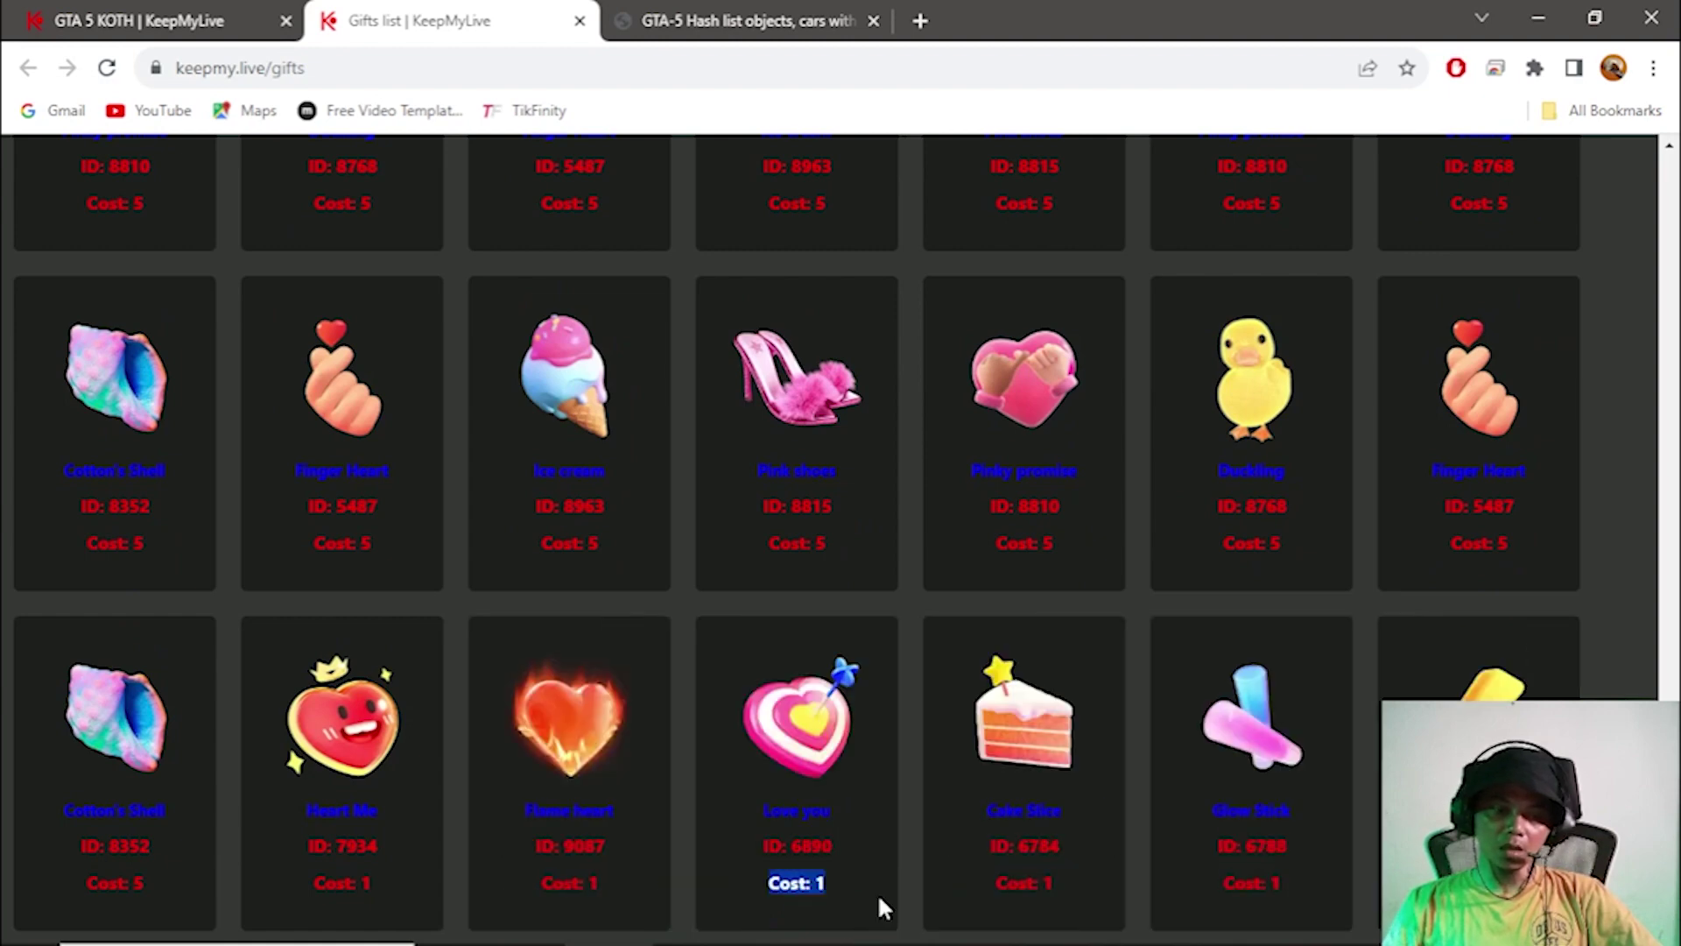
Look through the gift list for a gift costing 99 and copy the Cap gift's ID, 6104.
click(910, 857)
scroll(914, 854, down, 5)
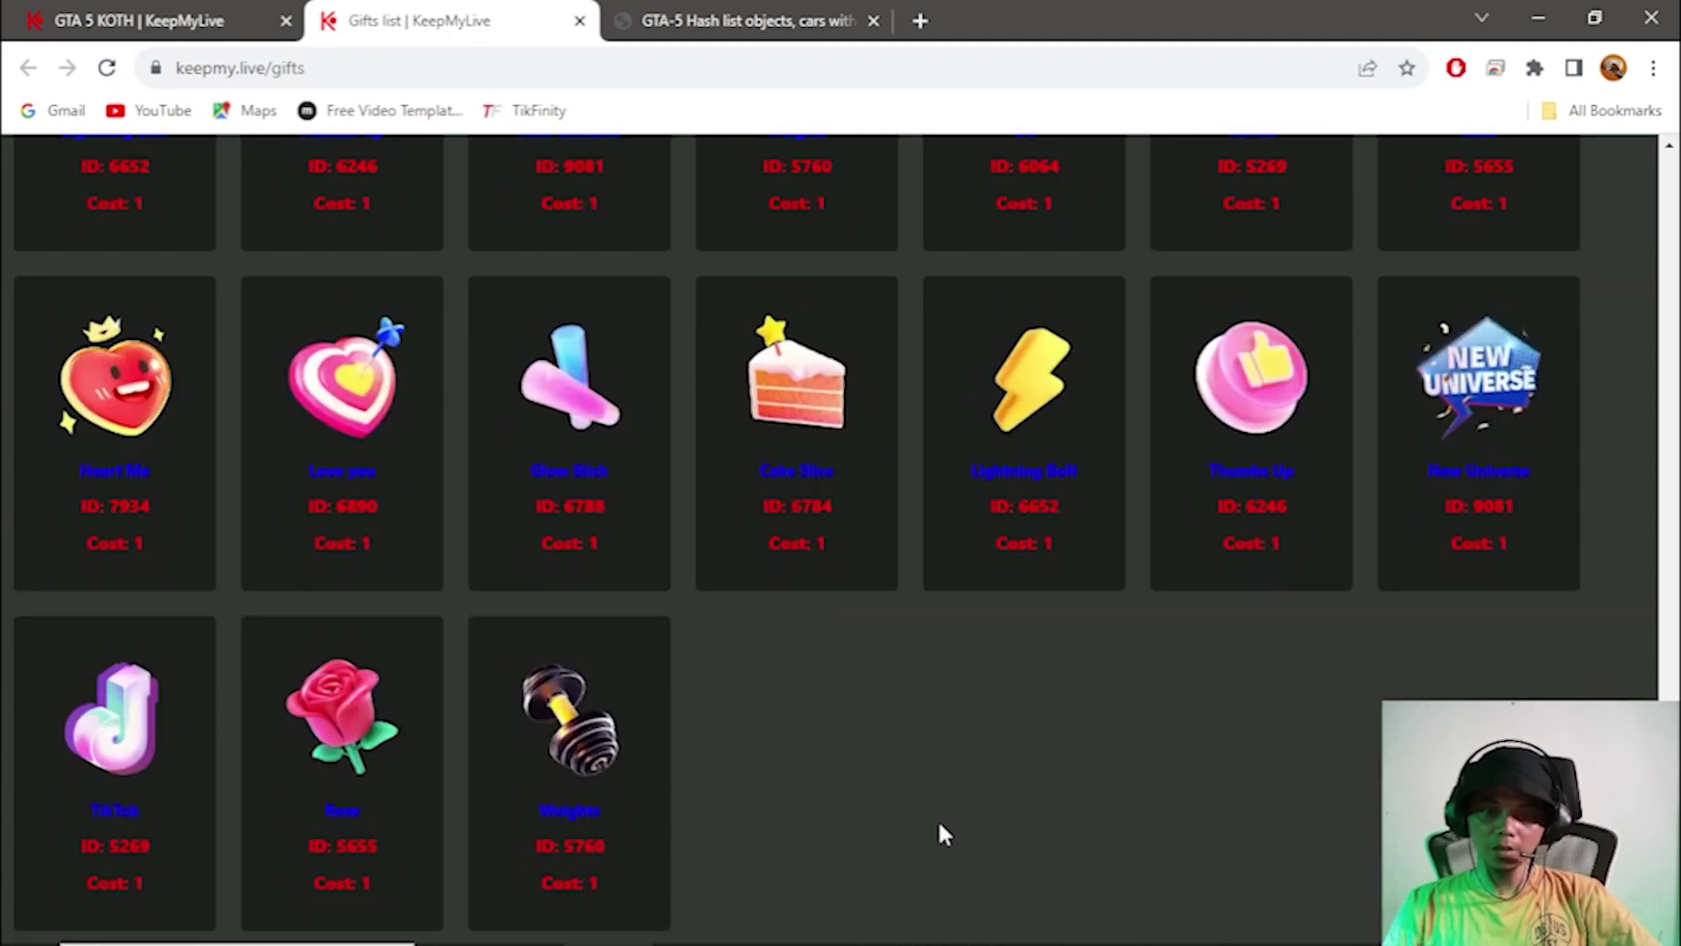
scroll(909, 748, down, 5)
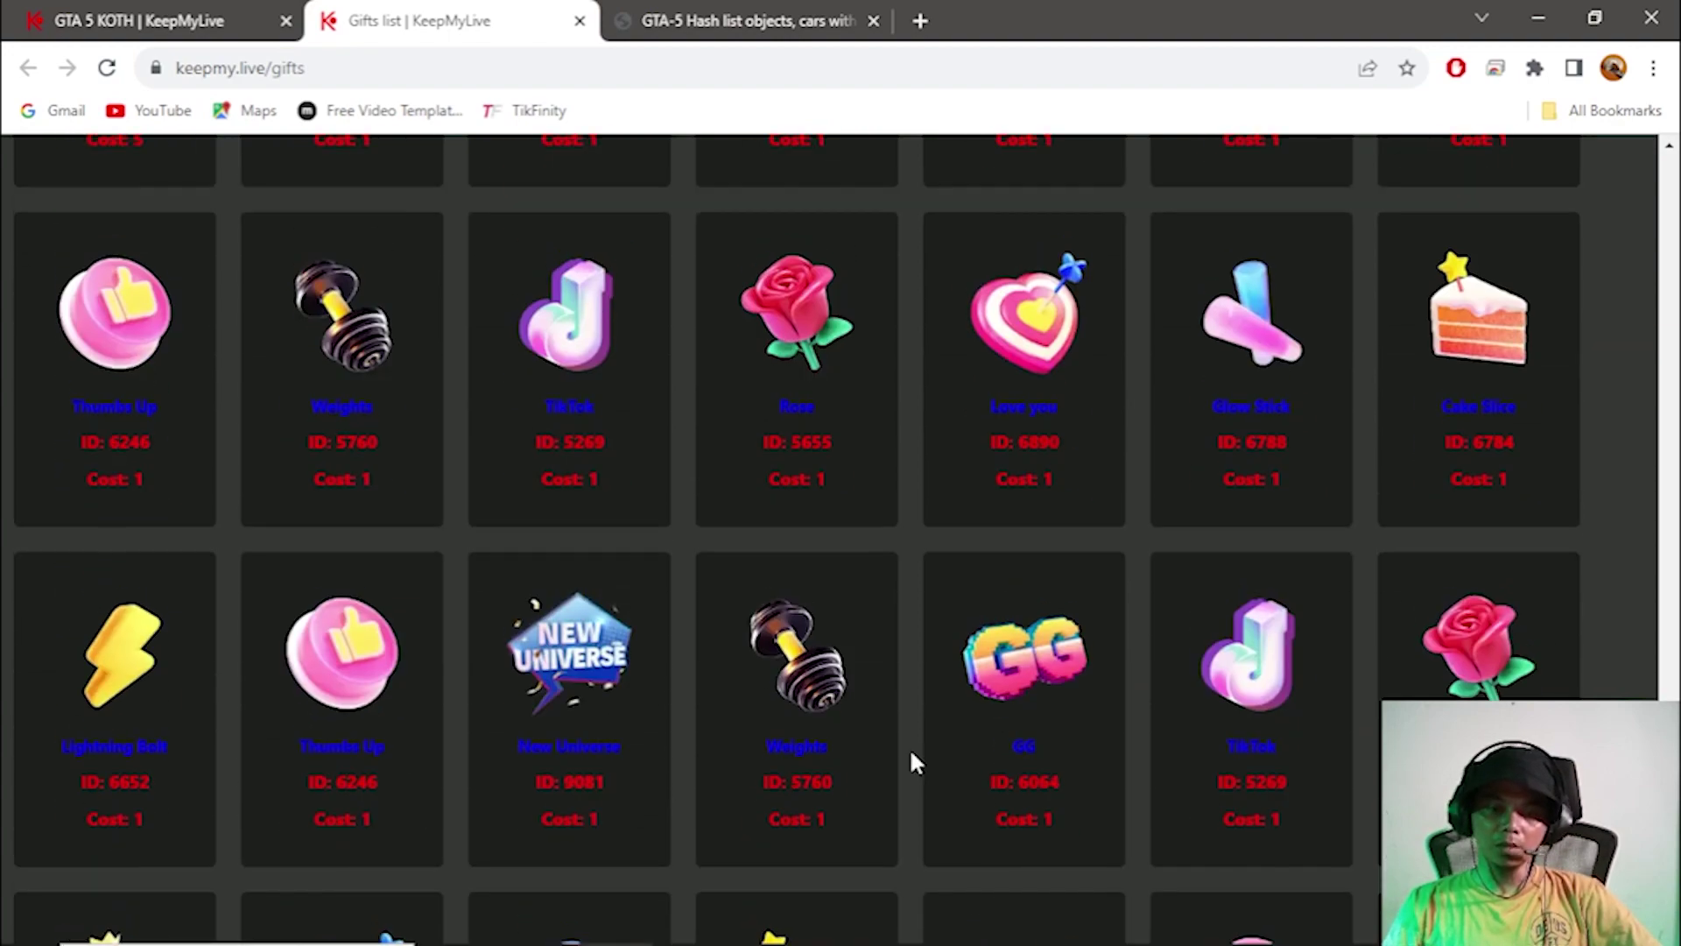
scroll(909, 748, up, 10)
scroll(909, 758, up, 8)
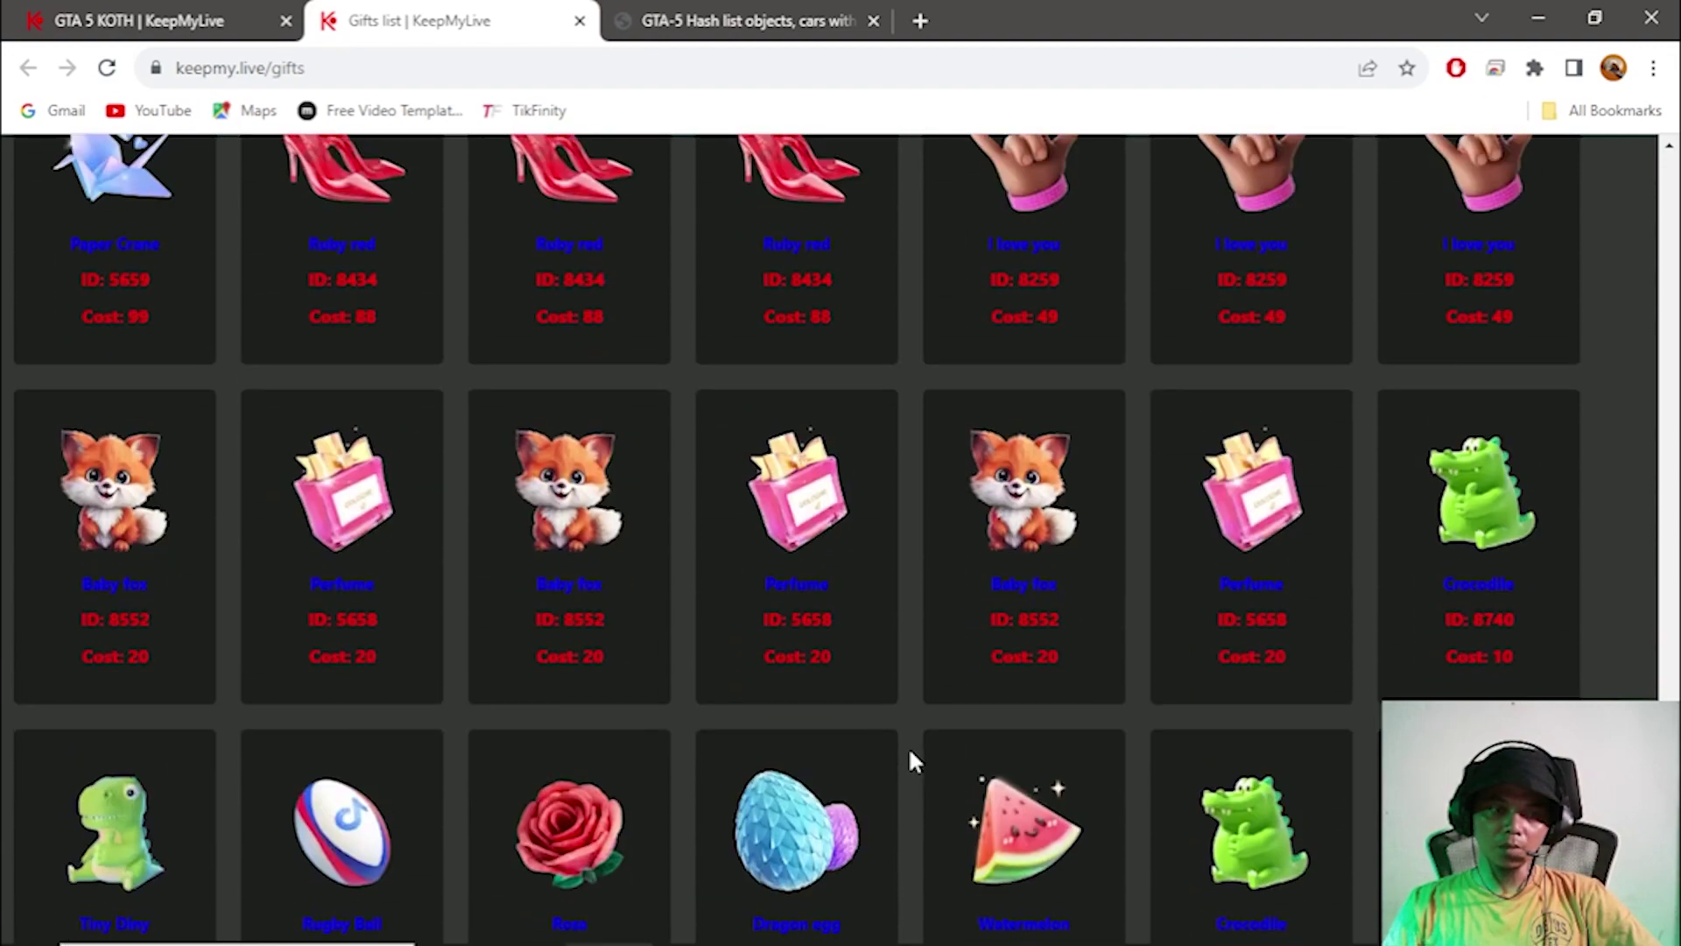
scroll(909, 760, down, 1)
scroll(909, 760, up, 8)
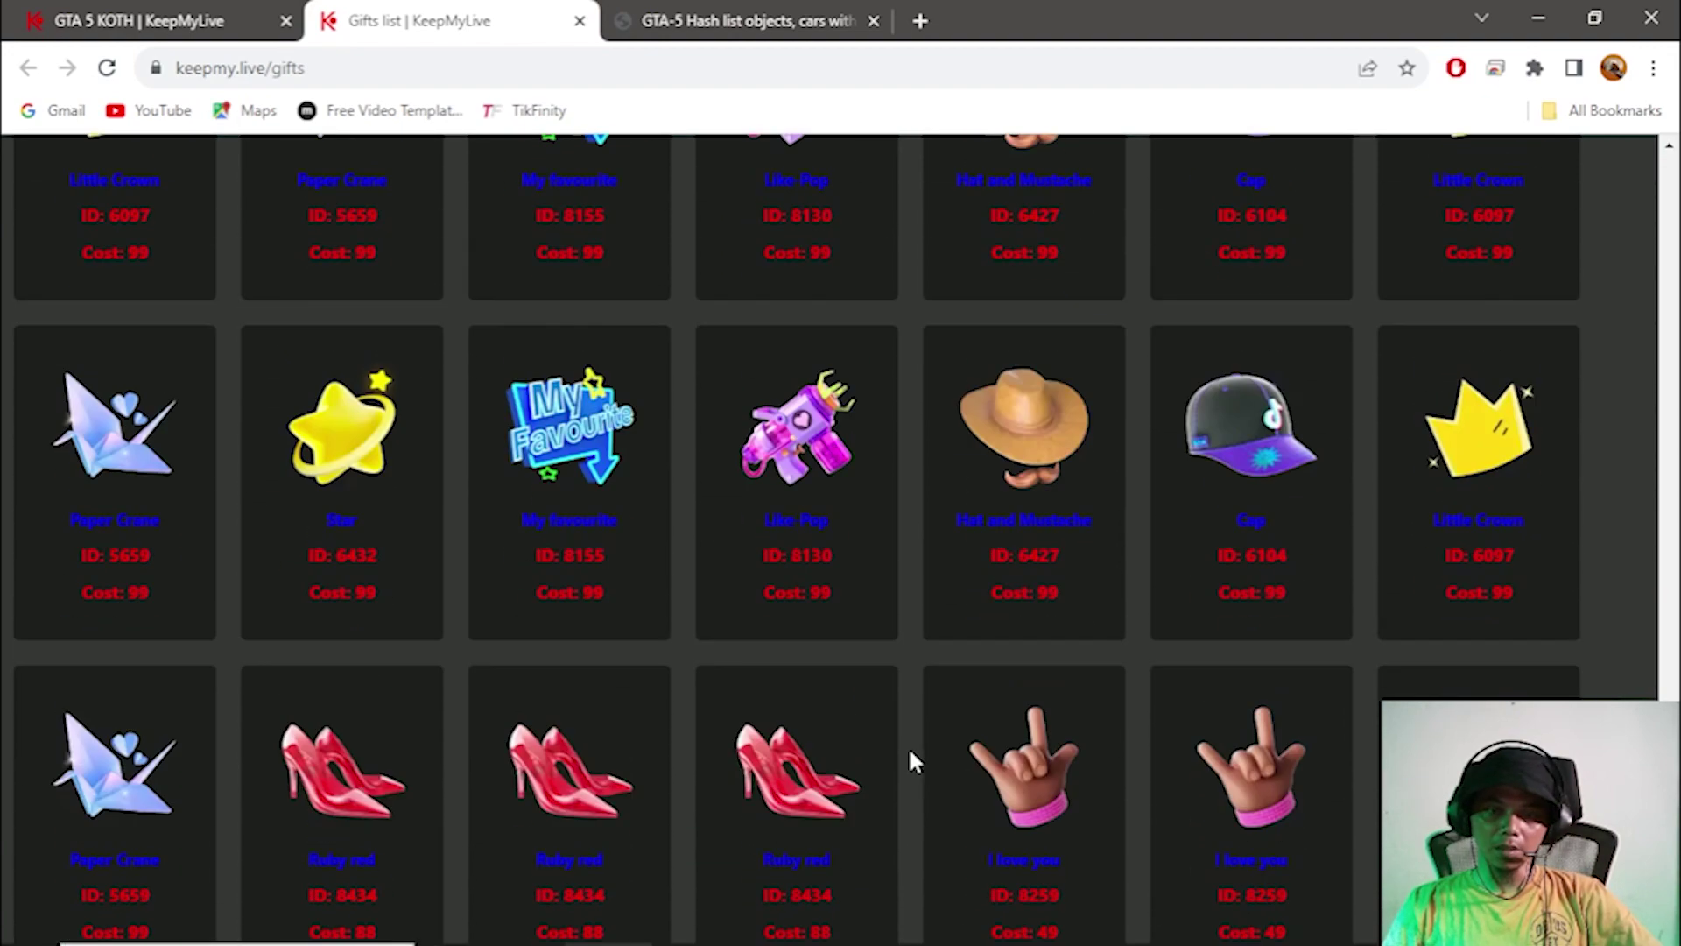
scroll(907, 746, down, 2)
scroll(907, 746, up, 2)
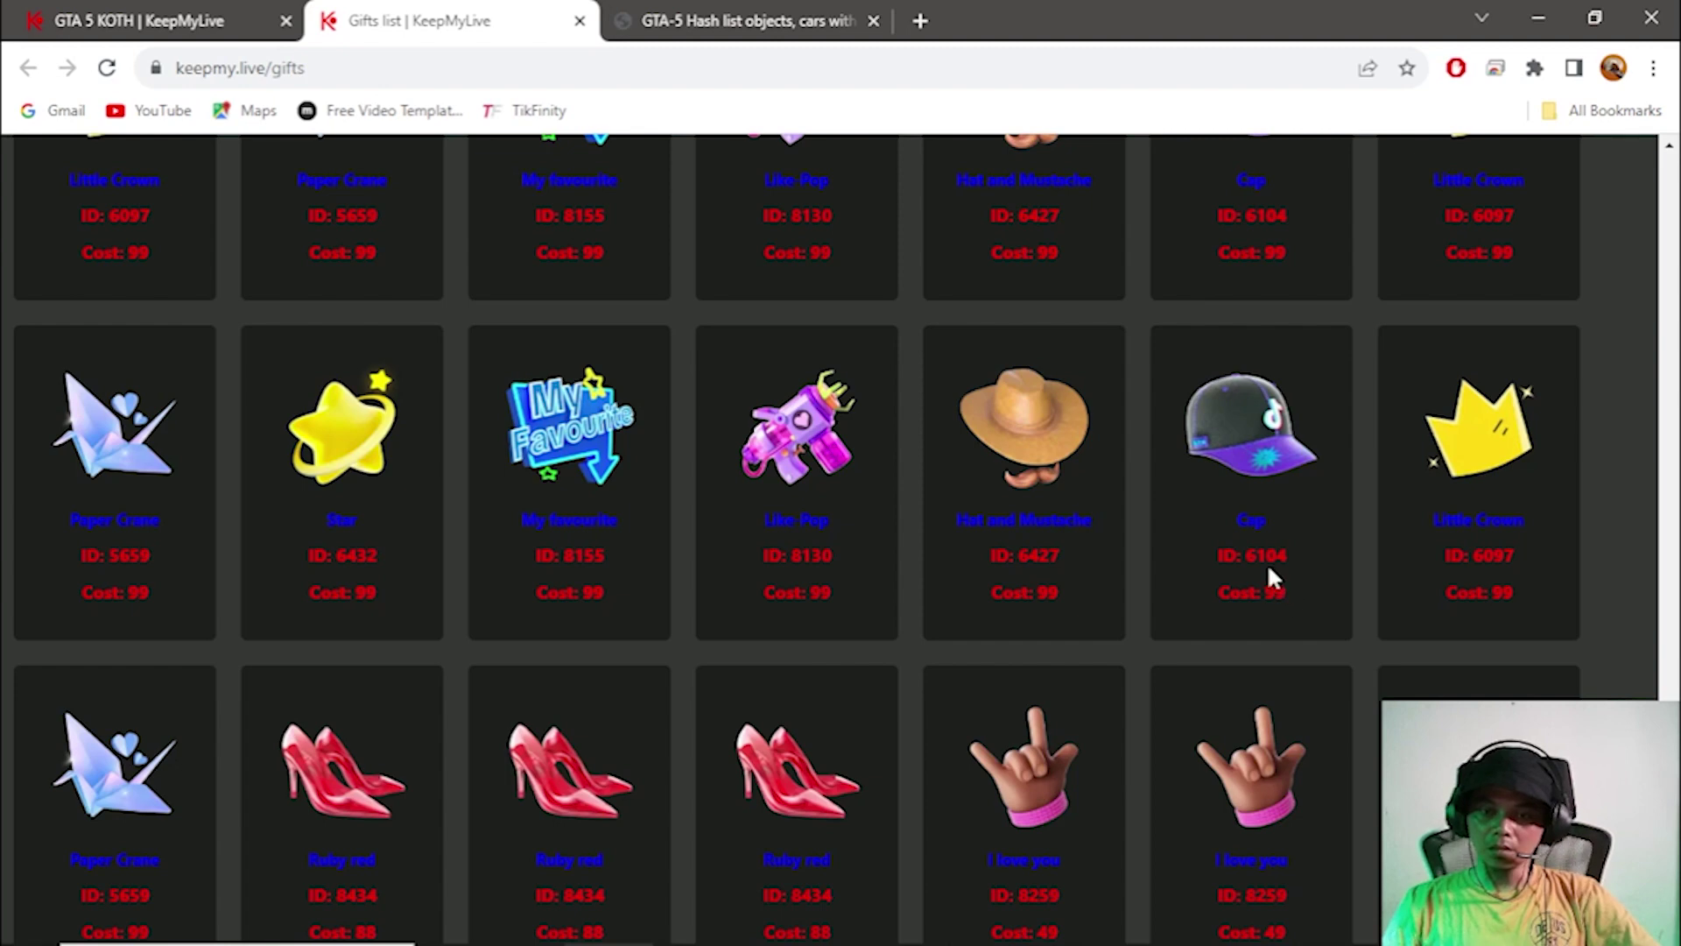
drag(1248, 557, 1290, 553)
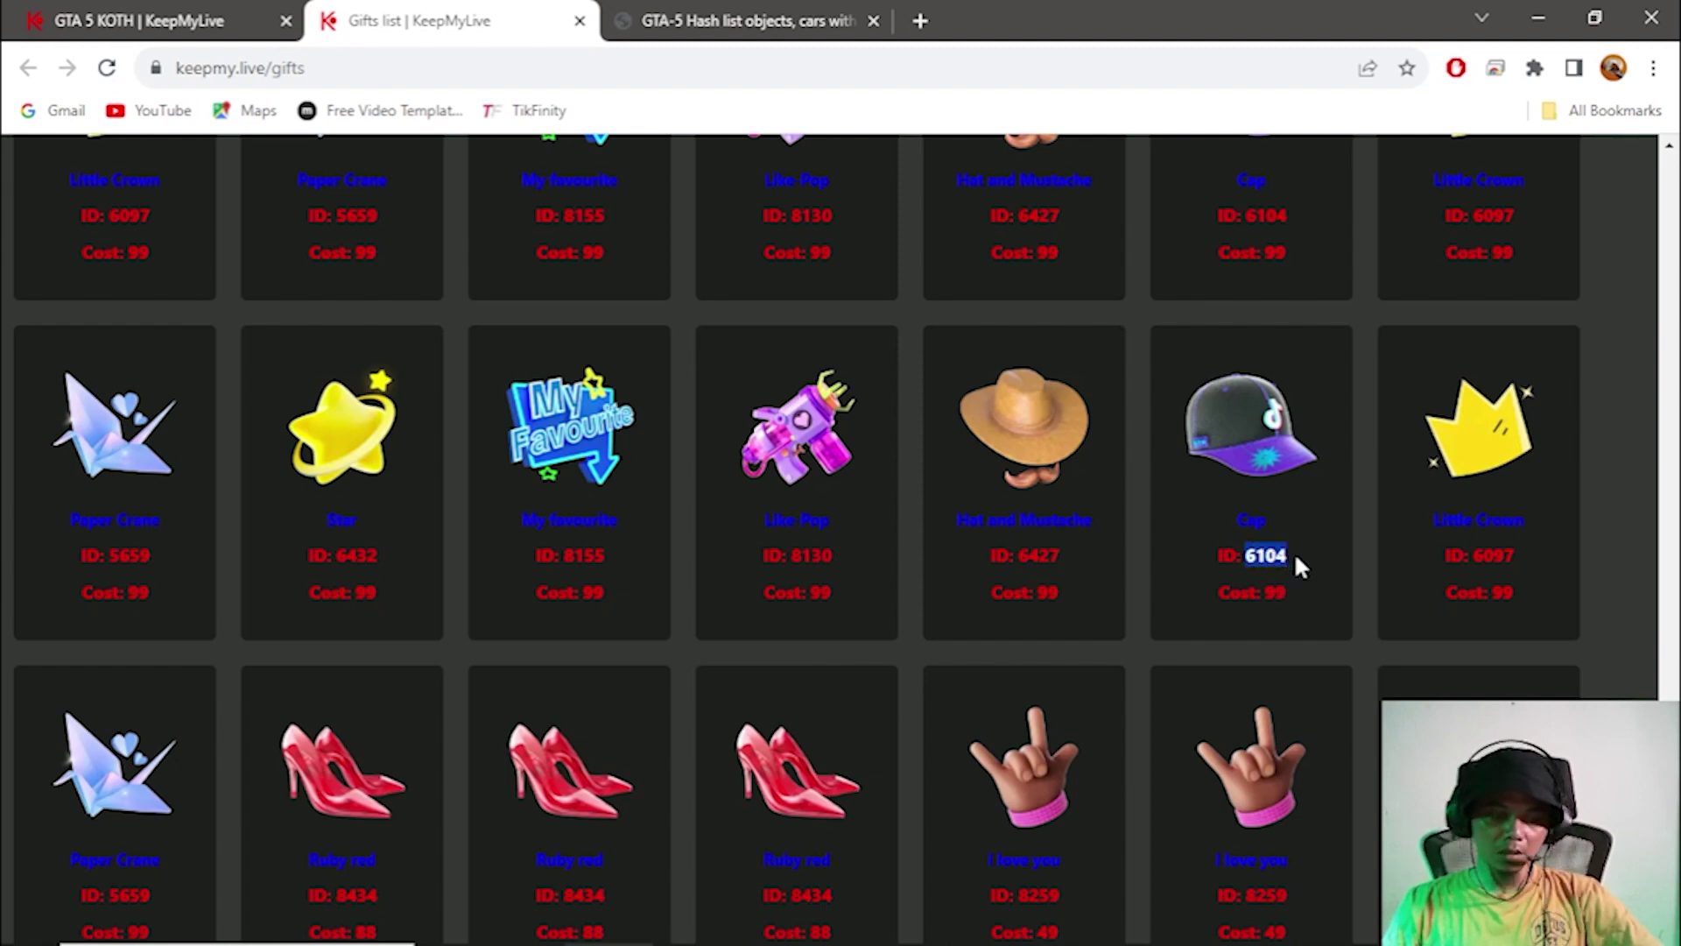
key(ctrl+c)
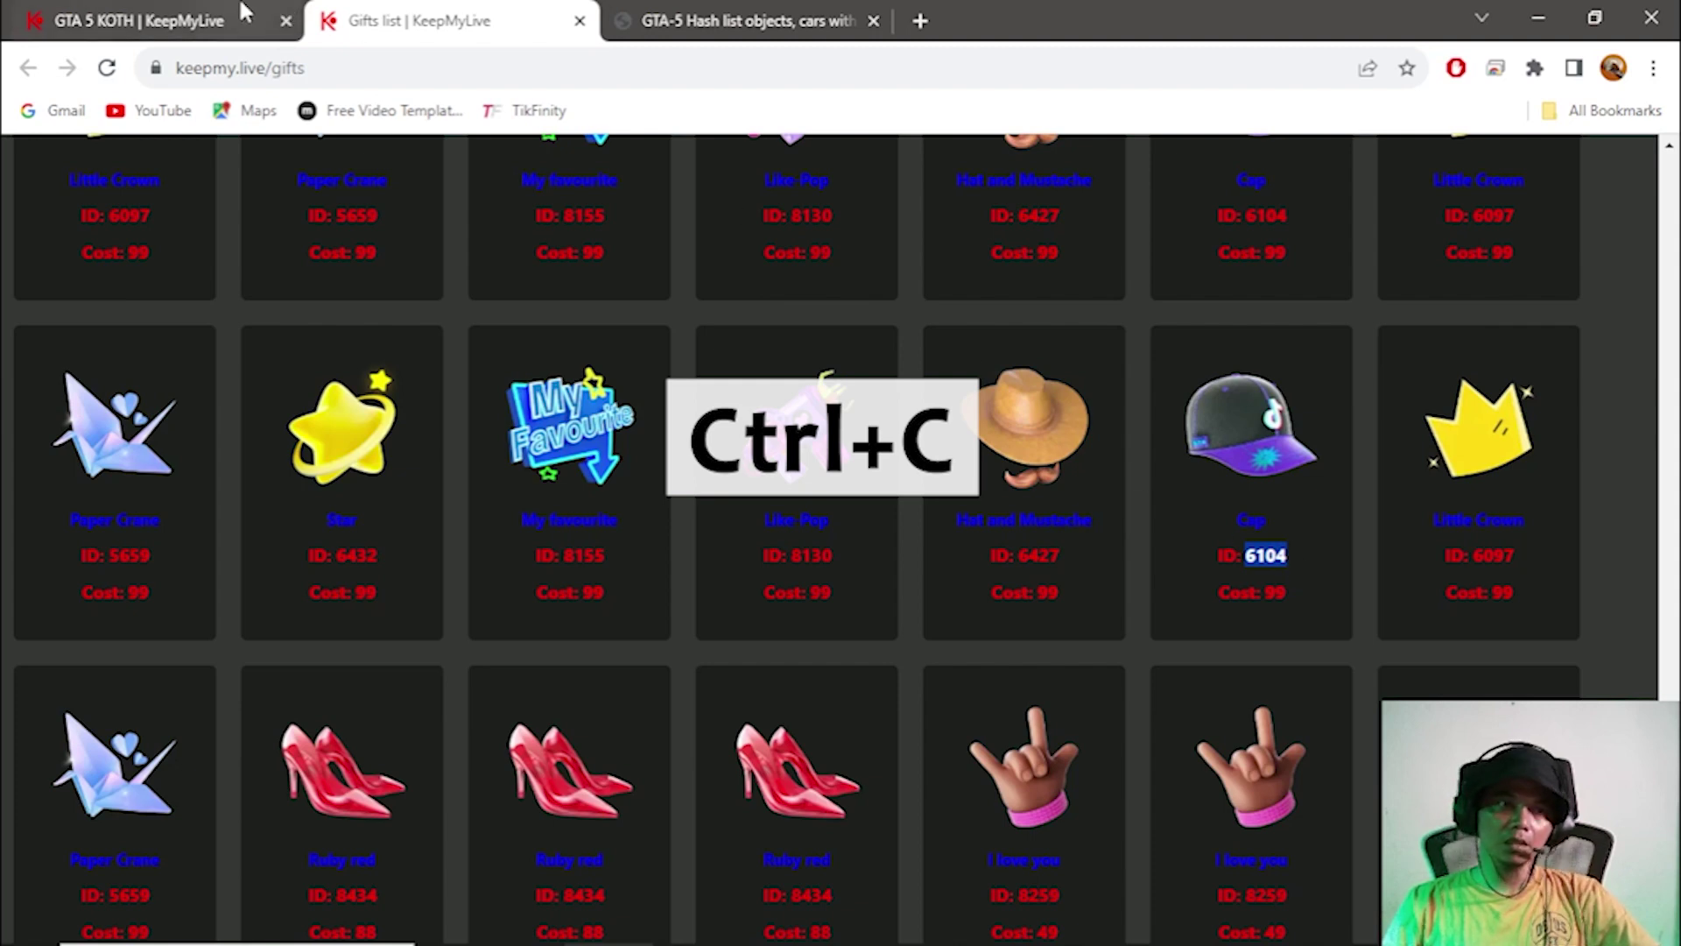
Return to the King Of The Hill settings and replace the gift ID of Vehicle #1 with 6104.
click(201, 14)
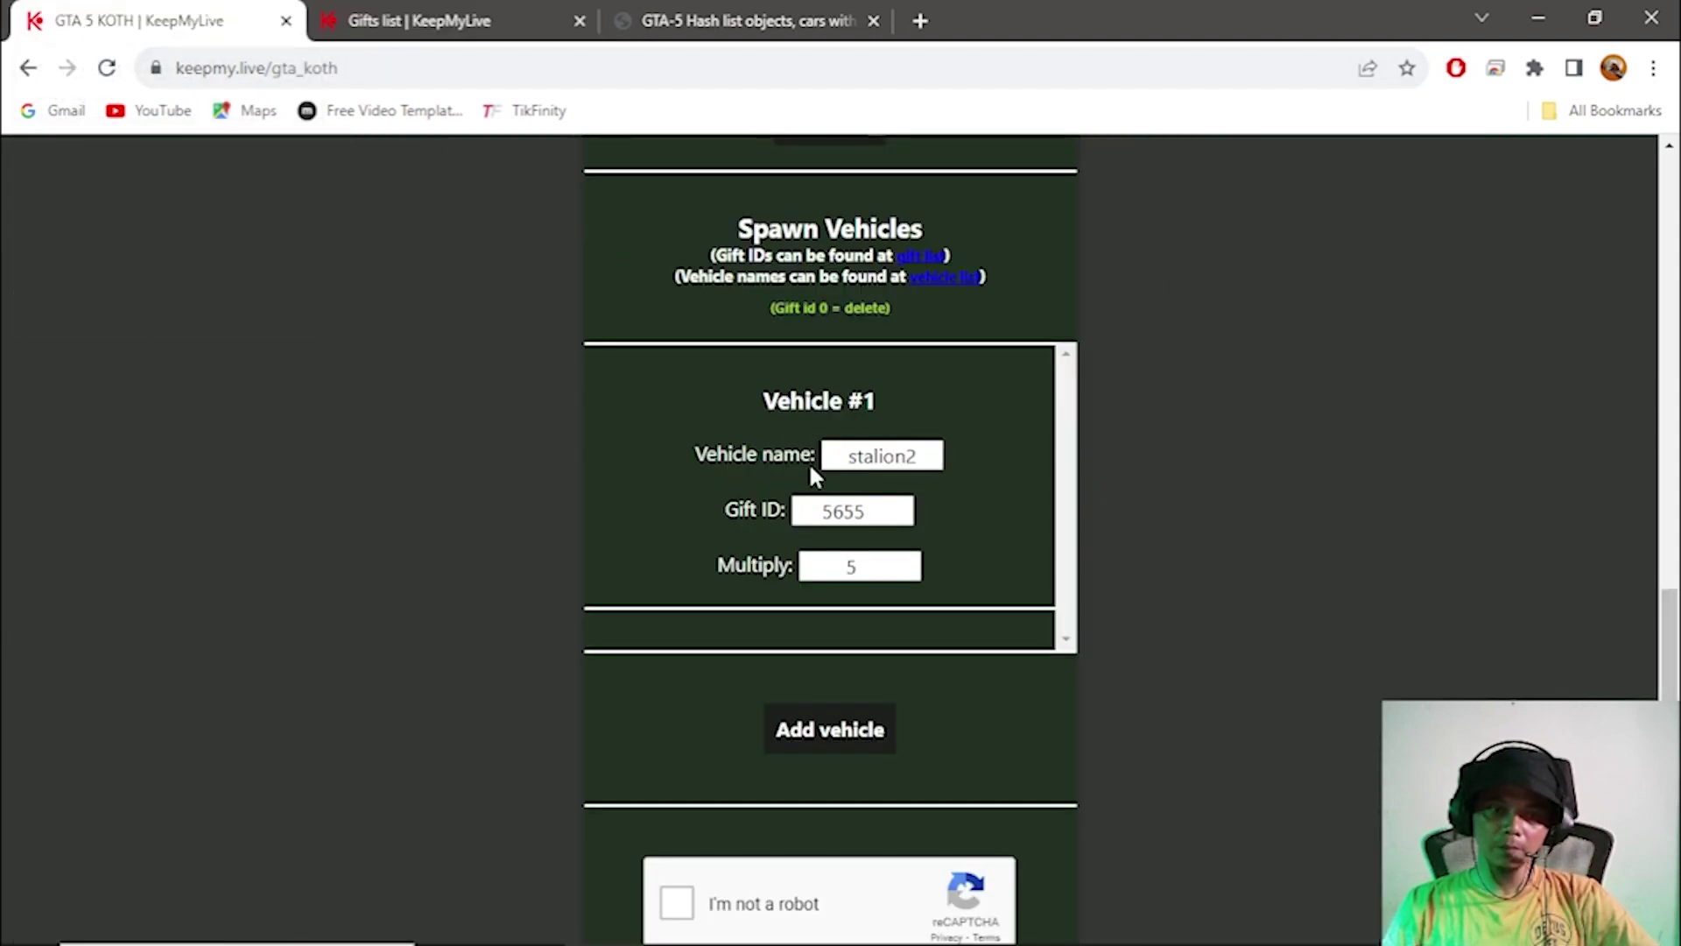
drag(873, 510, 822, 508)
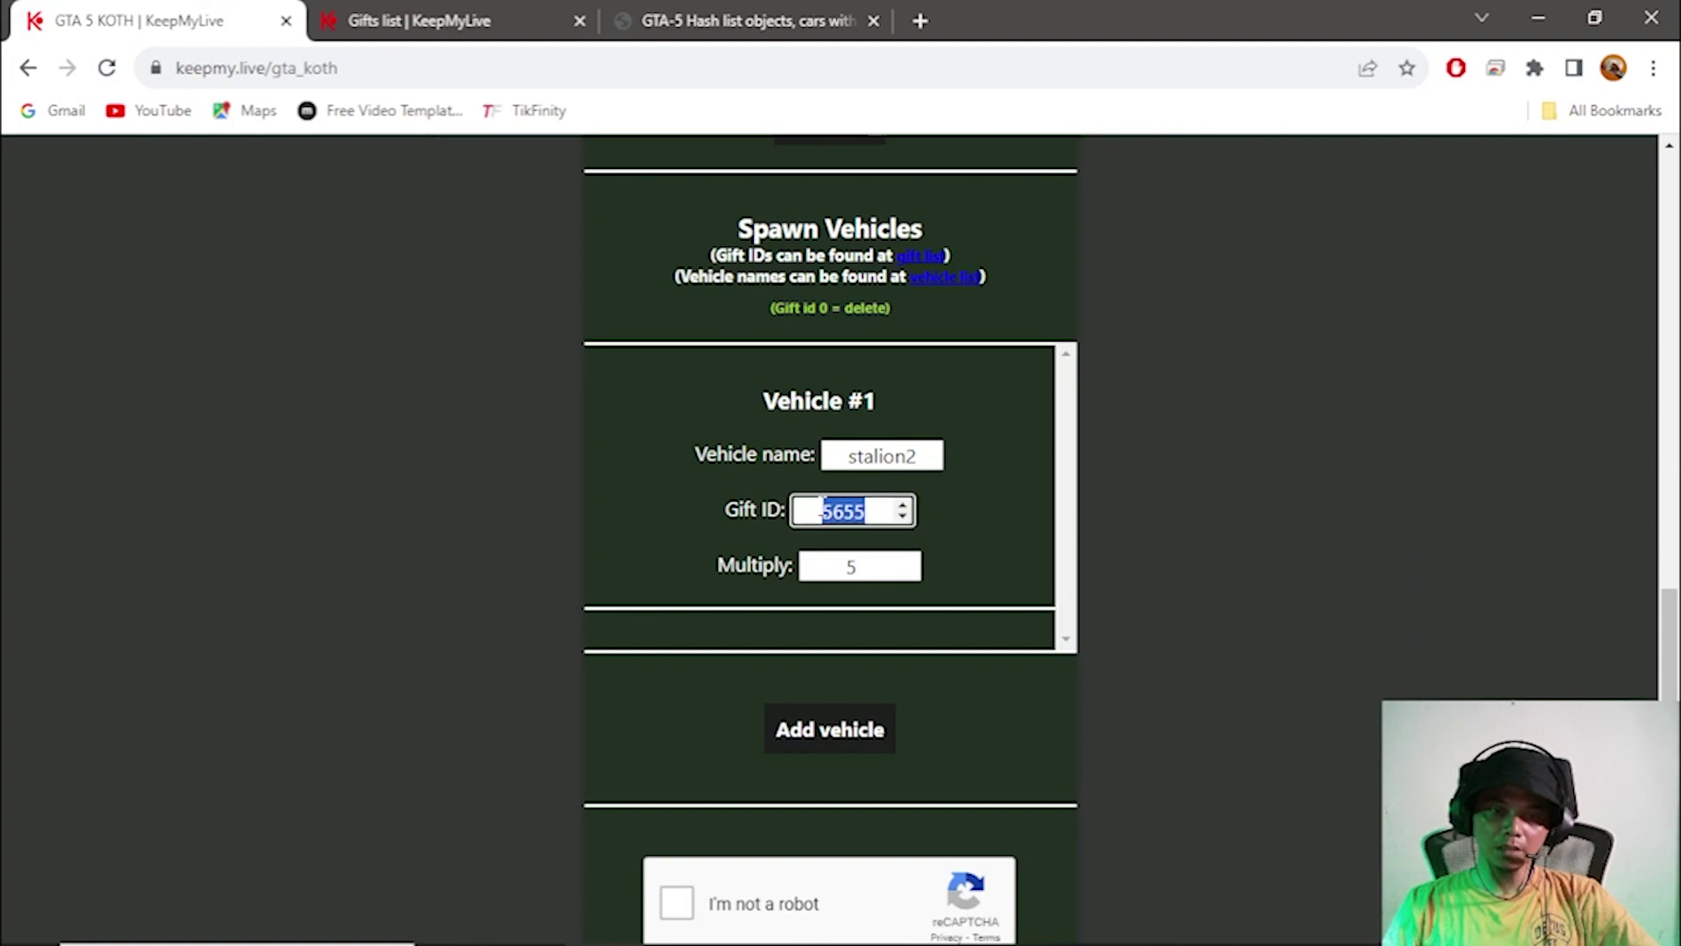
key(ctrl+v)
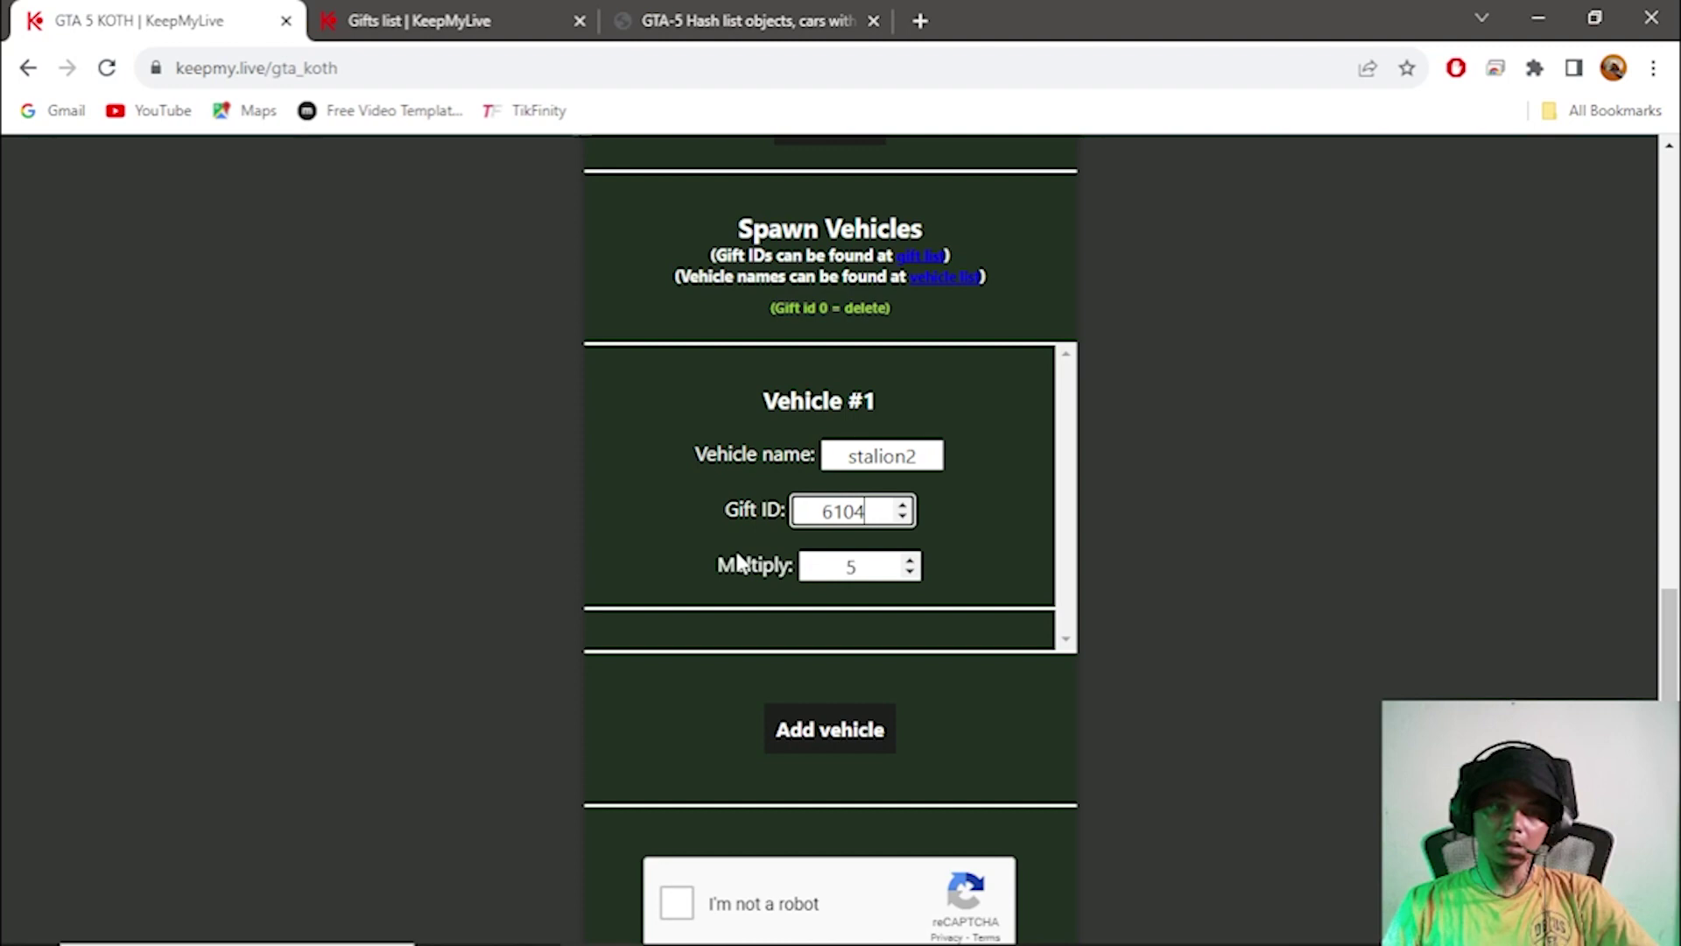
Check the Cap gift's cost in the gift list, then go back to the King Of The Hill settings.
click(418, 20)
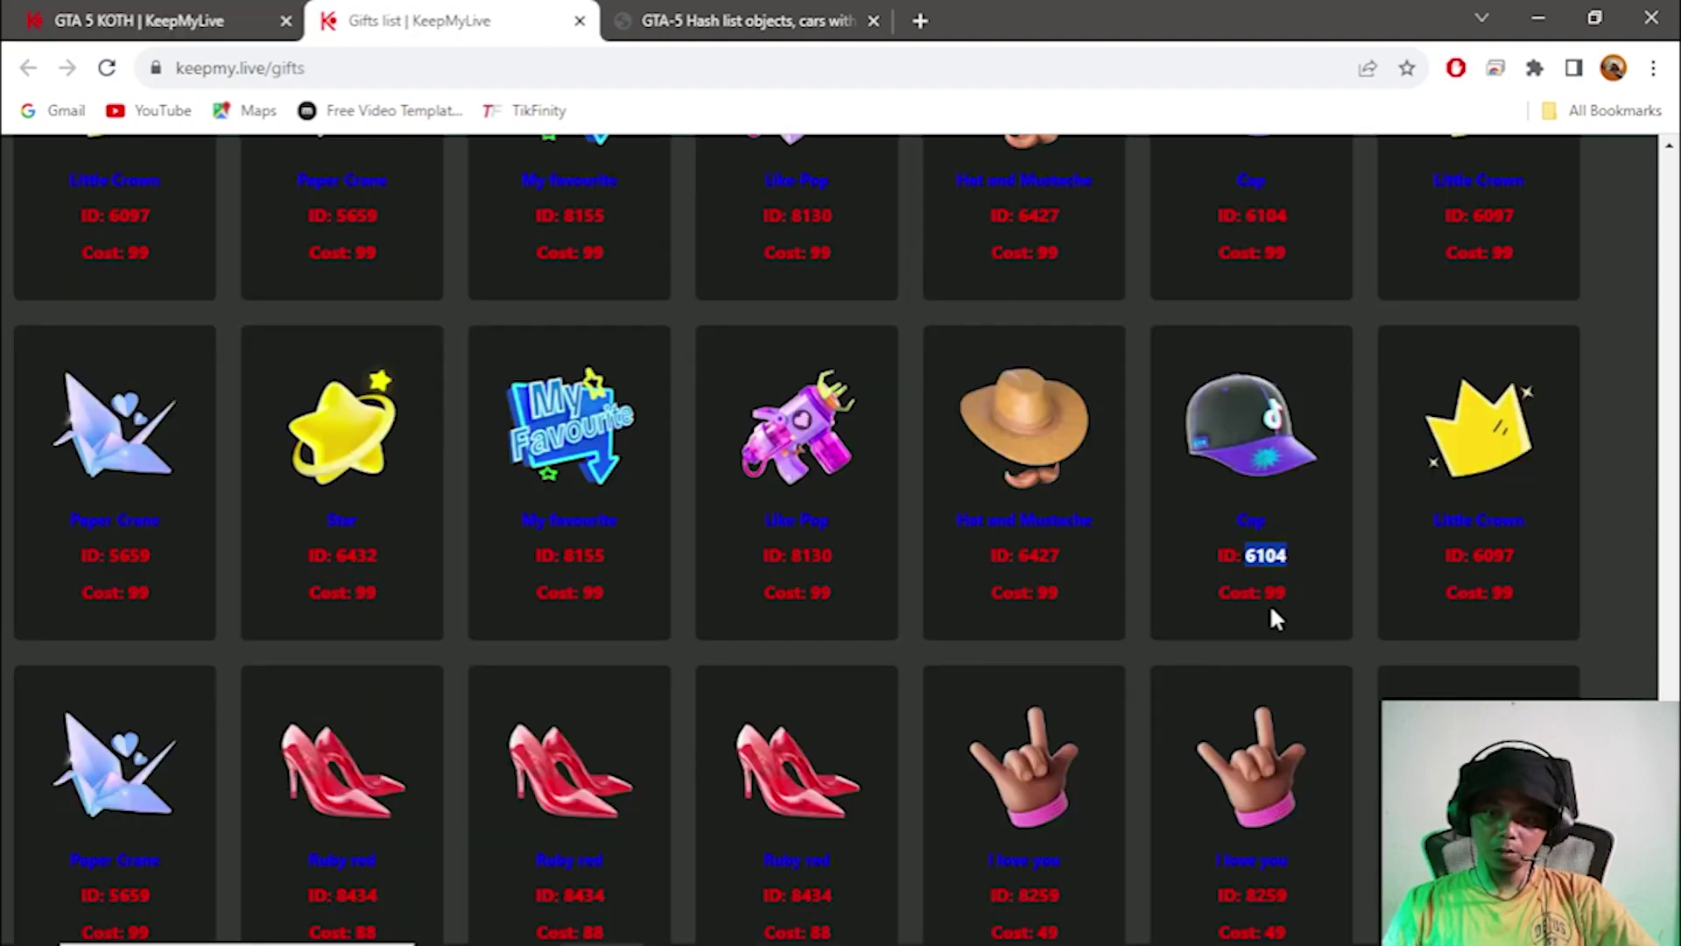
click(1298, 601)
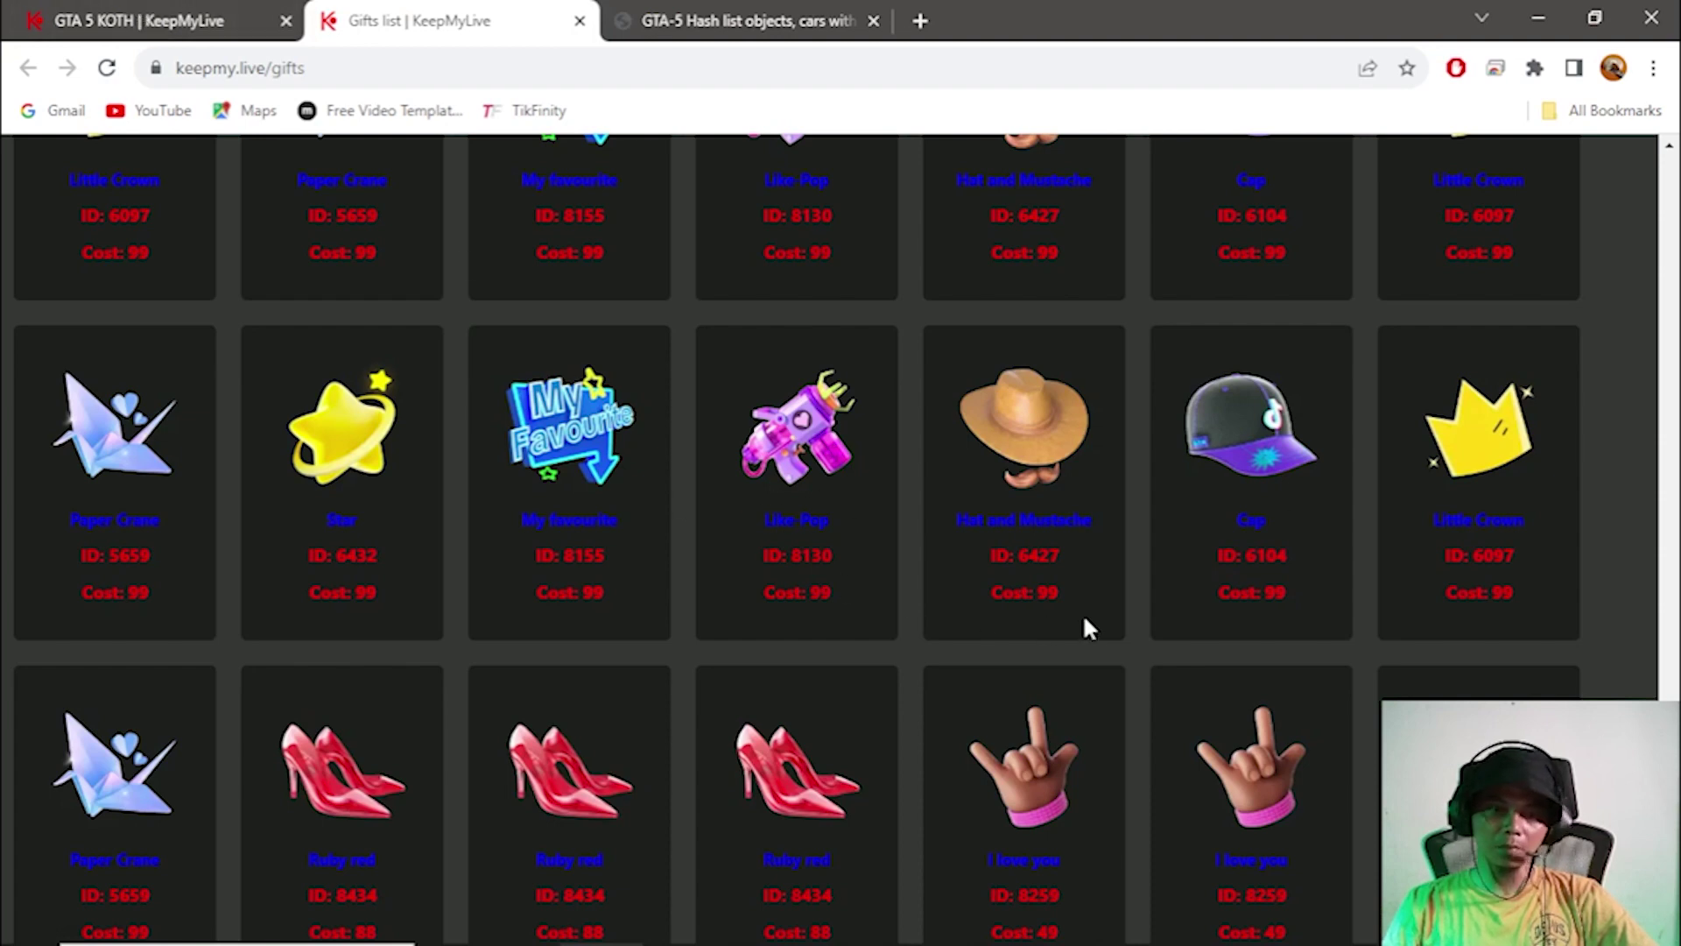
click(120, 11)
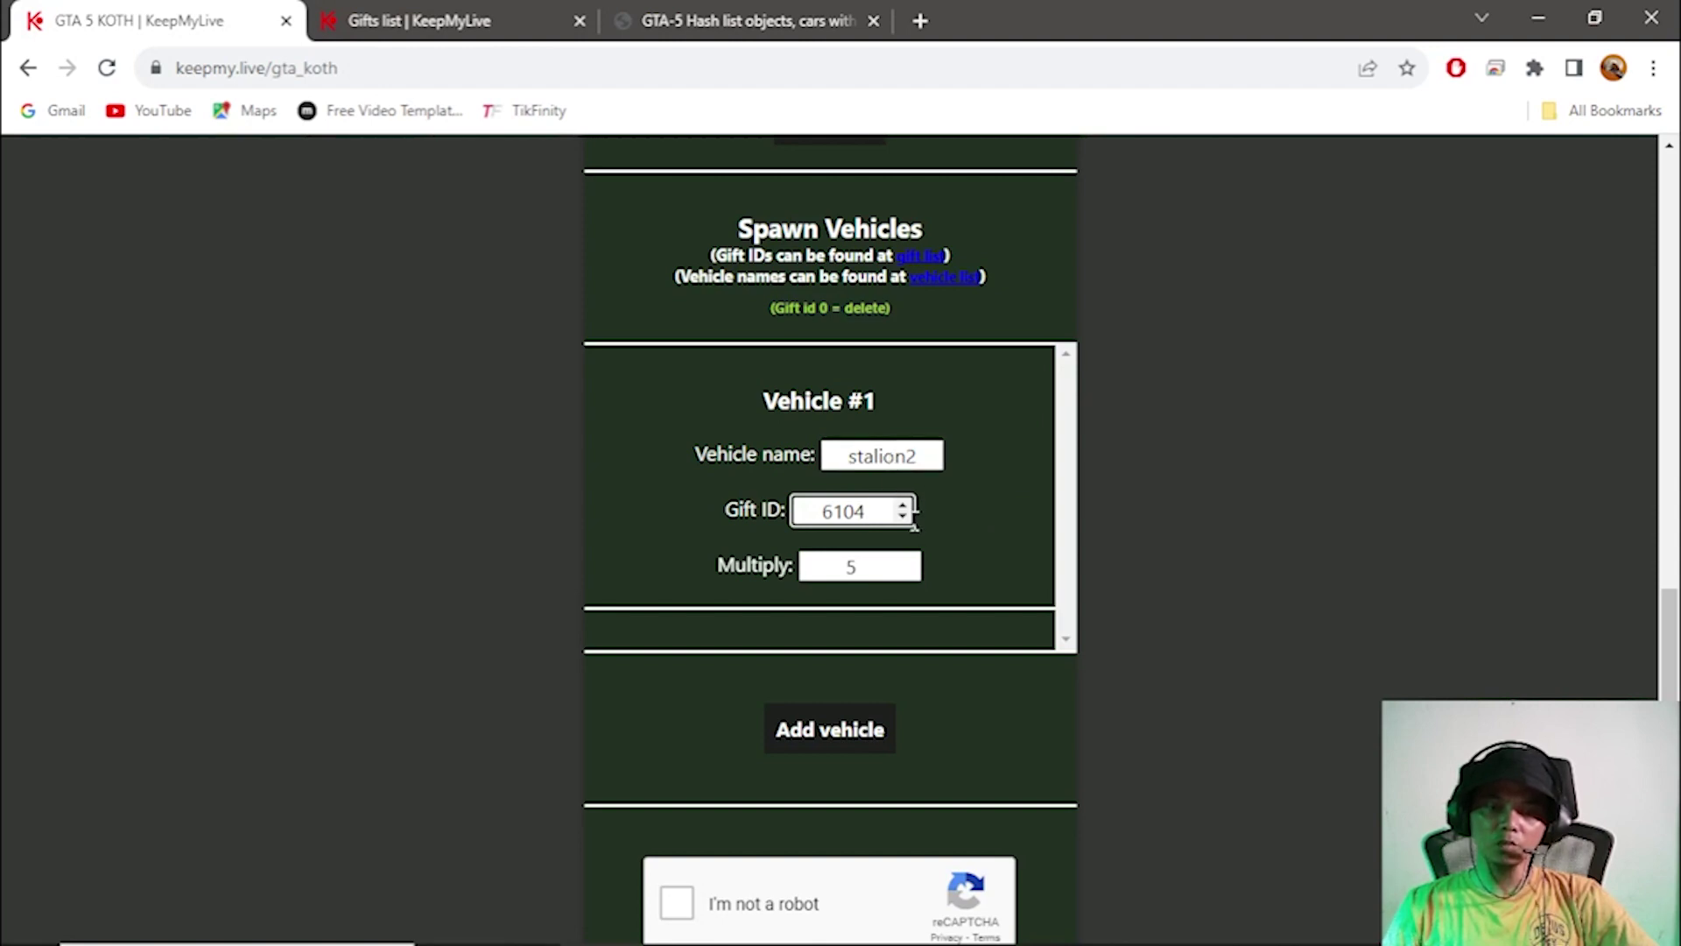
click(910, 561)
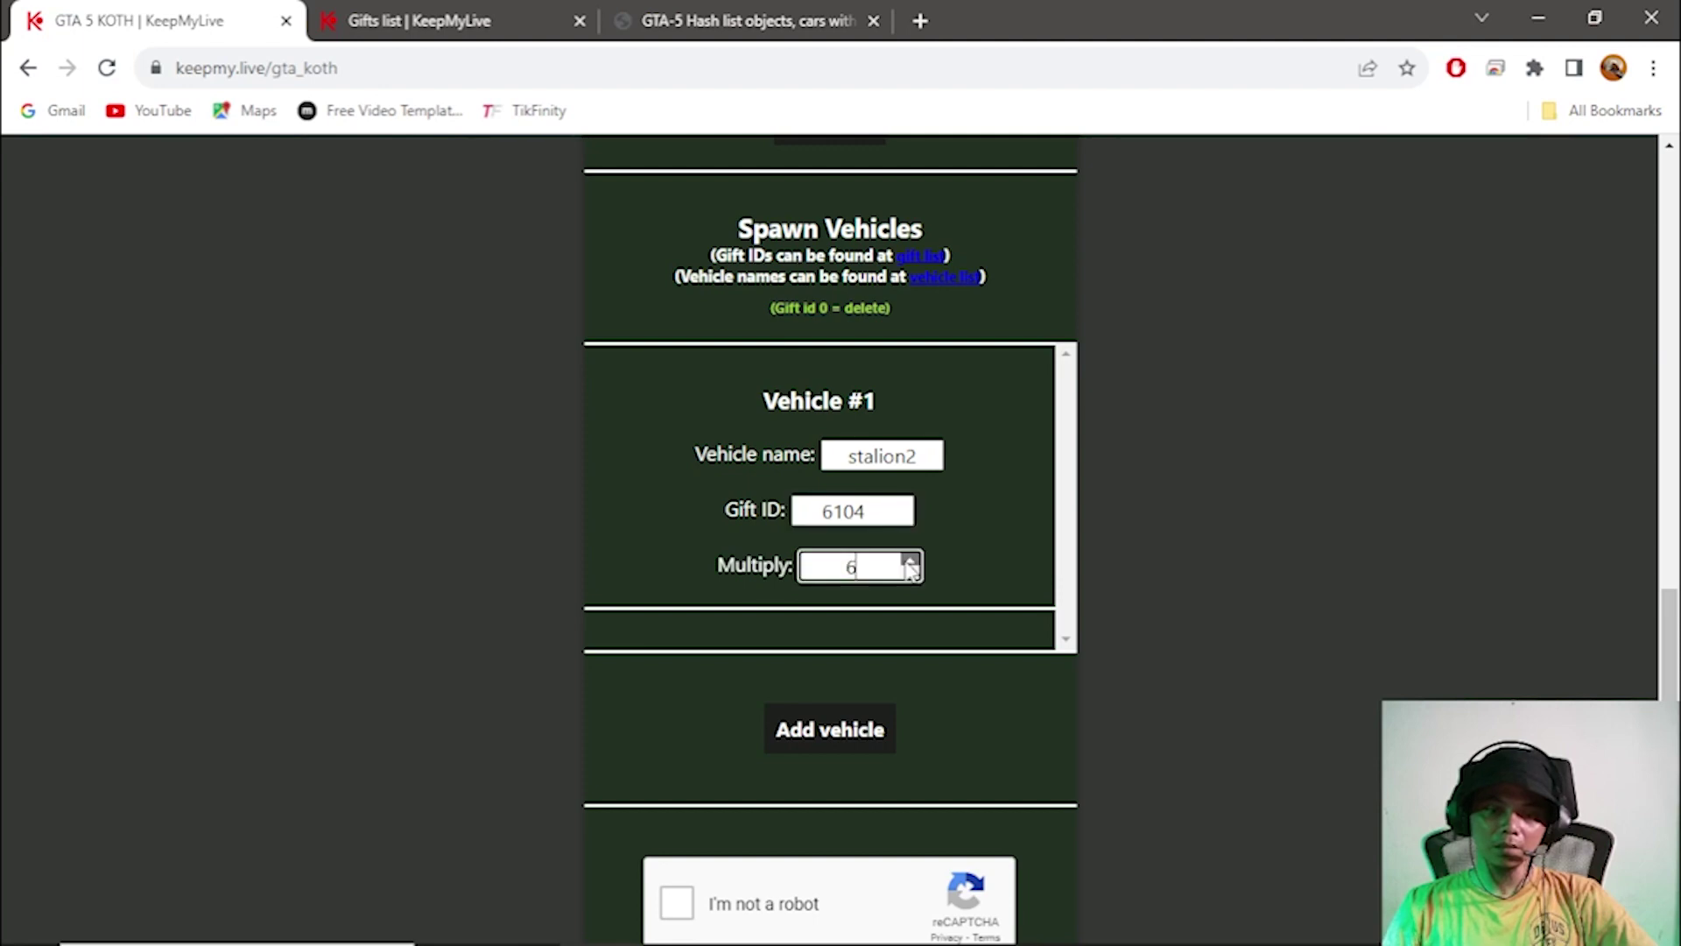
click(910, 562)
click(910, 561)
click(910, 562)
click(910, 561)
click(910, 561)
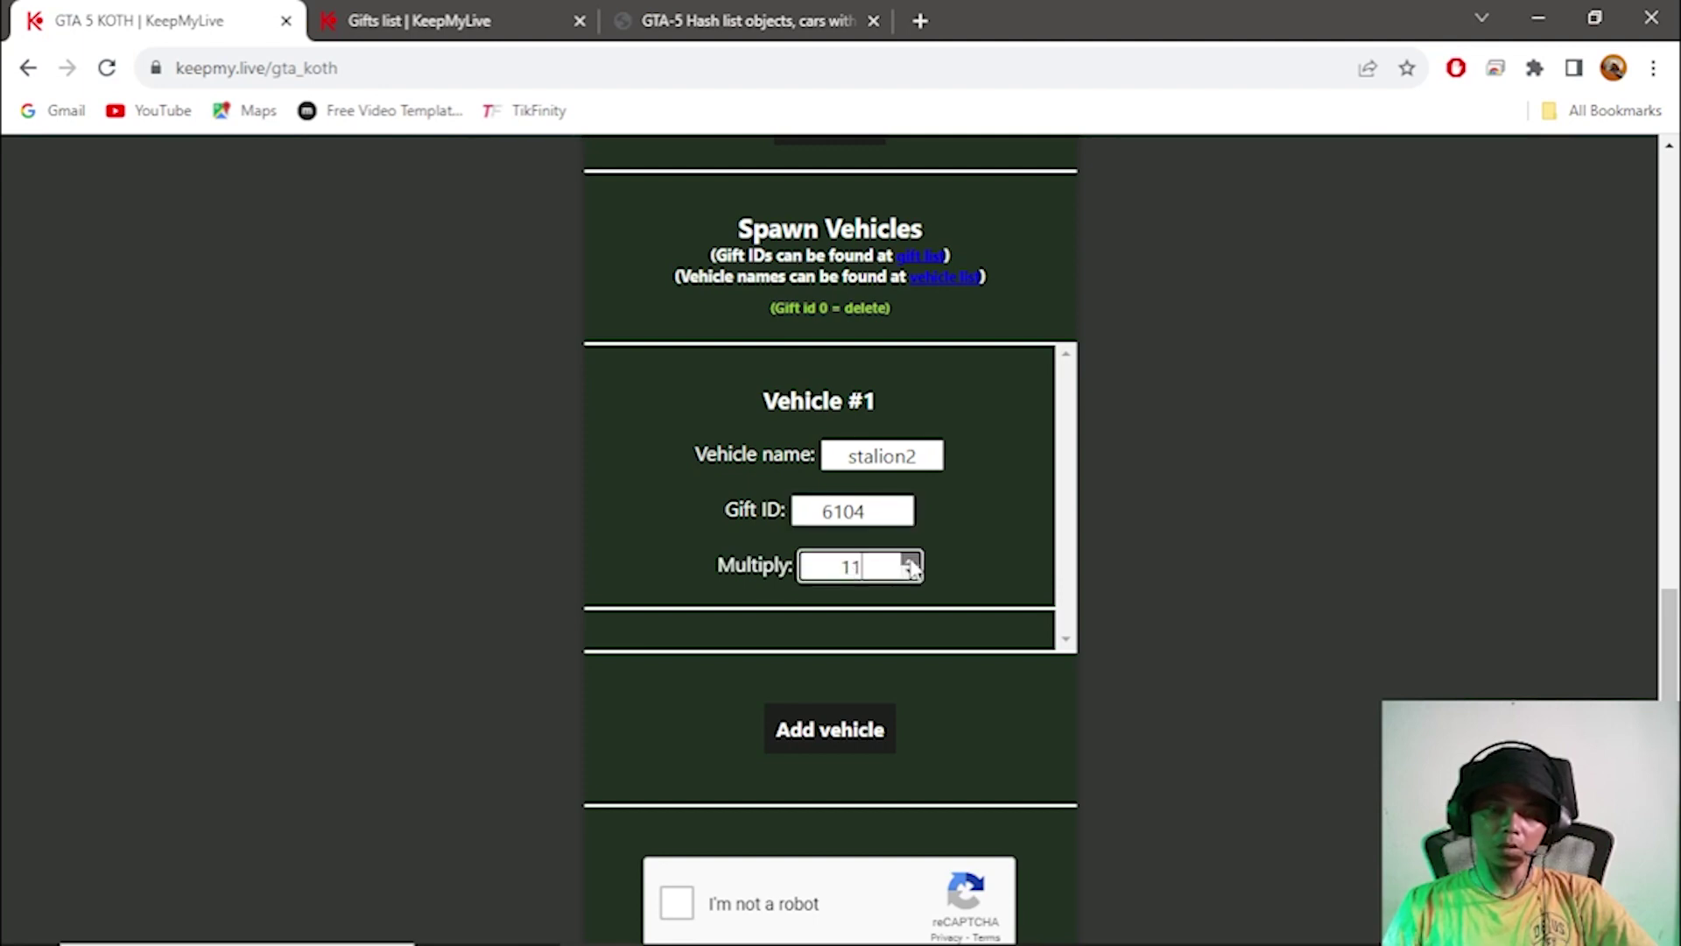
Set the Multiply value of Vehicle #1 to 50.
double_click(852, 567)
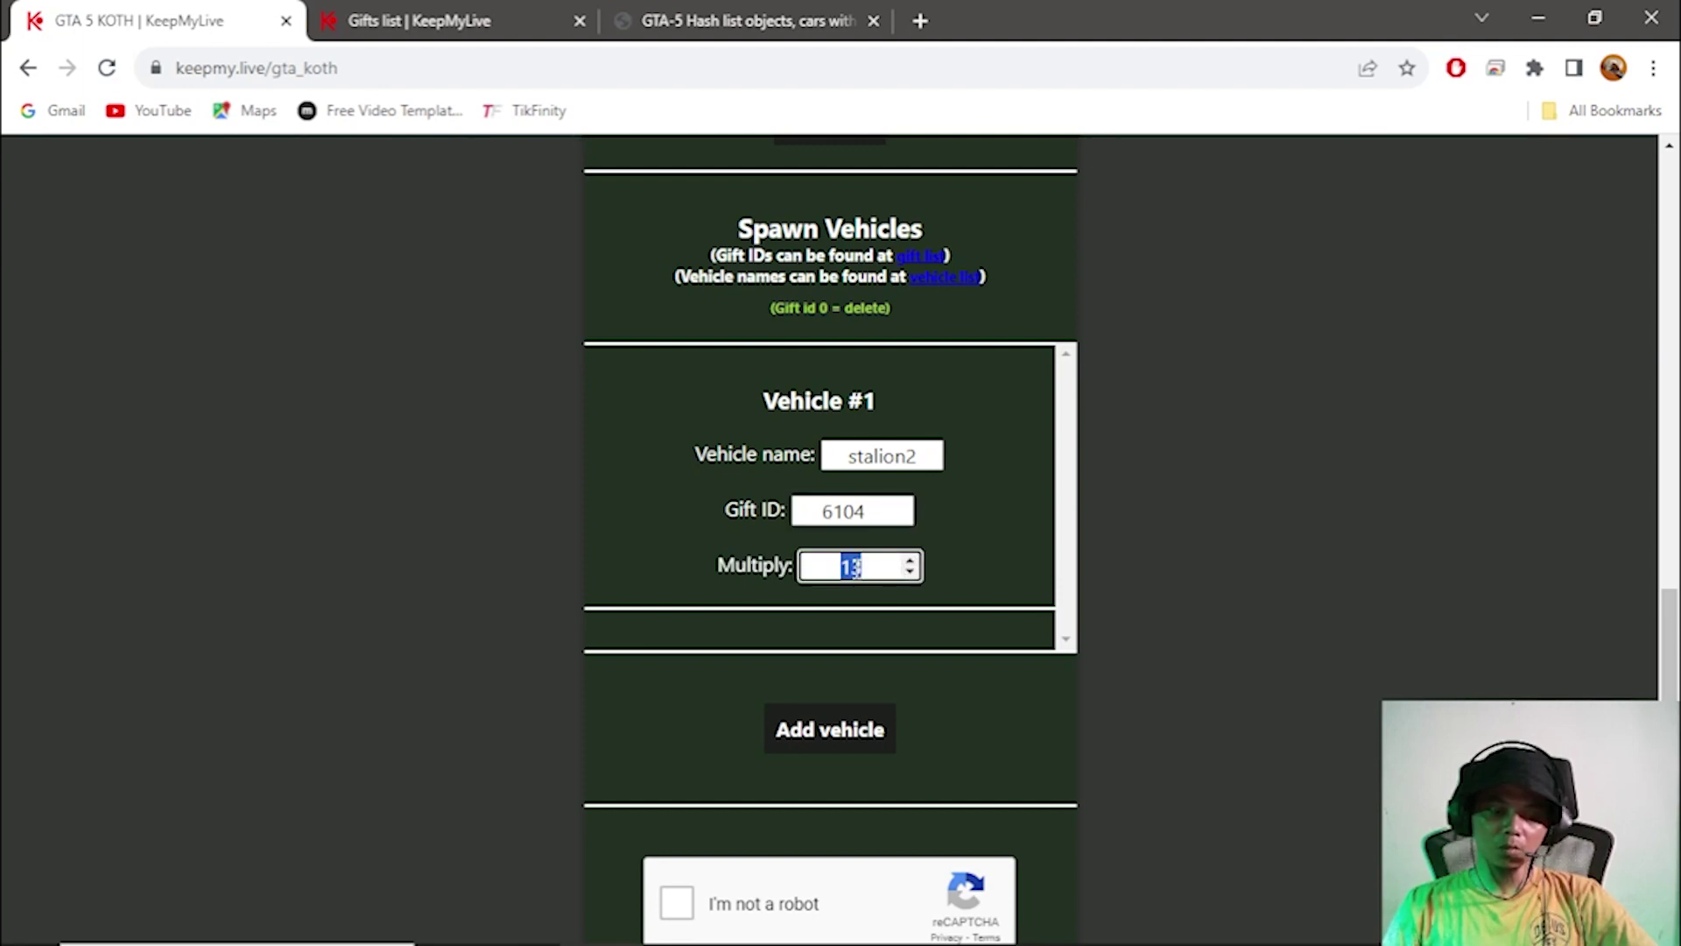
text(5)
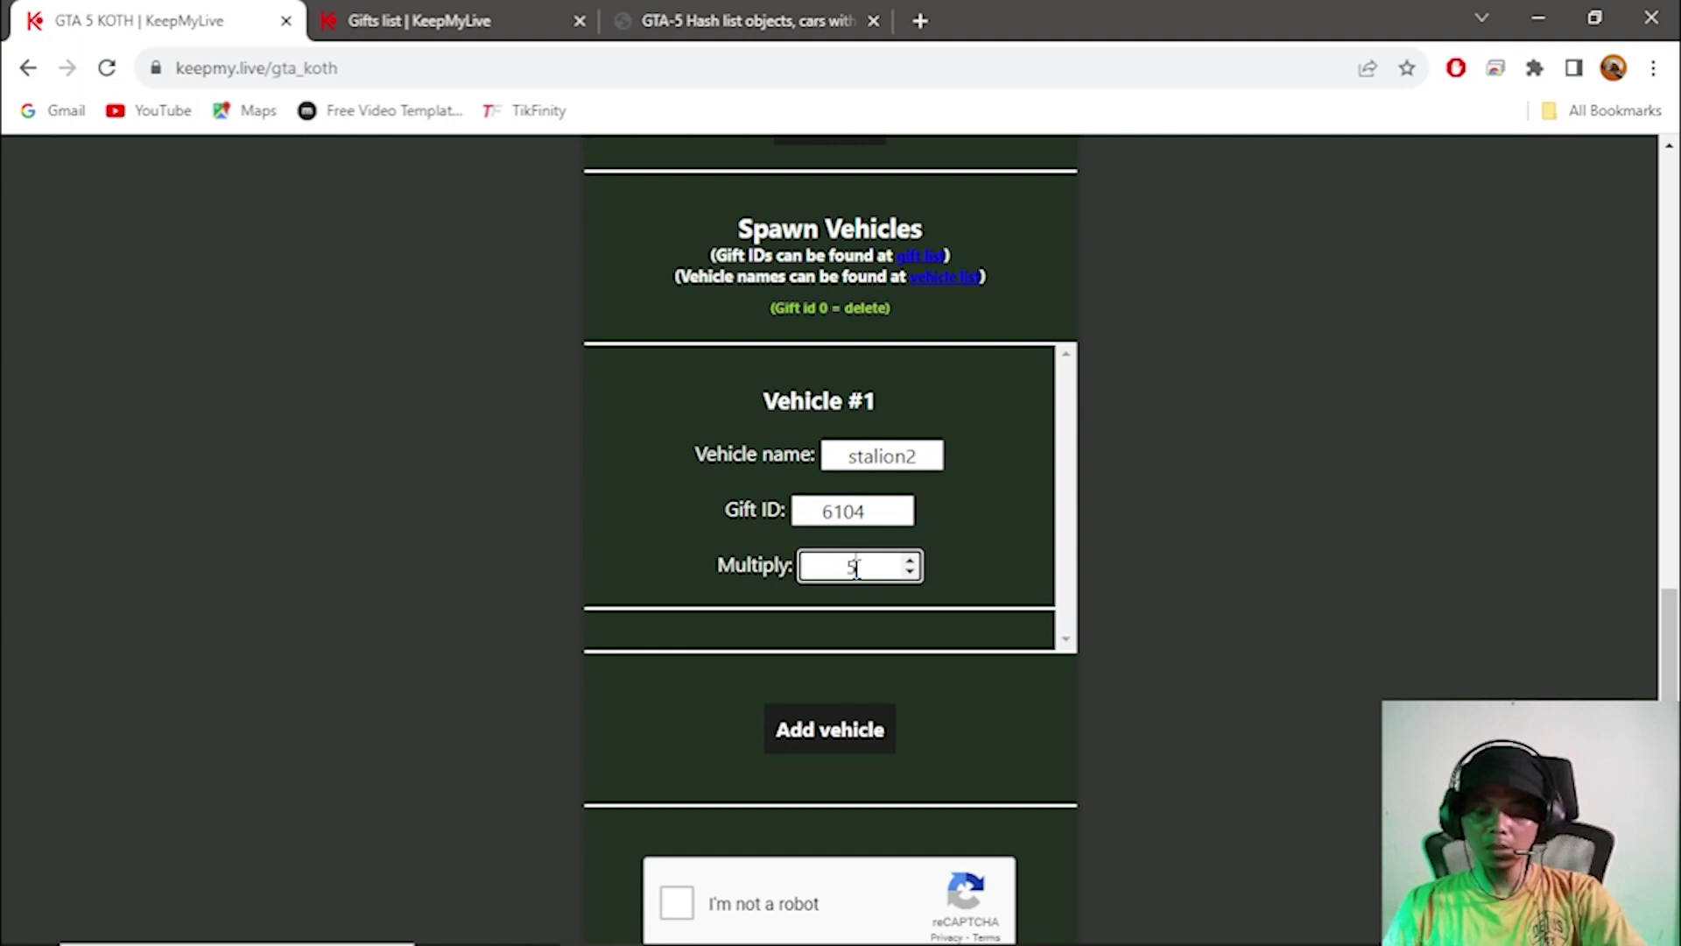
text(0)
scroll(1007, 671, down, 1)
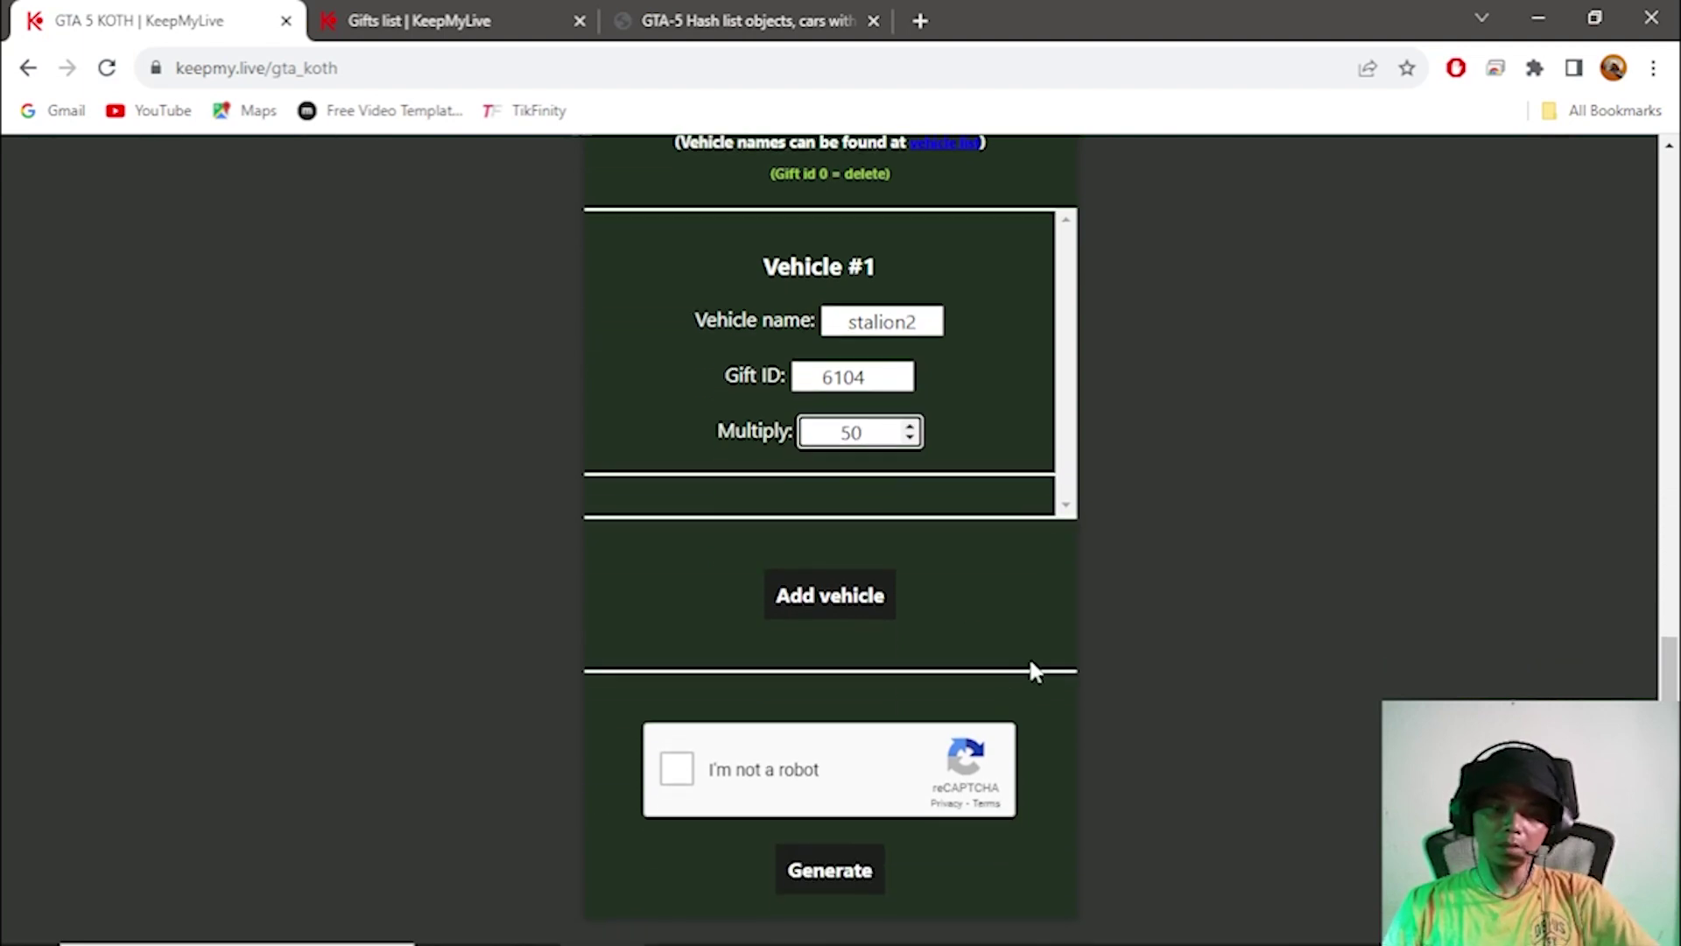
scroll(1029, 662, up, 1)
click(1028, 686)
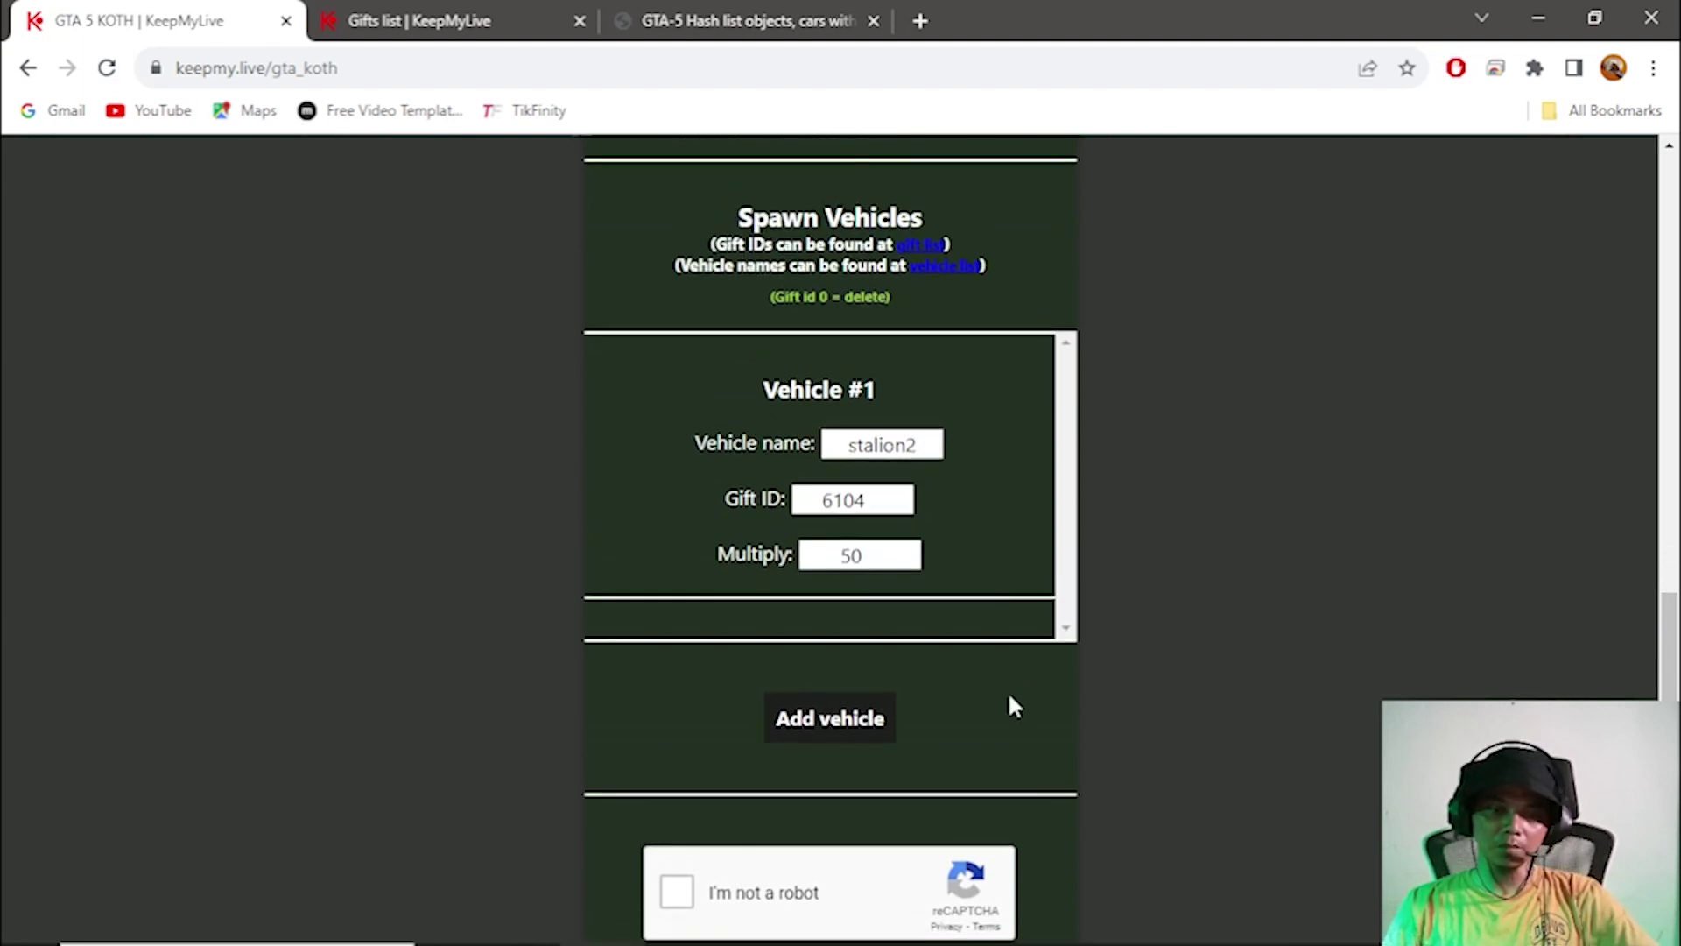
Open the props list linked in the Spawn Props section in a new tab and switch to it.
scroll(1009, 696, up, 7)
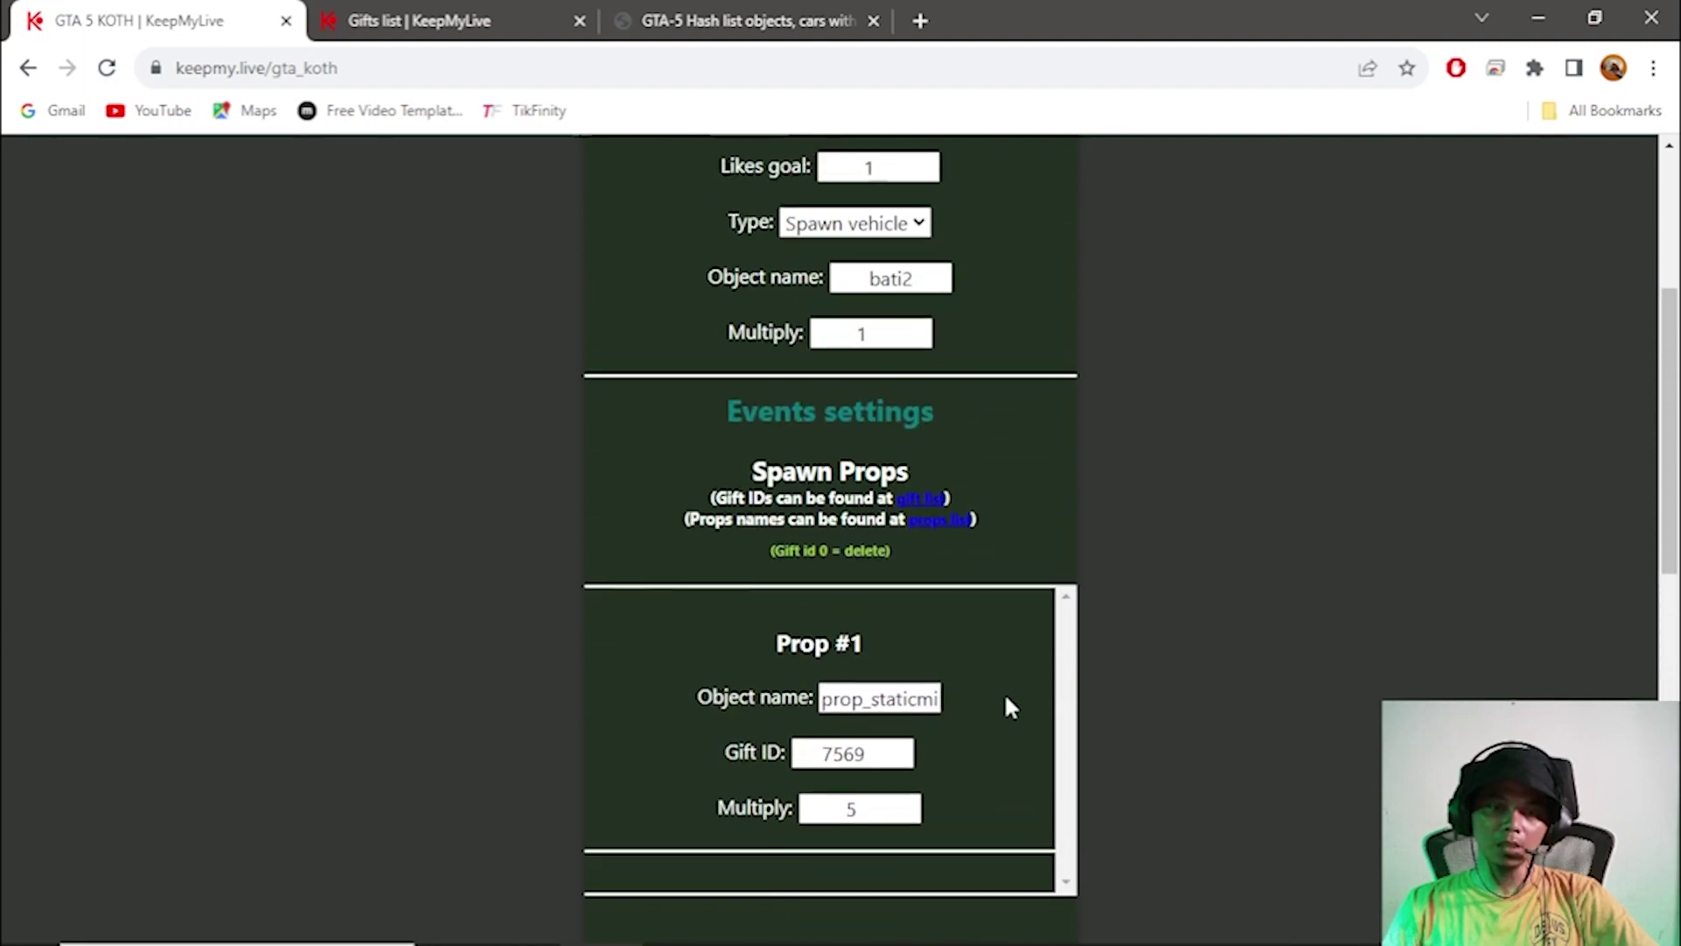
scroll(1005, 701, down, 1)
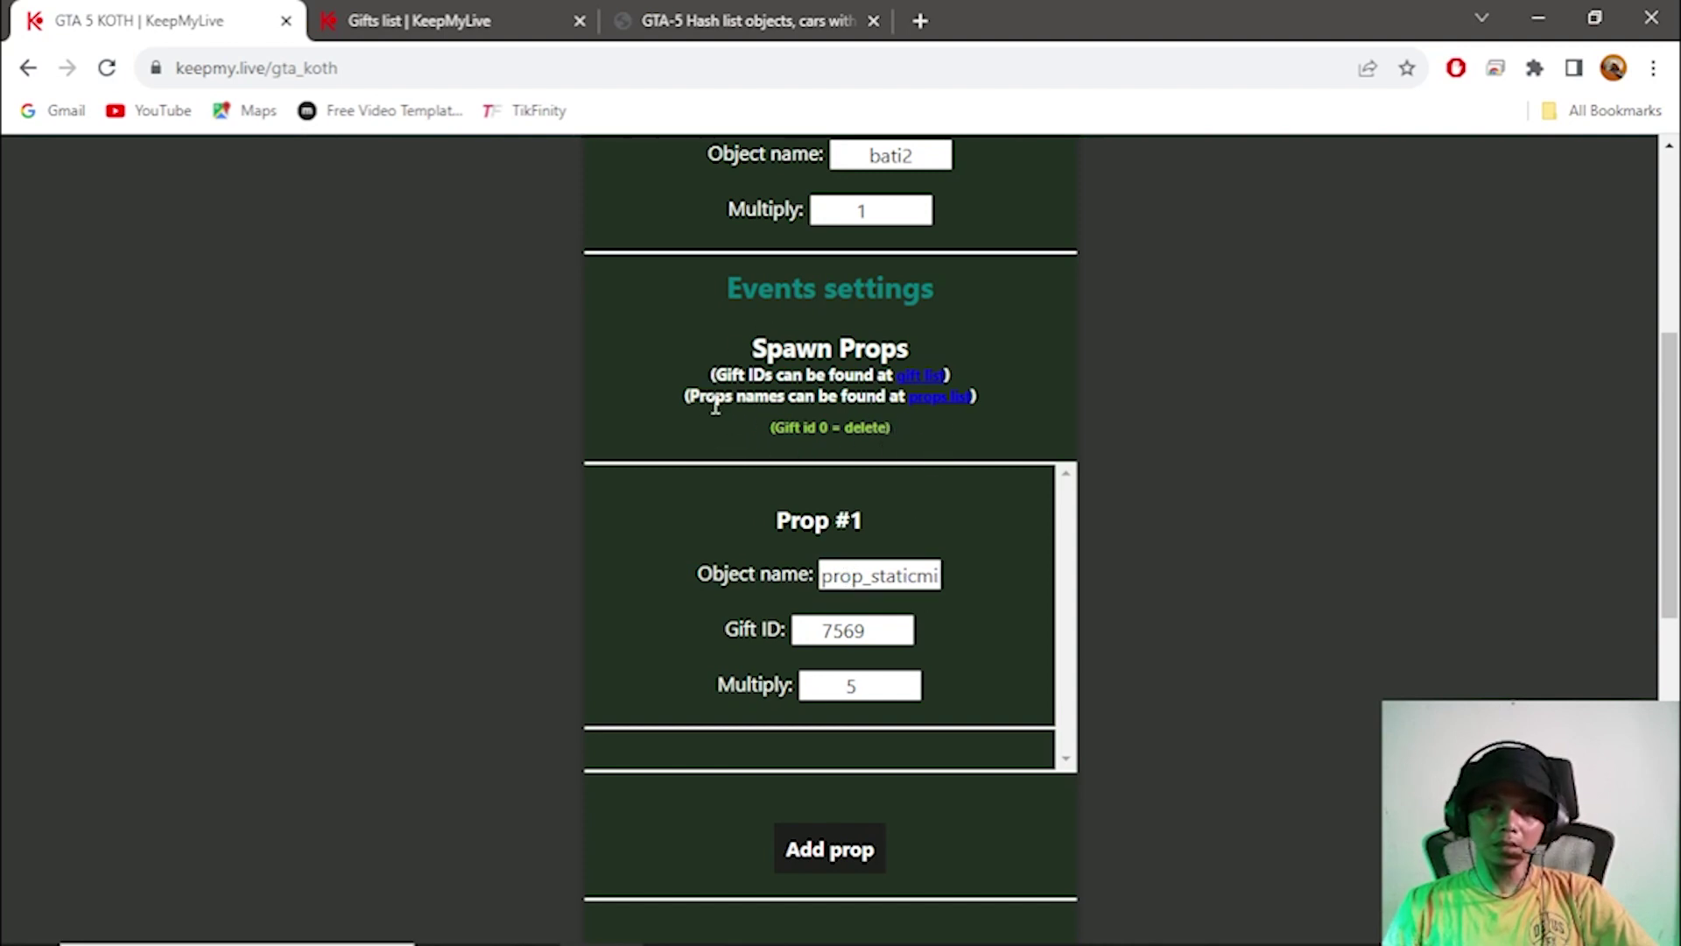
right_click(942, 411)
click(1022, 422)
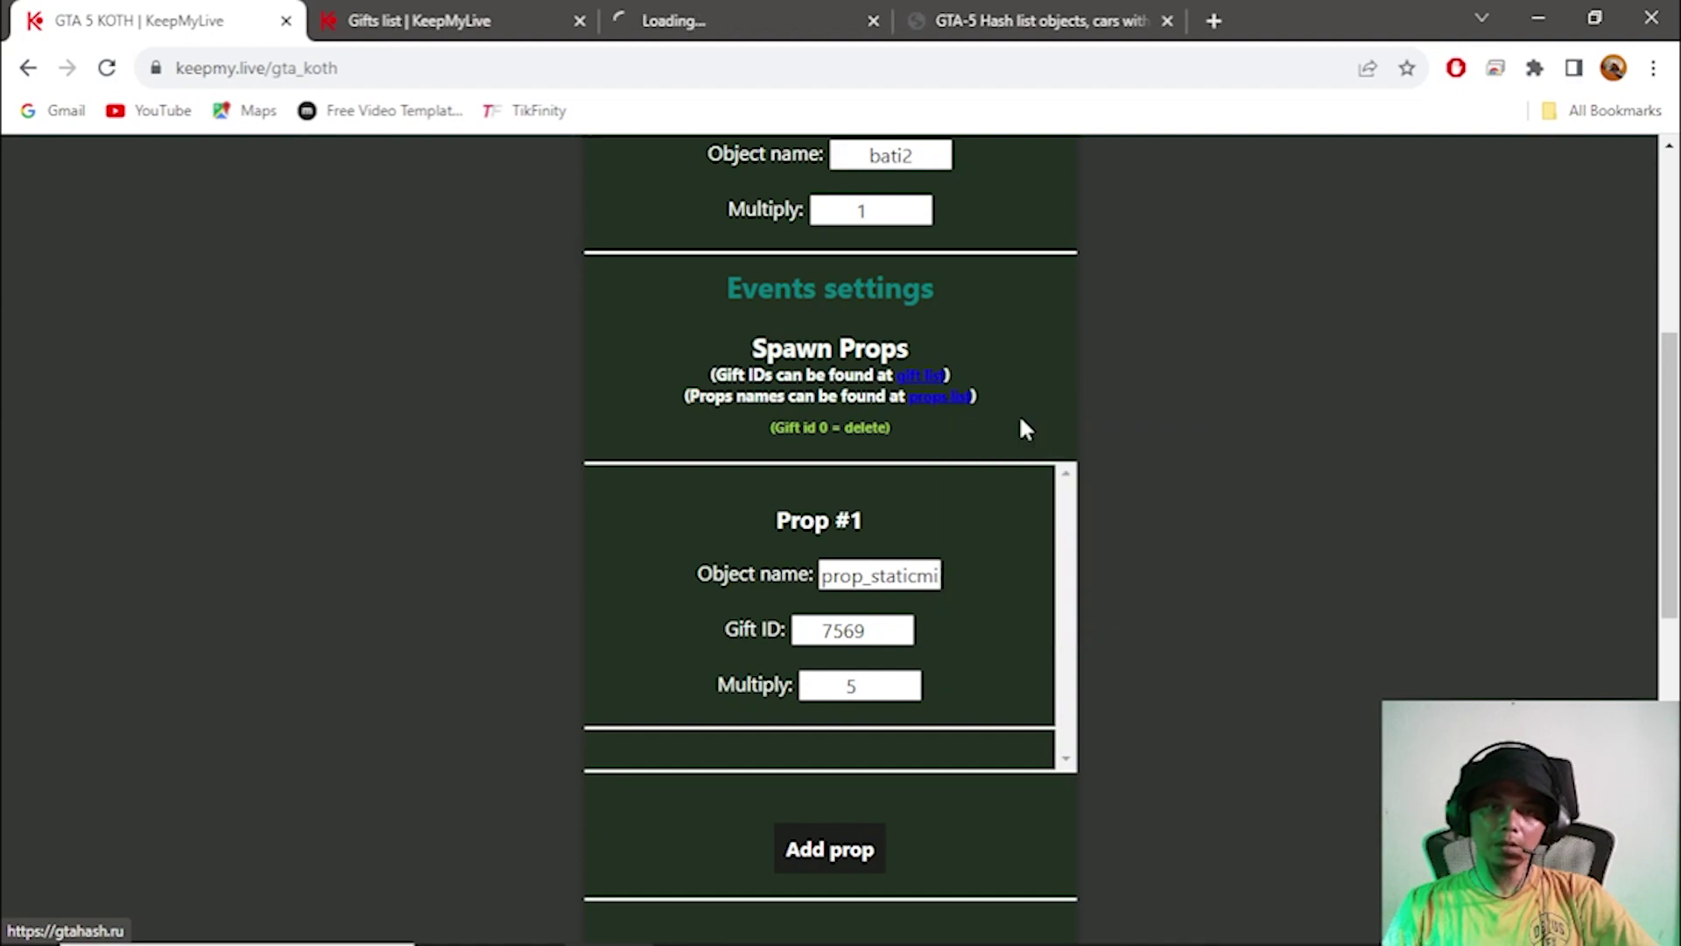
click(700, 21)
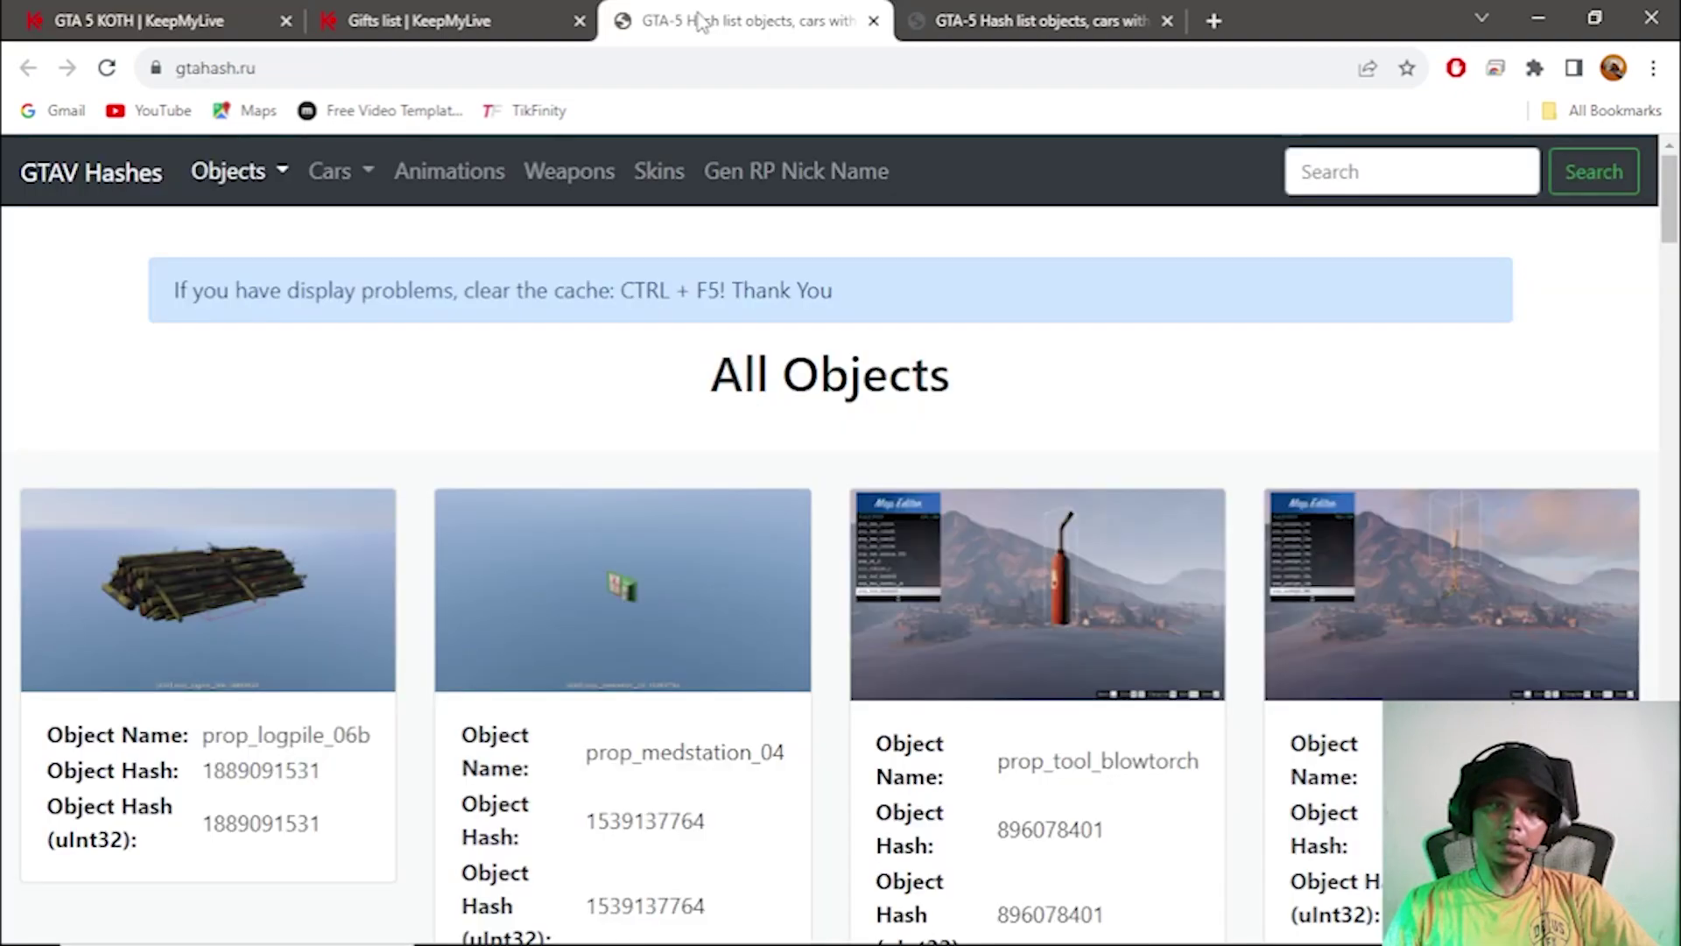
Browse the pictures and object names on the first page of All Objects and continue on page 2.
scroll(1144, 506, down, 10)
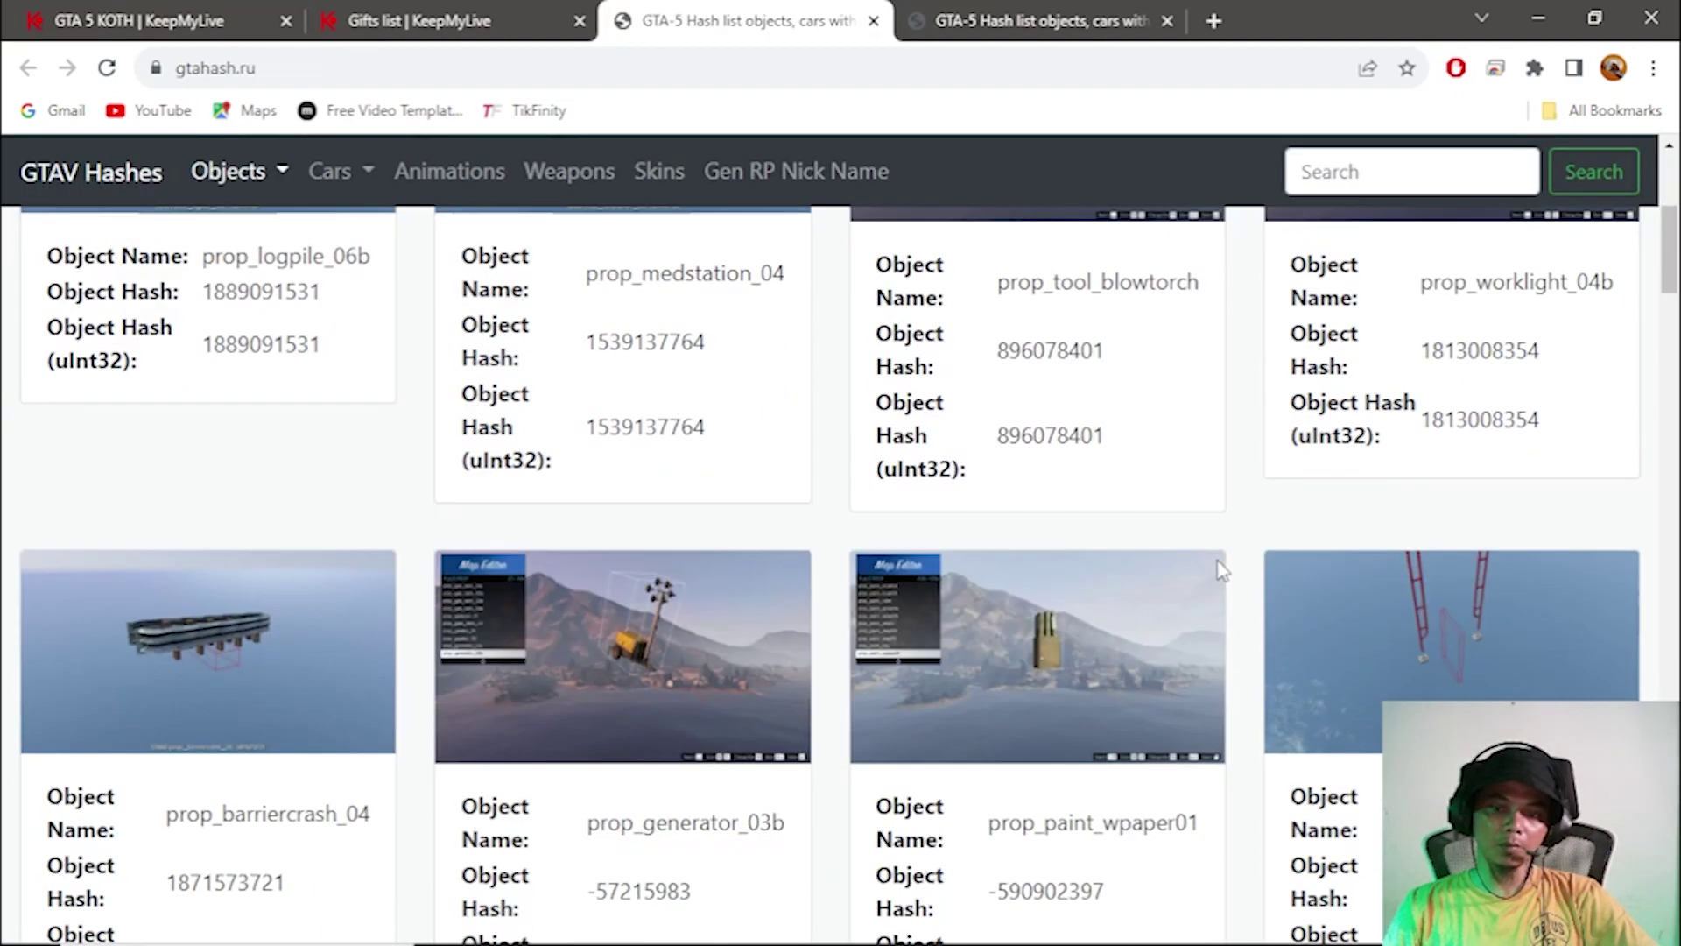
scroll(1223, 570, down, 15)
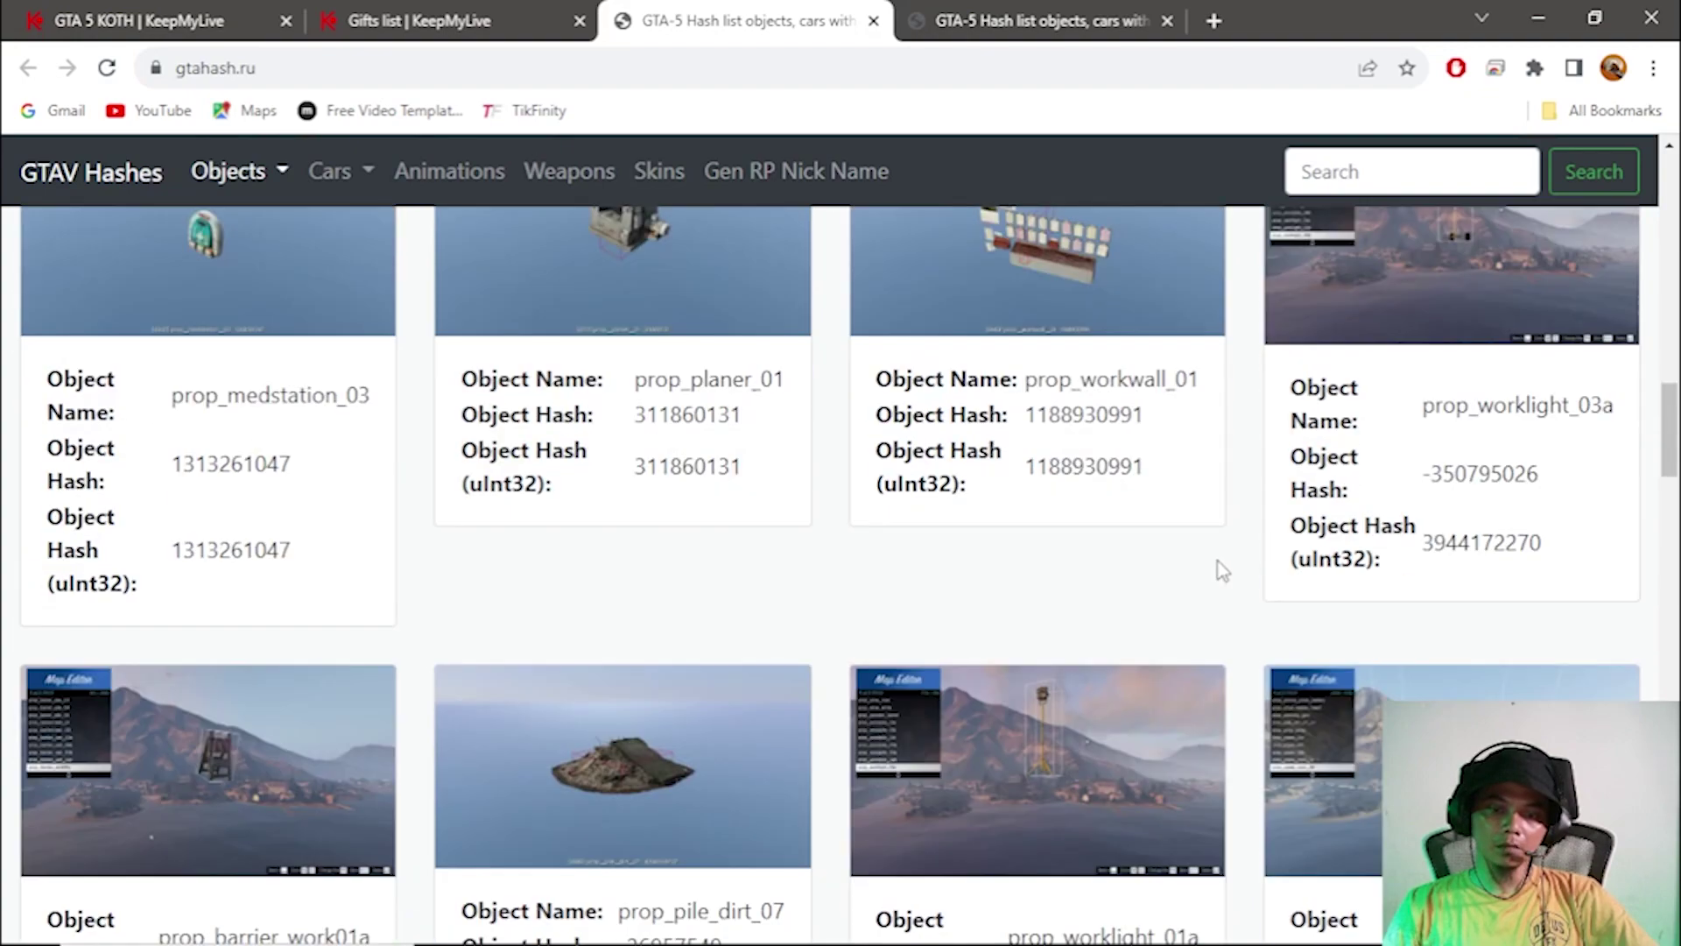
scroll(1222, 570, down, 20)
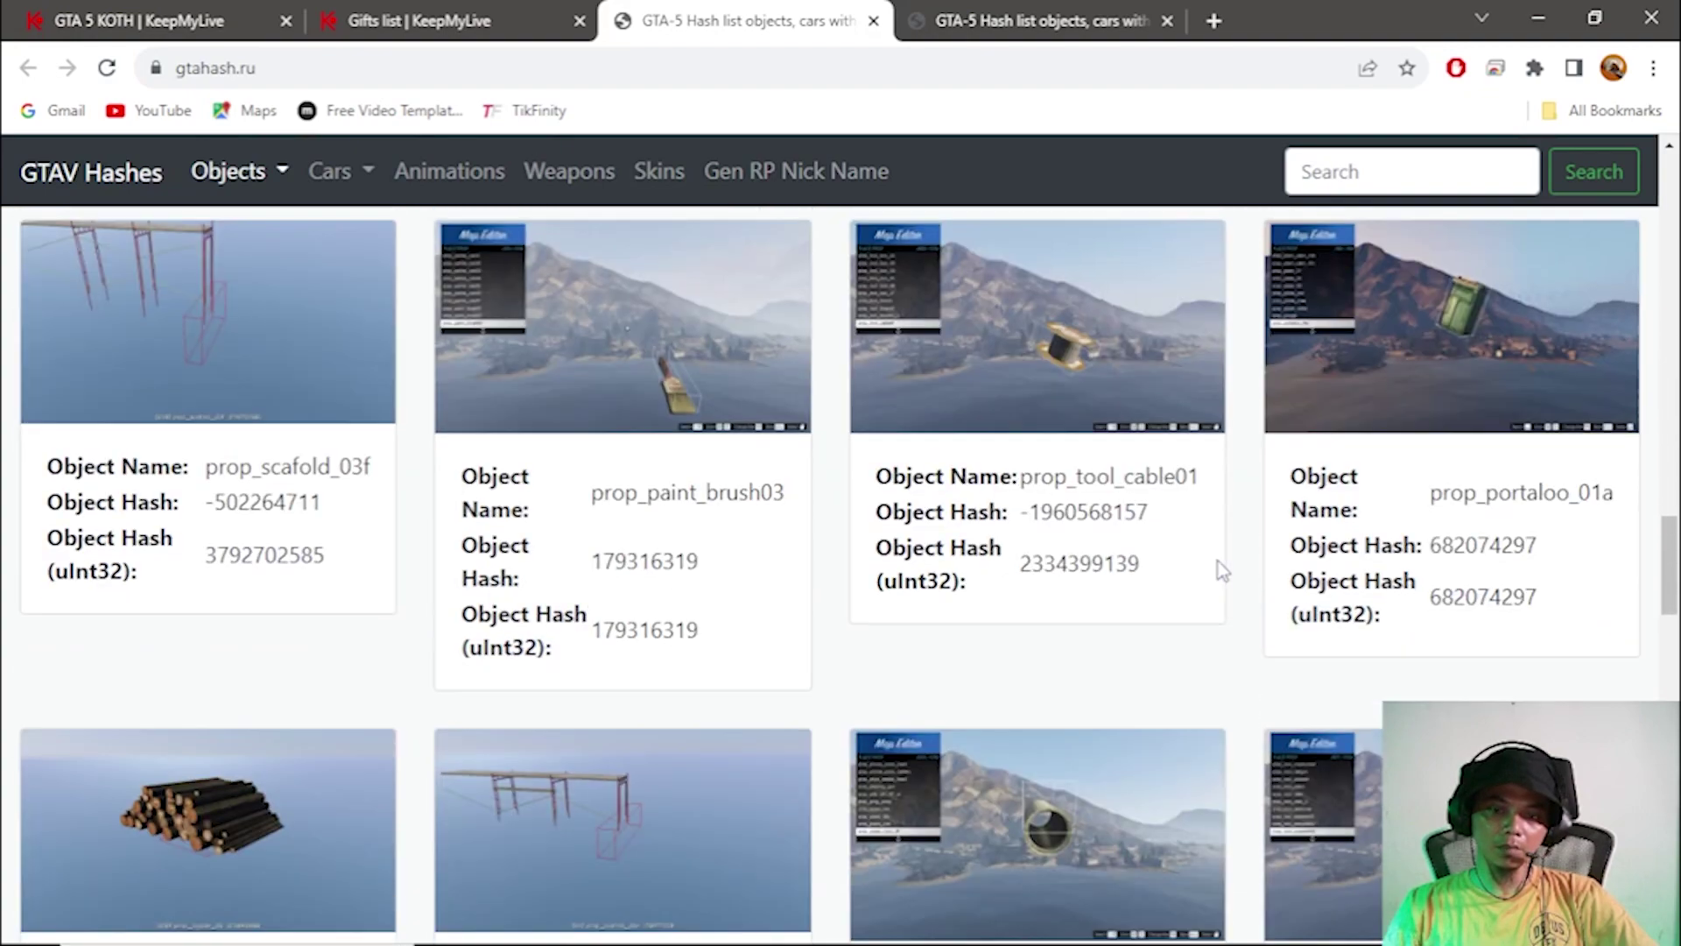
scroll(1222, 570, down, 6)
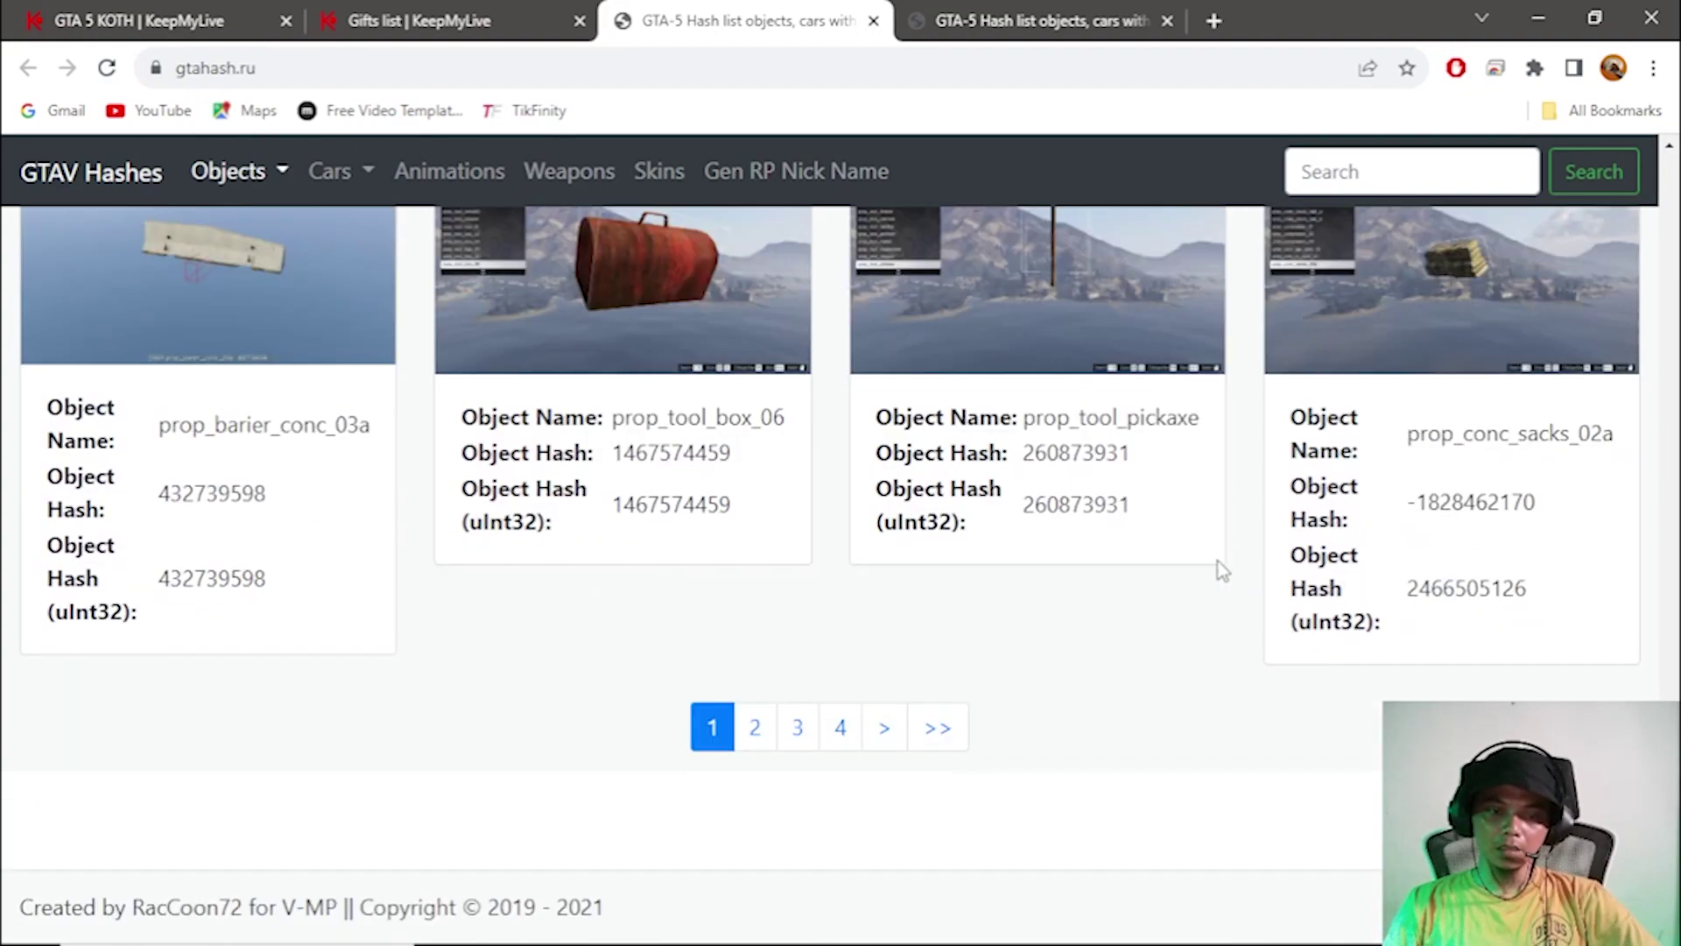
click(758, 732)
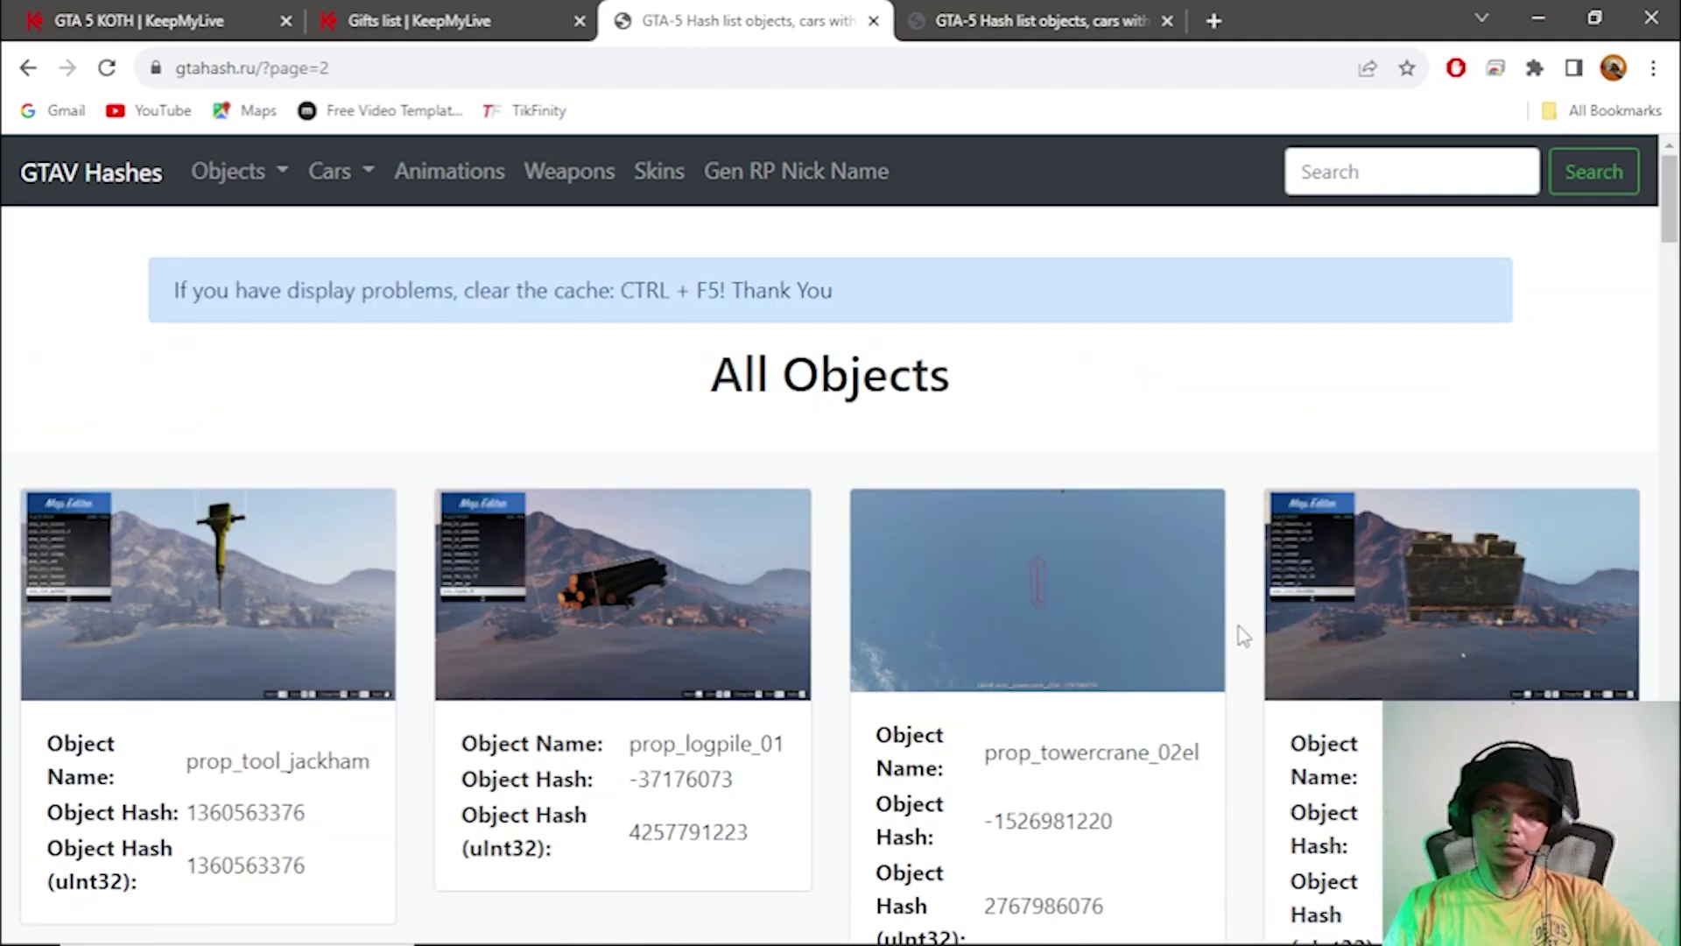
scroll(1243, 627, down, 5)
scroll(1252, 626, down, 3)
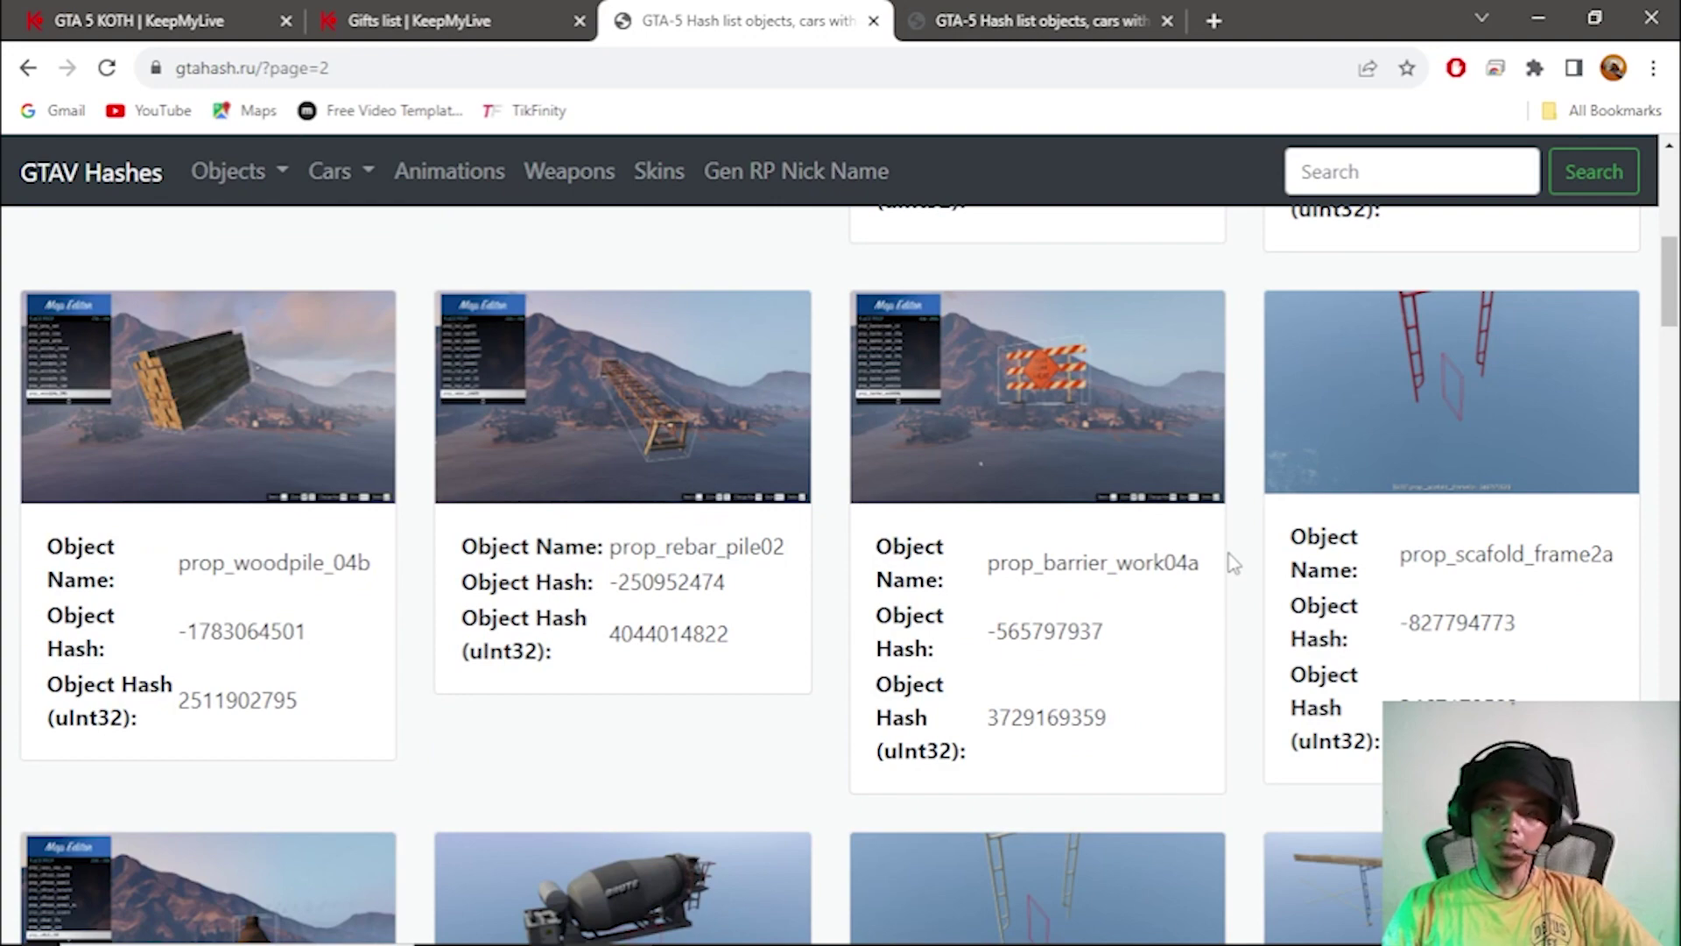
scroll(1246, 622, down, 4)
scroll(1247, 623, down, 4)
scroll(1243, 622, up, 5)
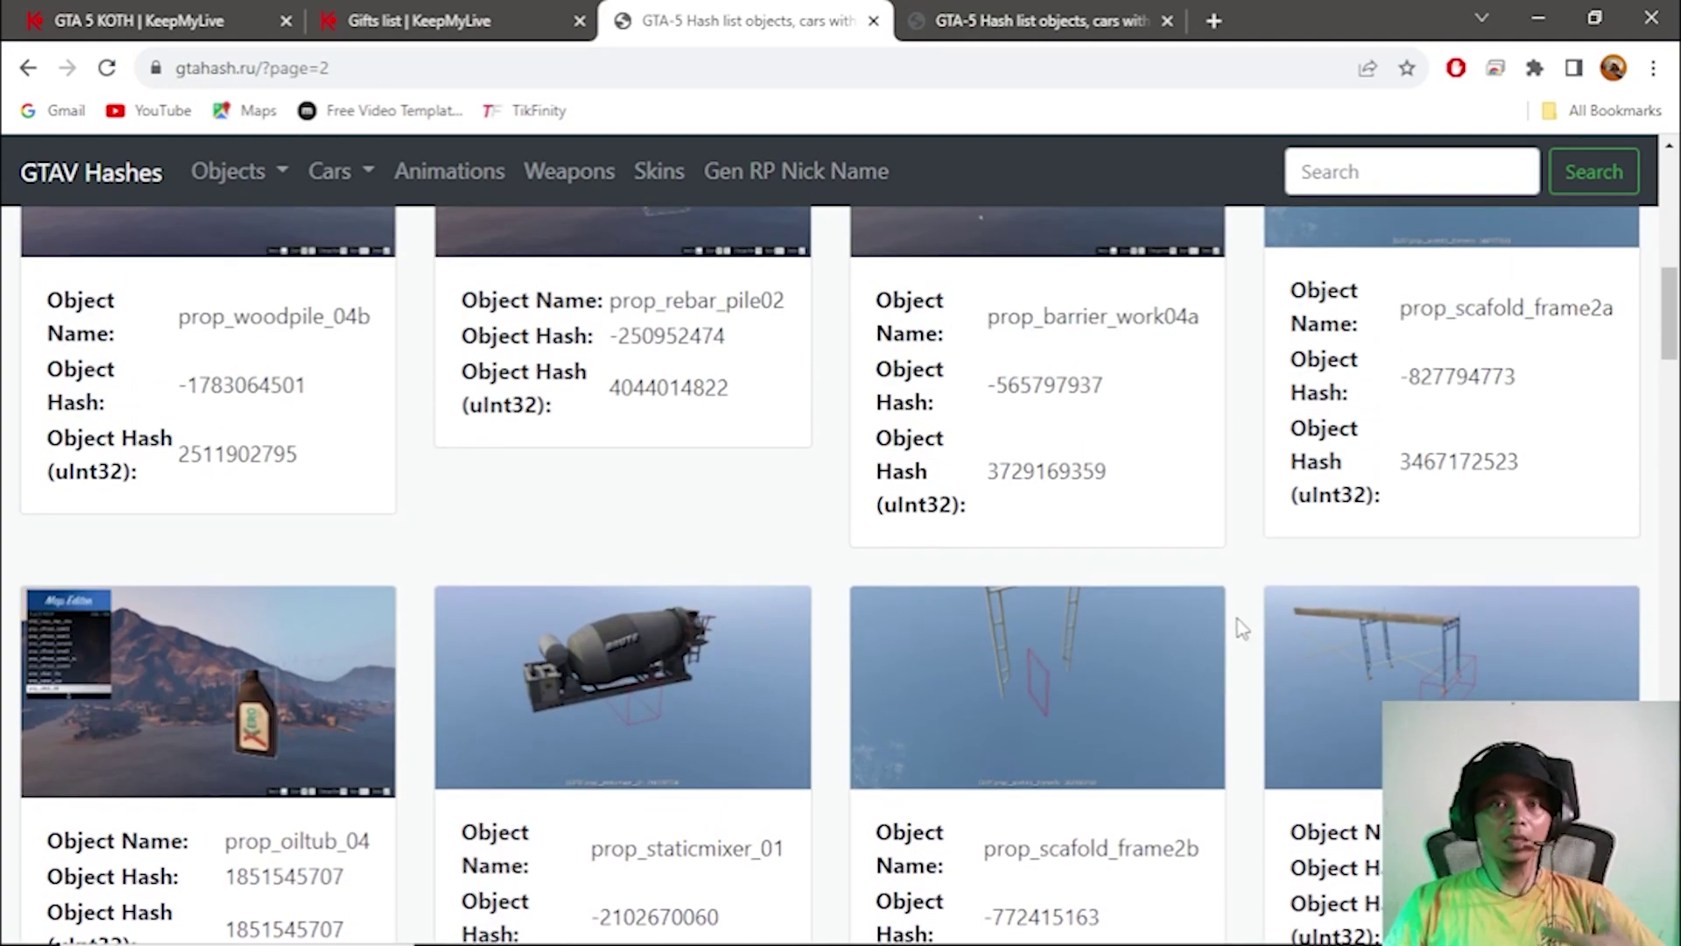
scroll(1242, 627, down, 3)
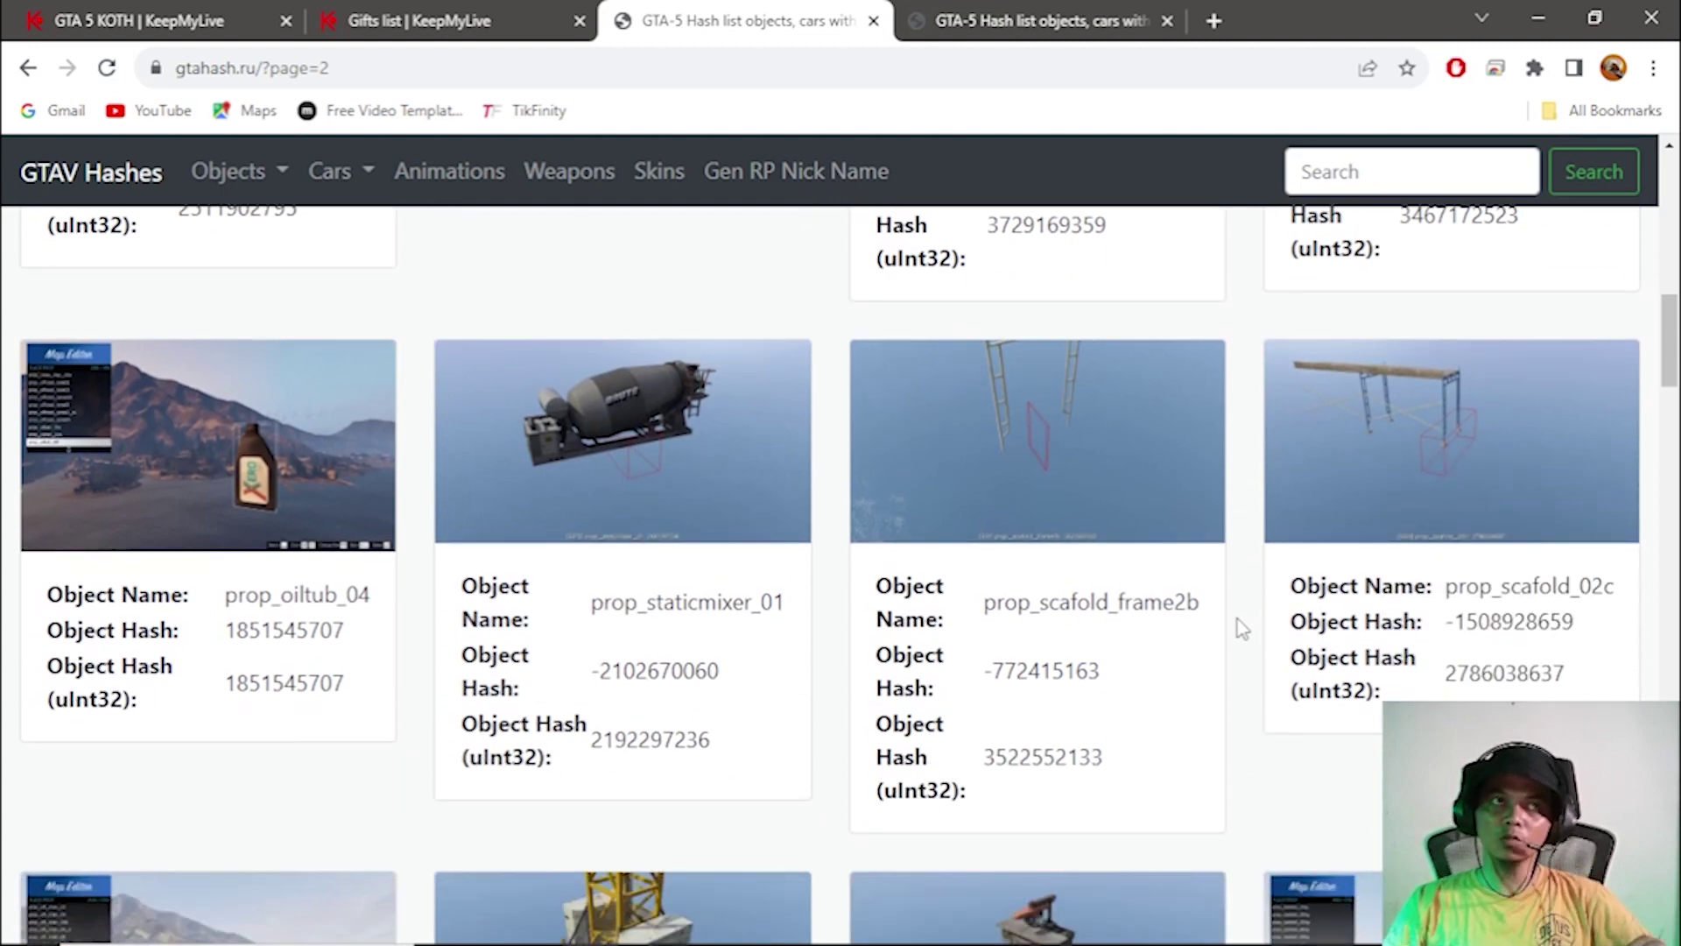
scroll(1242, 629, down, 2)
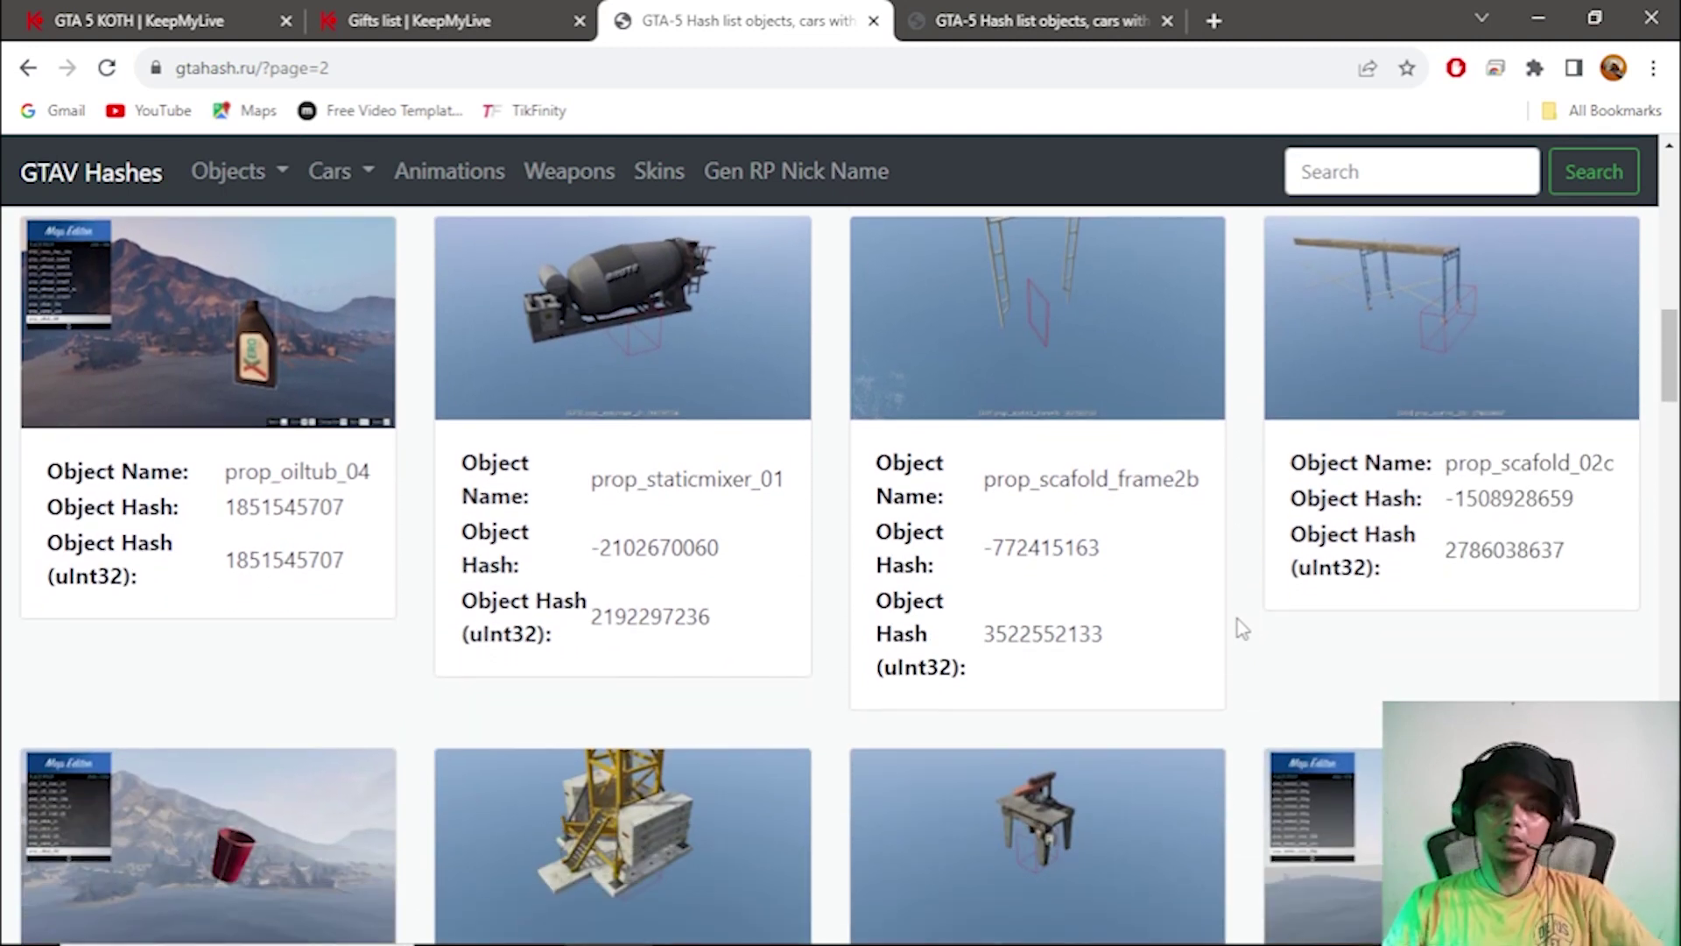
scroll(1242, 629, up, 1)
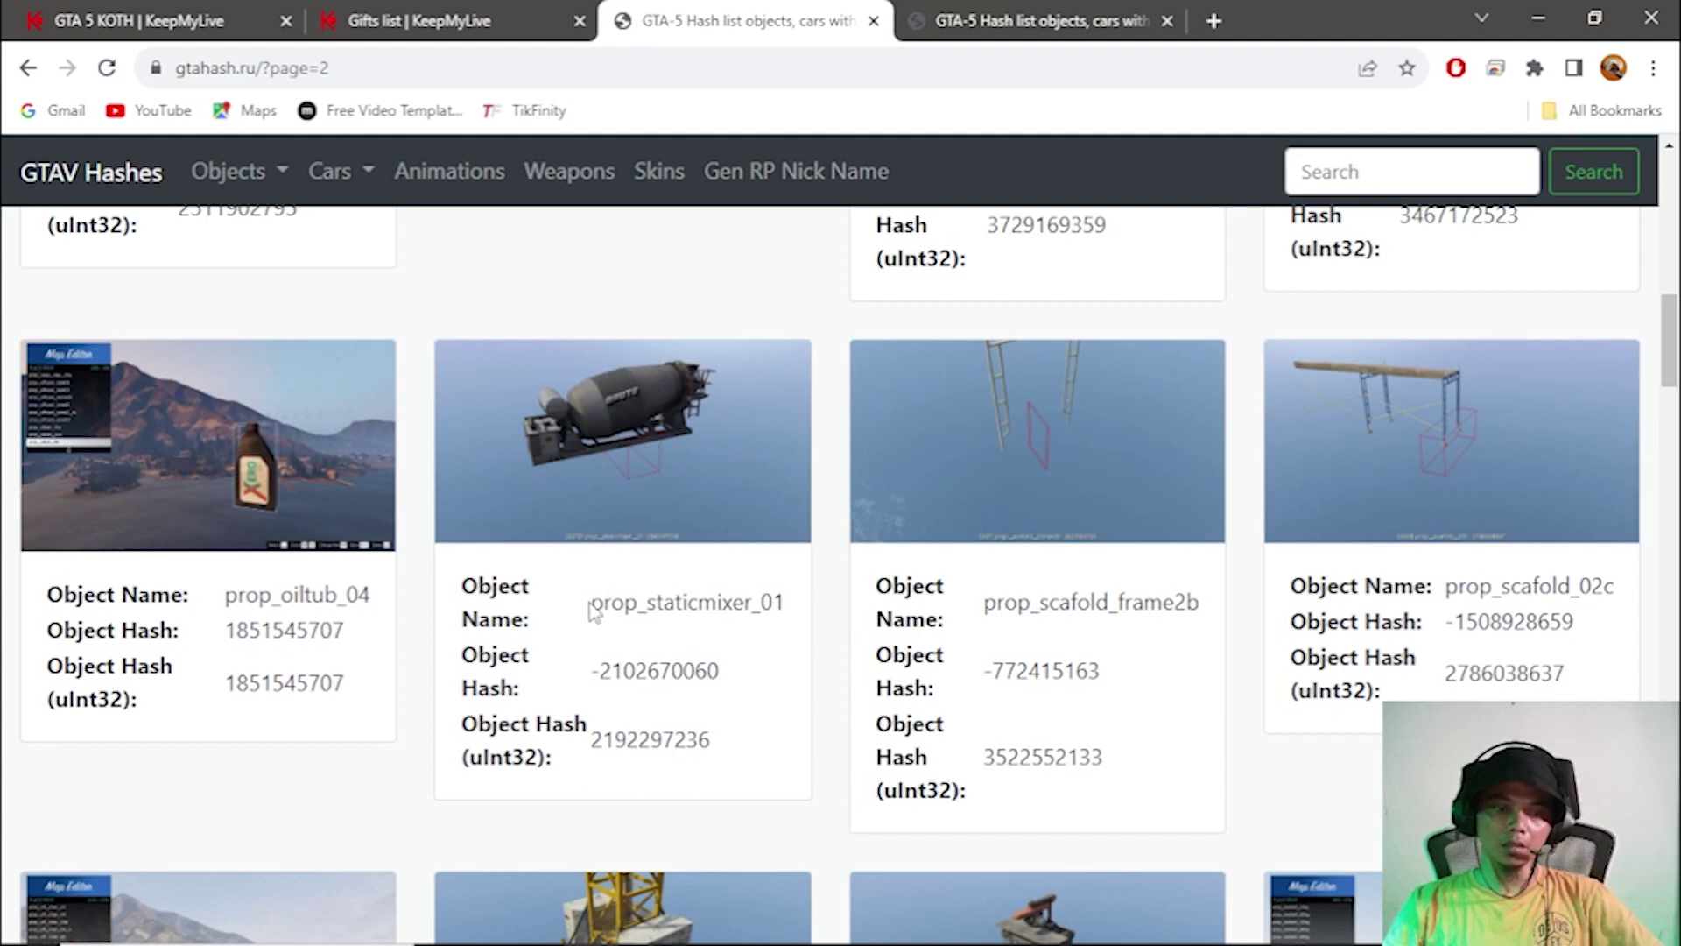
Copy the object name prop_staticmixer_01 from the objects list and paste it as Prop #1's Object name in the King Of The Hill settings.
drag(595, 601, 779, 602)
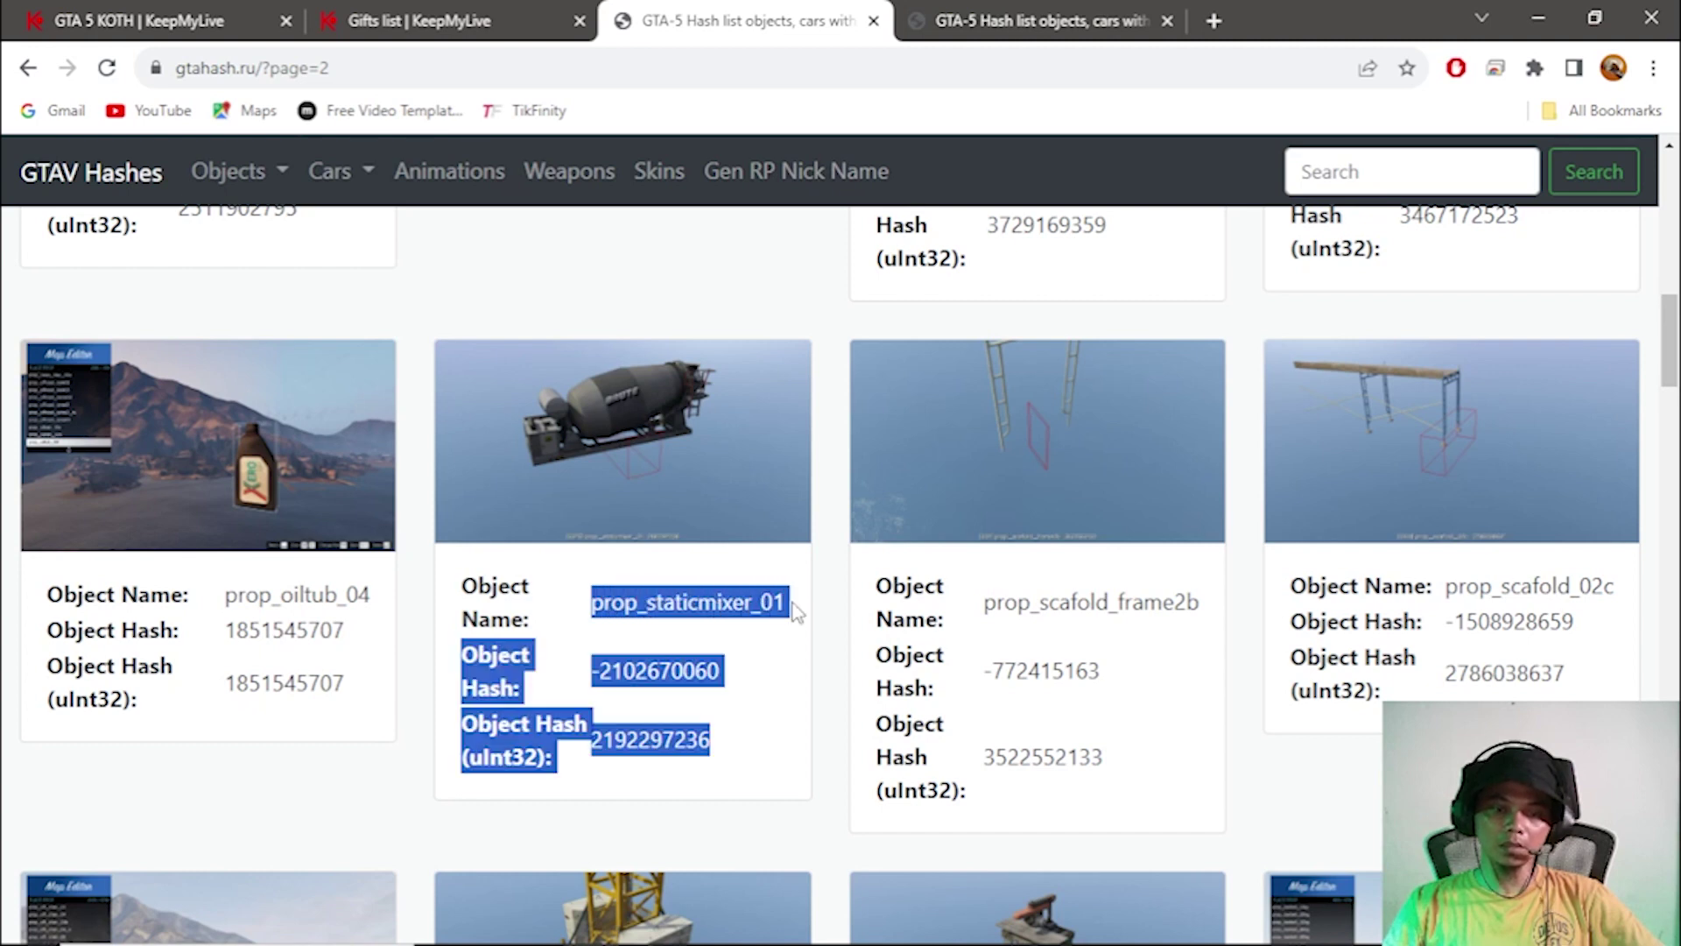
click(784, 603)
drag(759, 610, 593, 604)
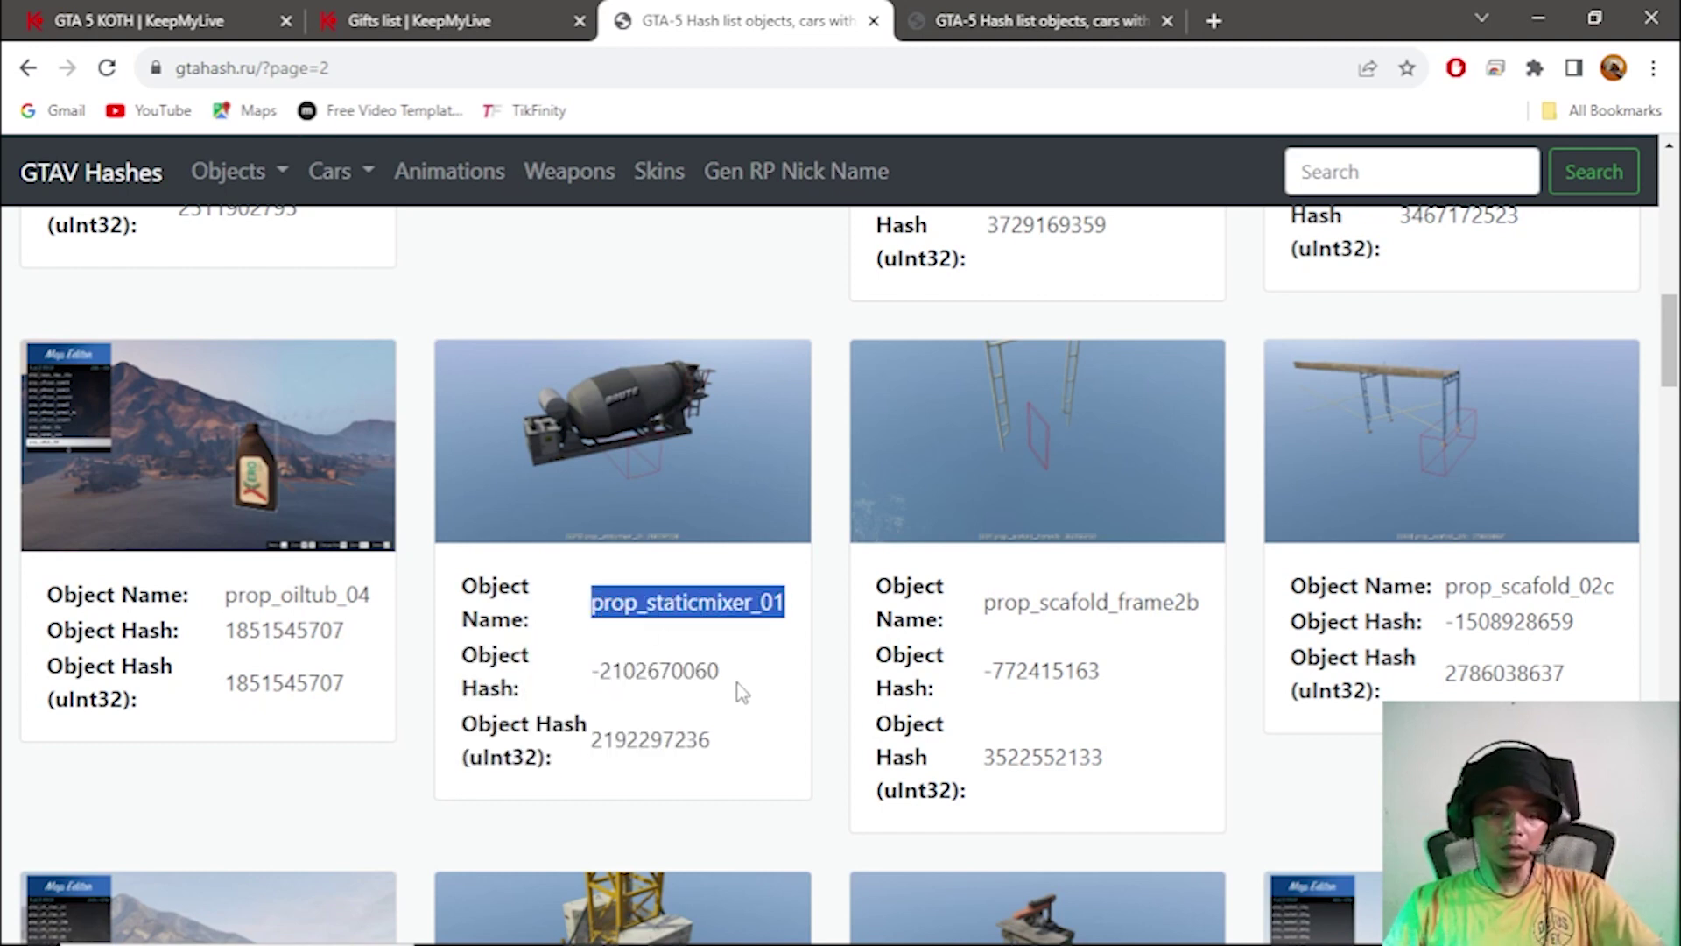
key(ctrl+c)
click(147, 11)
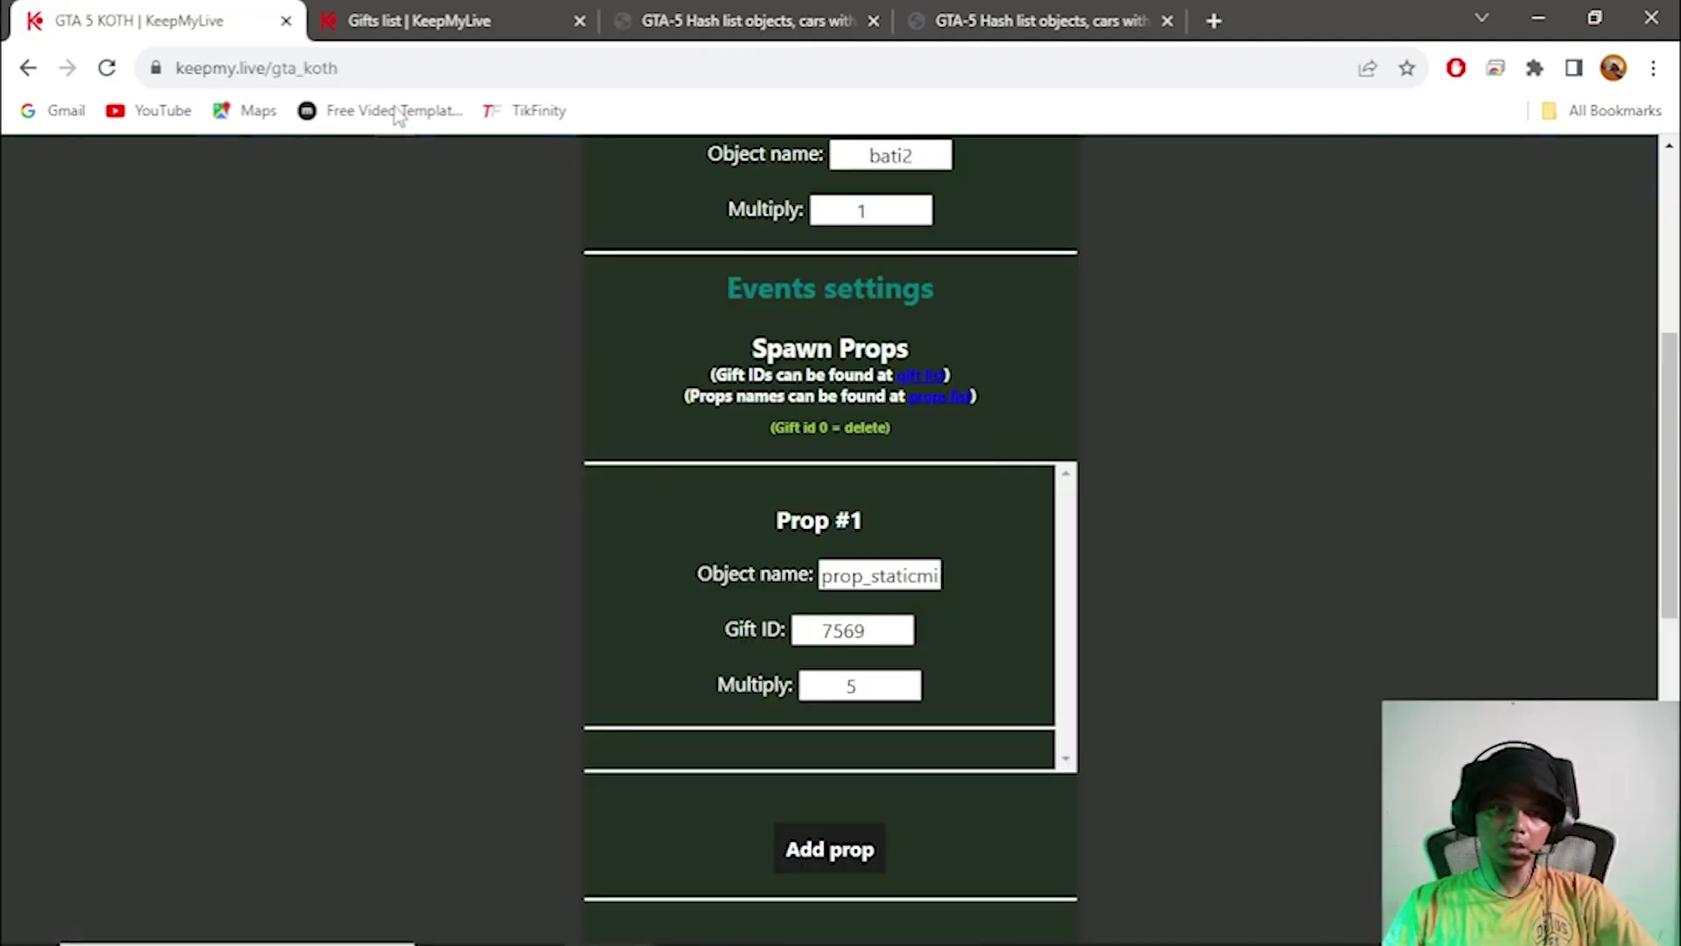
click(880, 578)
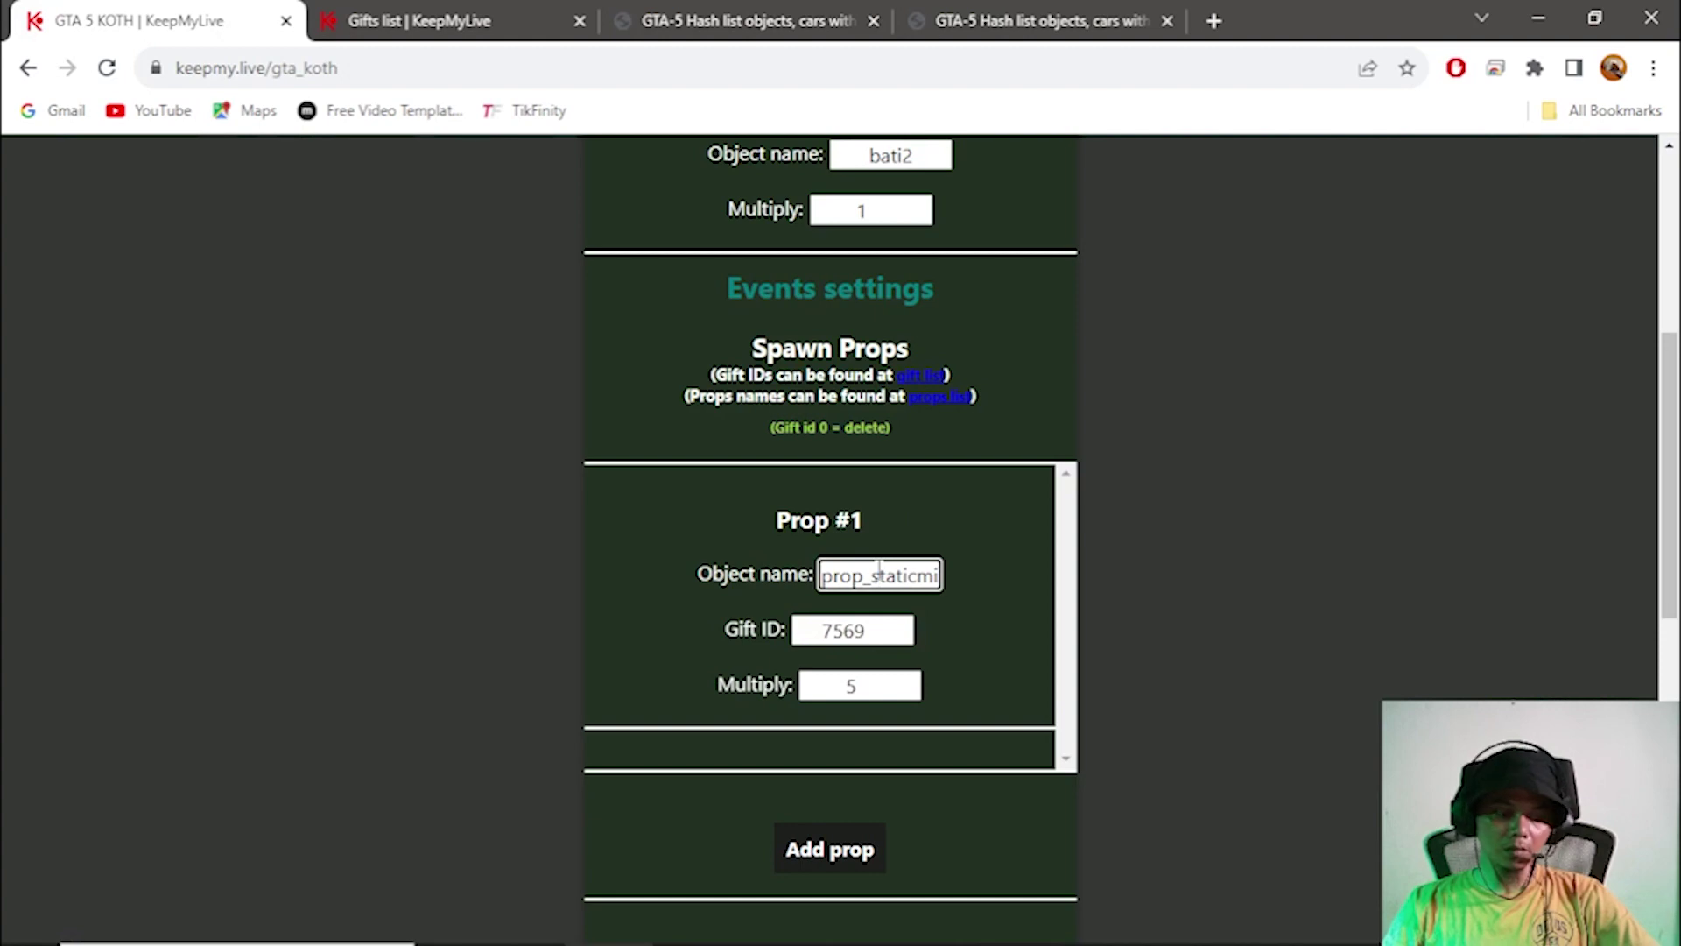
double_click(879, 571)
key(ctrl+v)
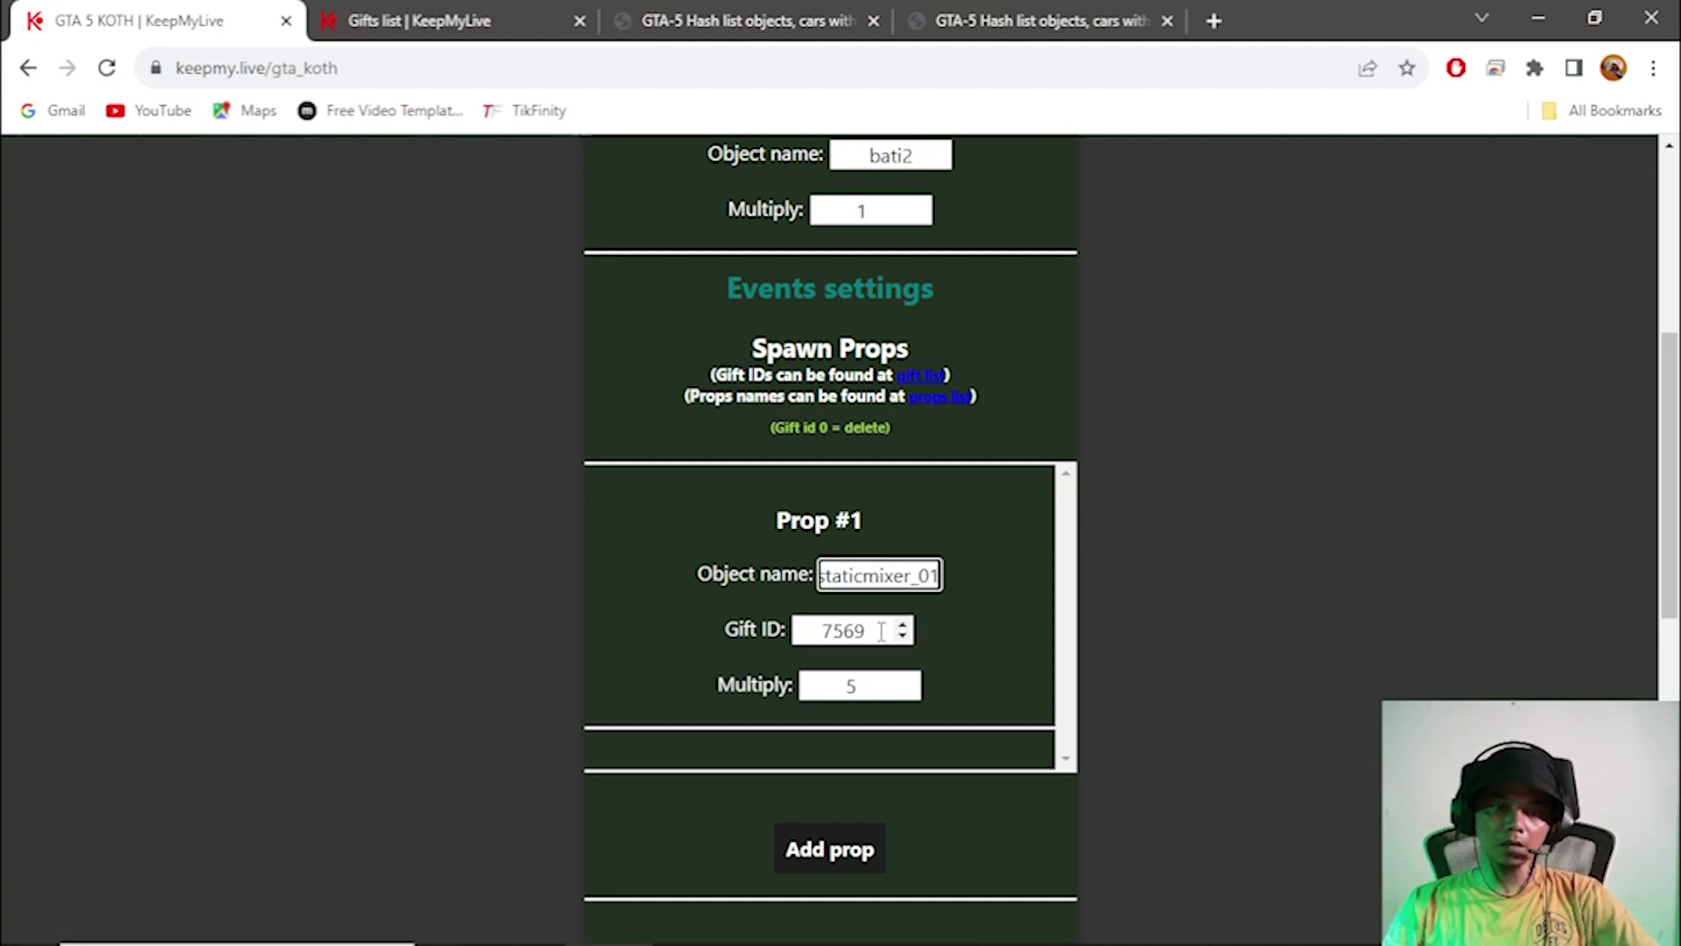
Find the Money Gun gift costing 500 in the gift list and copy its ID, 7168.
click(879, 635)
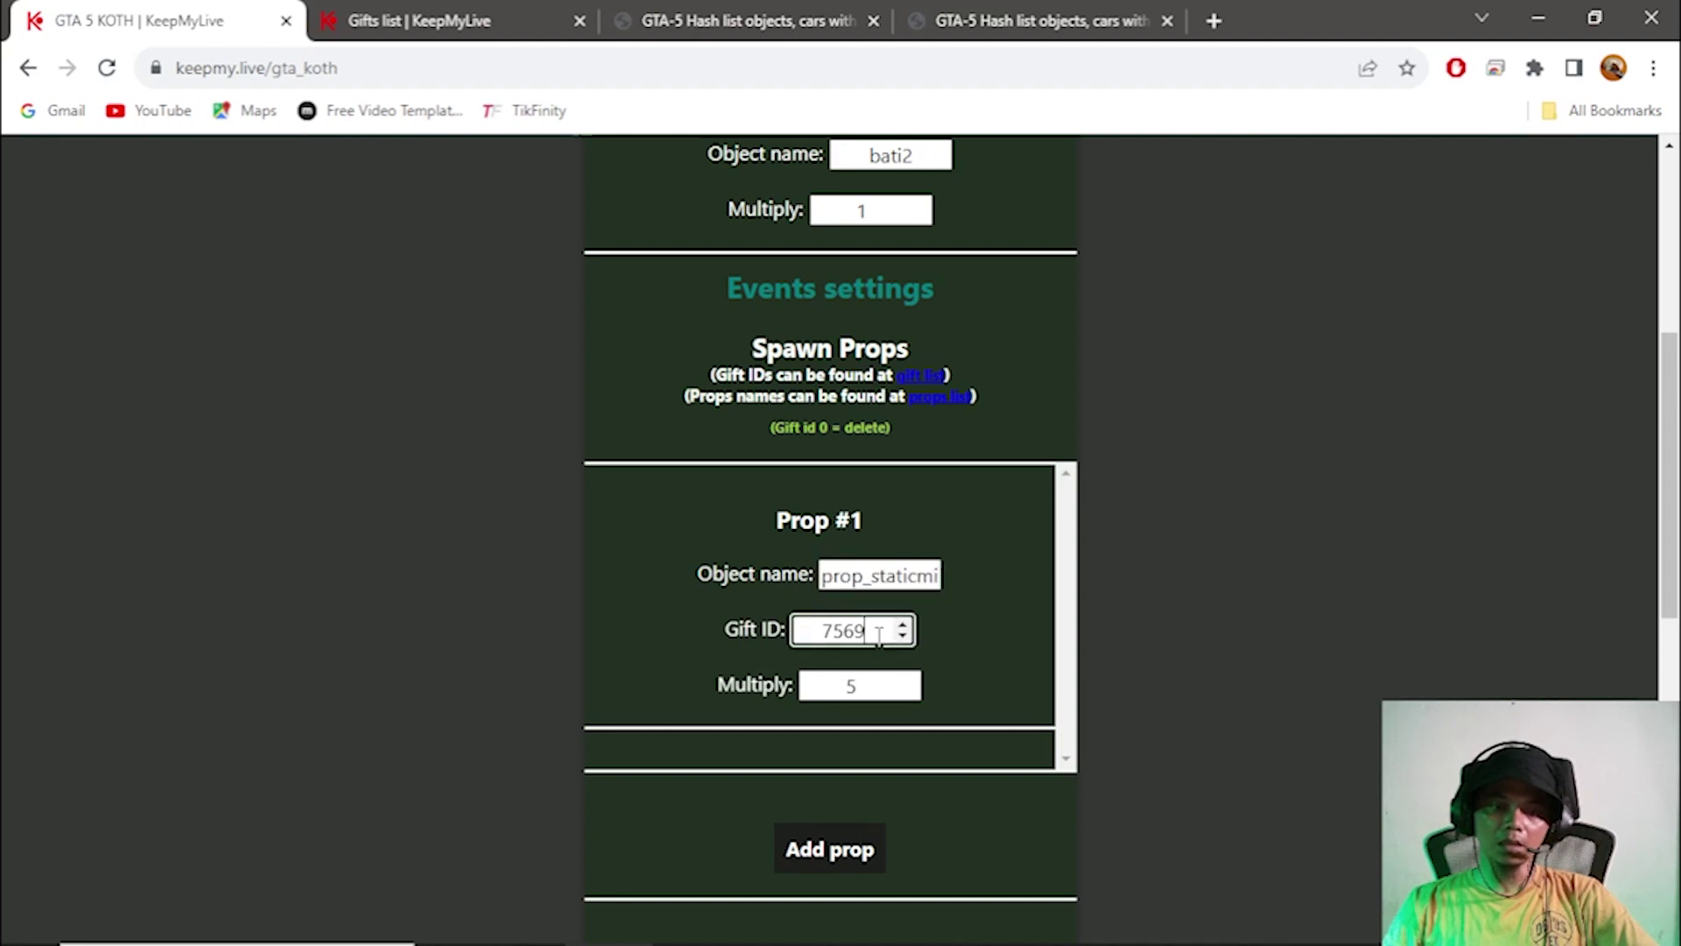
click(418, 19)
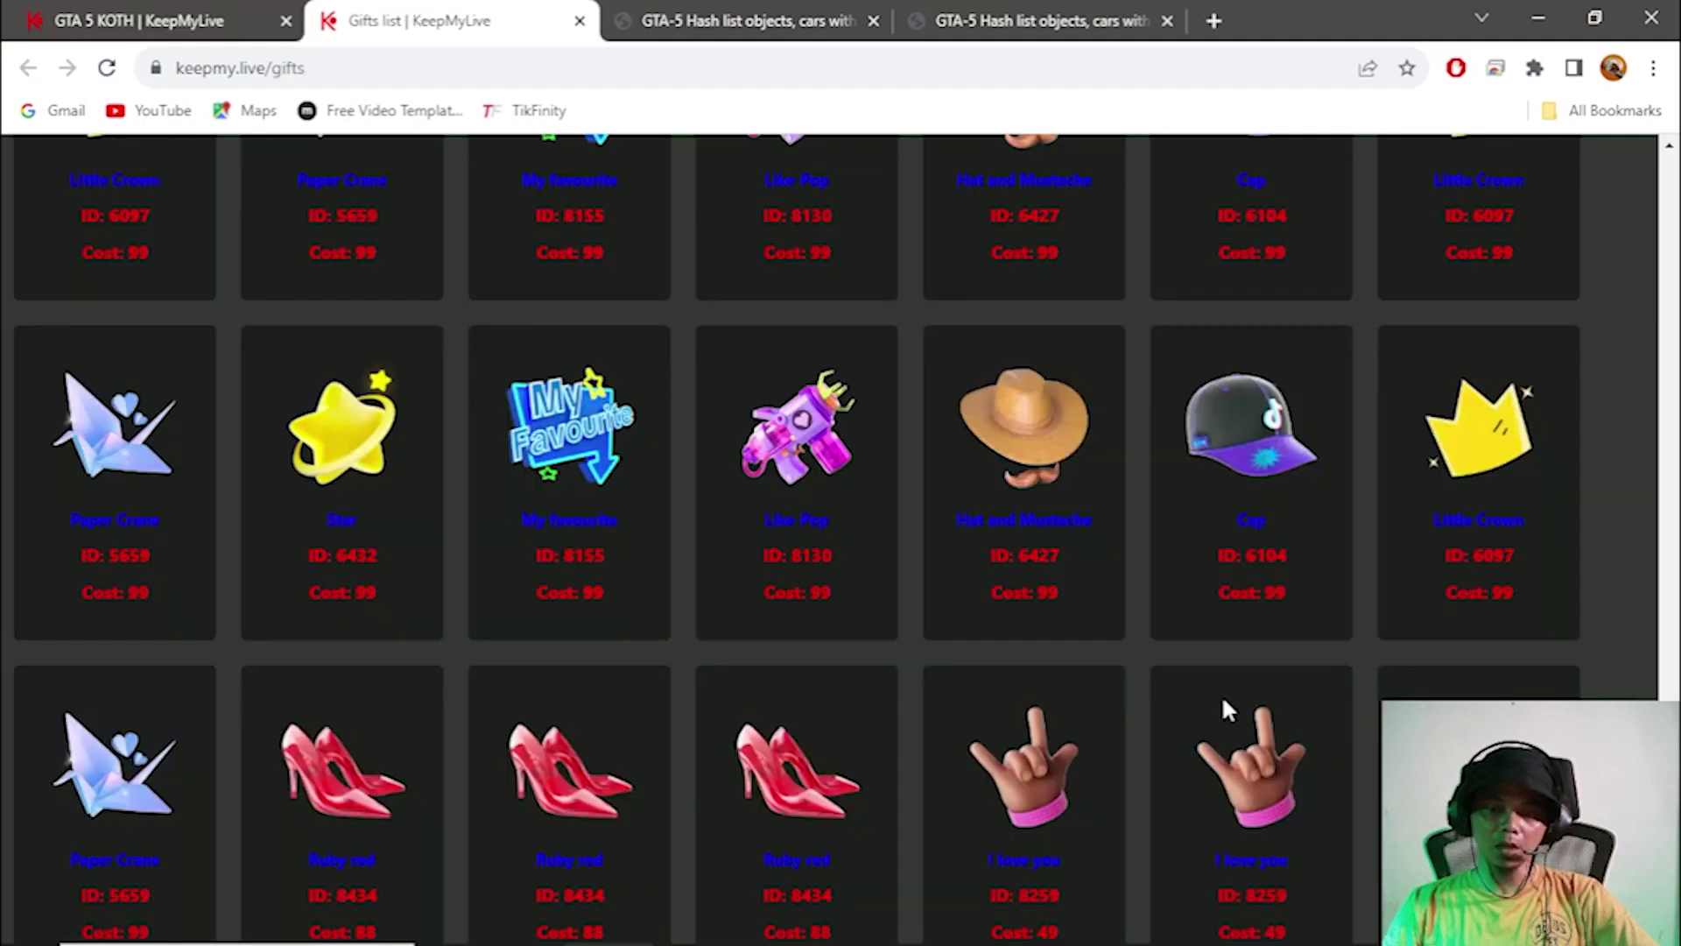
scroll(1223, 706, up, 10)
scroll(1223, 700, up, 3)
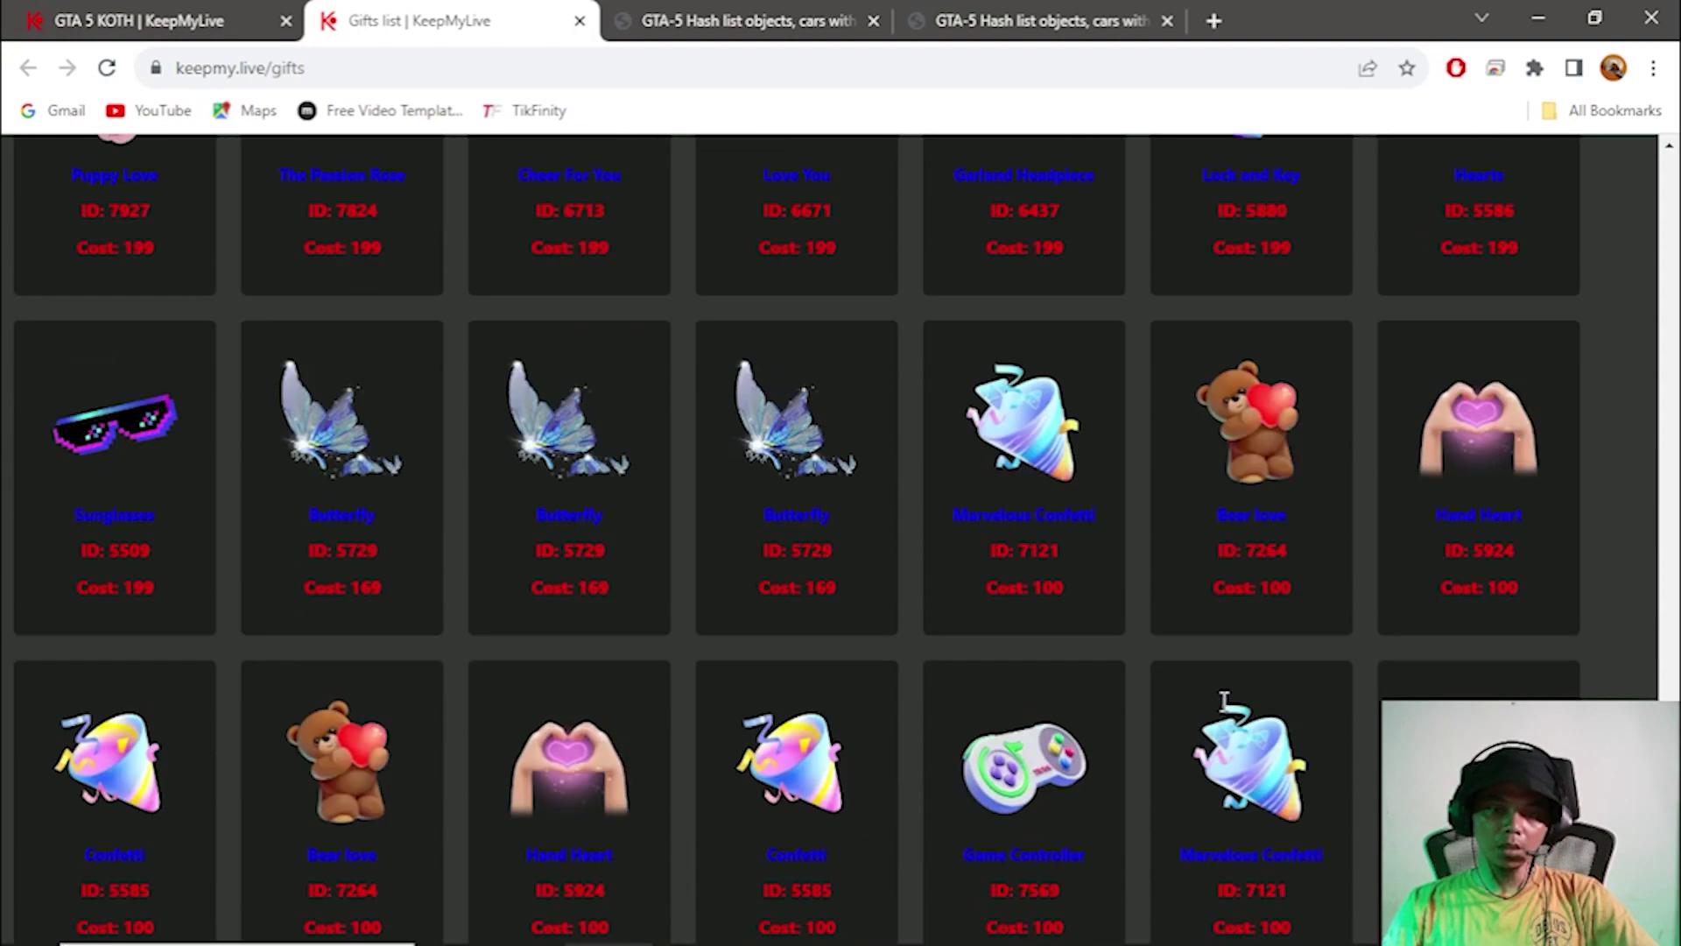
scroll(1223, 700, down, 3)
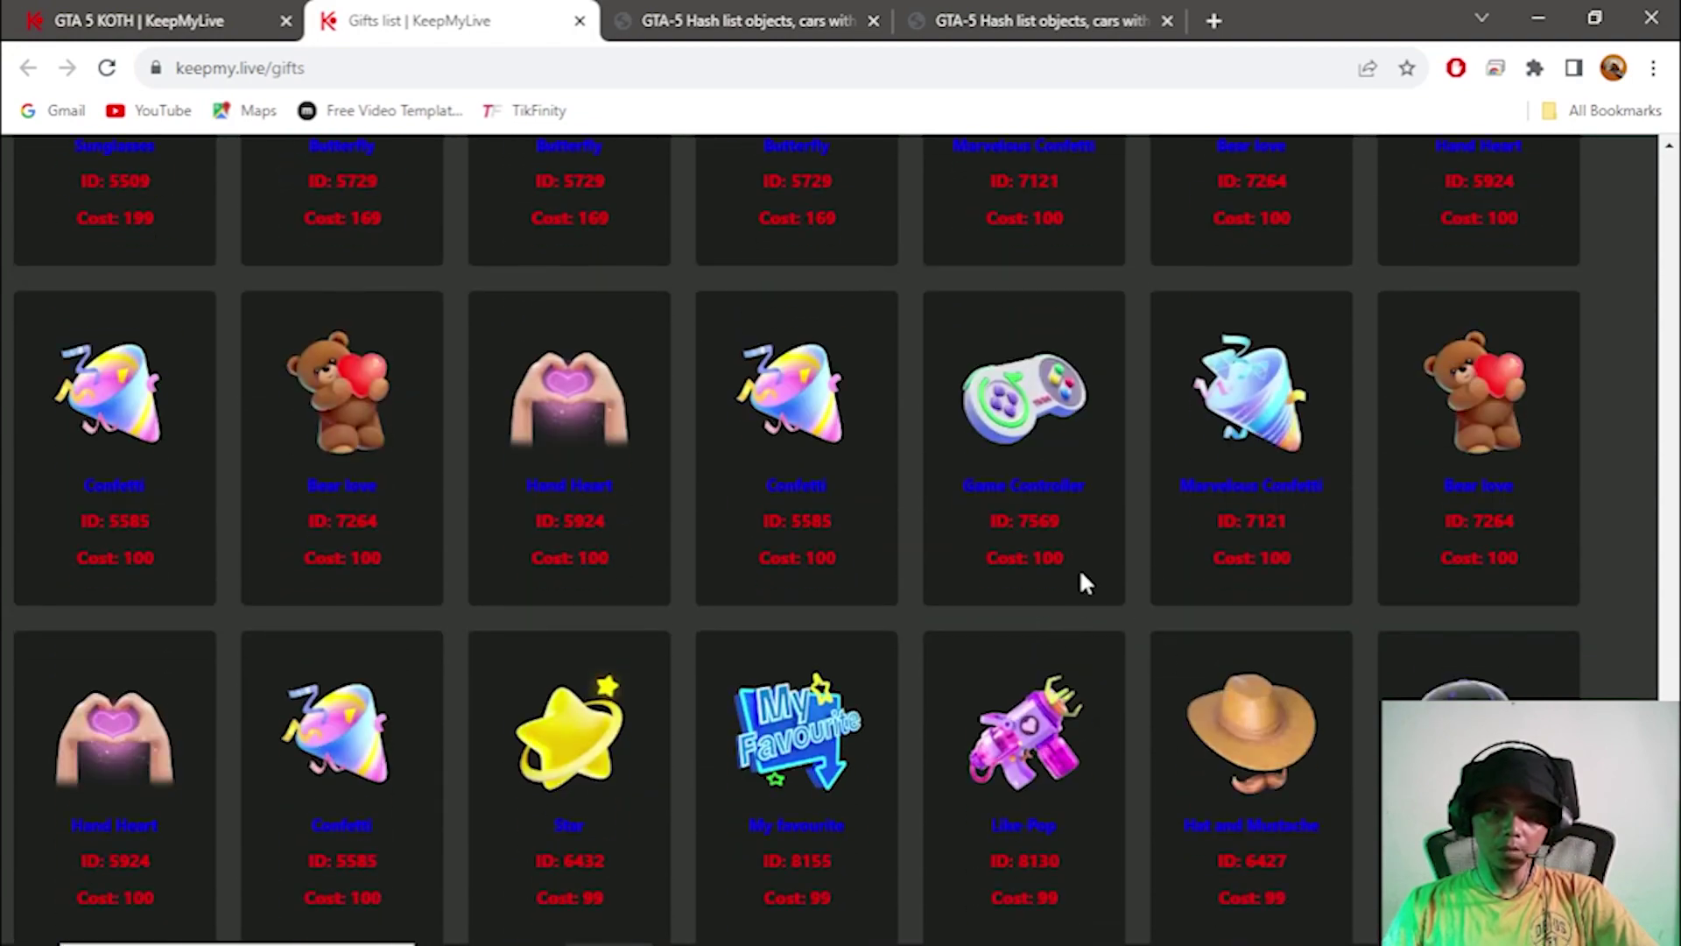
scroll(1067, 548, up, 5)
scroll(1069, 549, up, 15)
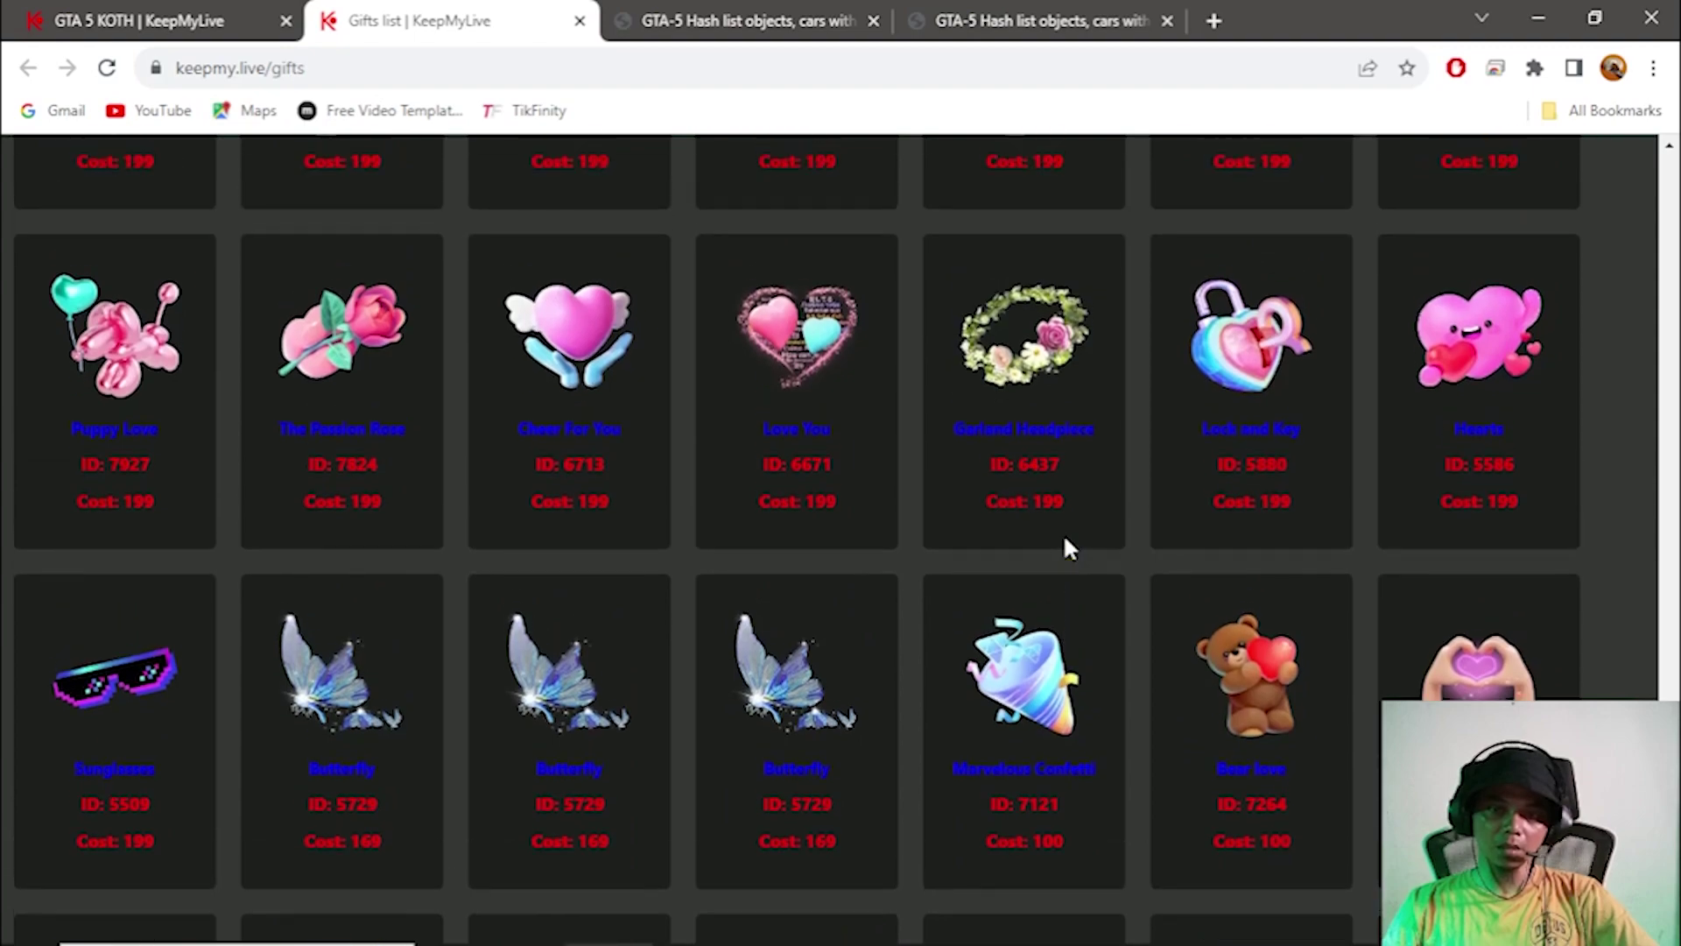
scroll(1065, 539, up, 15)
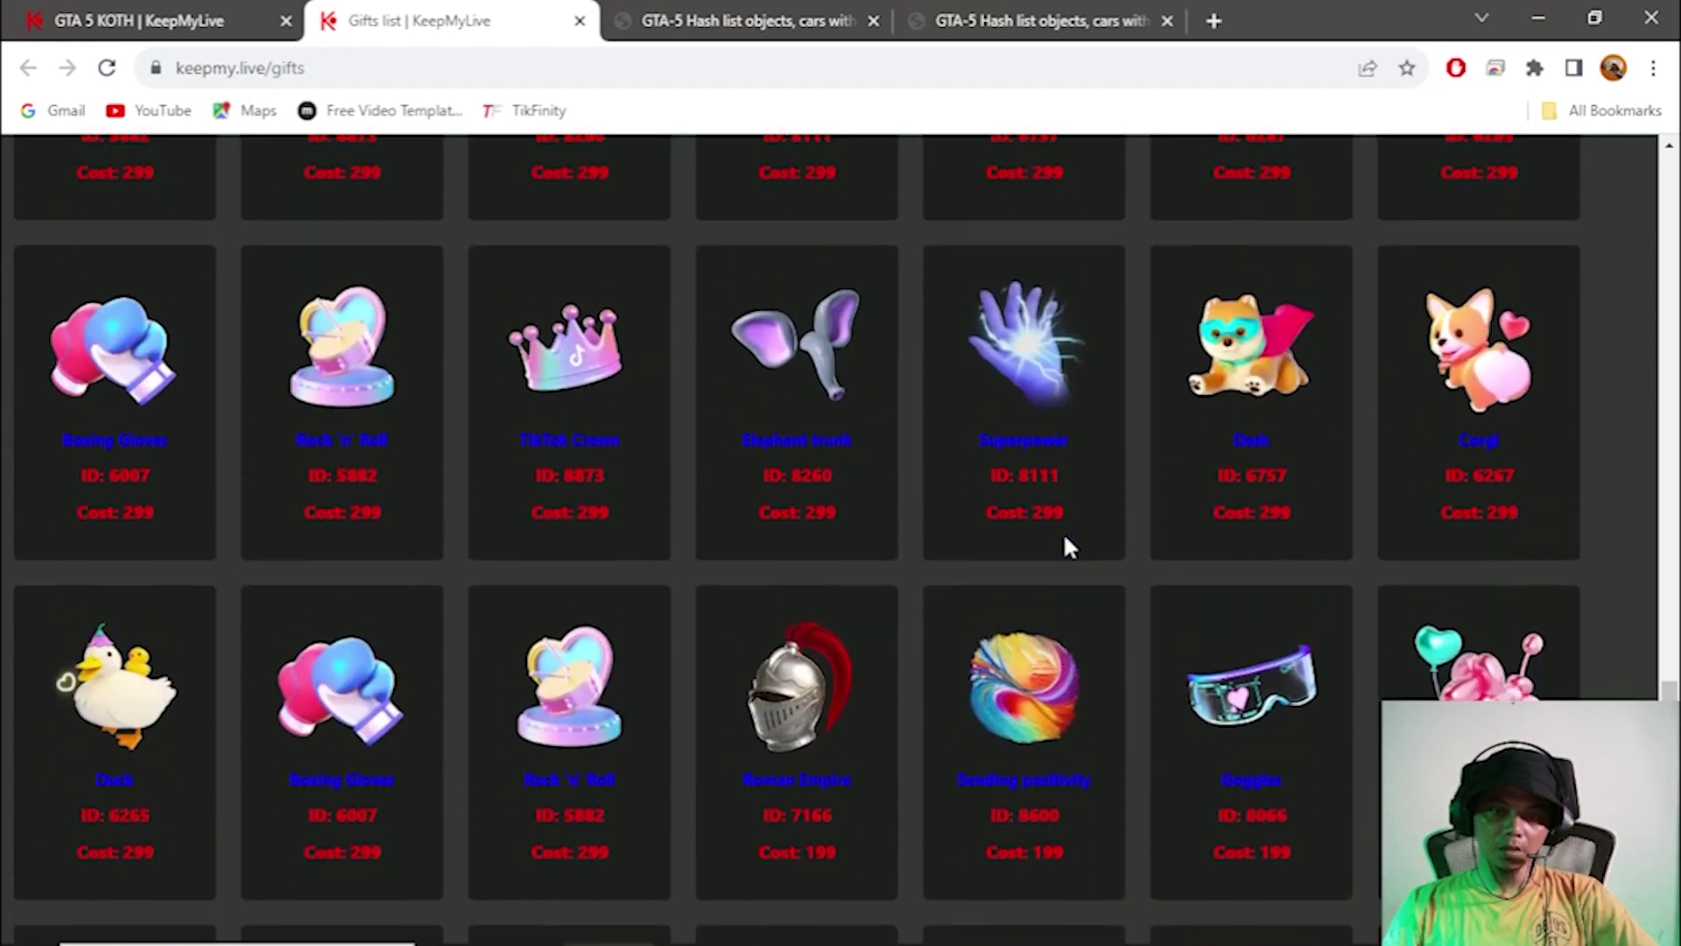
scroll(1066, 547, up, 15)
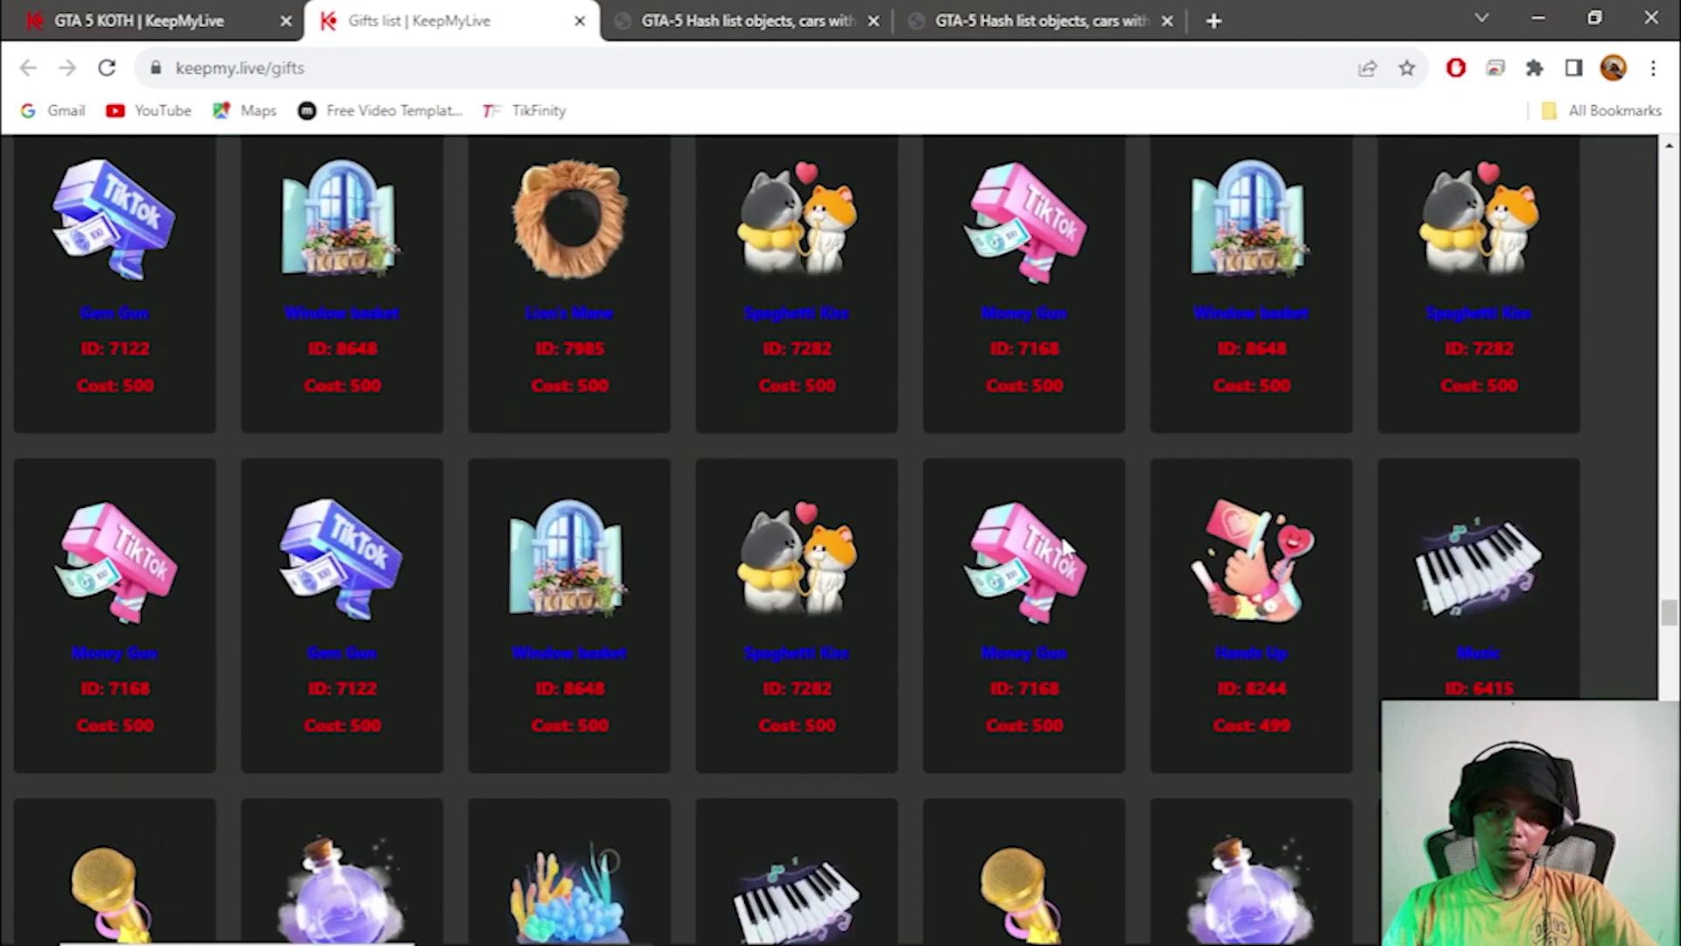
scroll(1044, 691, down, 1)
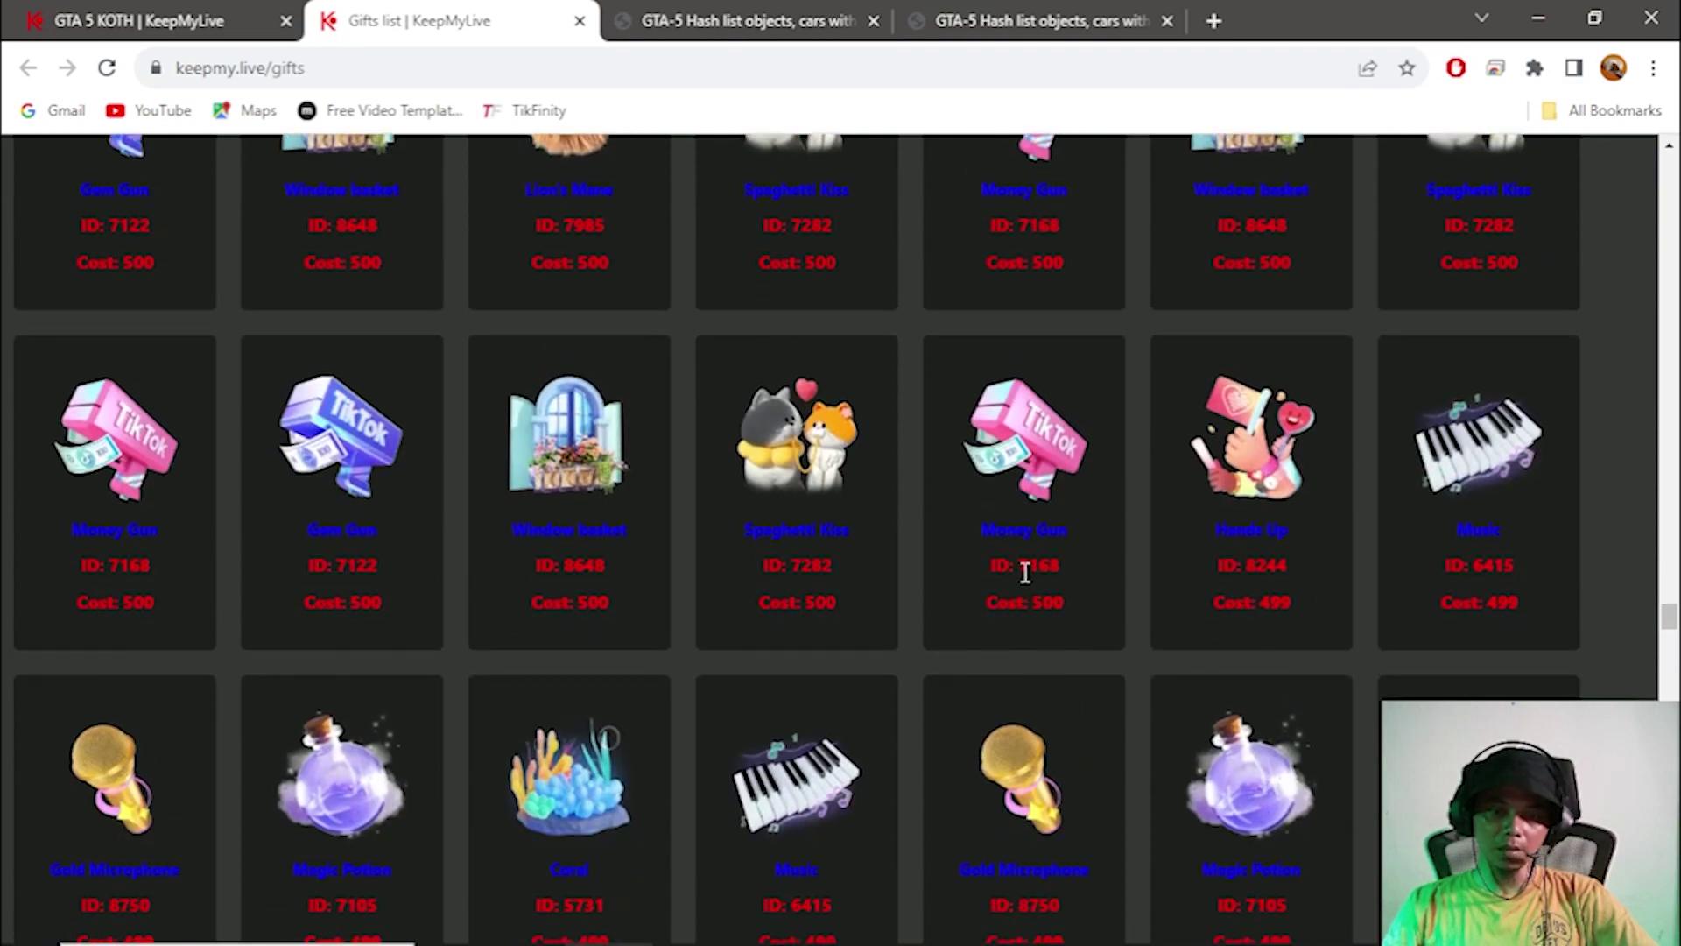
drag(1021, 562, 1055, 564)
key(ctrl+c)
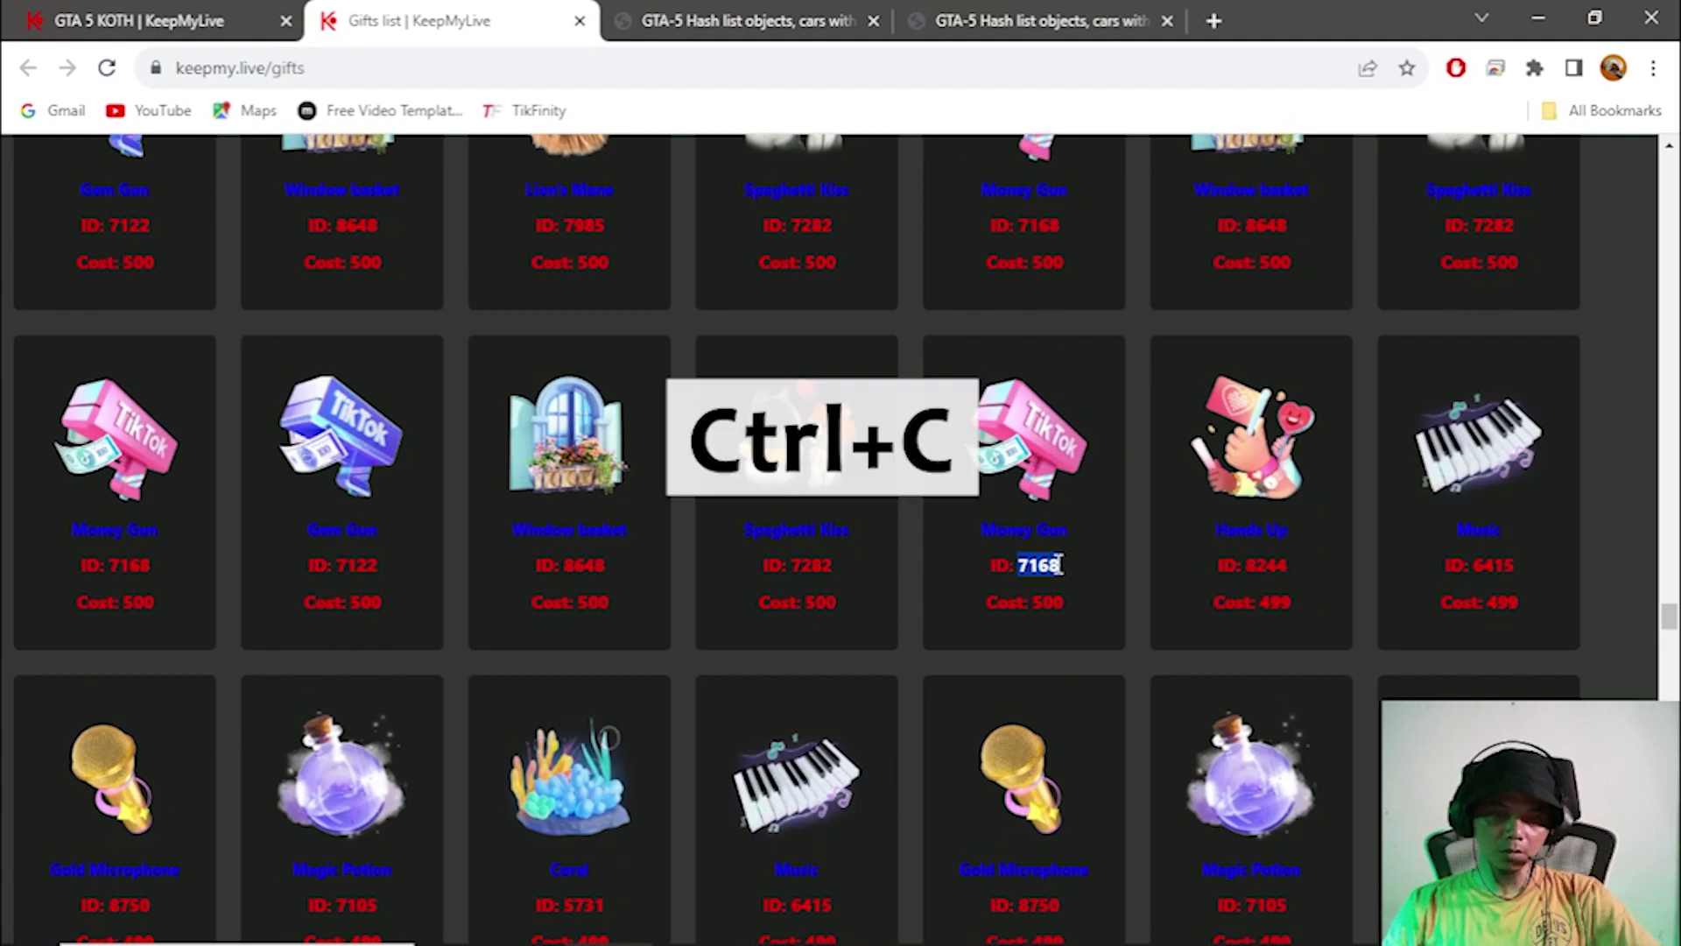
Set Prop #1's Gift ID to the copied 7168 and its Multiply value to 50.
click(175, 10)
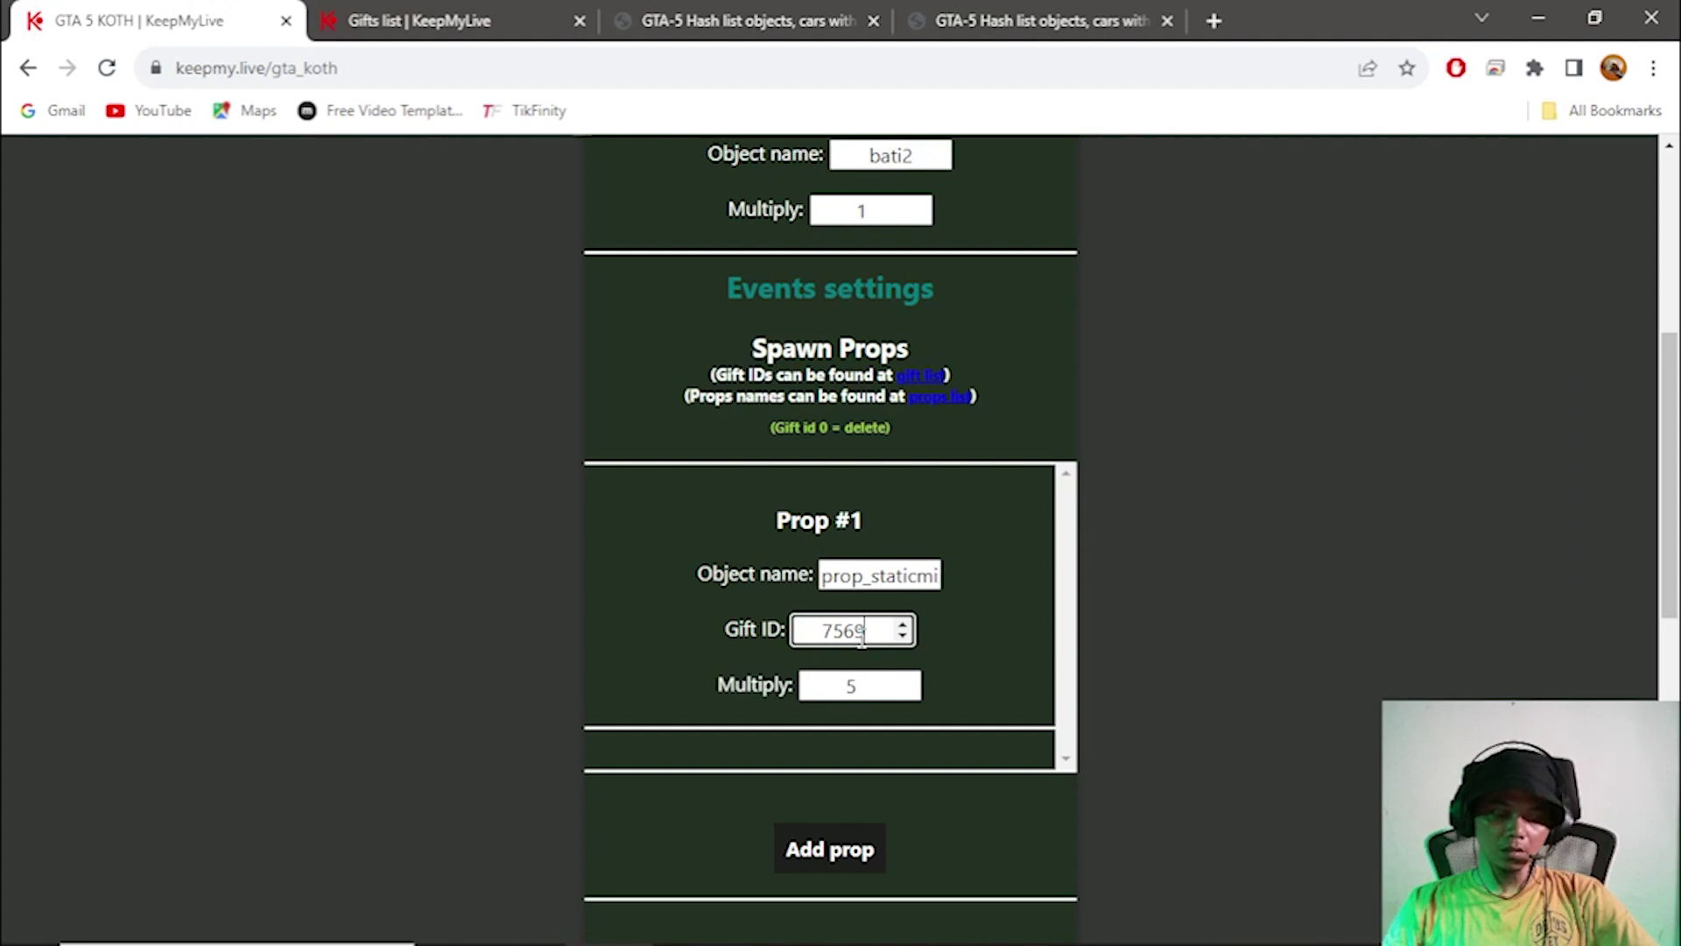
double_click(863, 637)
key(ctrl+v)
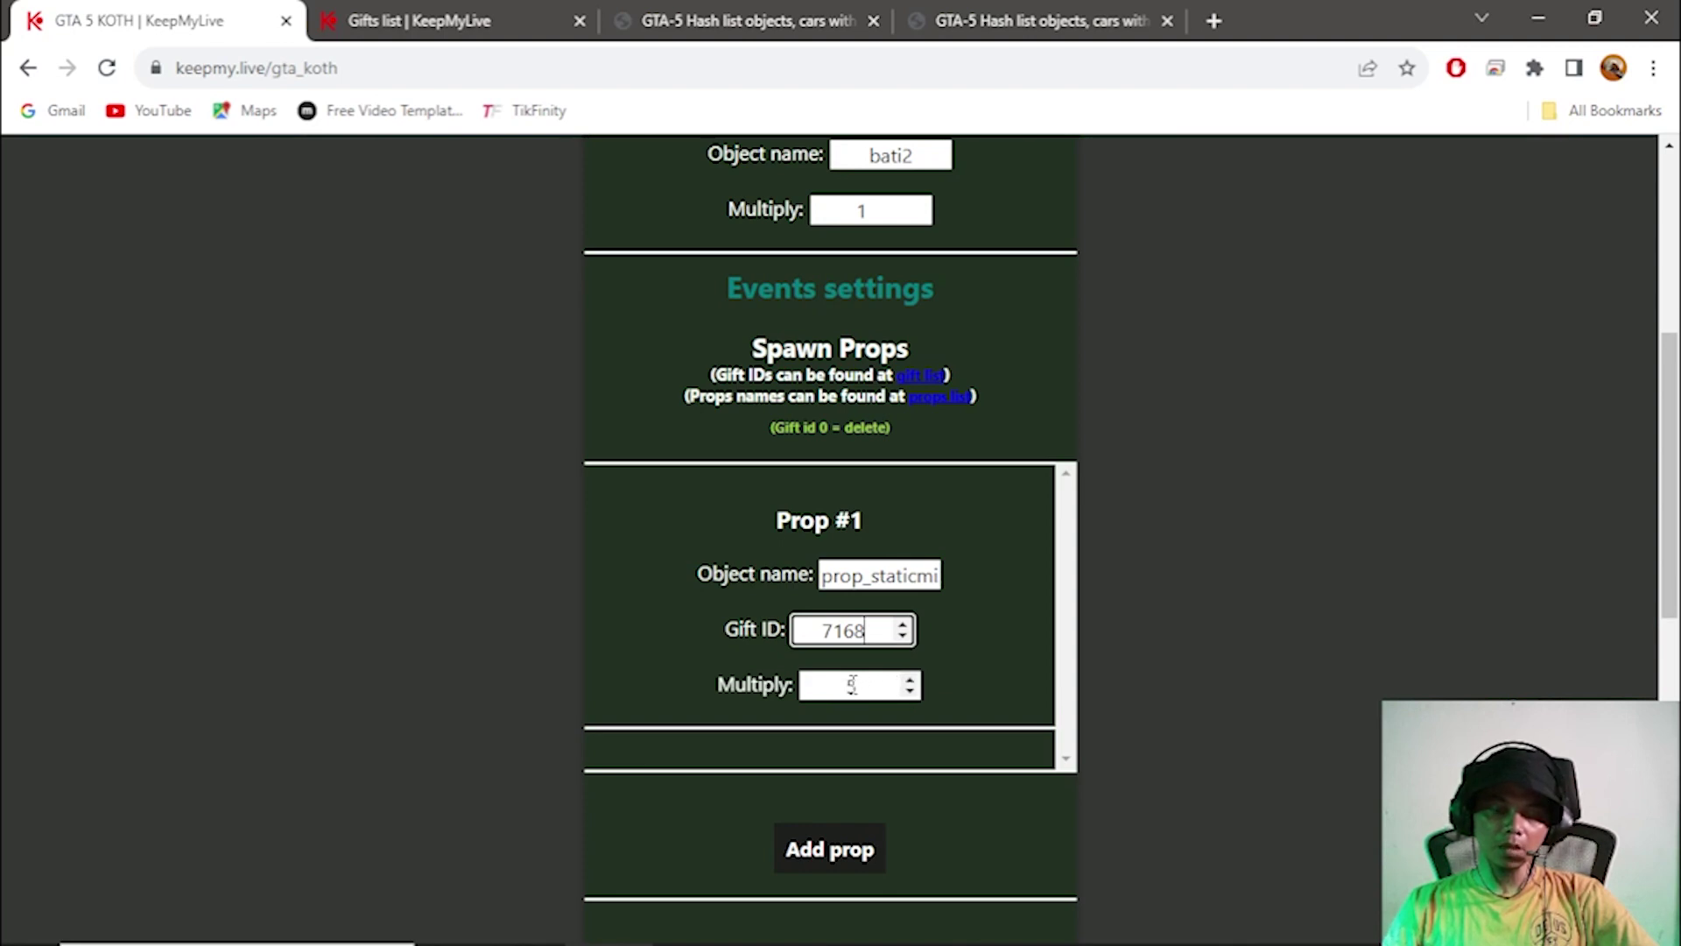
double_click(852, 685)
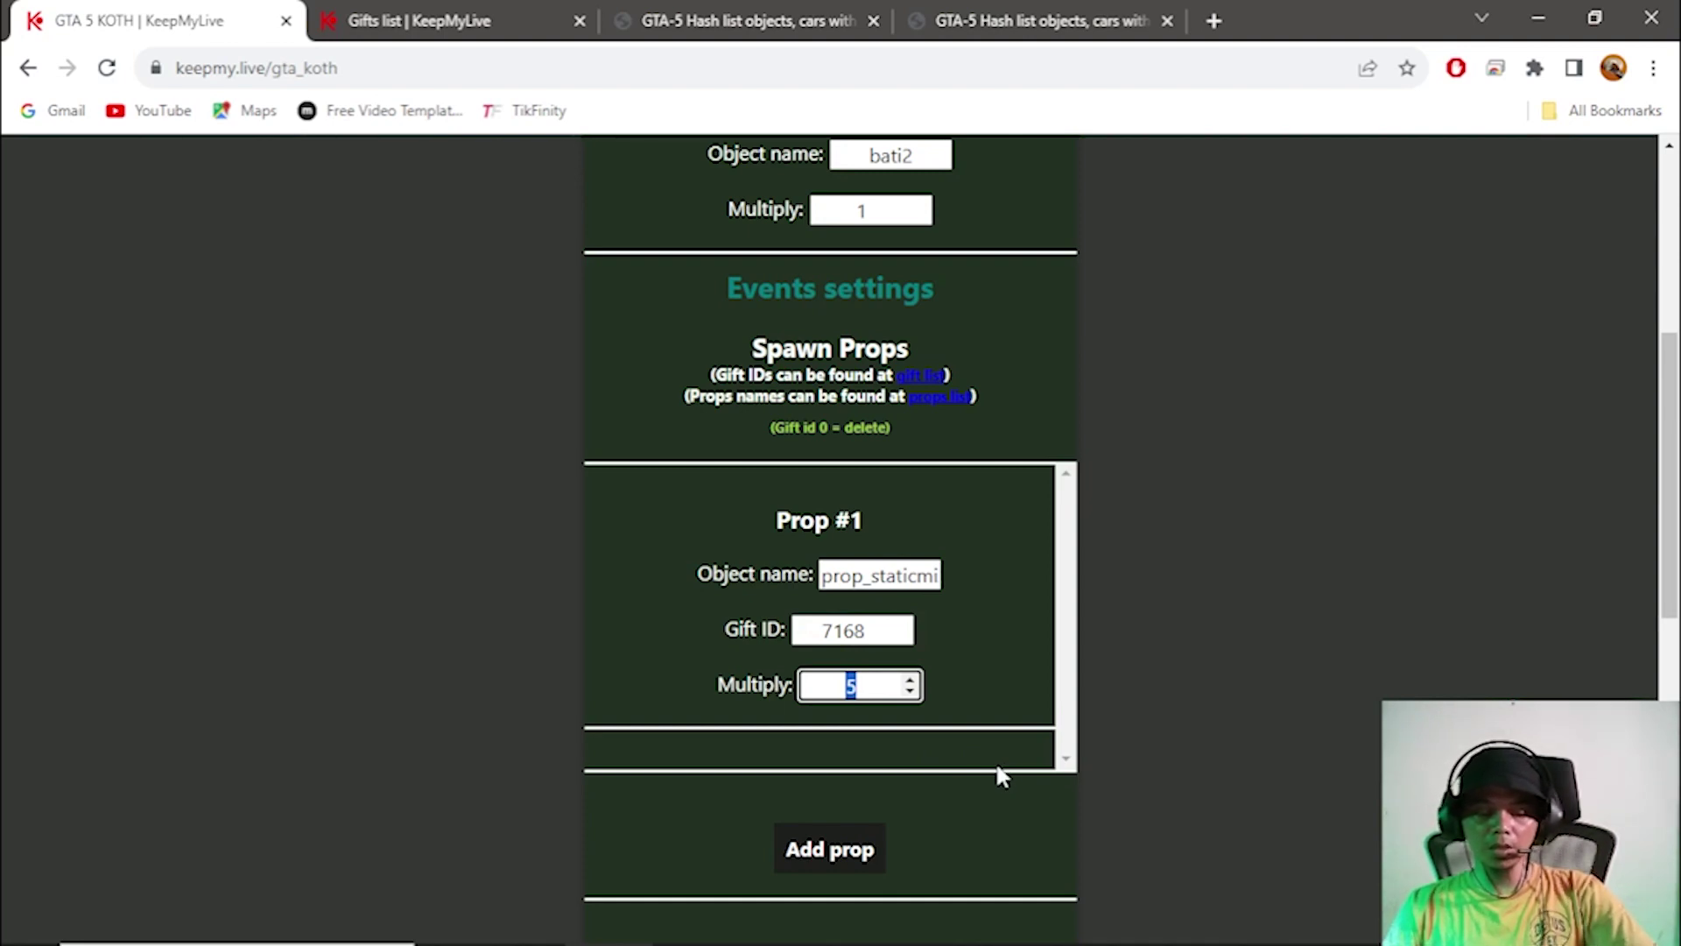
text(50)
click(989, 642)
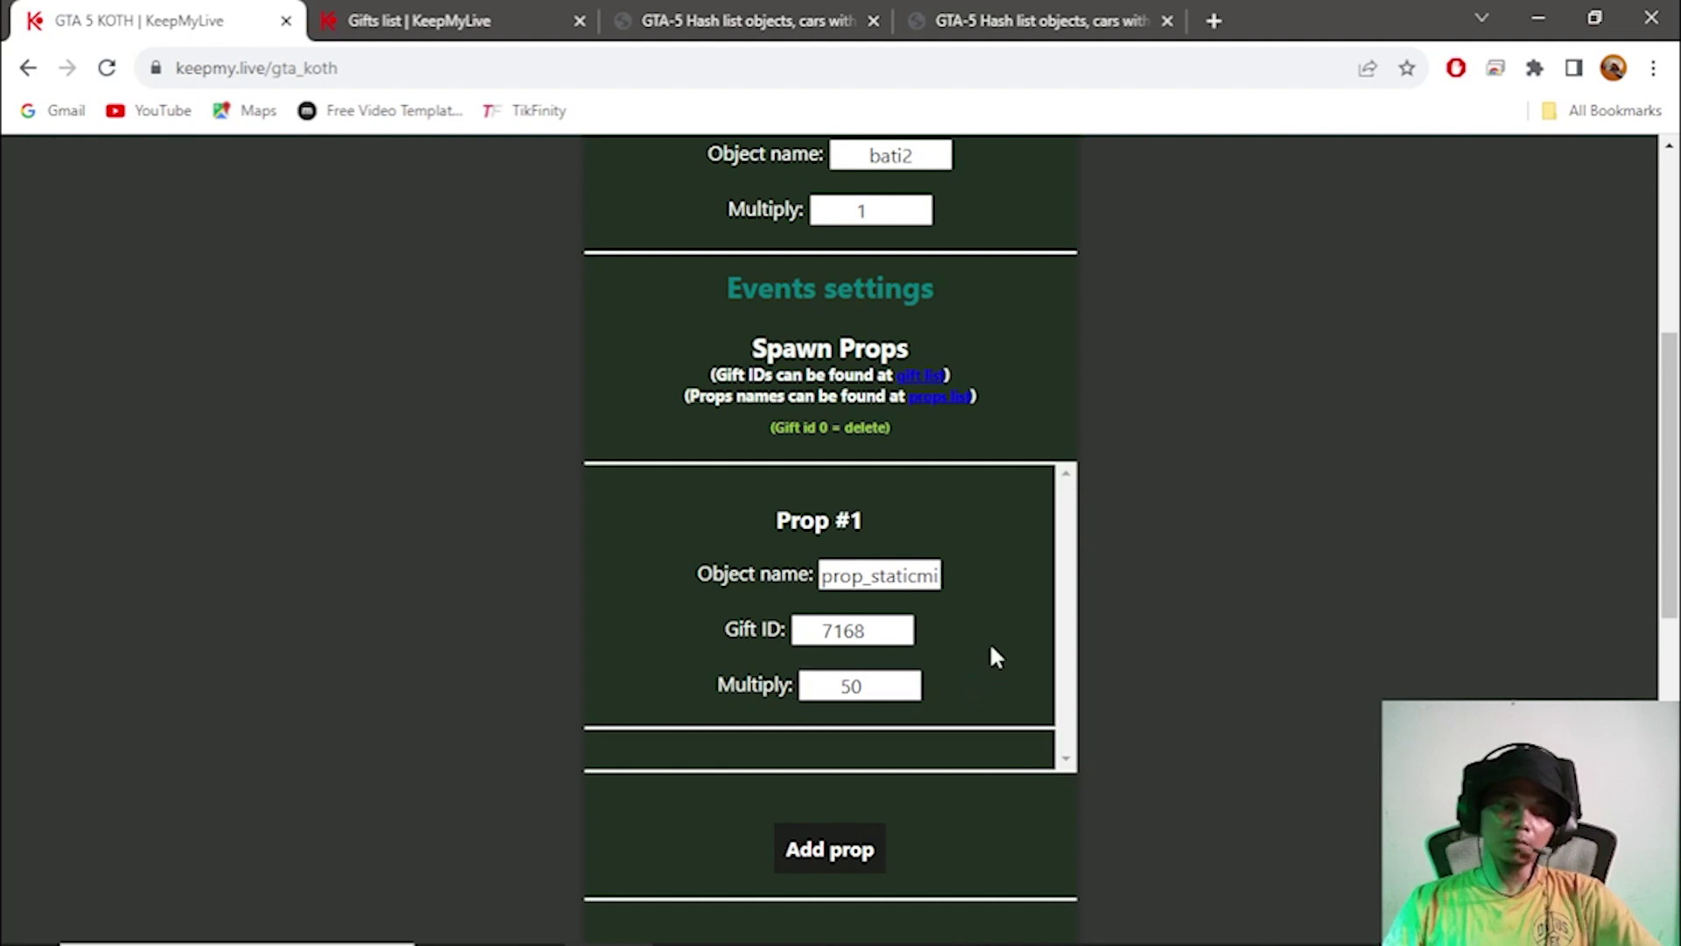
Review the likes event, Prop #1 and Vehicle #1 settings on the King Of The Hill page.
scroll(989, 643, up, 6)
scroll(1005, 795, down, 6)
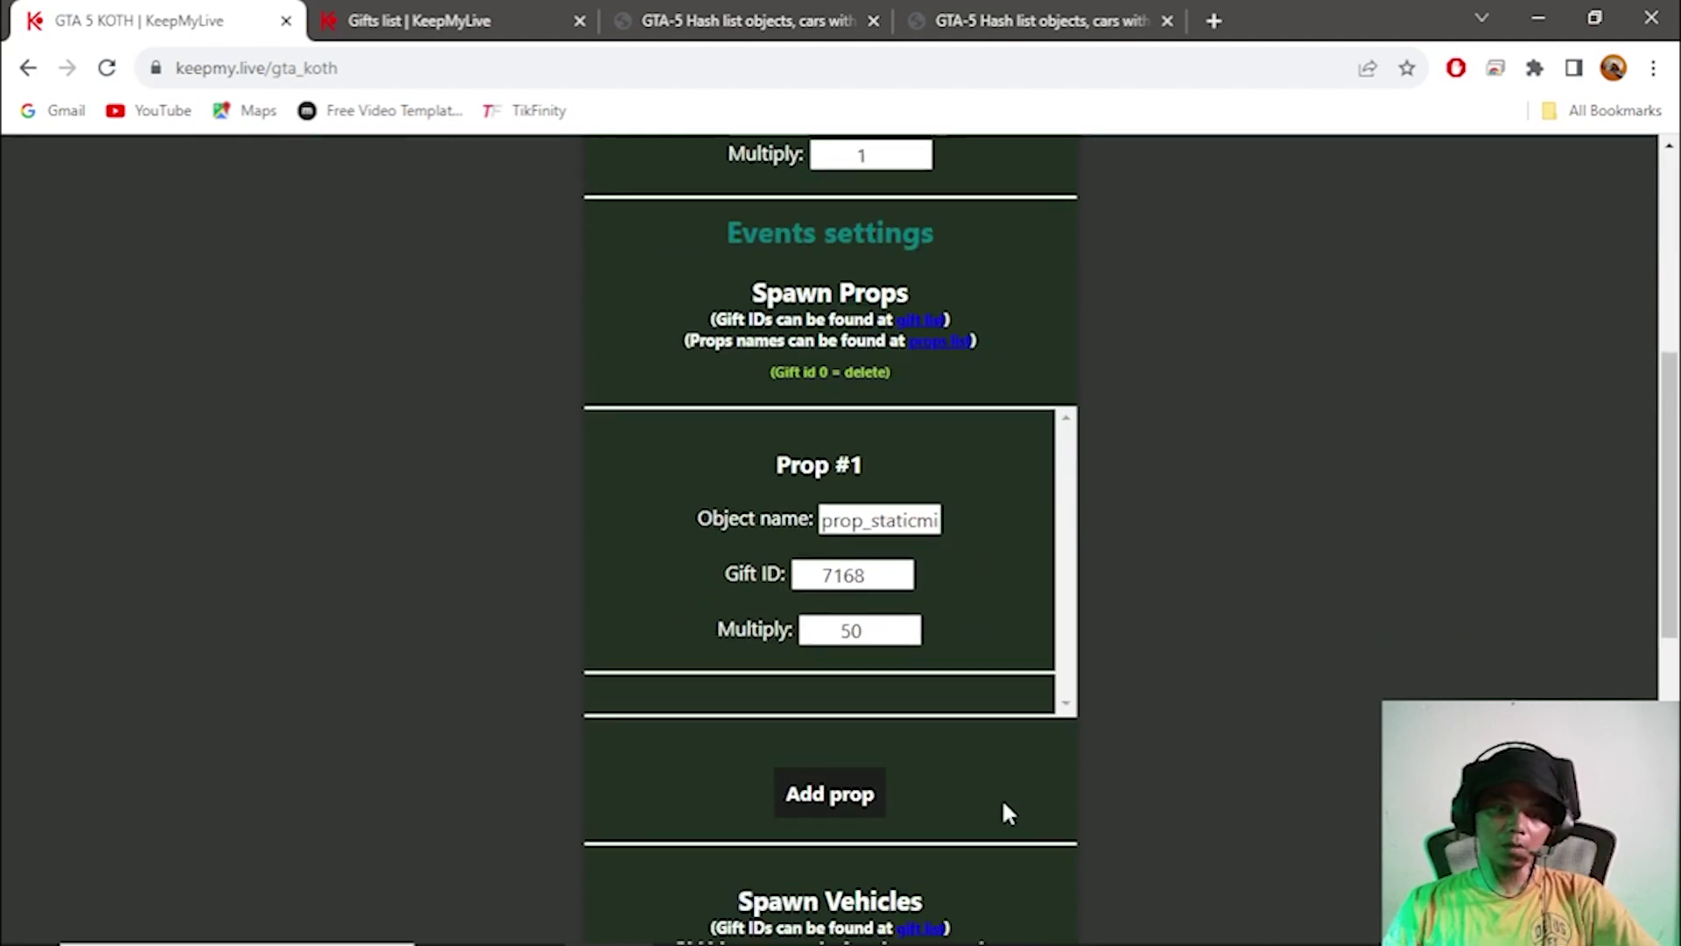
scroll(1004, 806, down, 5)
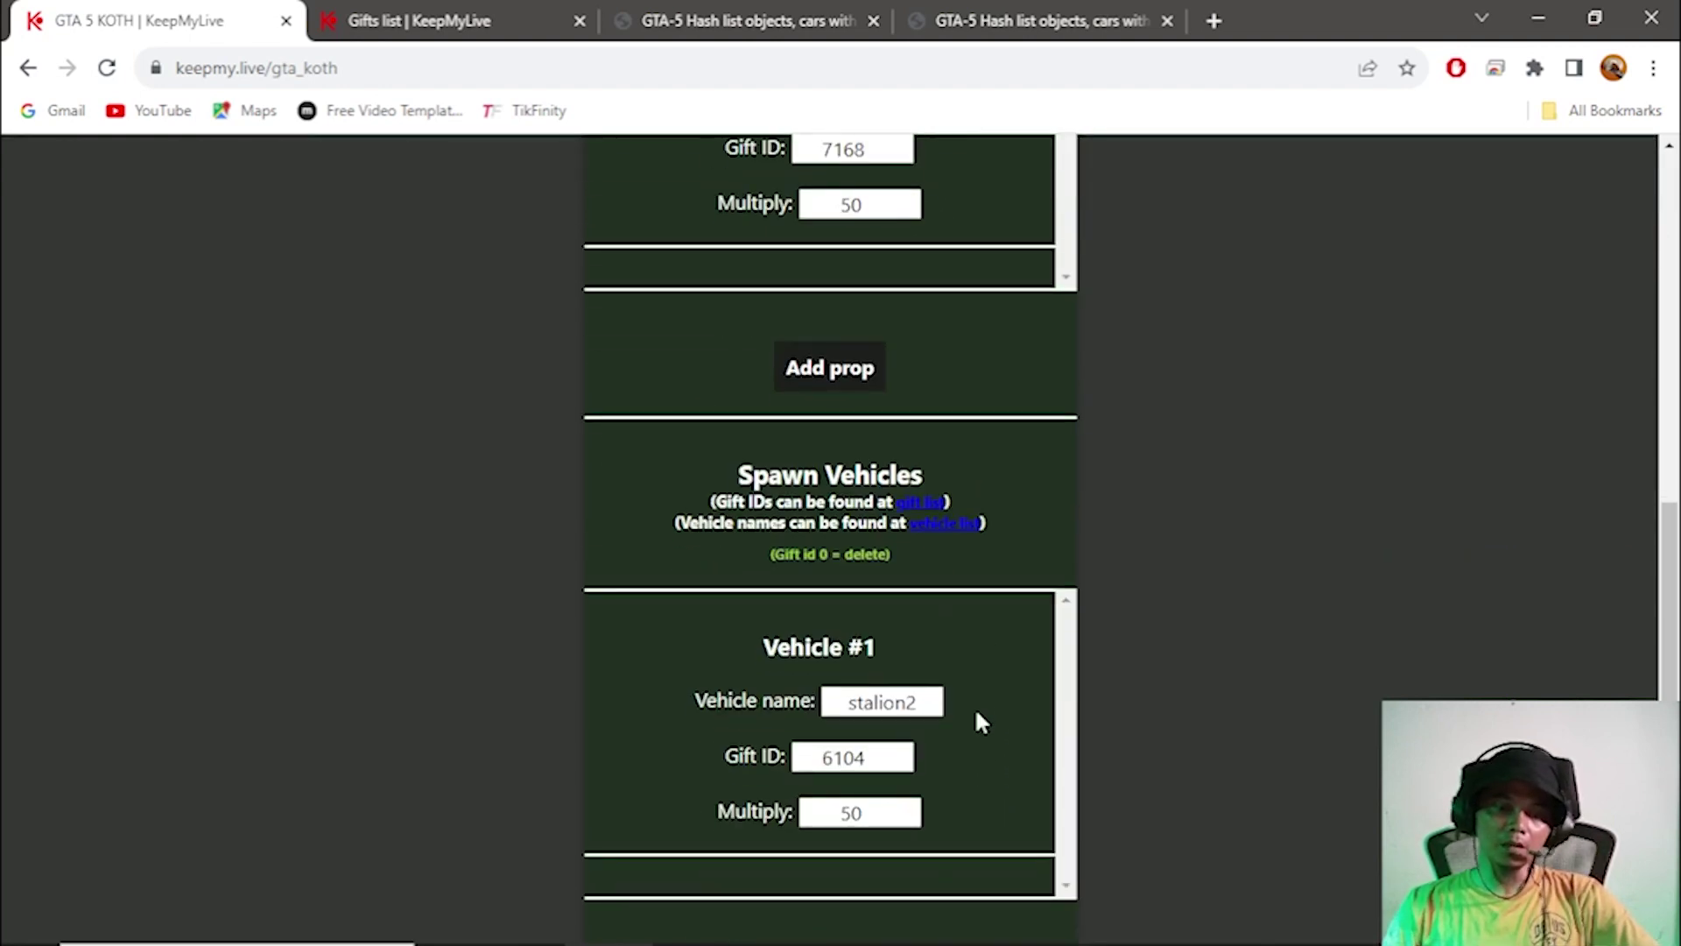
scroll(976, 713, up, 6)
scroll(992, 634, up, 2)
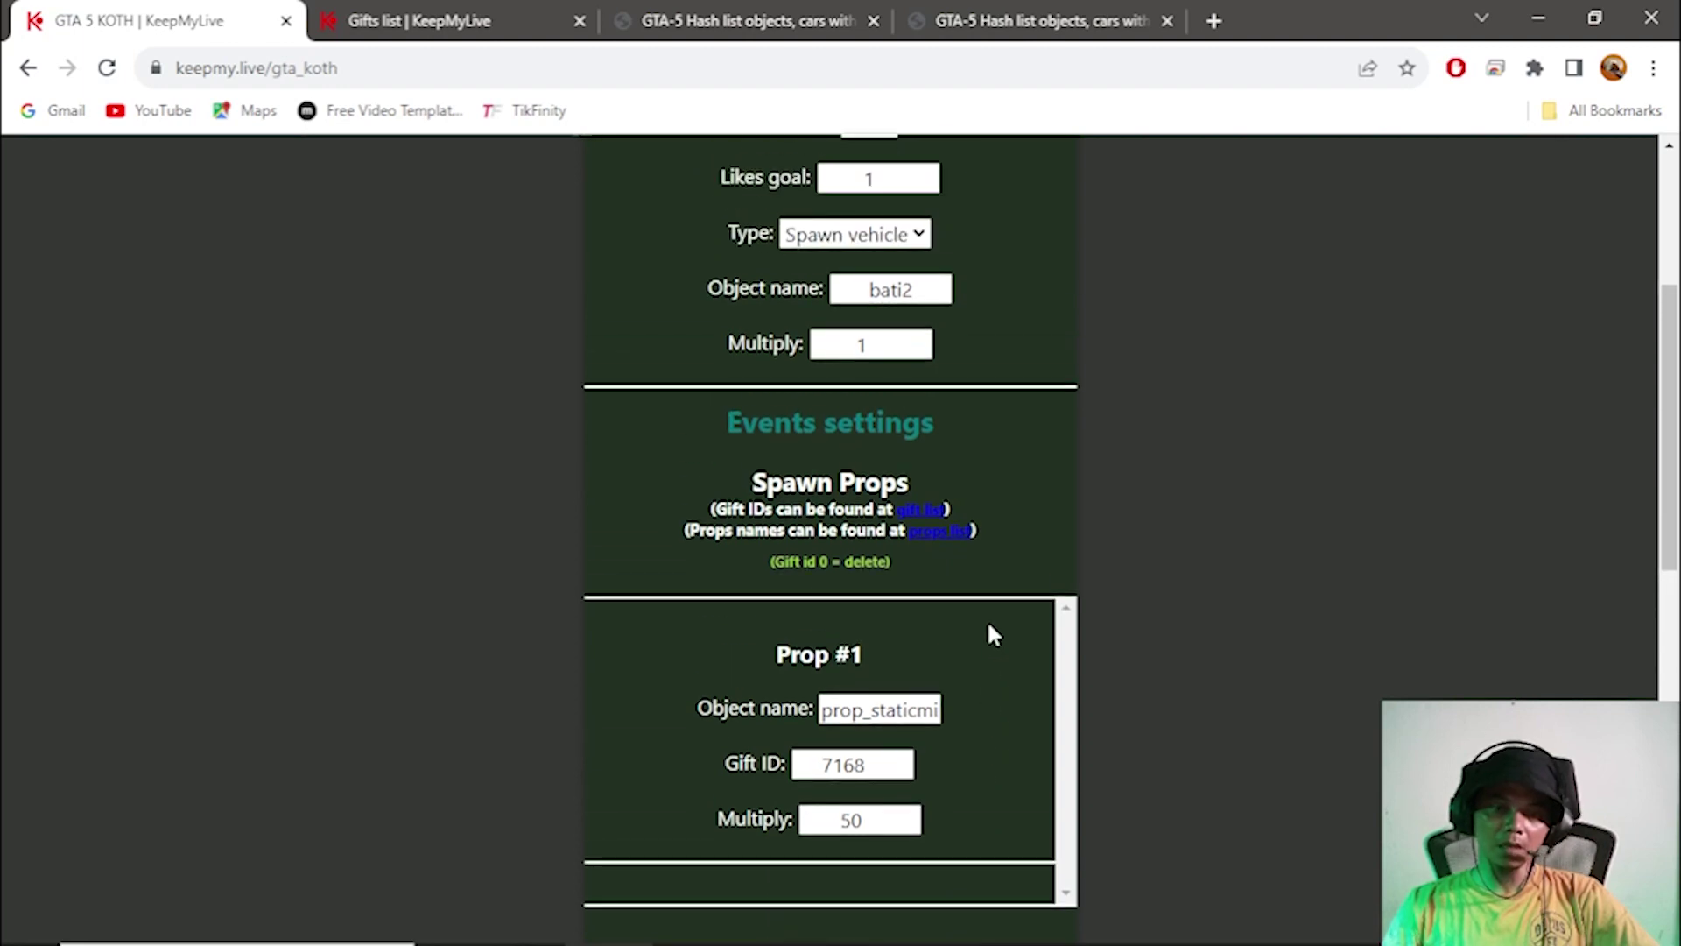
scroll(995, 648, down, 3)
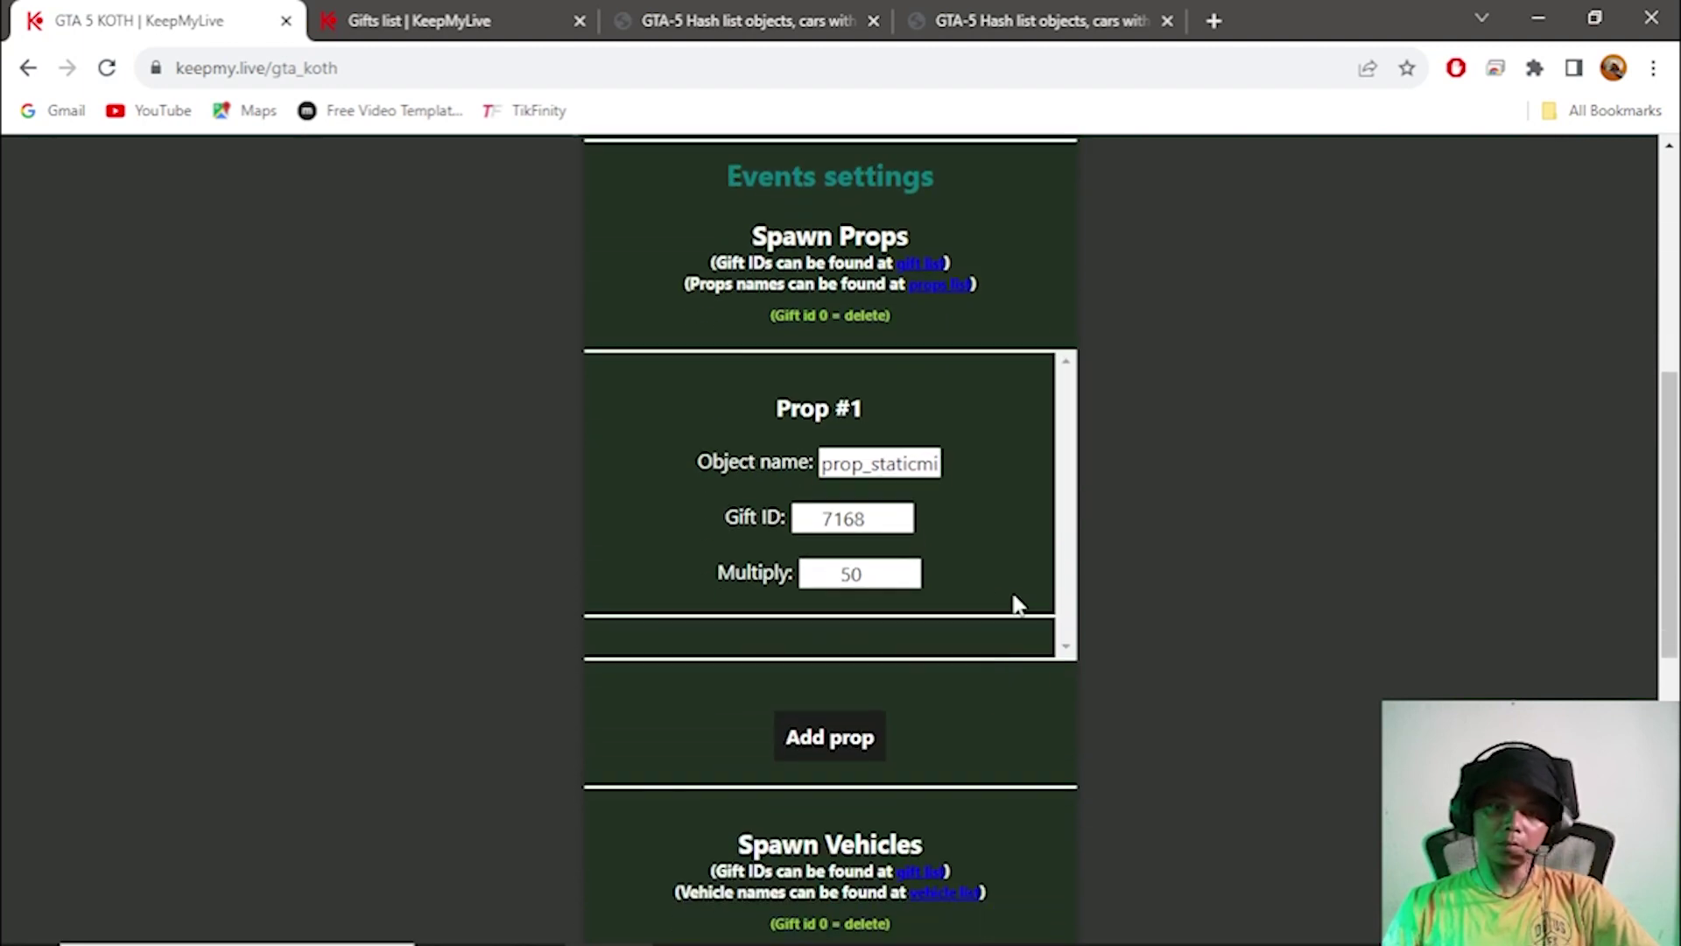
scroll(1013, 604, up, 3)
scroll(1001, 645, down, 3)
scroll(1002, 646, up, 3)
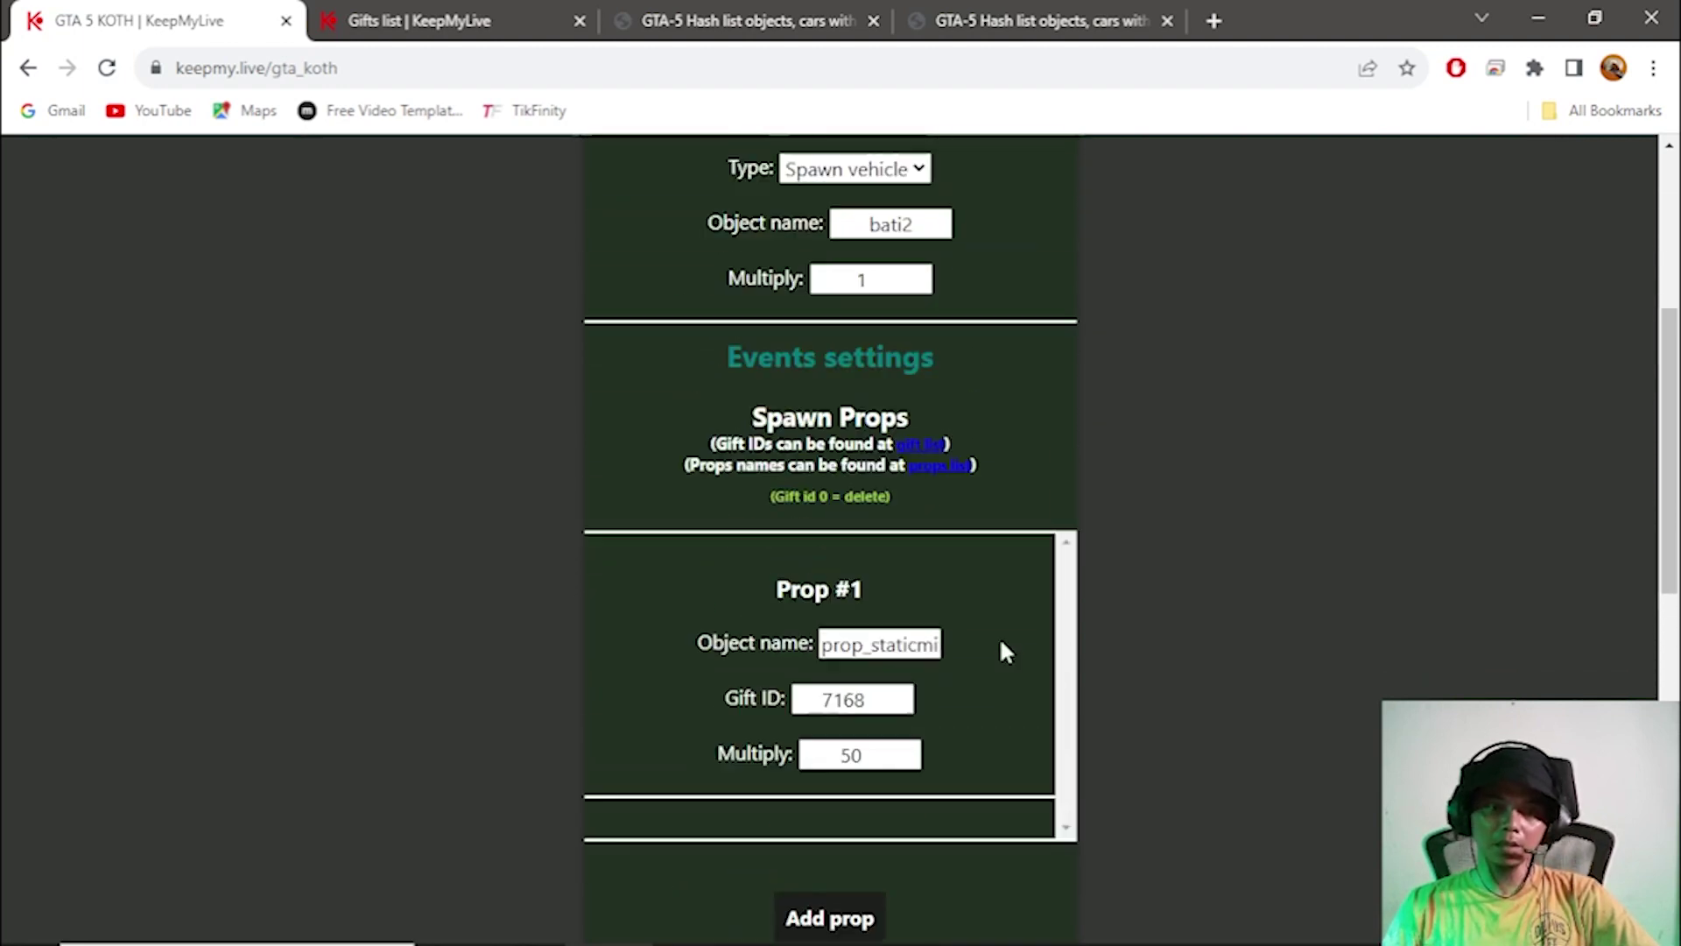
scroll(986, 670, up, 3)
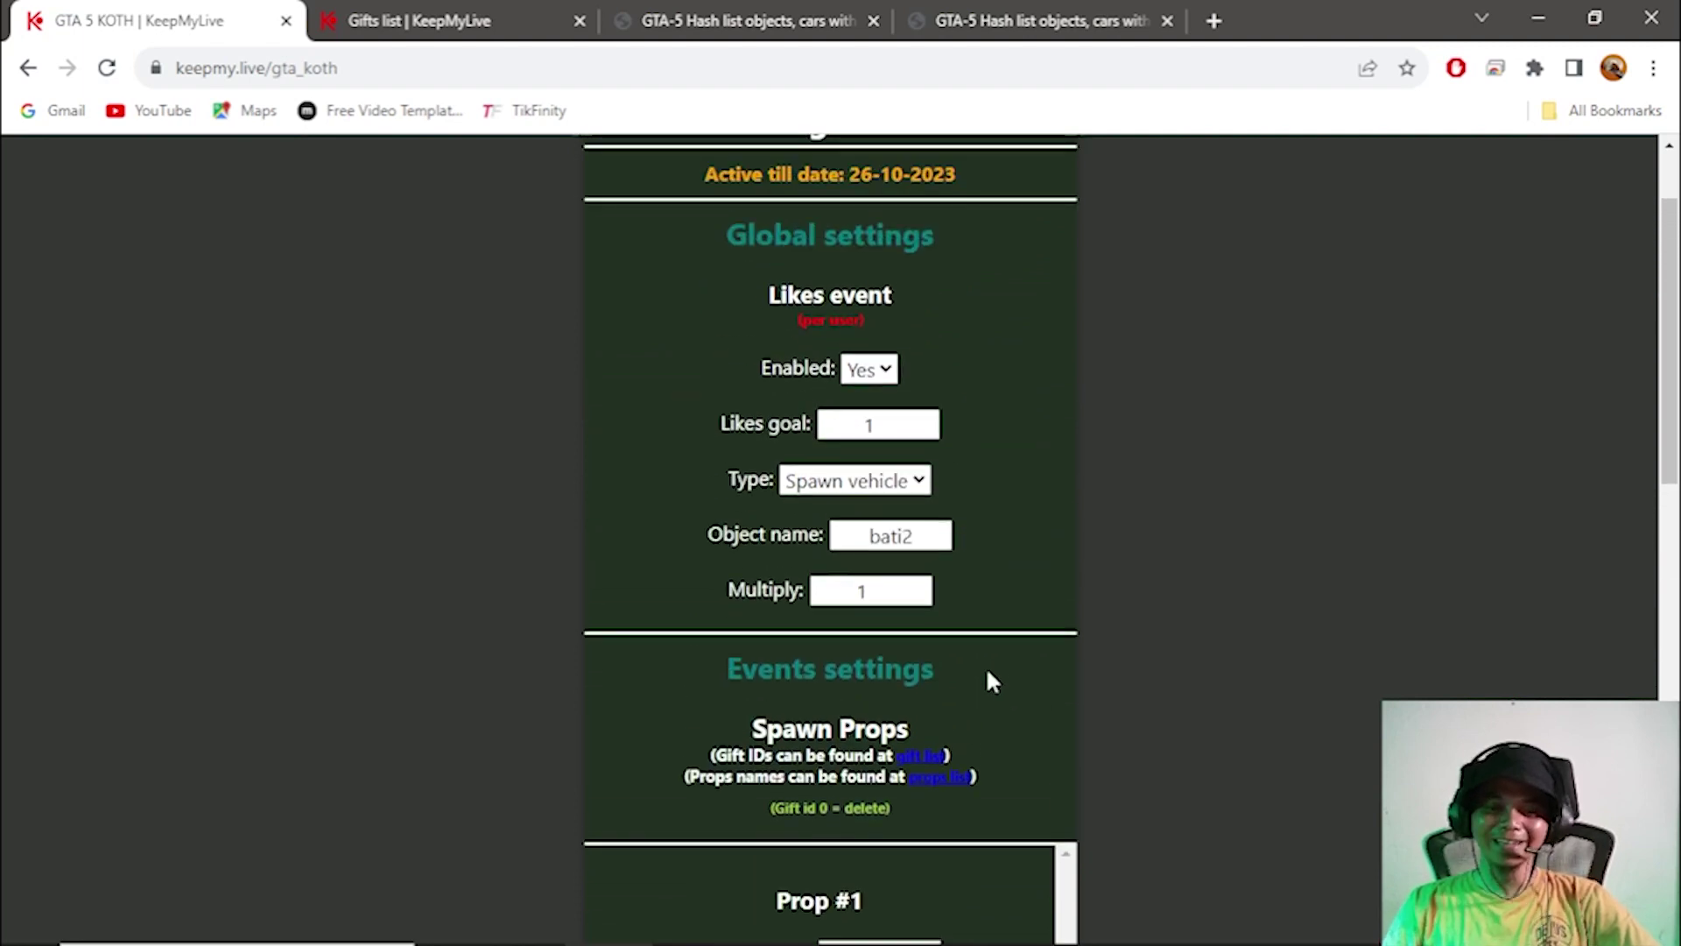
scroll(983, 687, down, 12)
scroll(982, 705, down, 1)
scroll(980, 692, up, 10)
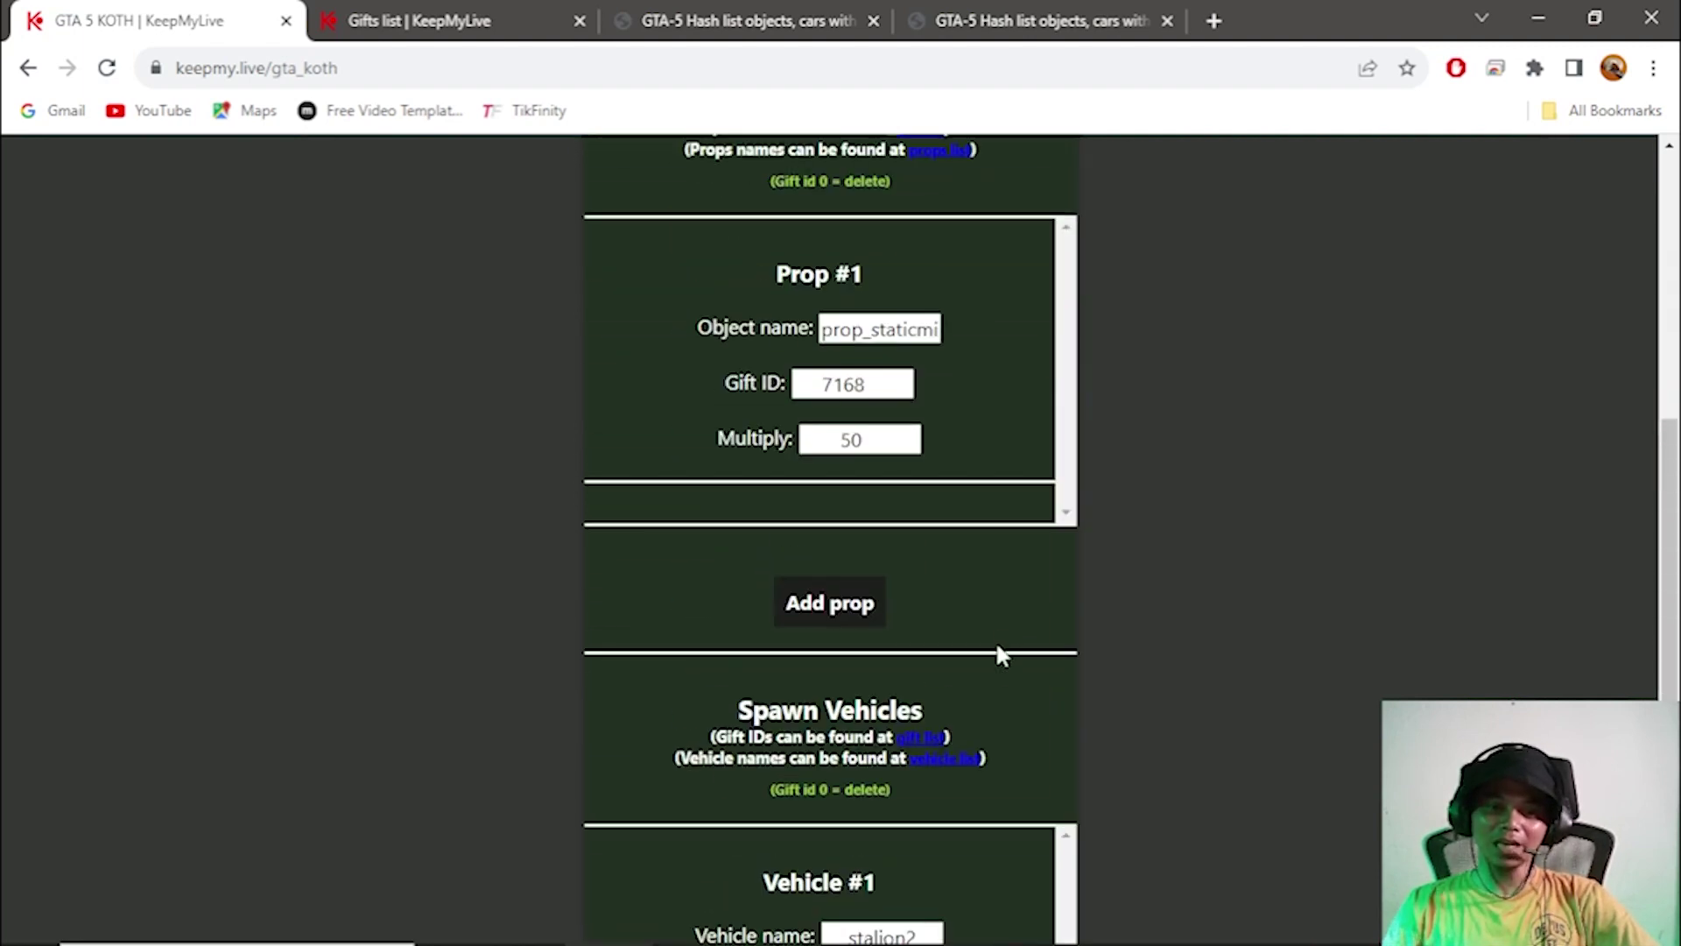
scroll(995, 670, up, 3)
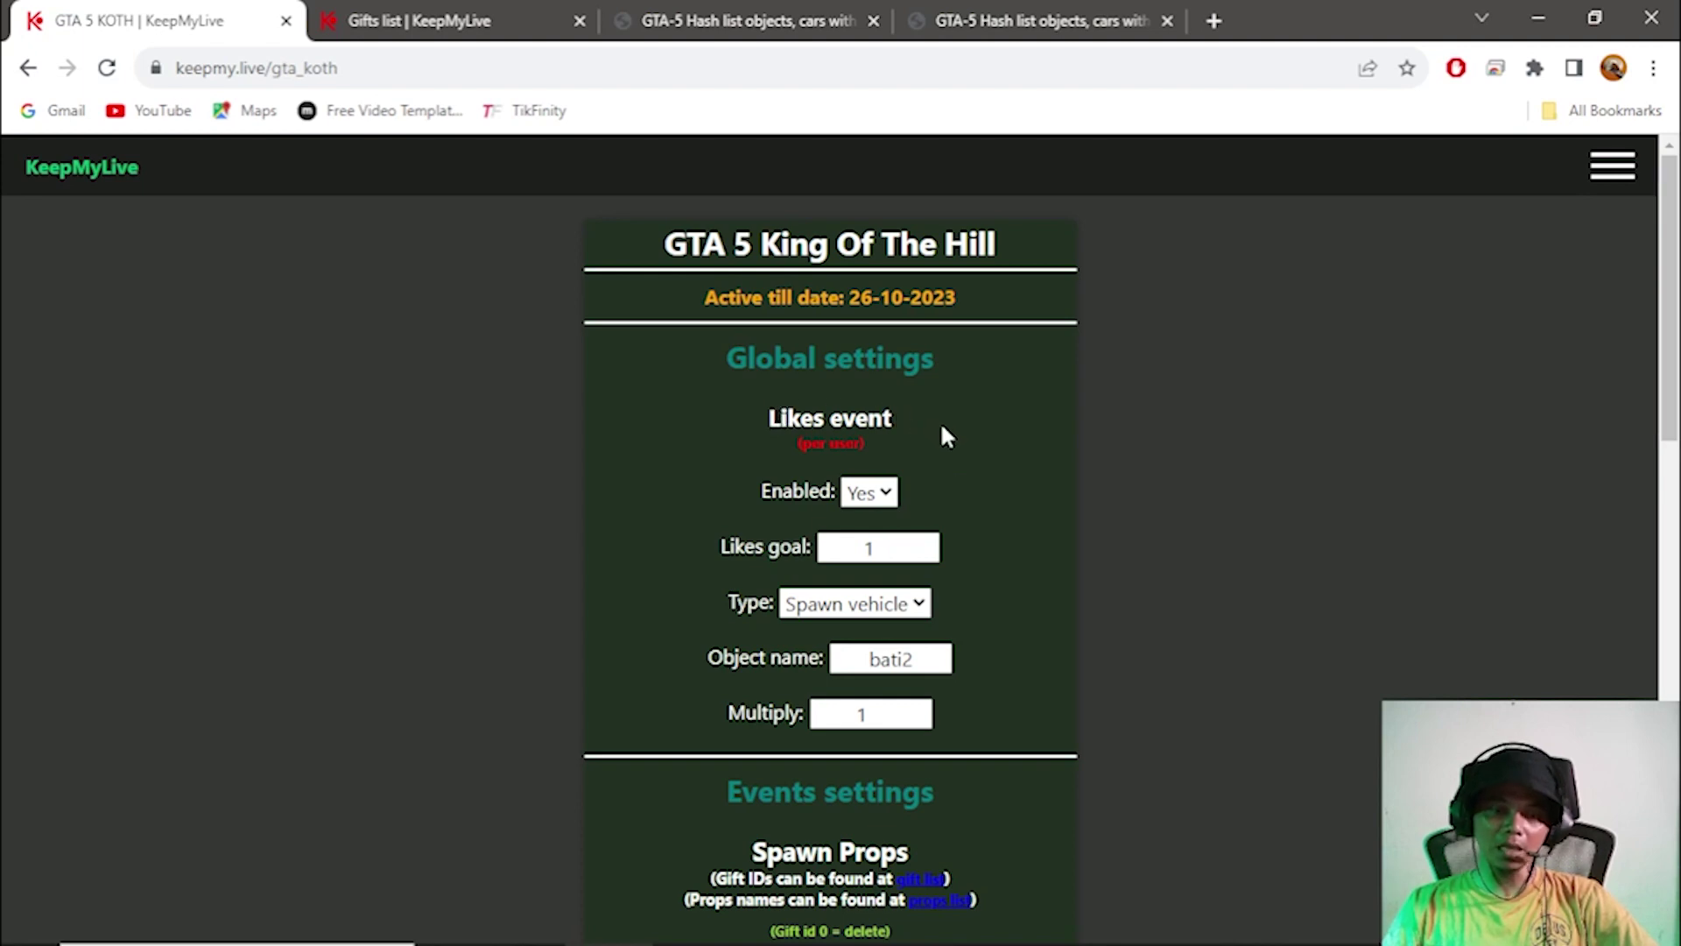
Set the Likes event's Enabled option to Yes and its Likes goal to 1.
click(891, 495)
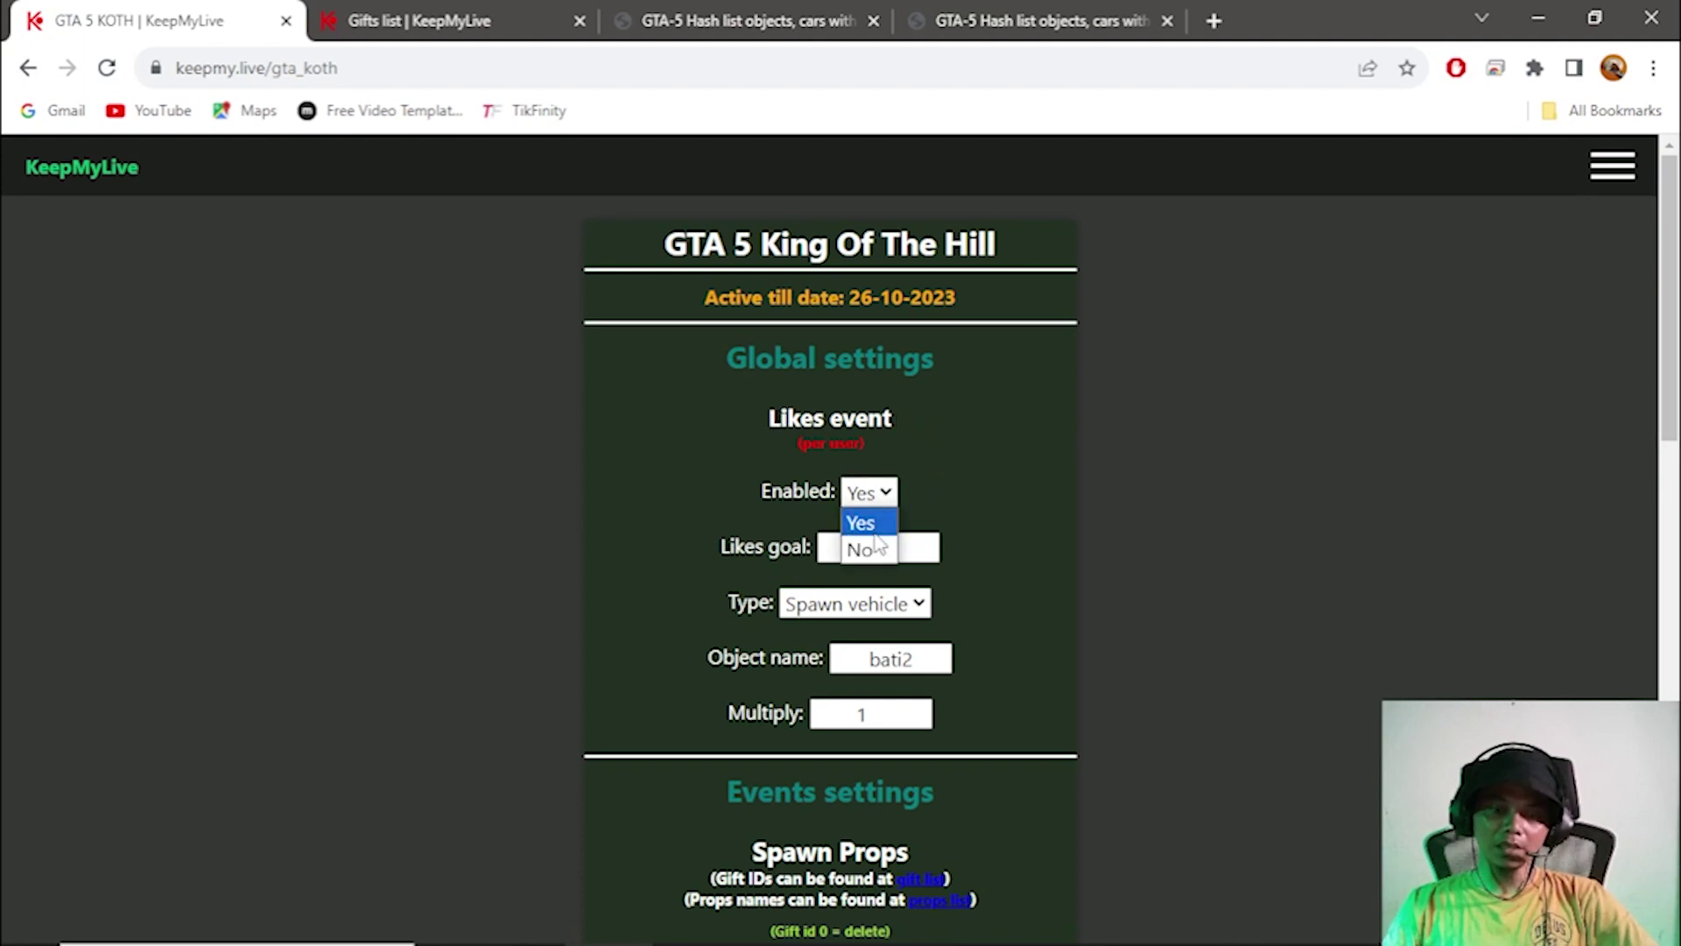
click(883, 523)
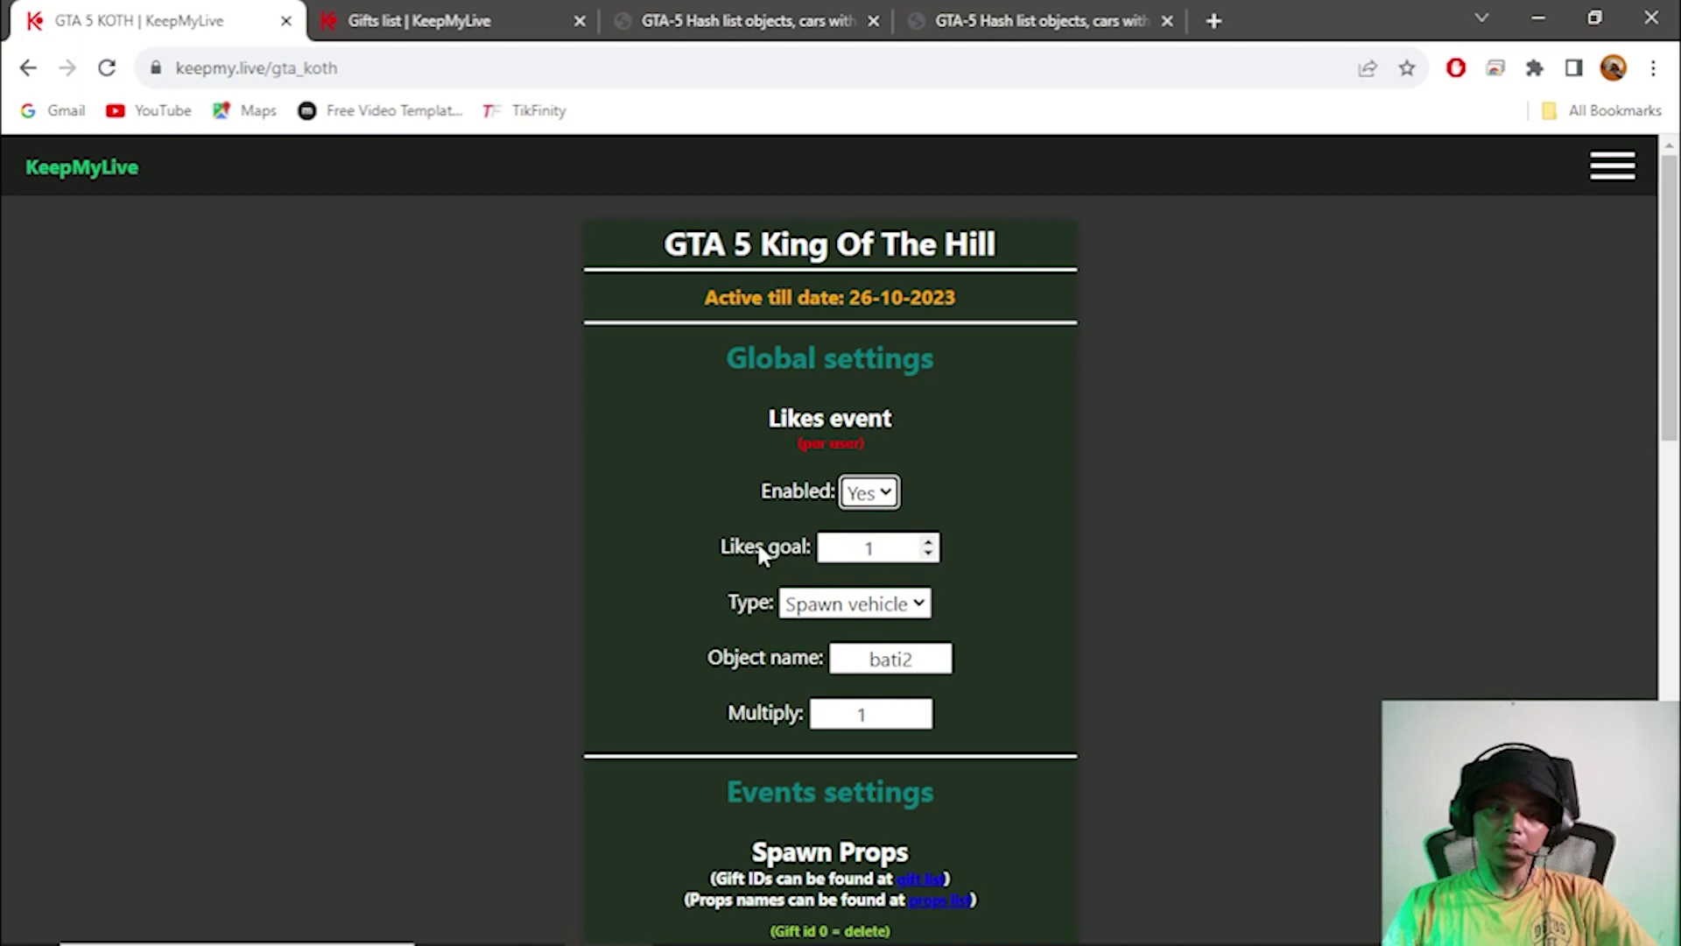
click(875, 546)
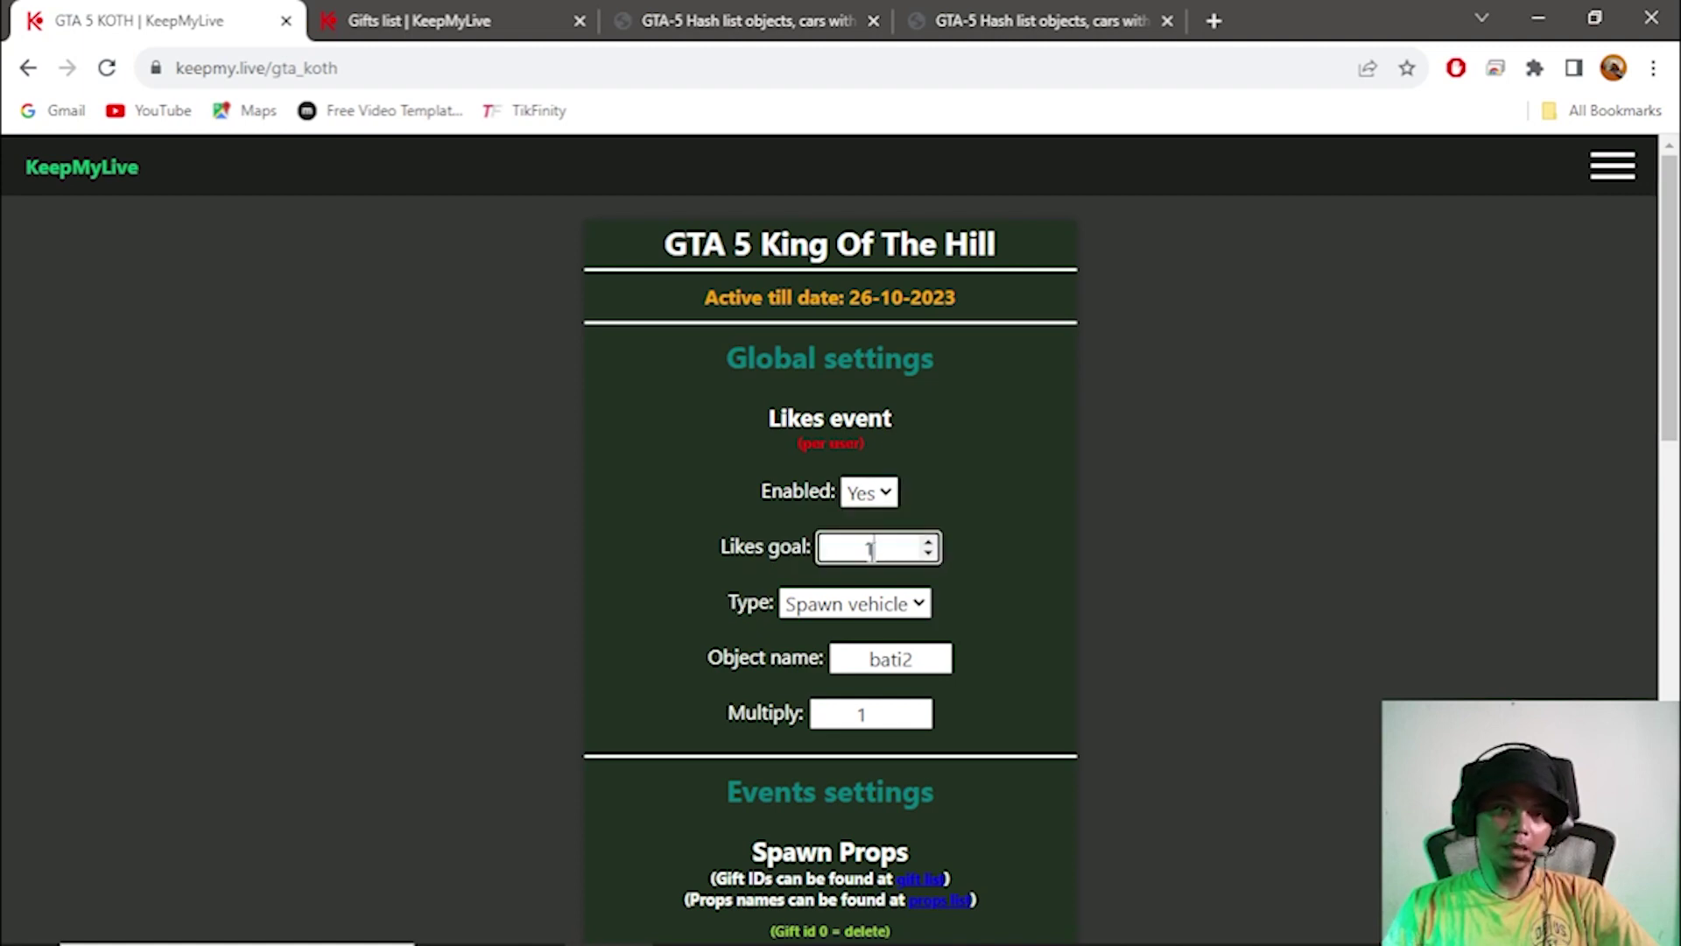
text(1)
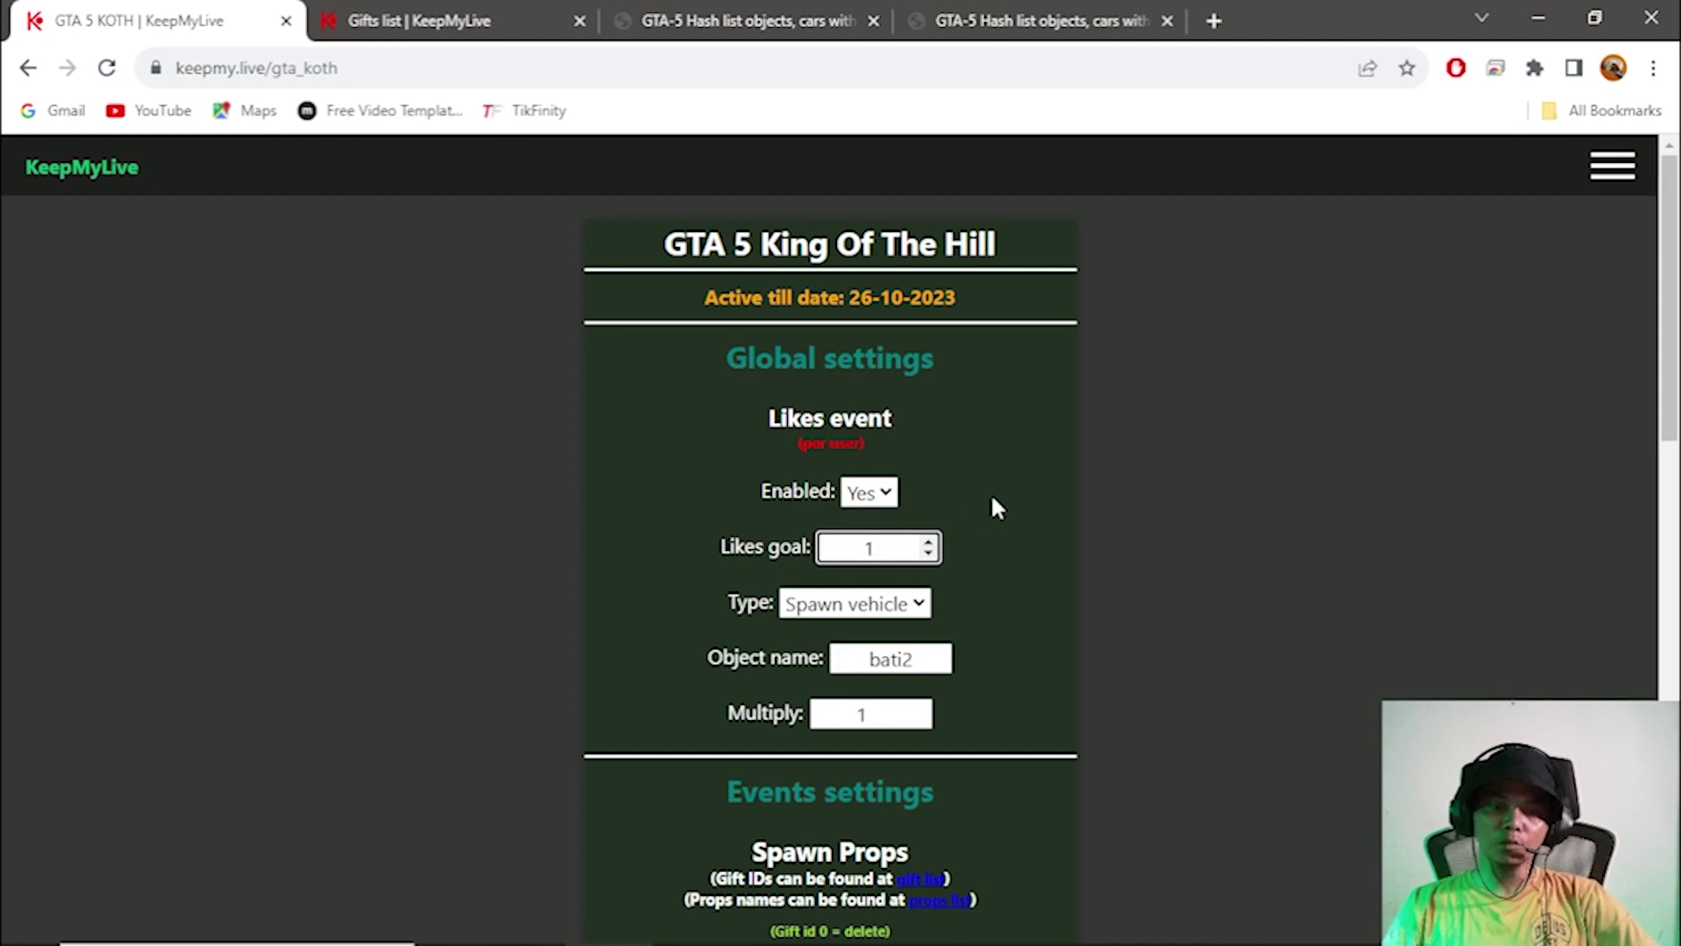
Try Spawn prop as the Likes event's Type, then return it to Spawn vehicle.
scroll(997, 506, down, 1)
click(915, 483)
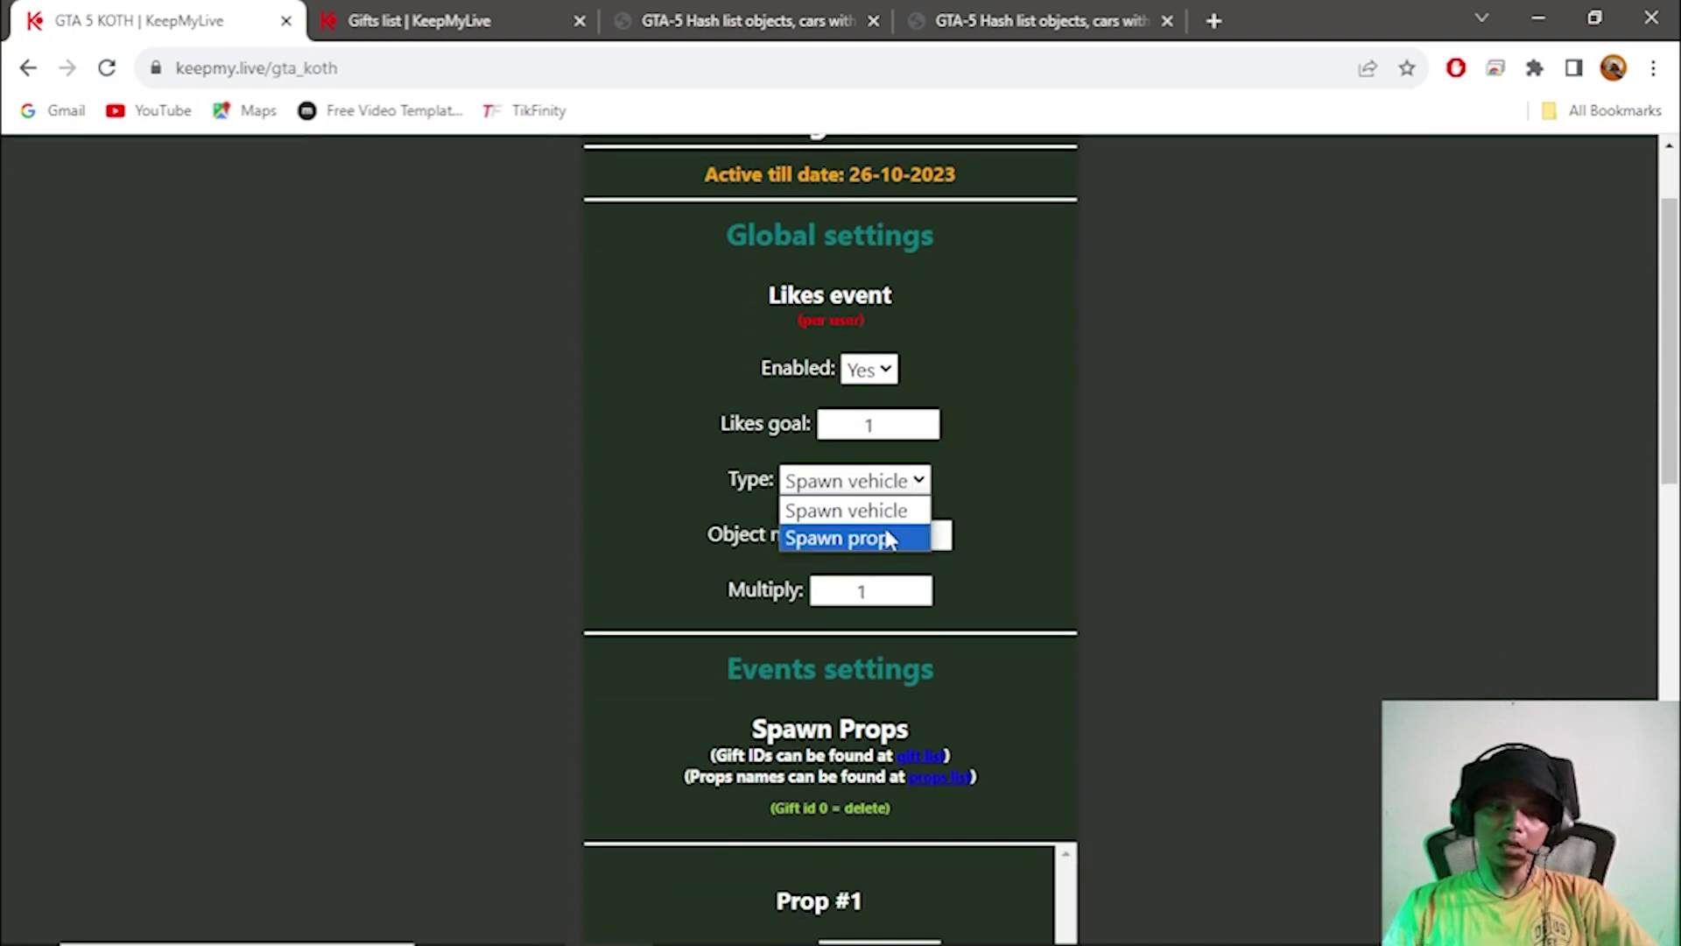
click(877, 538)
click(910, 483)
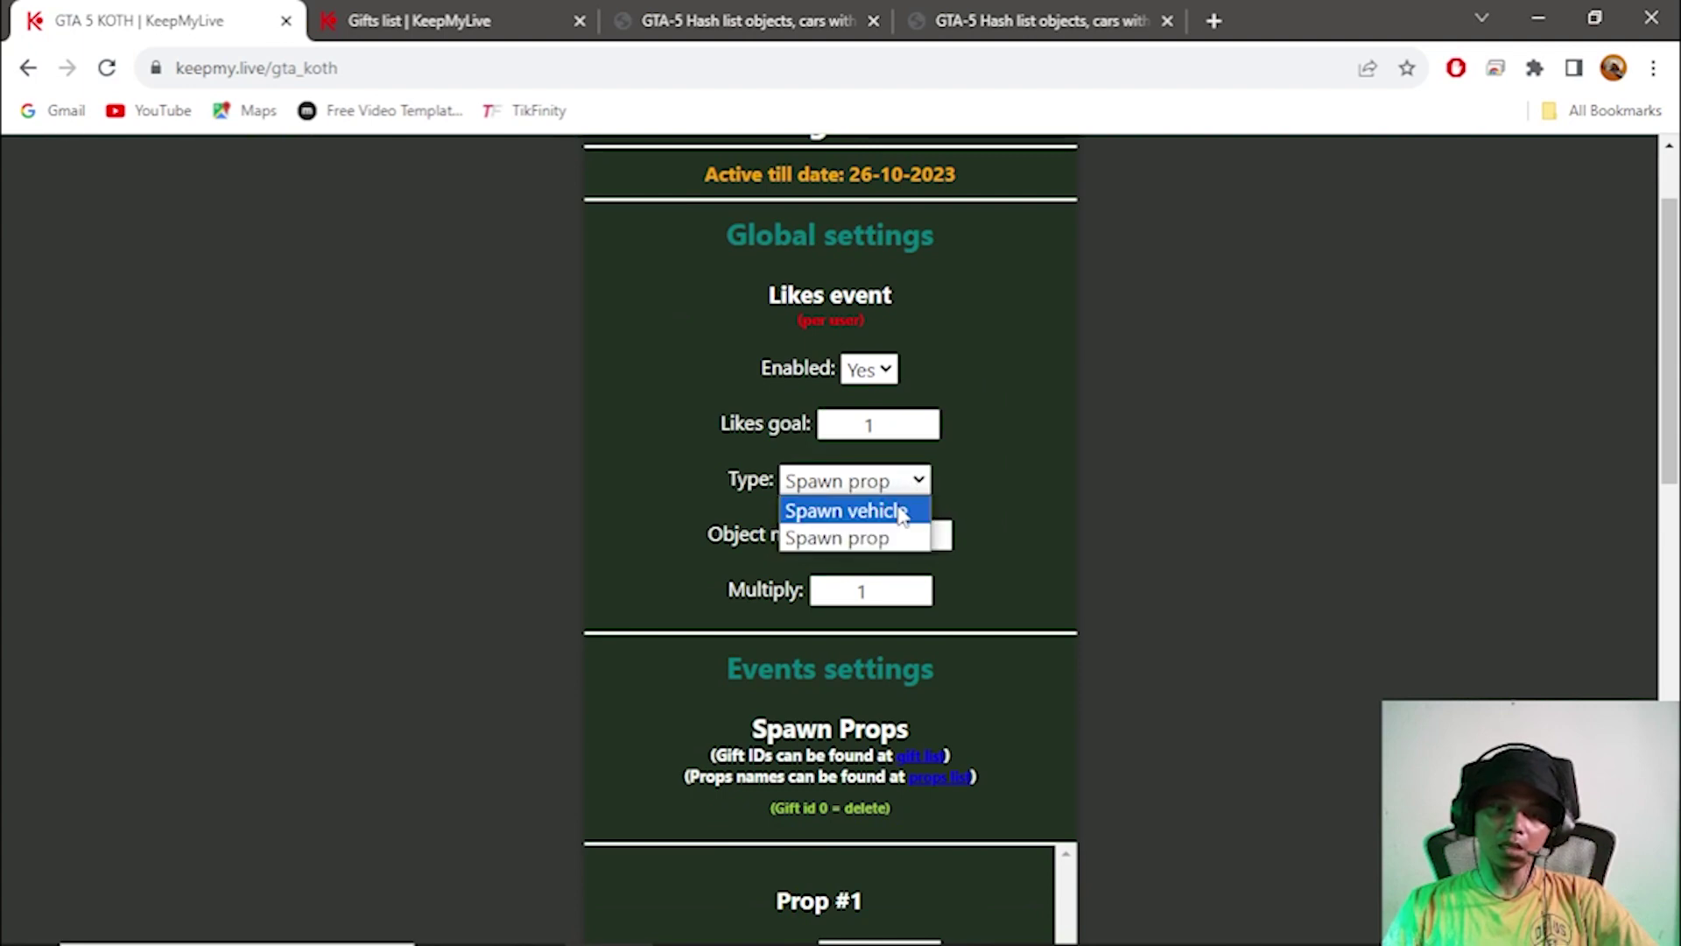
click(902, 513)
click(915, 481)
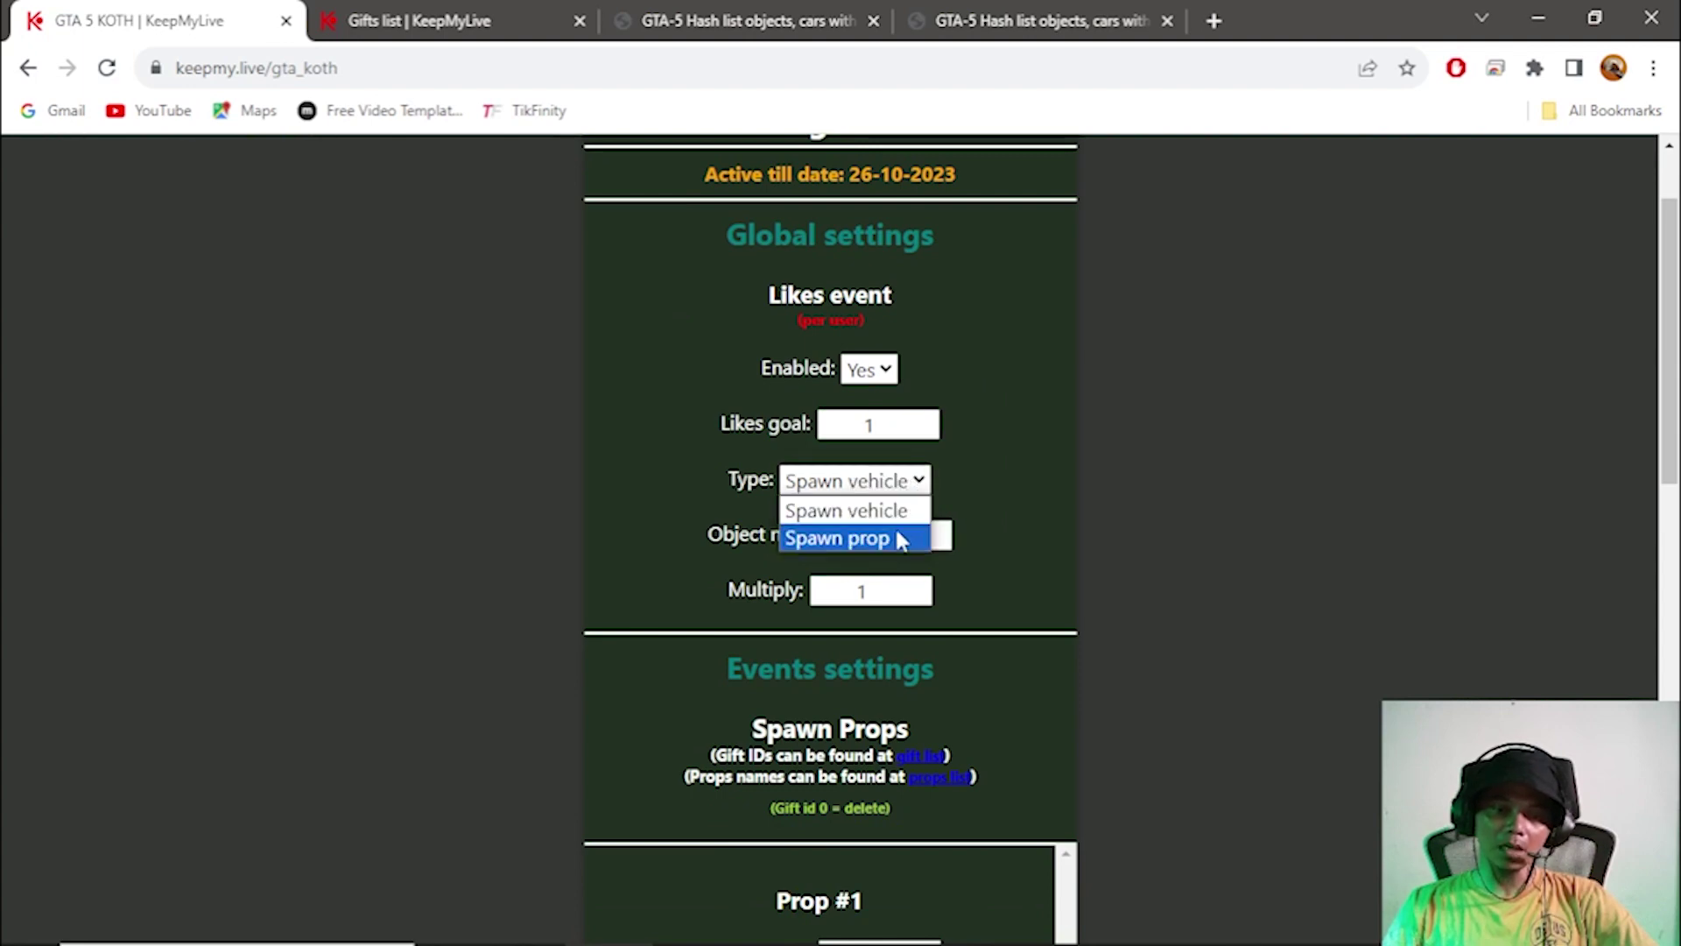
click(909, 511)
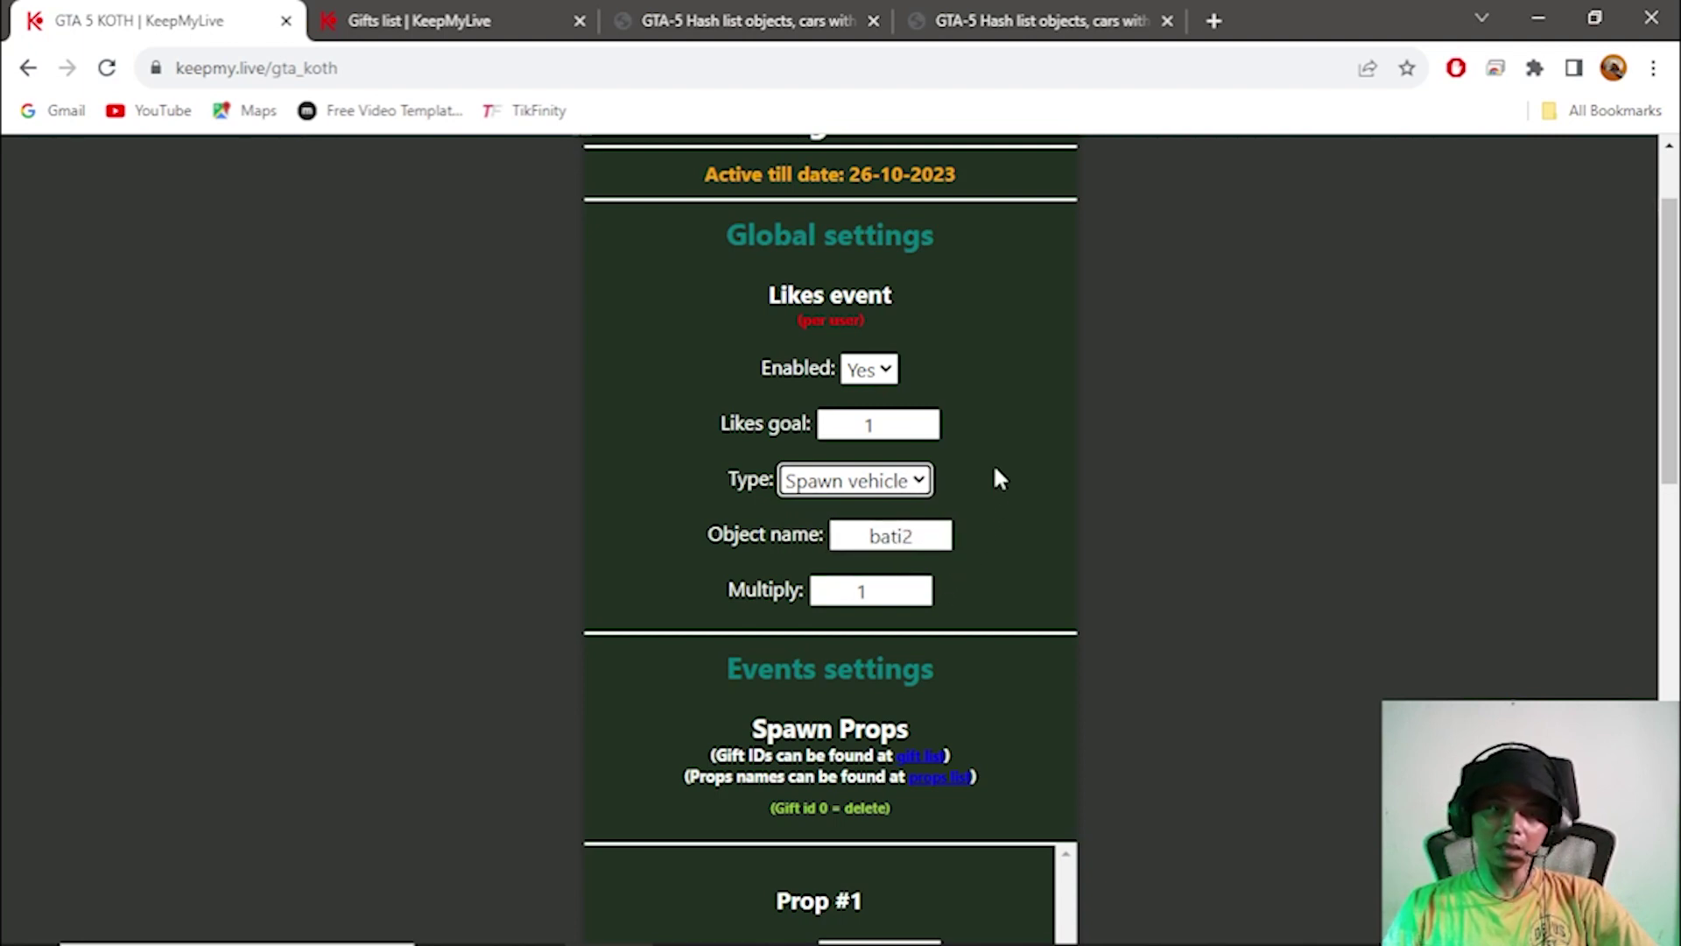
scroll(995, 545, down, 10)
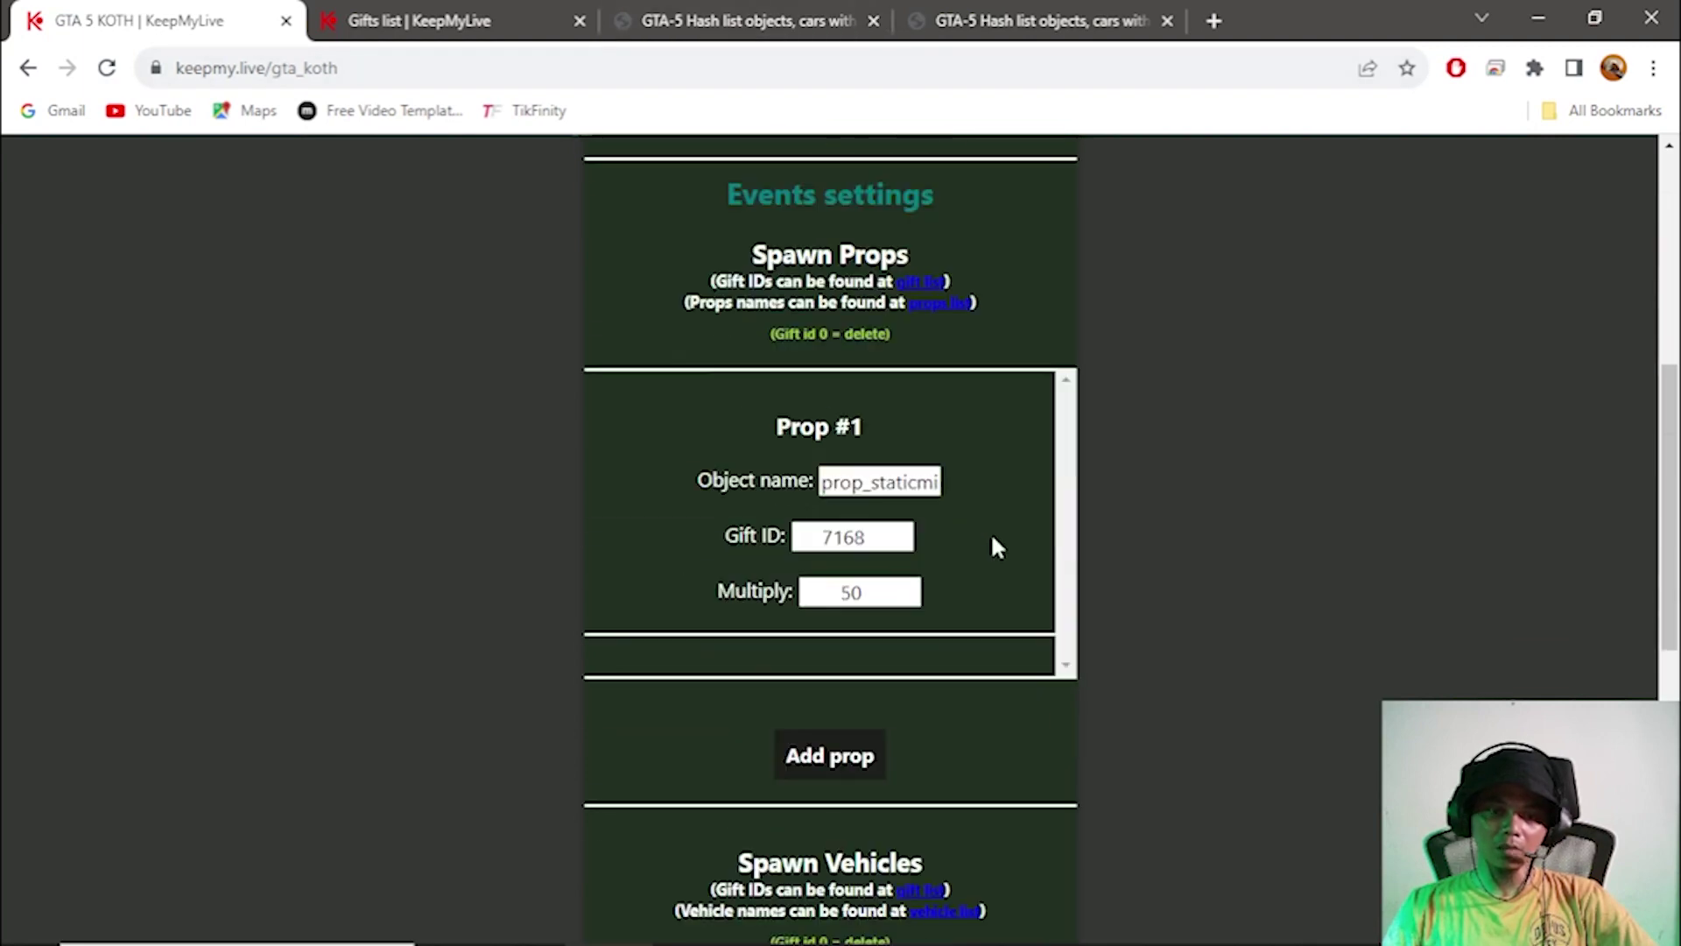
Open the vehicle names list in a separate tab and show its Motorcycles category.
scroll(963, 538, up, 1)
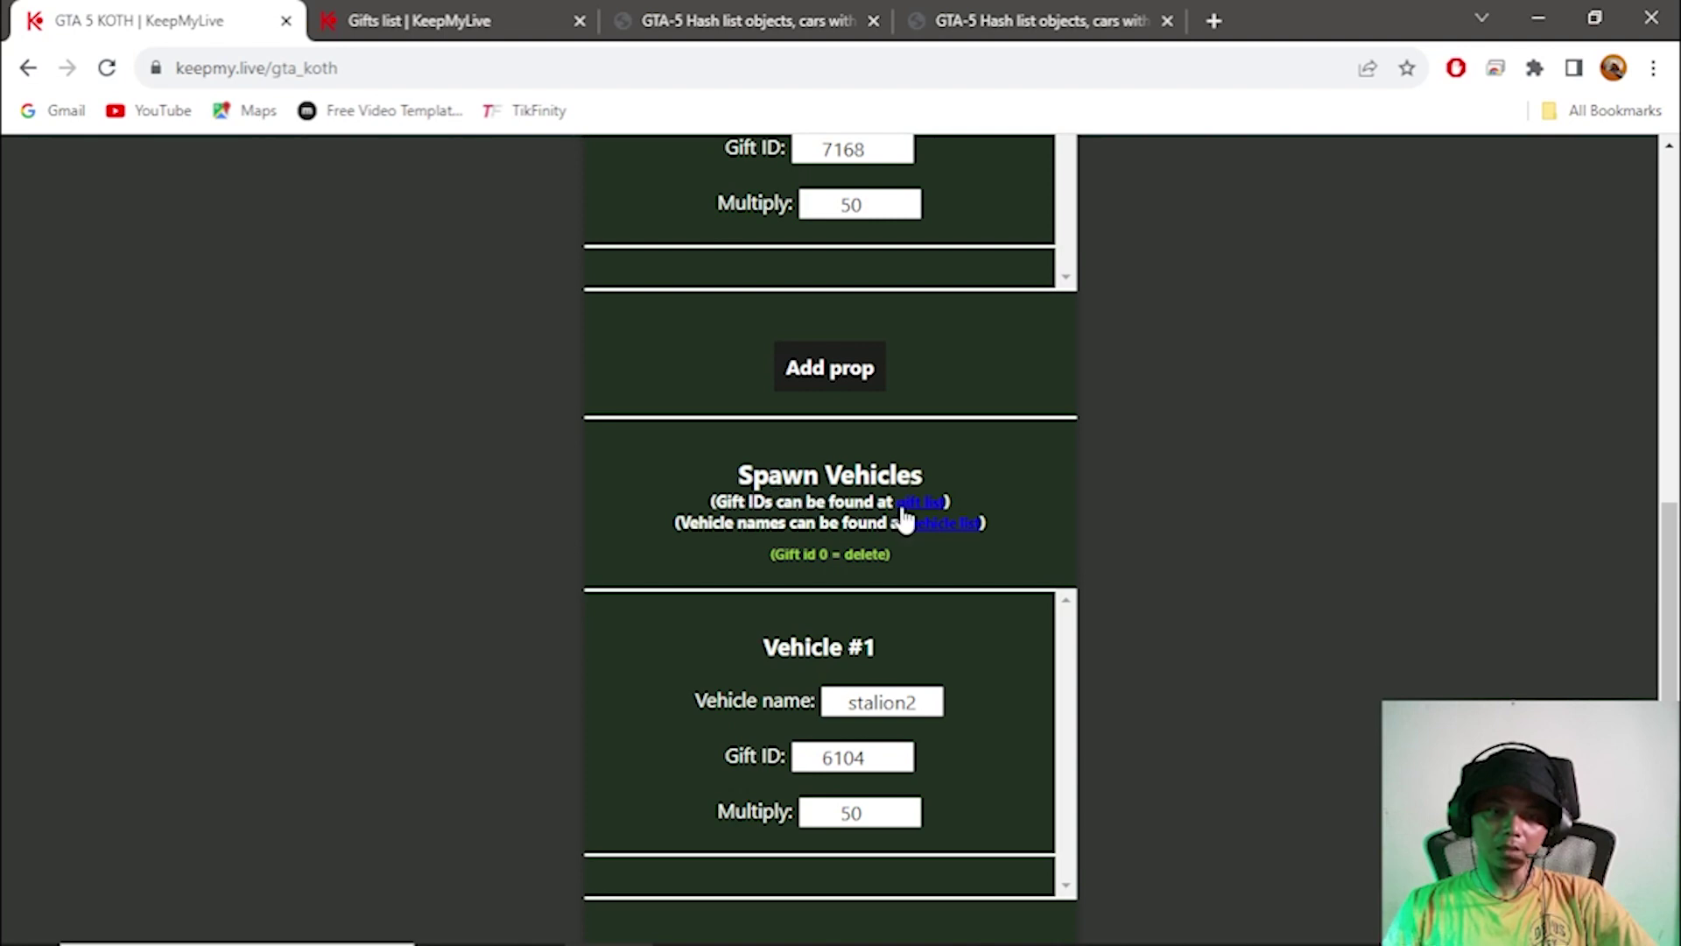
right_click(948, 523)
click(1032, 545)
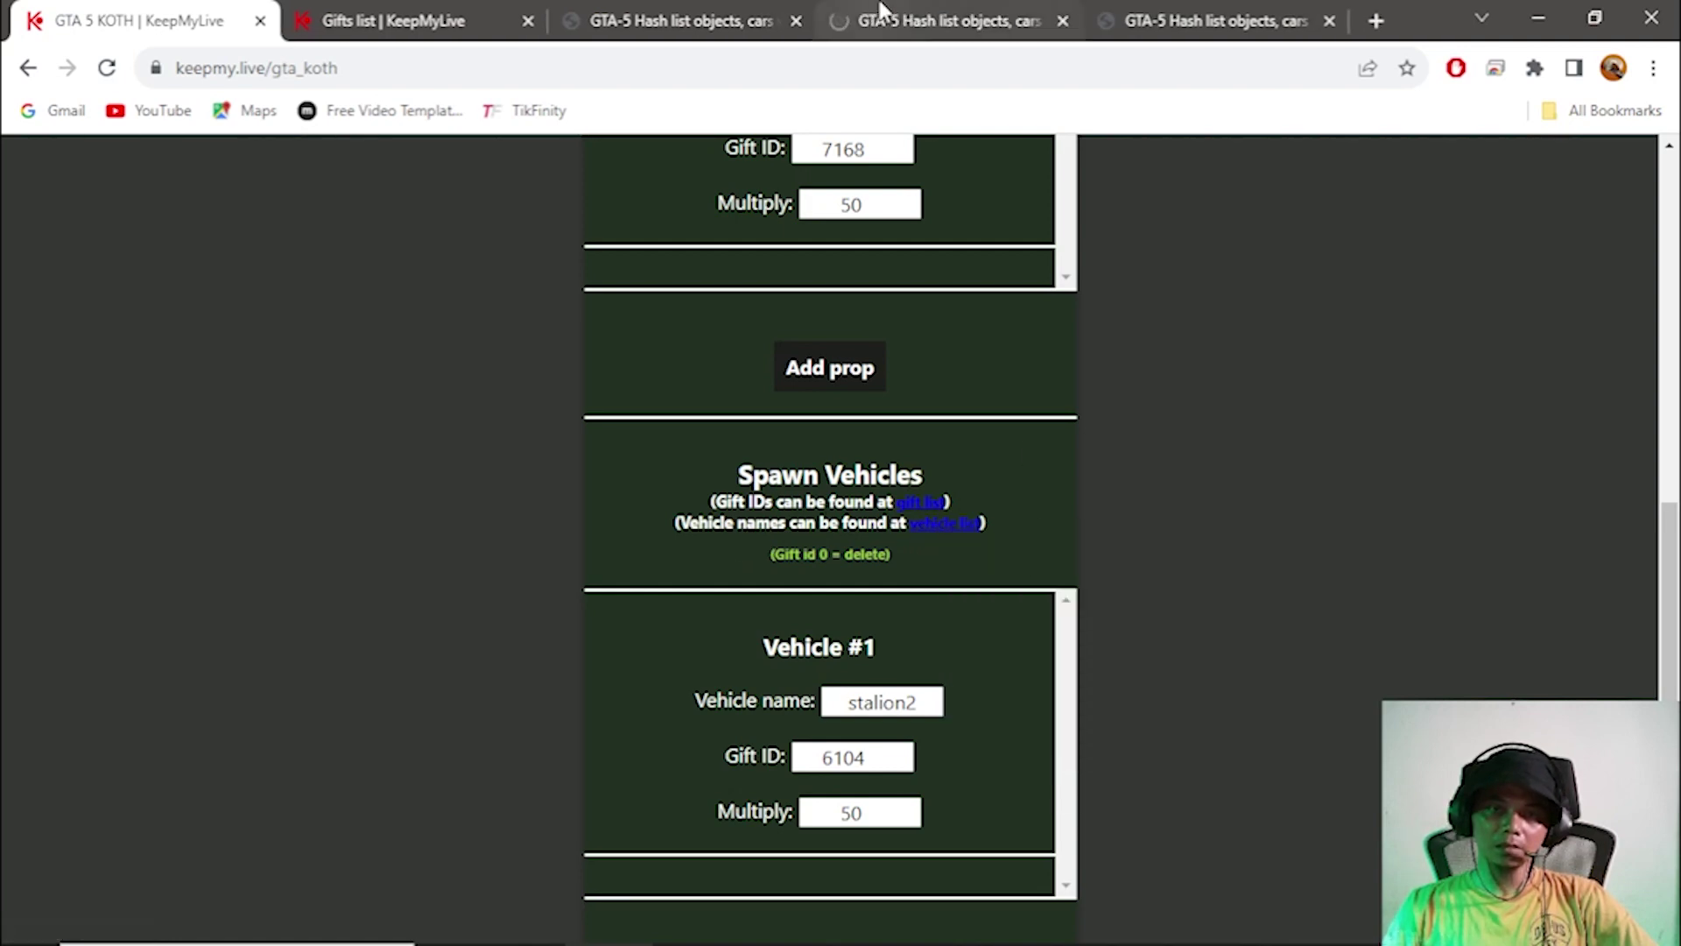
click(986, 20)
scroll(1269, 622, down, 7)
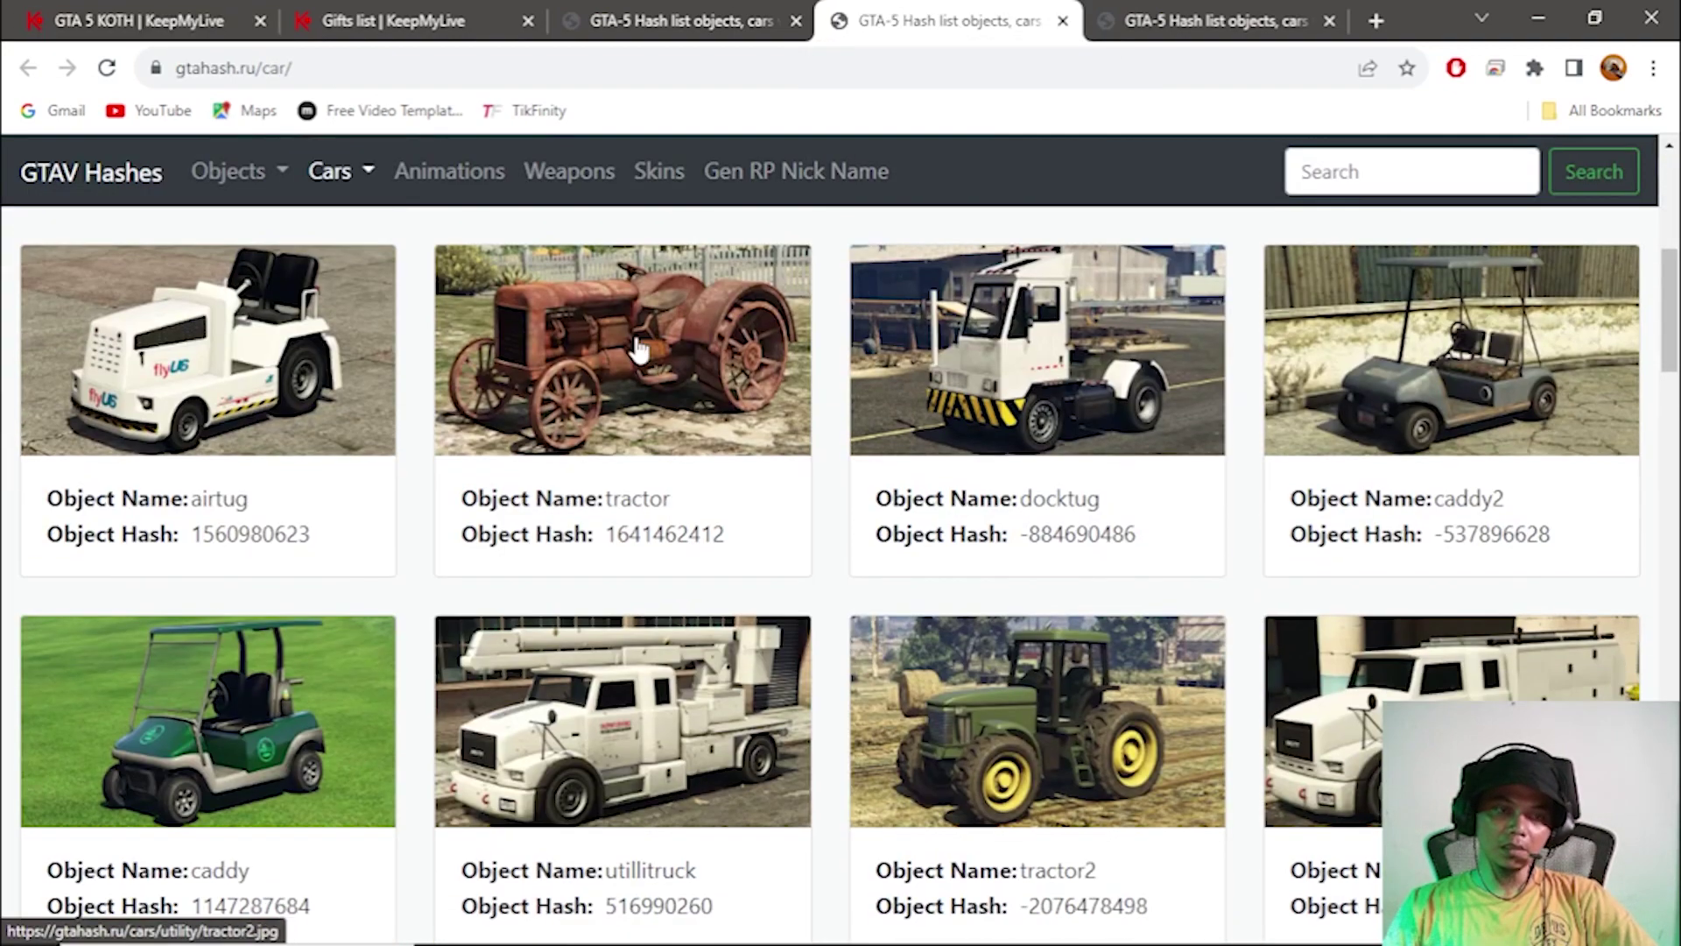
click(370, 175)
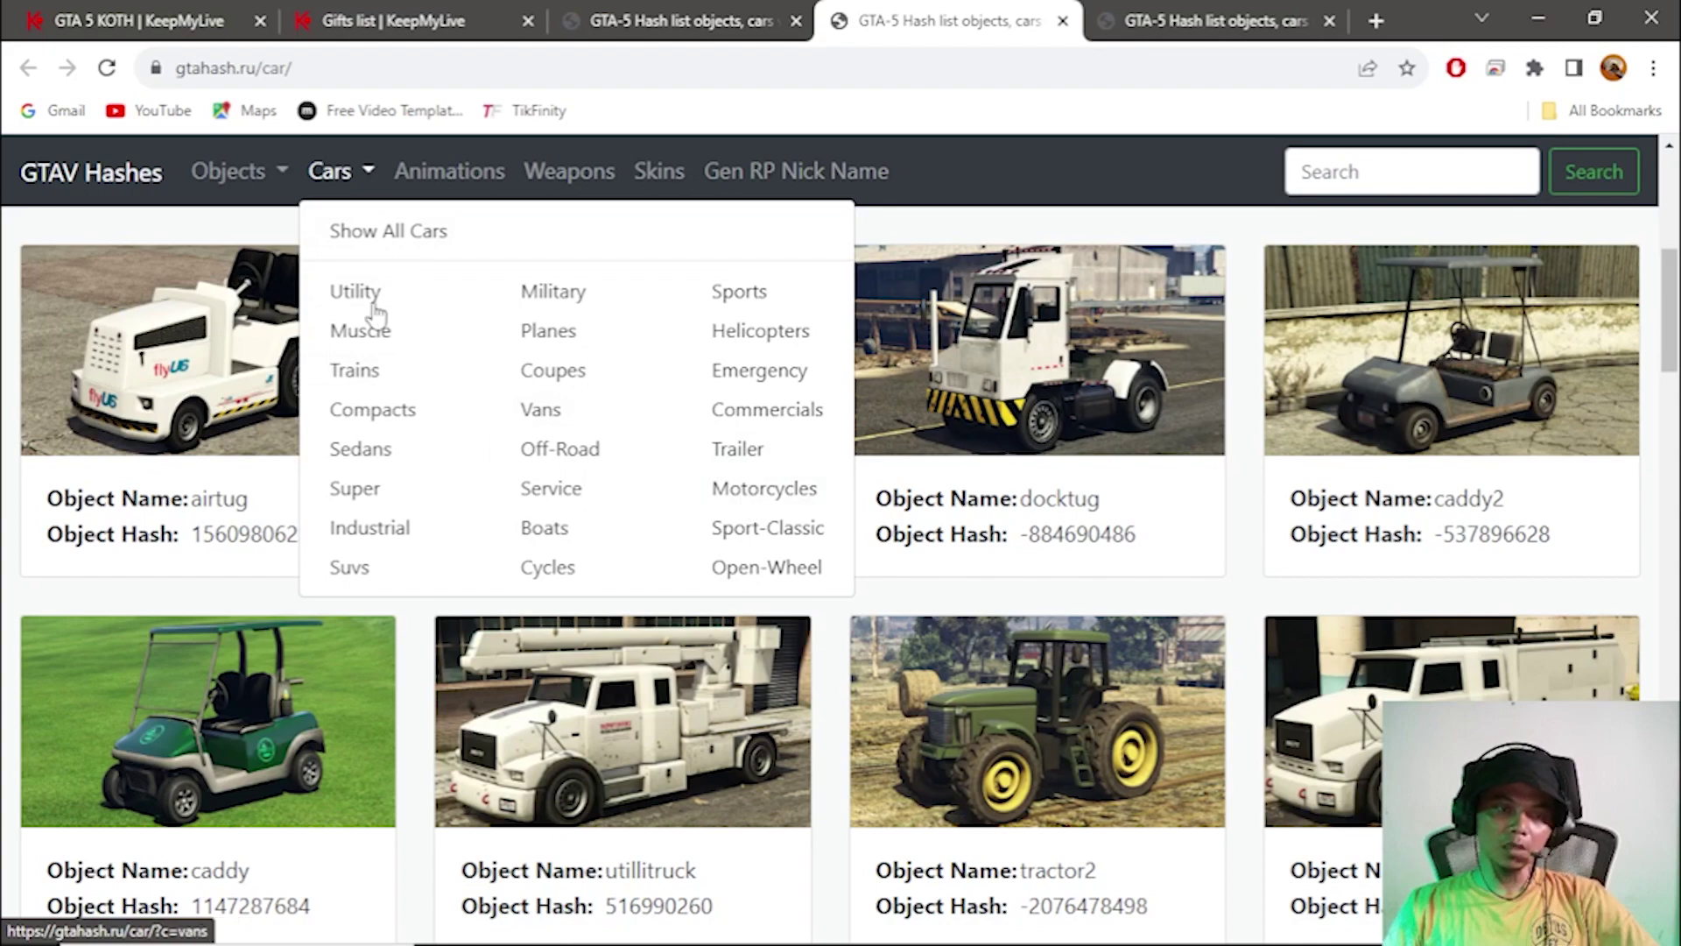
click(750, 490)
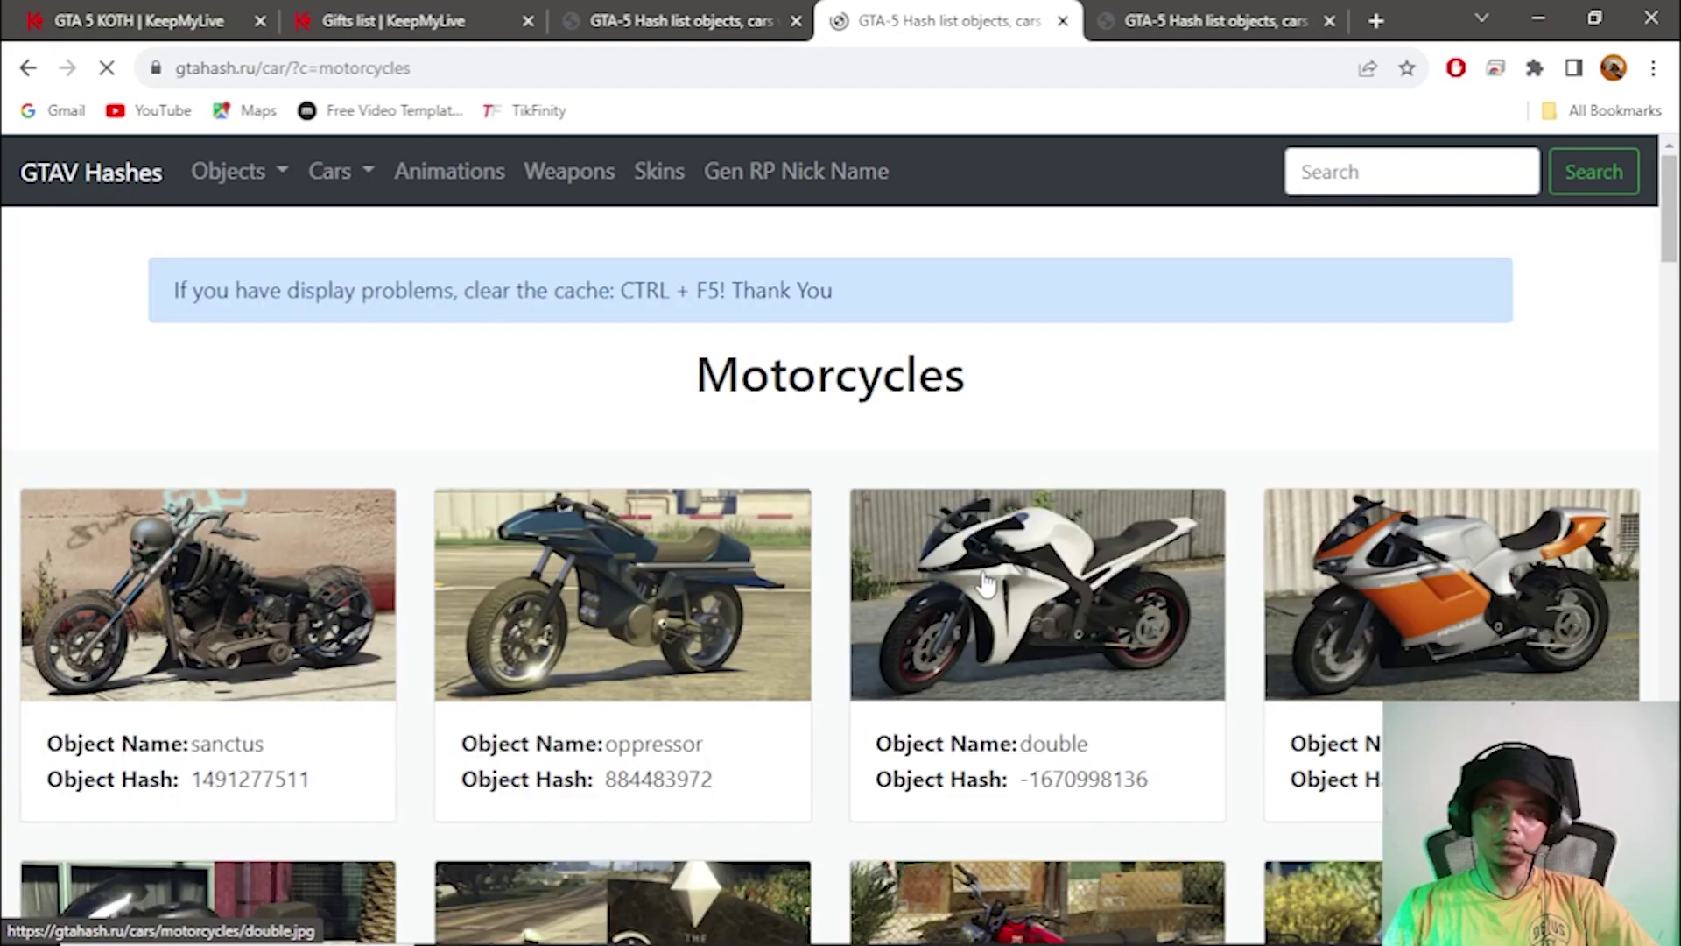
Find the black and turquoise shotaro in the motorcycle list and copy its object name.
scroll(1243, 643, down, 10)
scroll(1337, 723, down, 10)
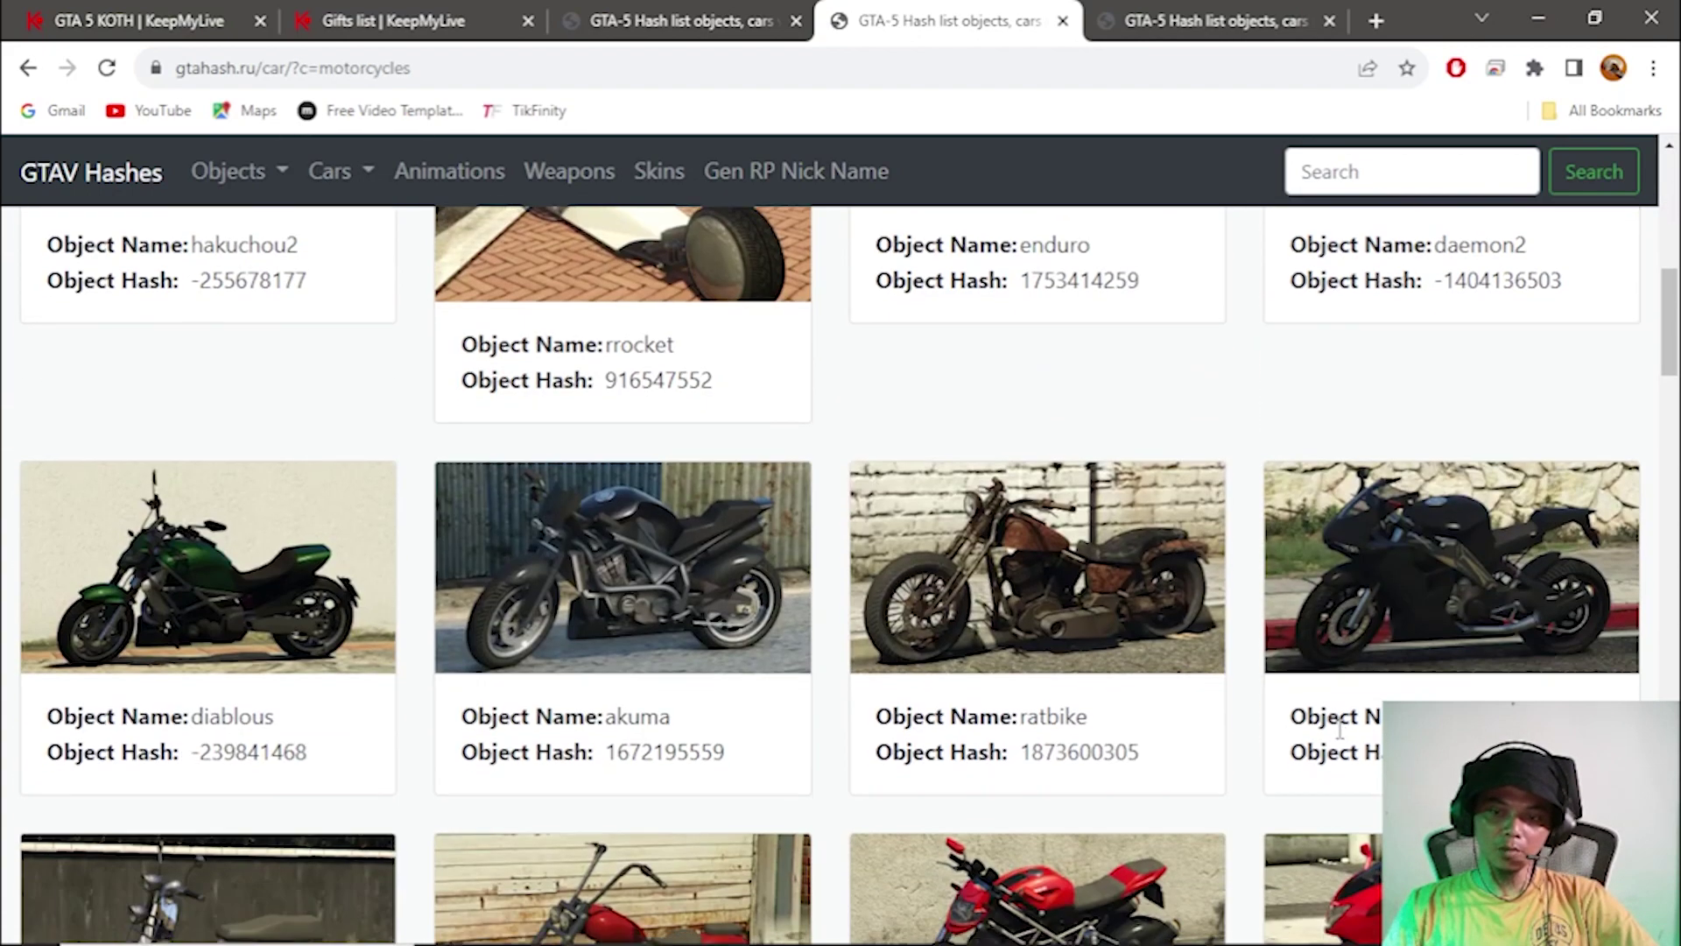
scroll(1340, 728, down, 5)
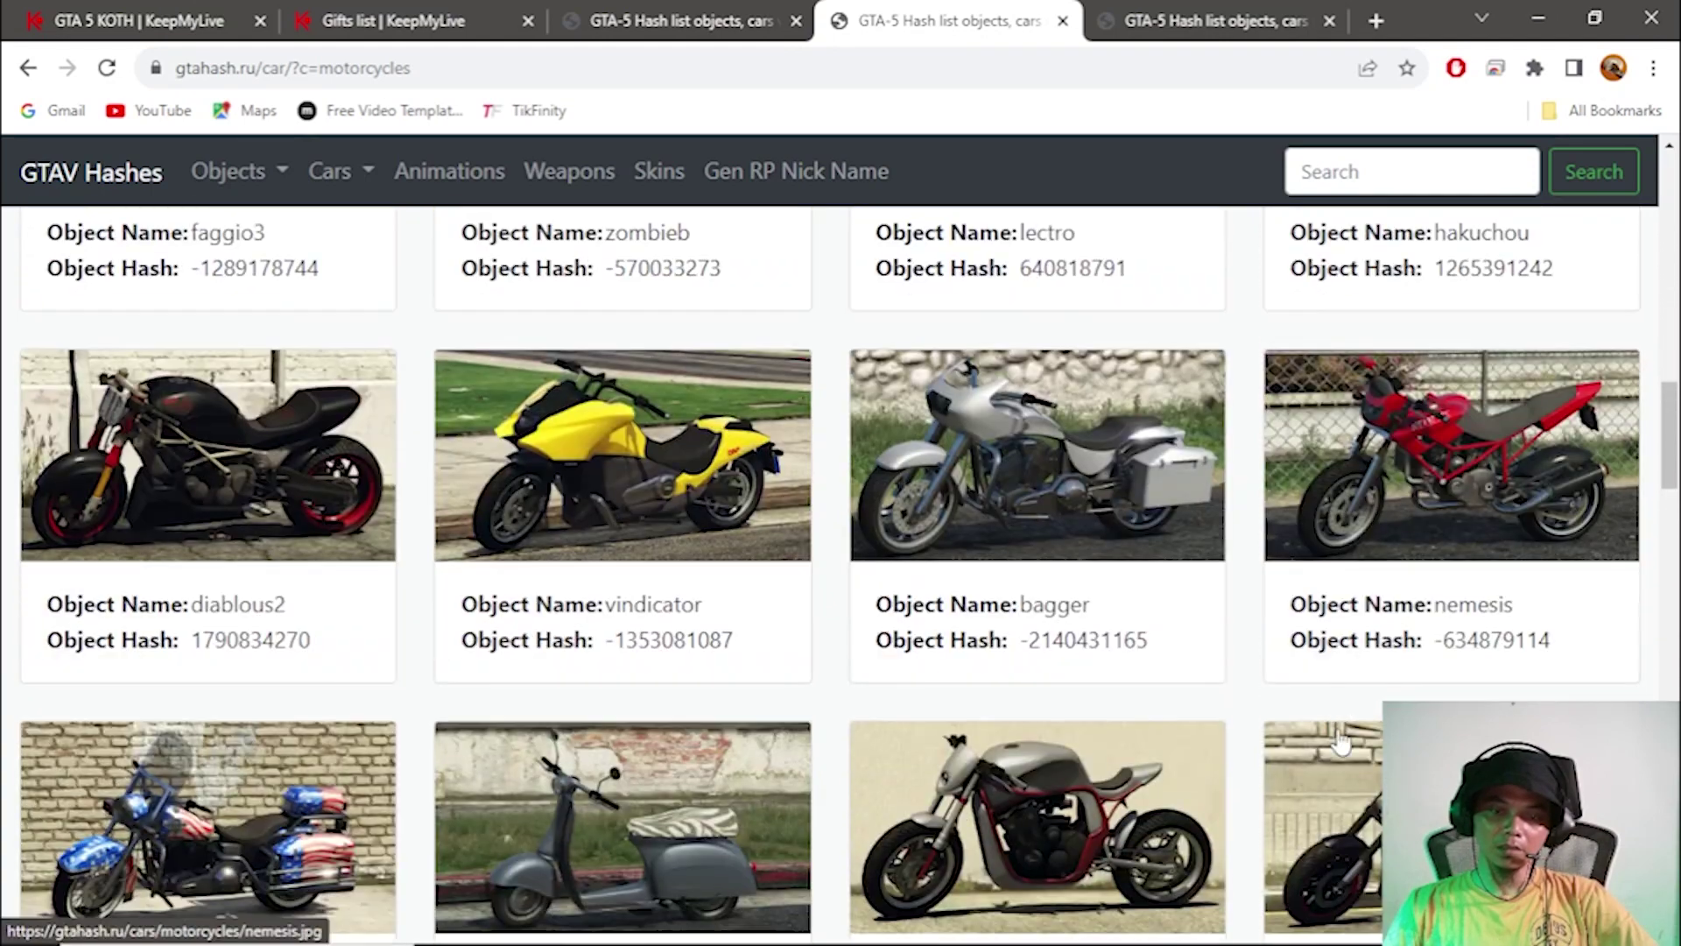
scroll(1340, 728, up, 4)
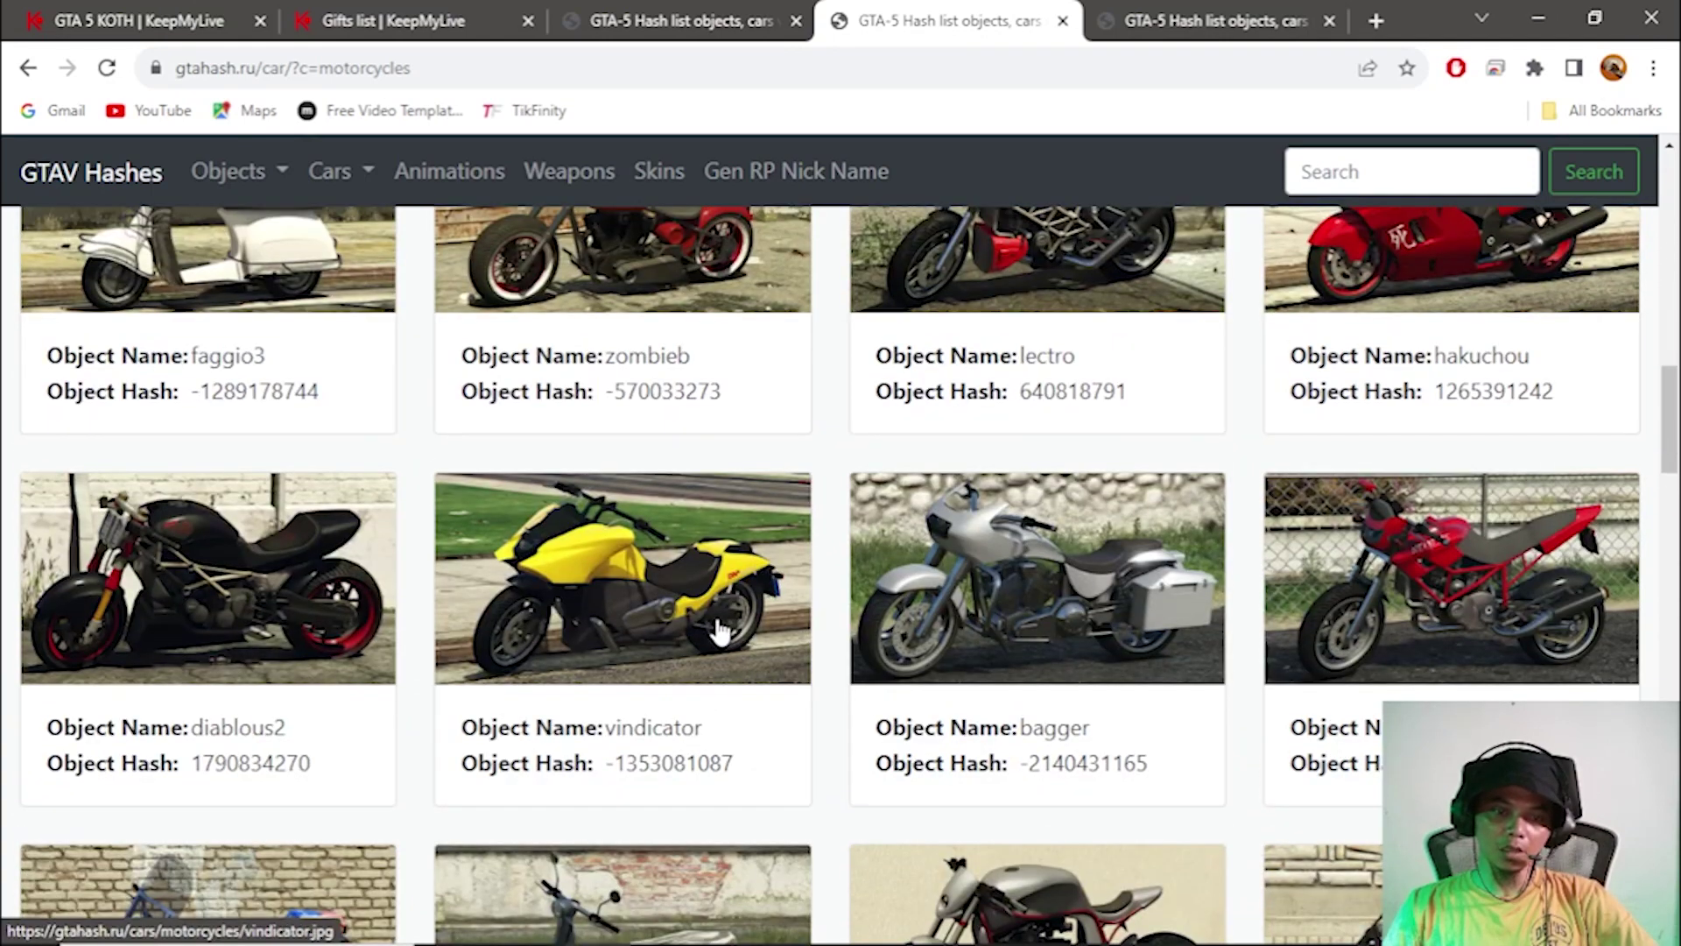
scroll(720, 630, up, 2)
scroll(720, 630, down, 6)
scroll(719, 631, up, 4)
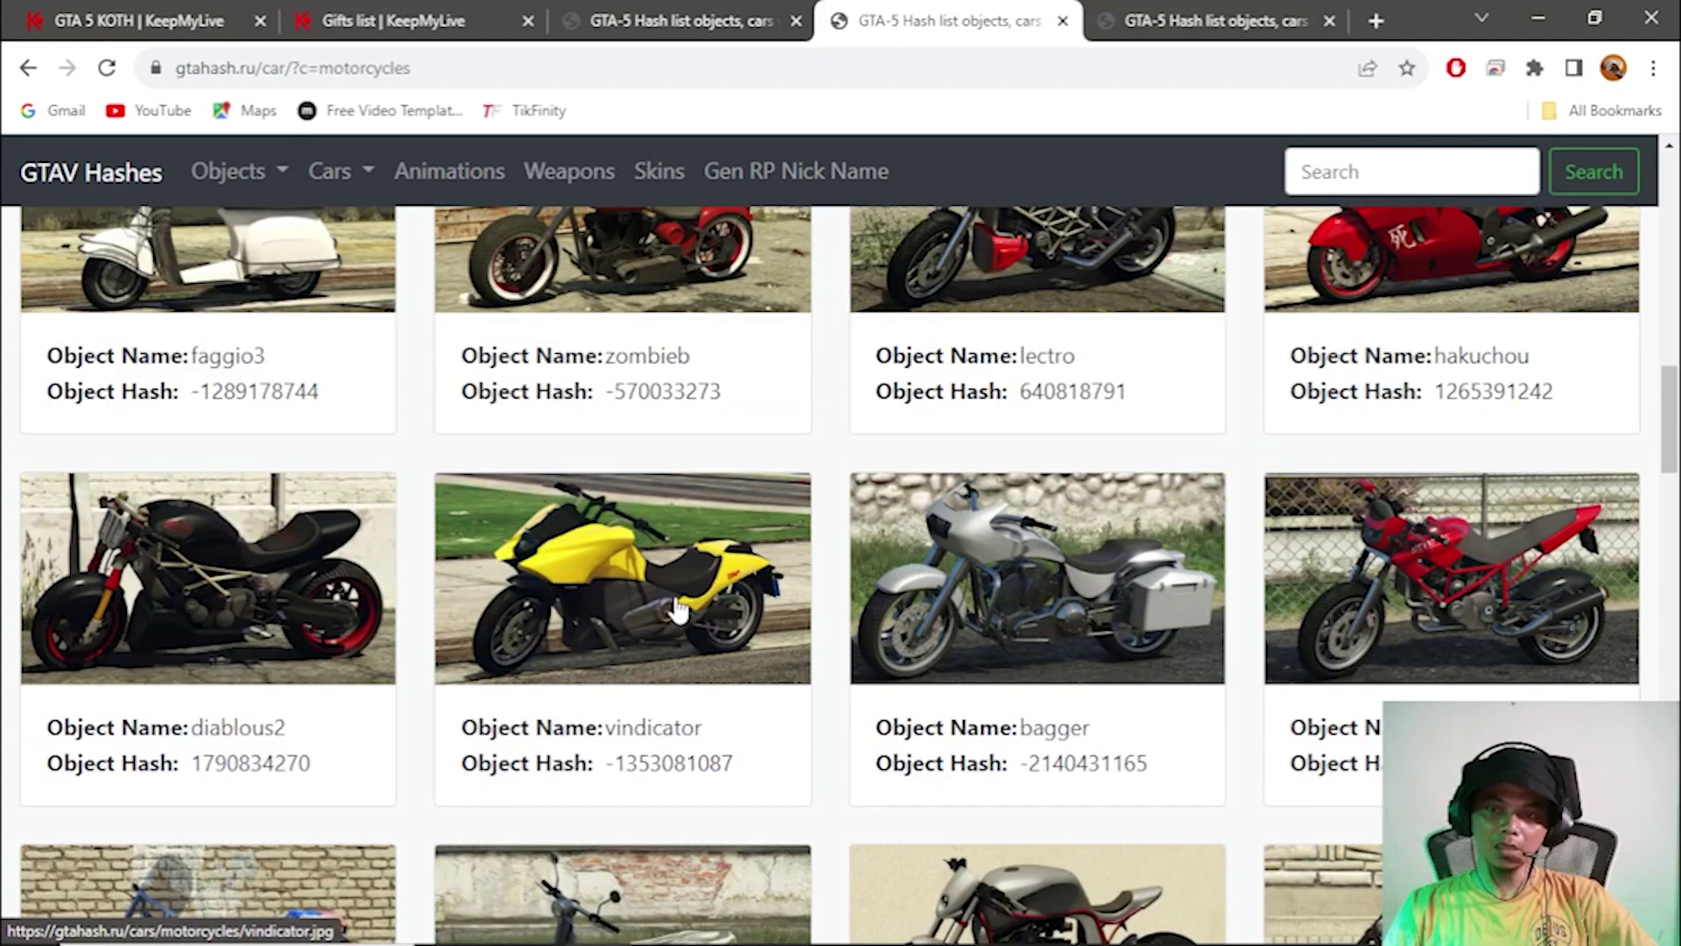
scroll(678, 610, up, 1)
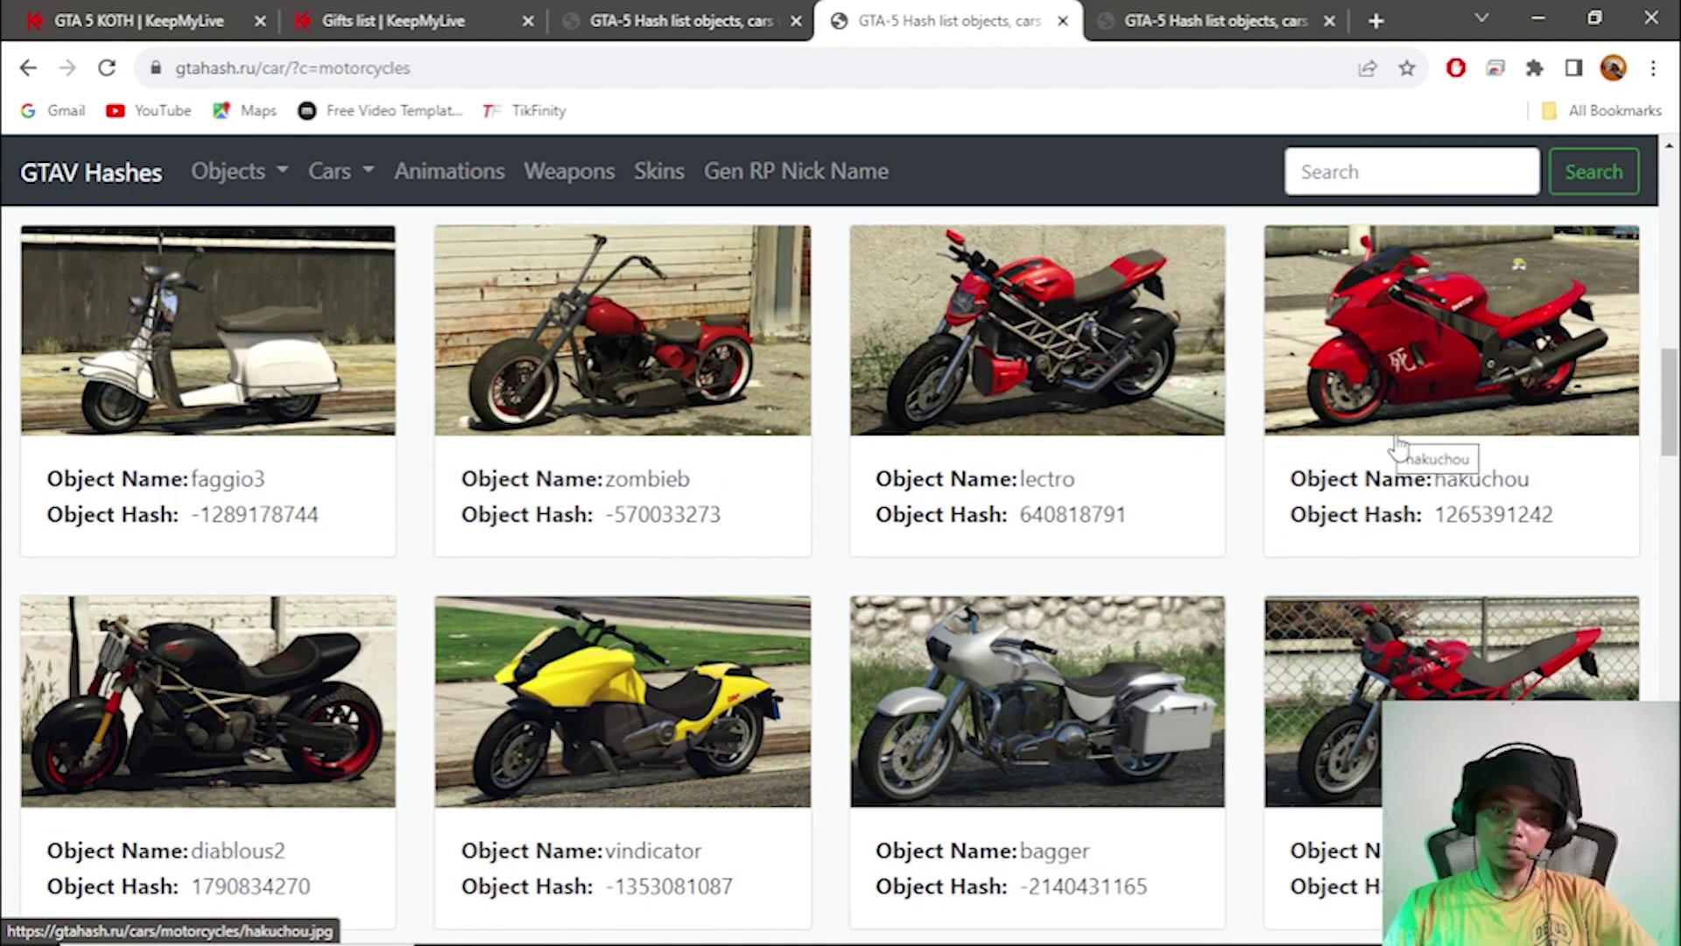
scroll(1348, 499, down, 6)
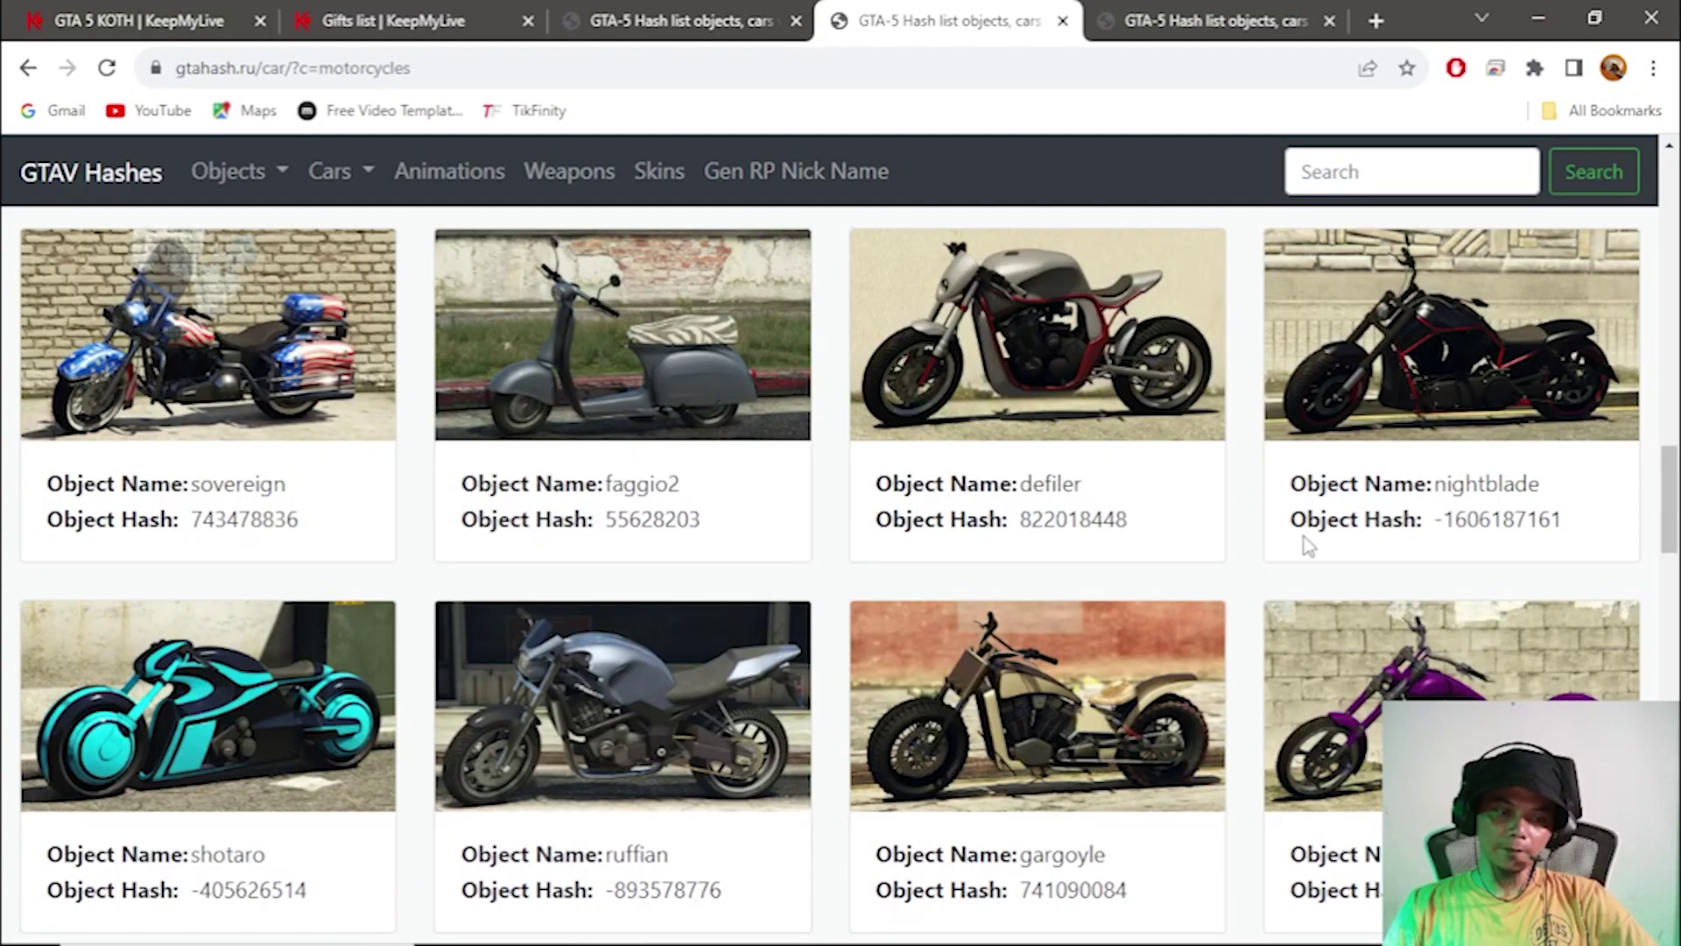
scroll(679, 563, down, 7)
scroll(276, 486, up, 3)
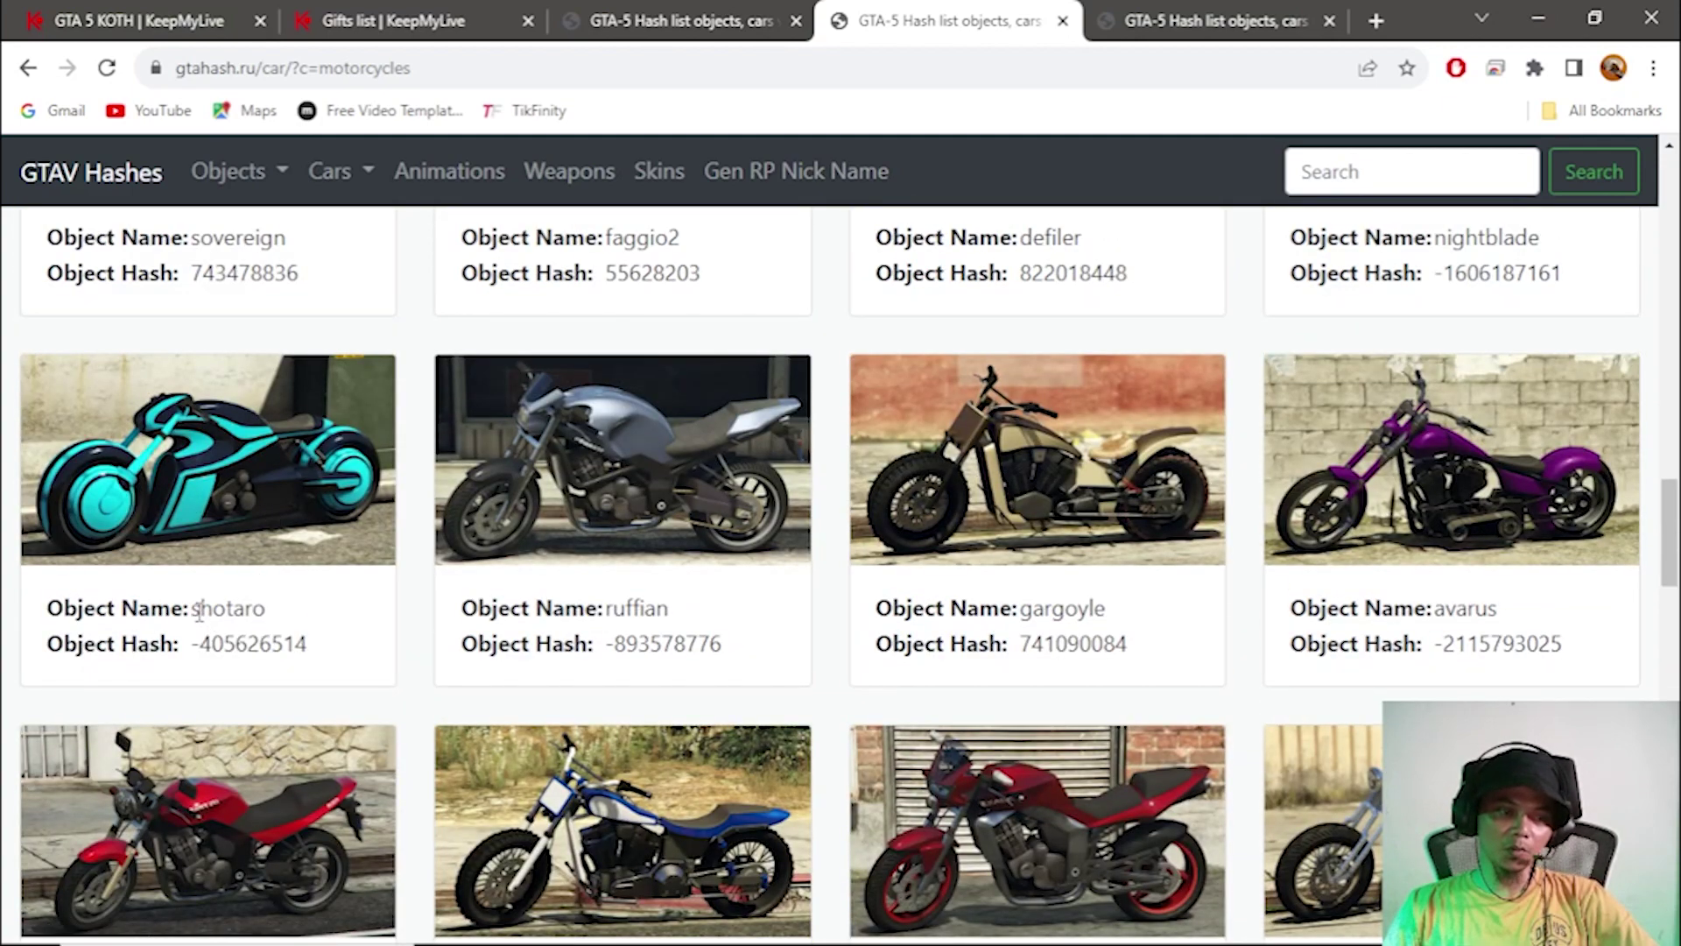
drag(193, 607, 277, 612)
key(ctrl+c)
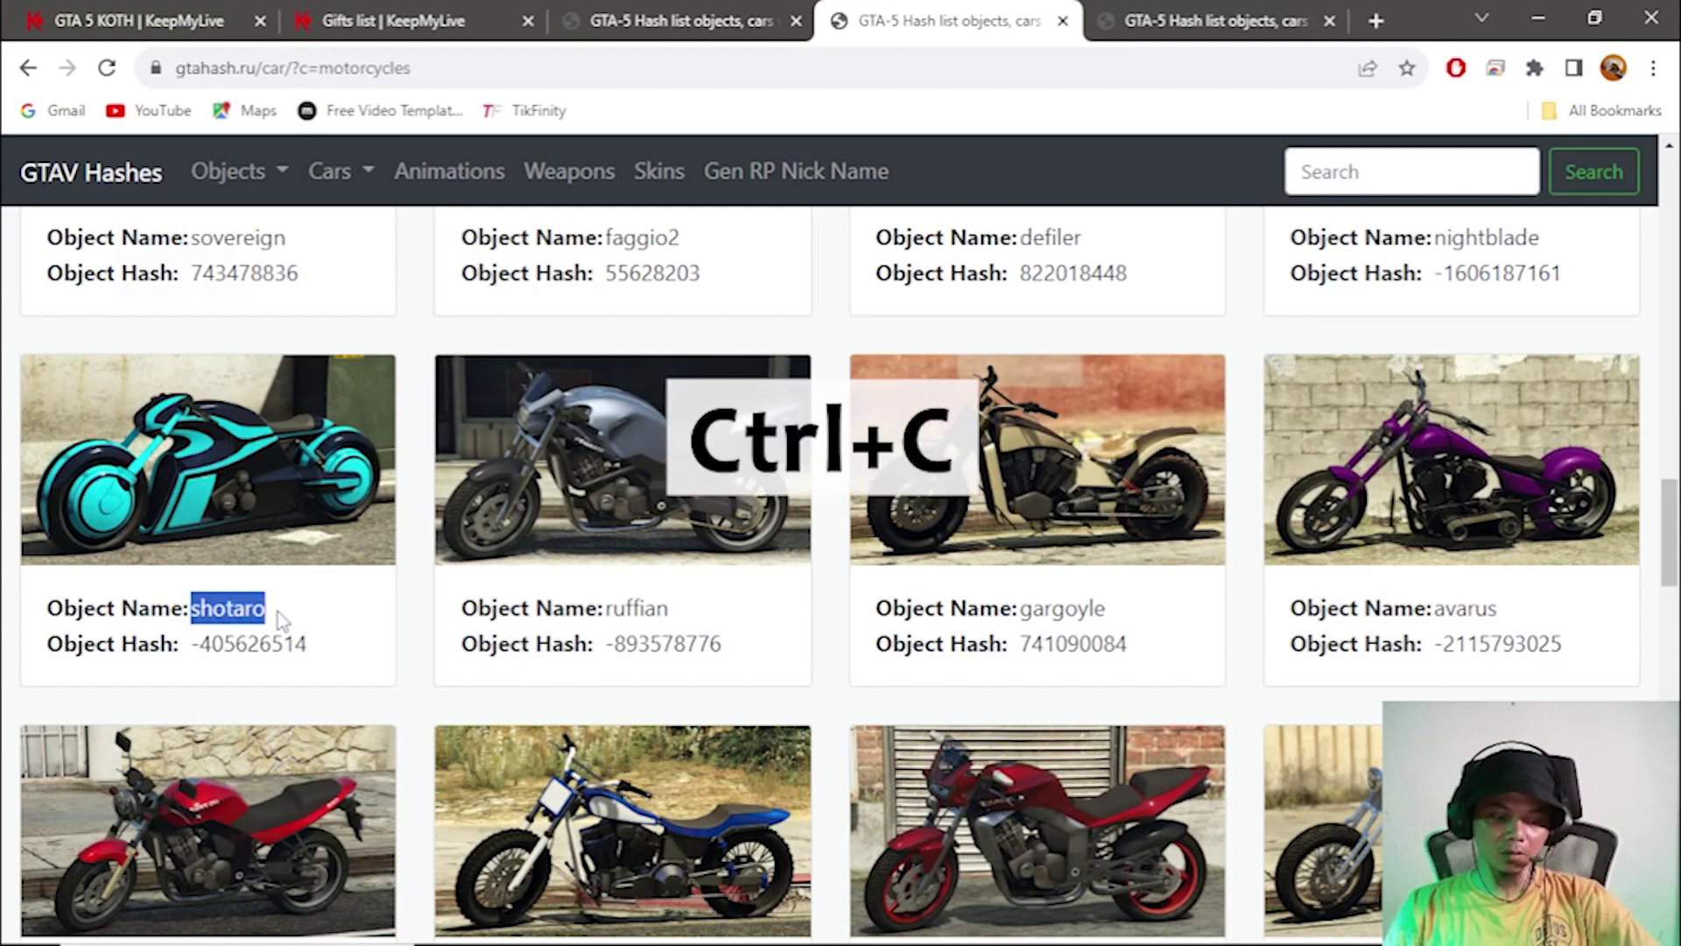
Replace the Likes event's Object name with the copied shotaro and compare it with the motorcycle's entry in the vehicle list.
click(164, 11)
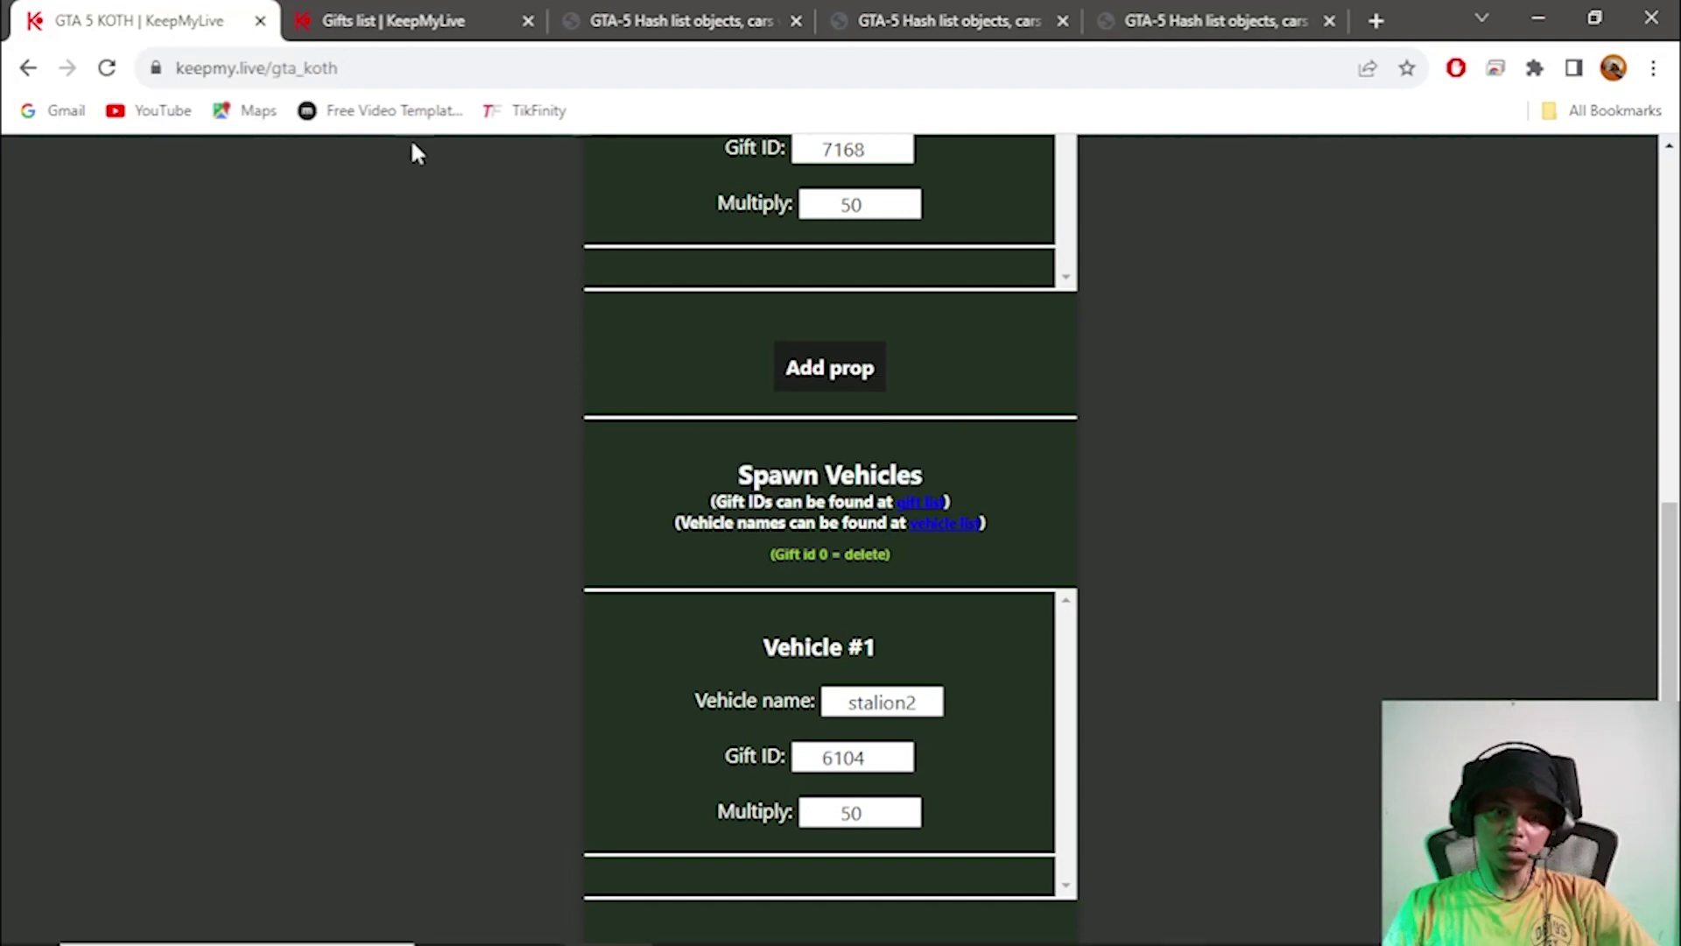
scroll(940, 607, up, 10)
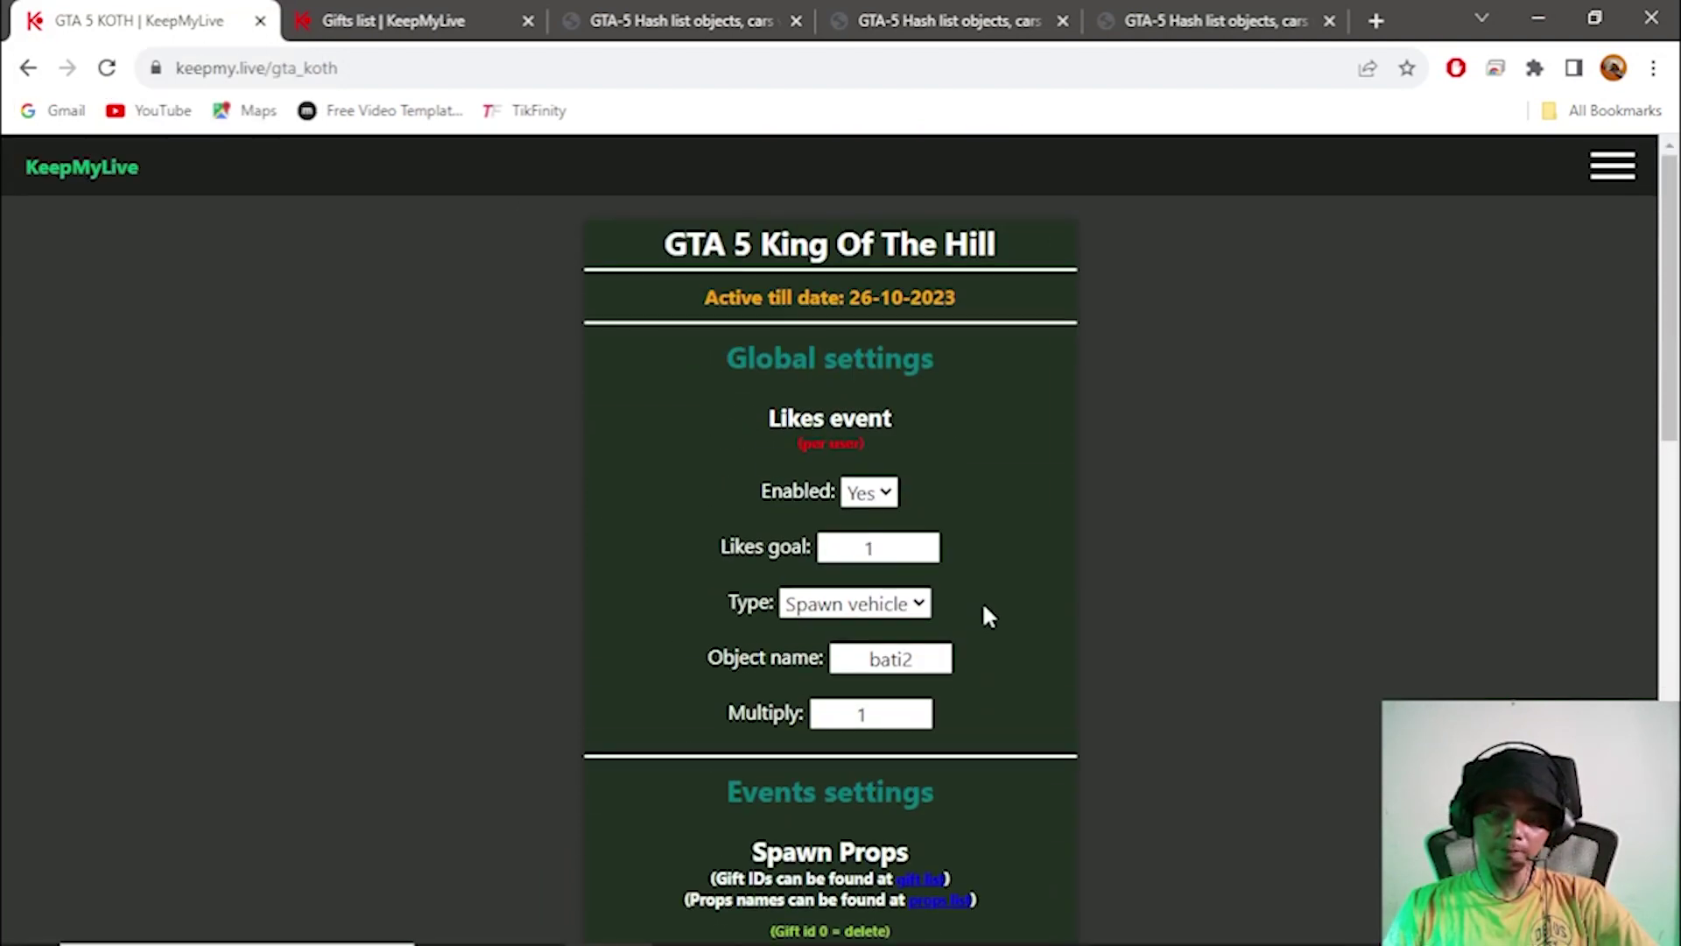
double_click(905, 663)
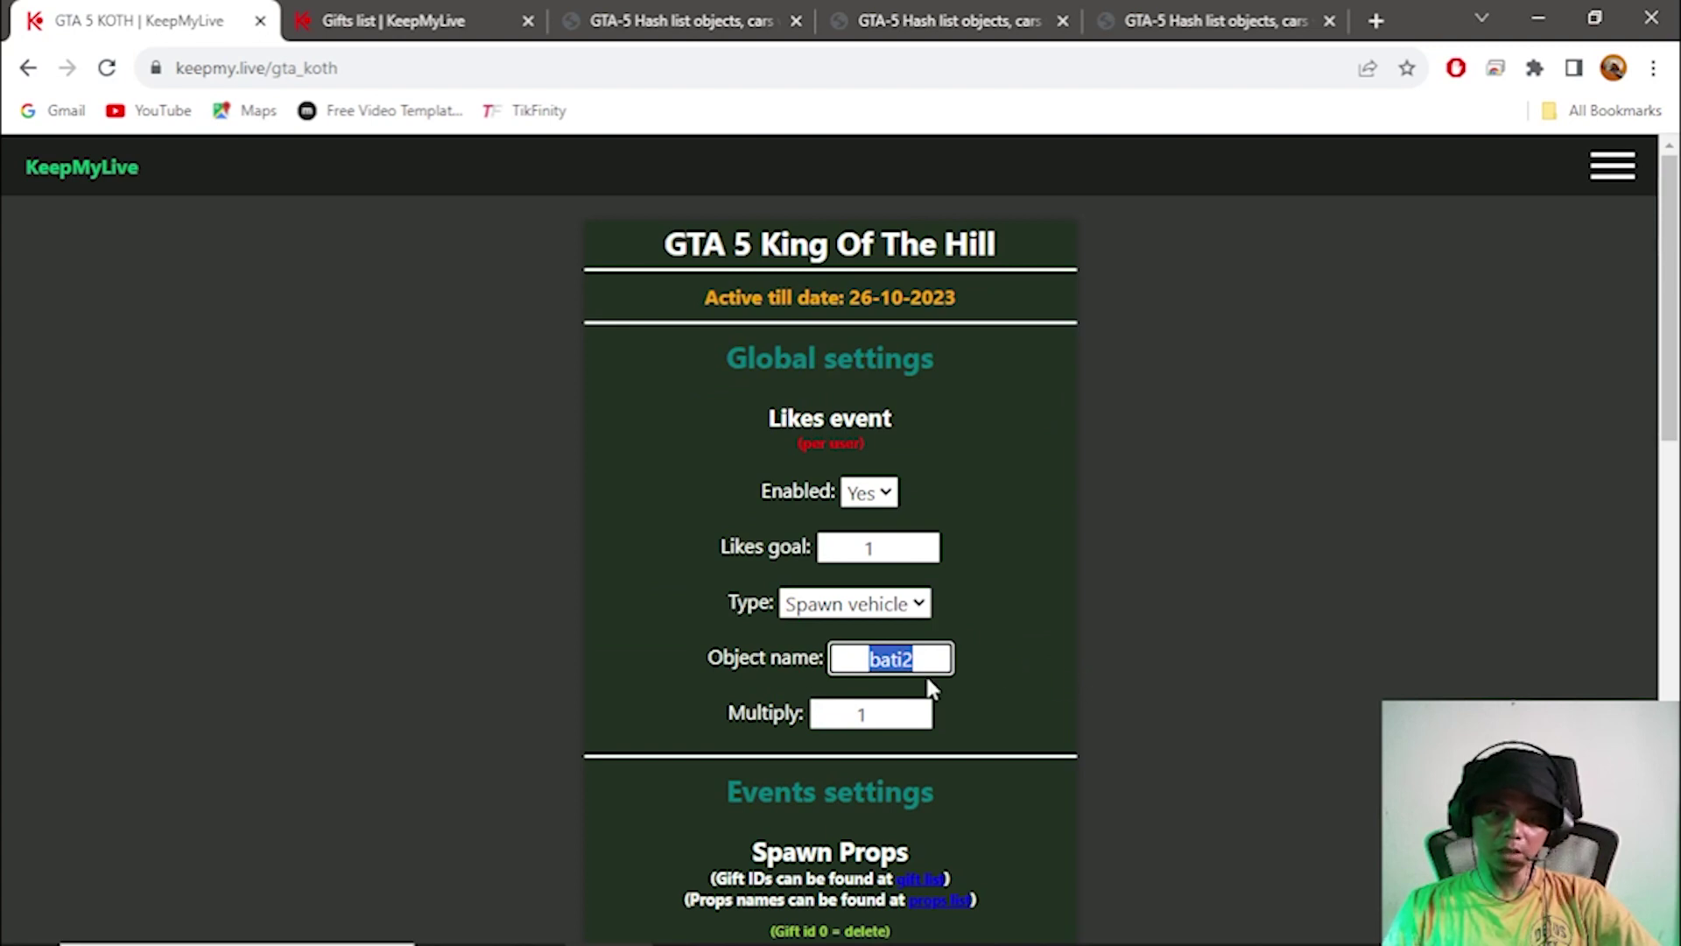
key(ctrl+v)
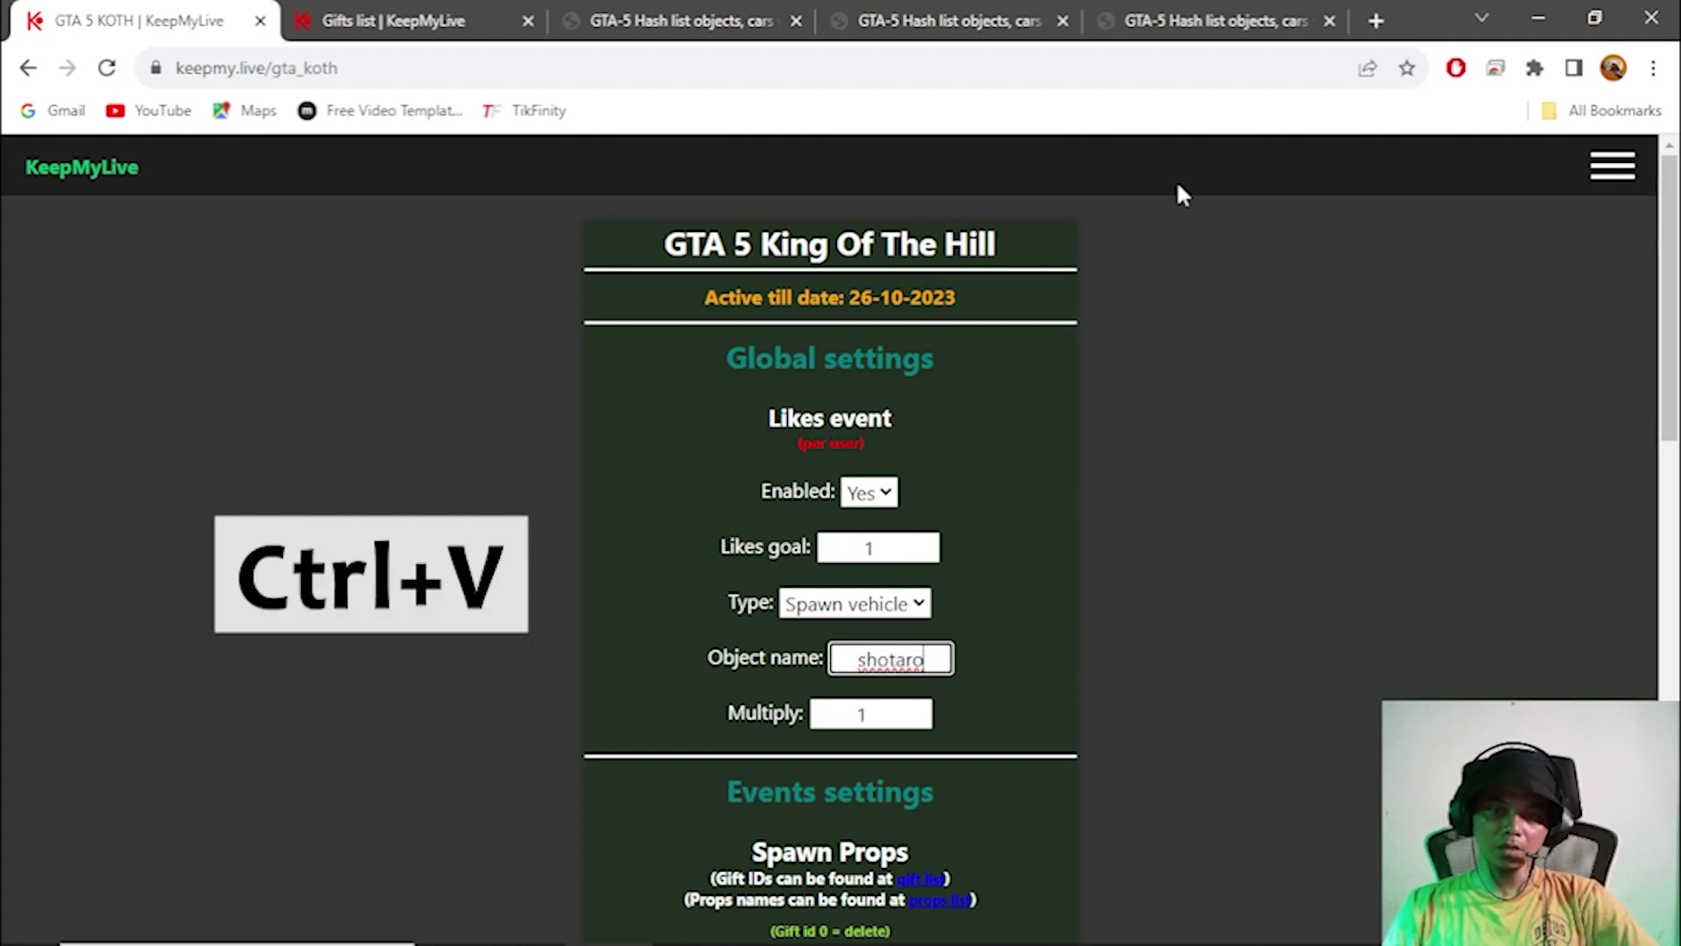
click(1182, 14)
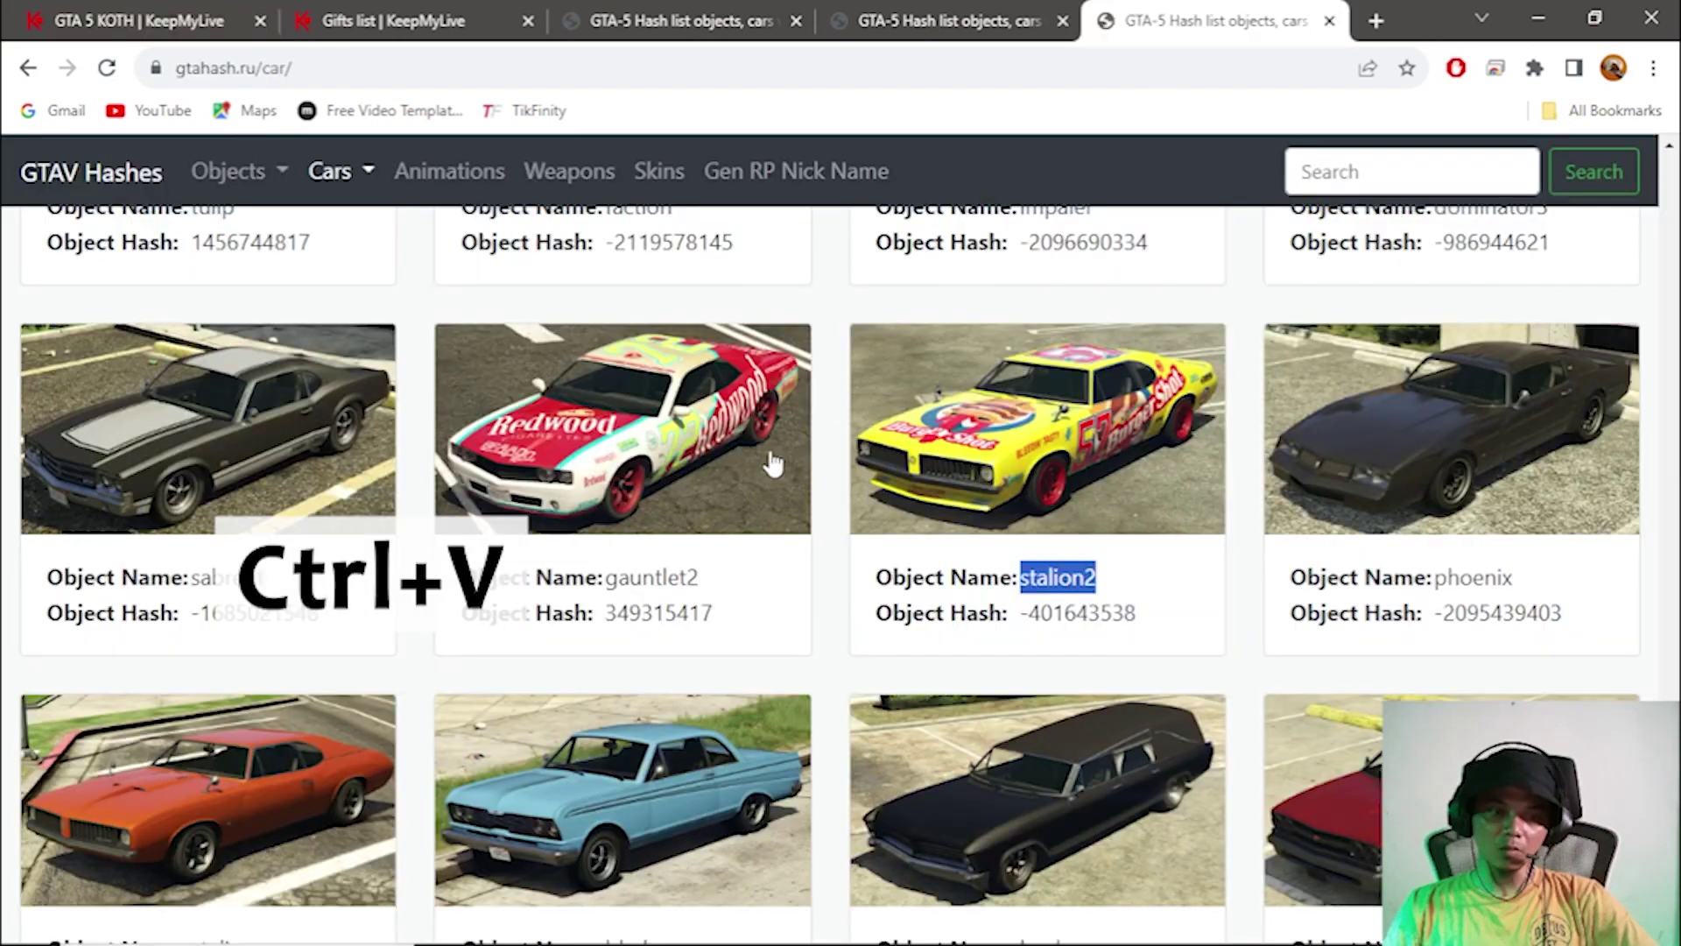
click(1003, 12)
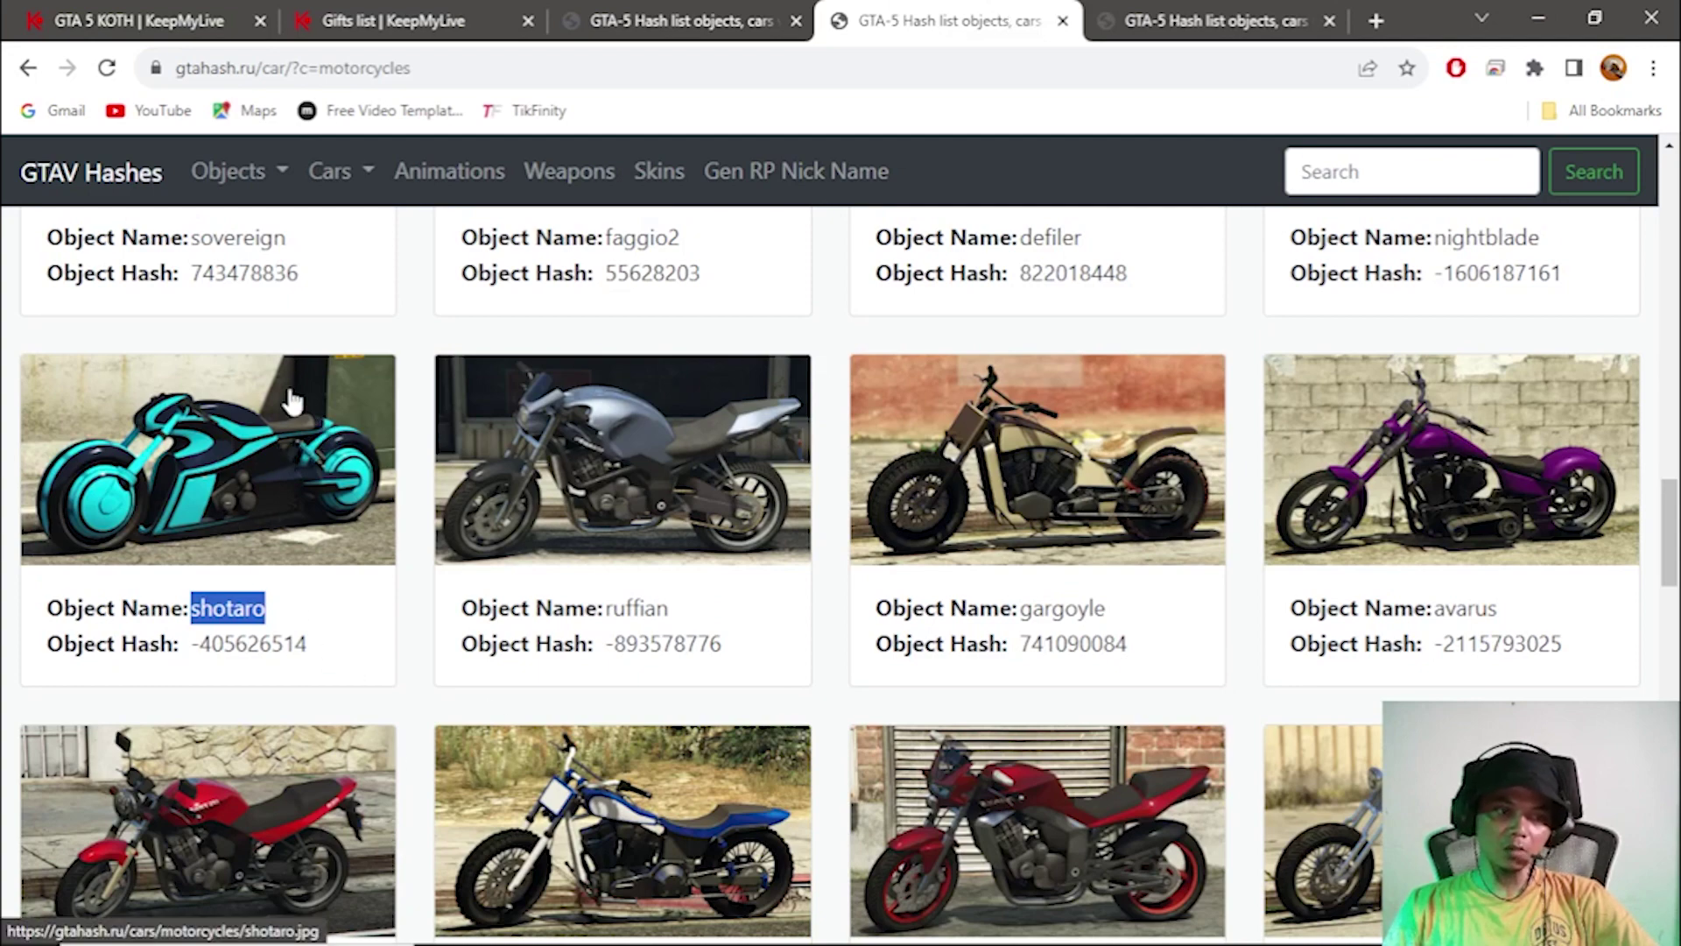
click(140, 21)
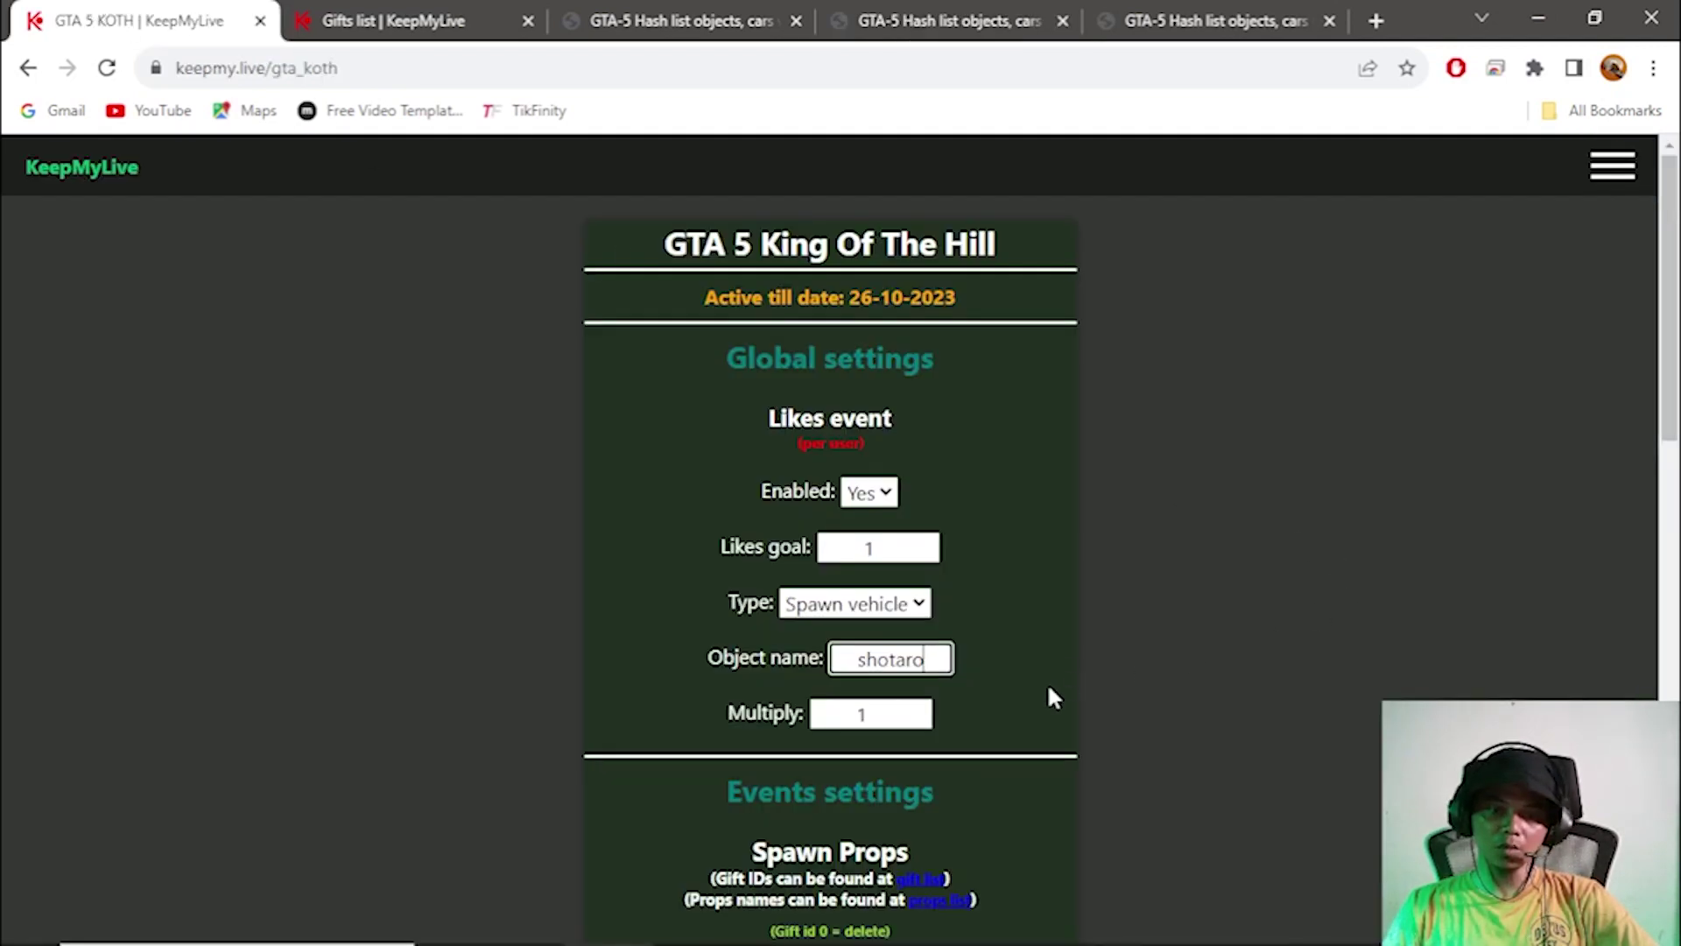
Set the Likes event's Multiply value to 5.
scroll(1054, 697, down, 1)
click(873, 594)
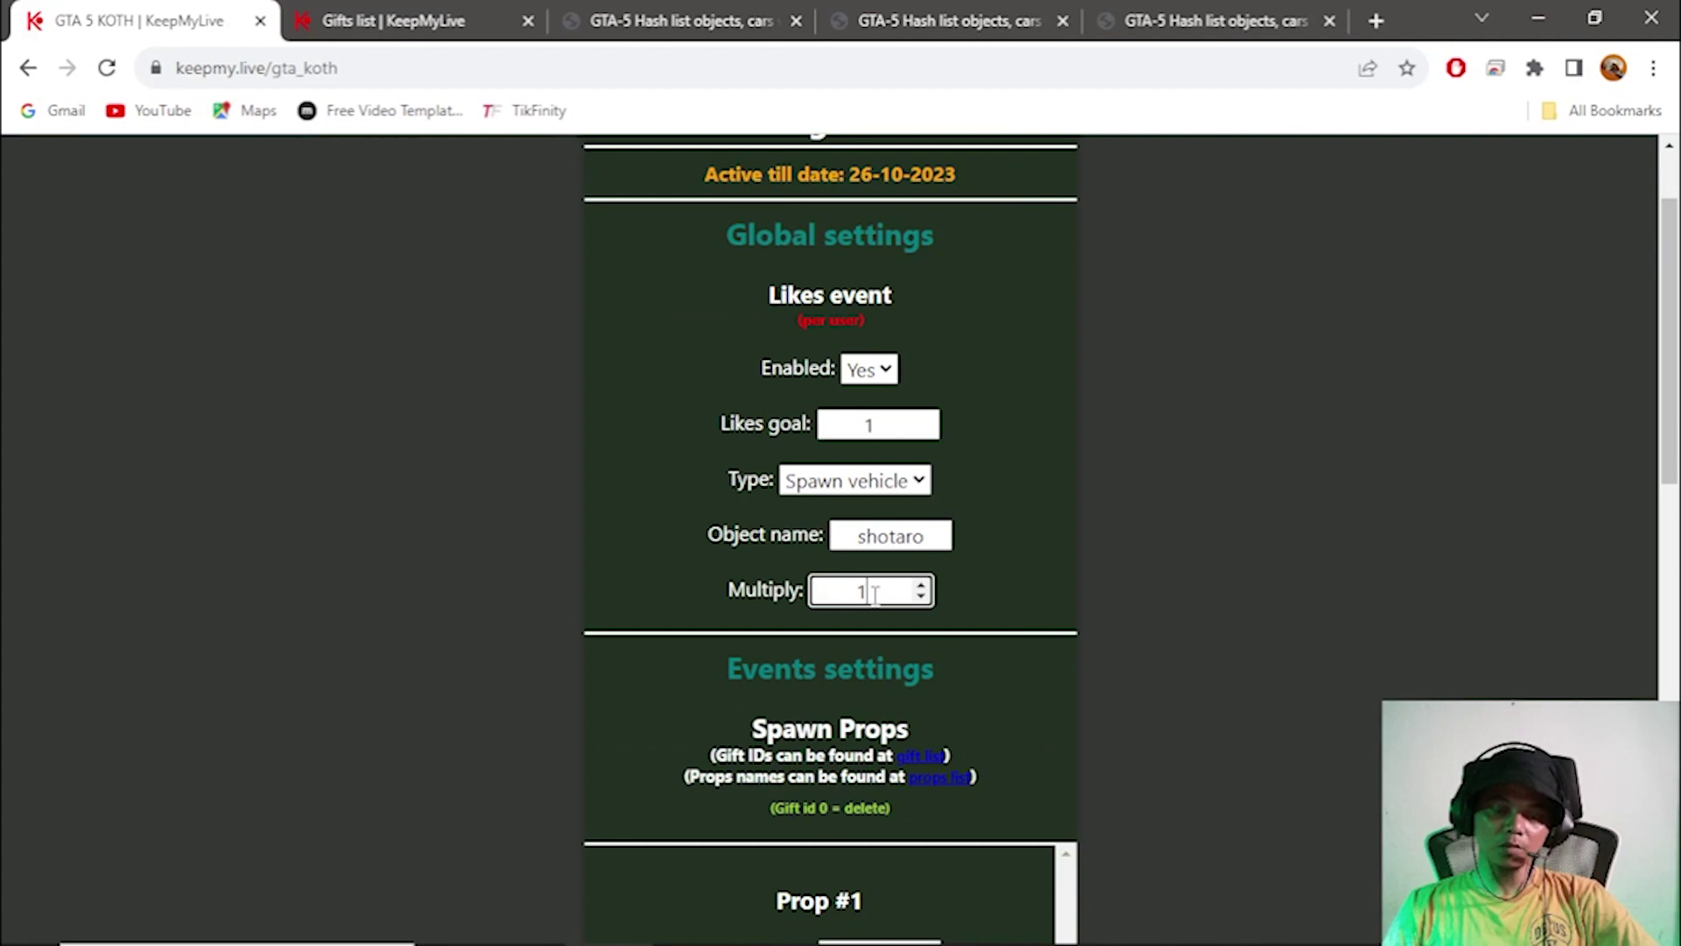
click(922, 585)
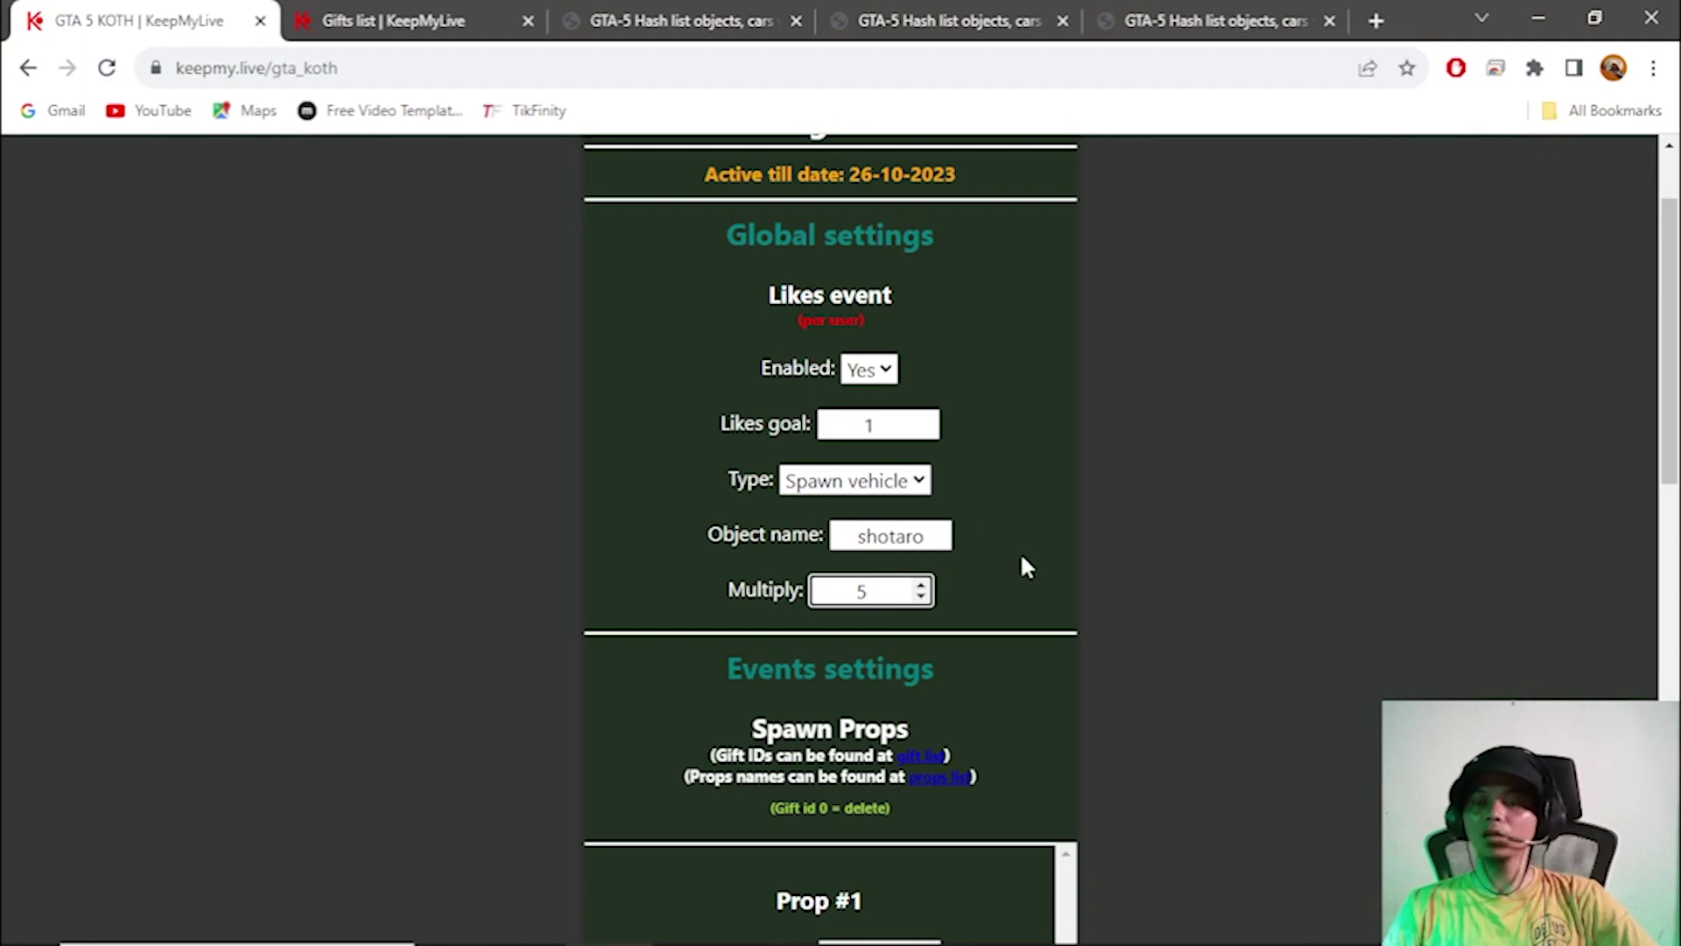
Review the King Of The Hill settings, complete the reCAPTCHA check and generate the GTA-Token.
scroll(1025, 568, down, 4)
scroll(1024, 567, up, 1)
scroll(1024, 565, up, 4)
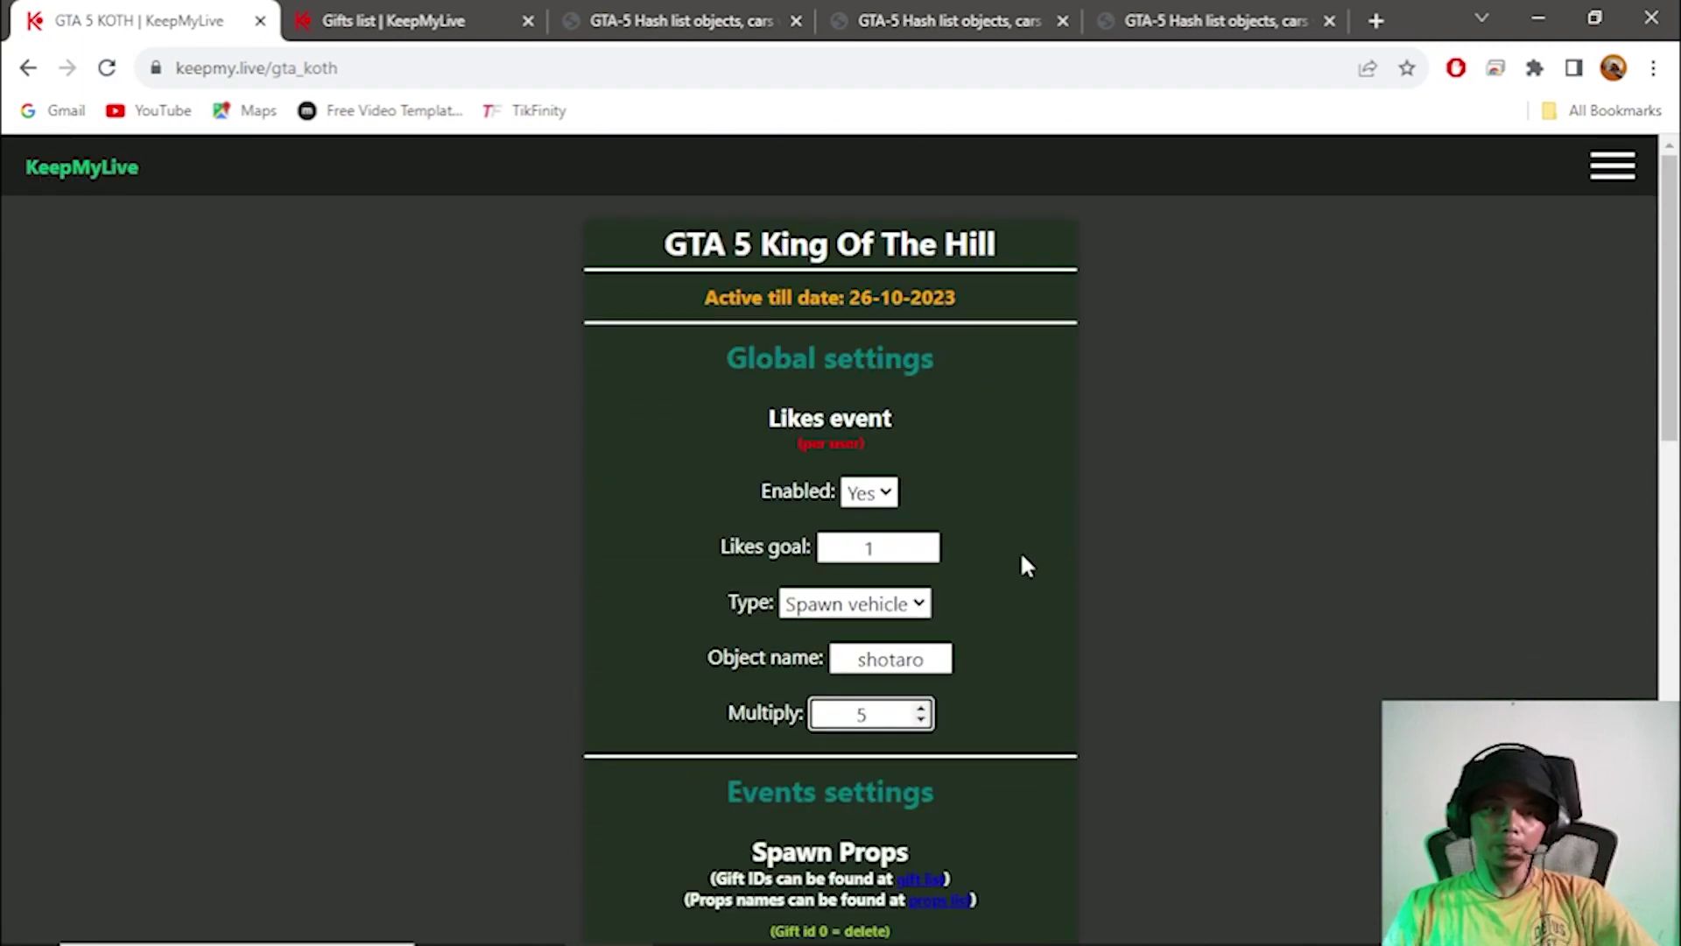
scroll(1025, 565, down, 12)
scroll(1031, 583, down, 3)
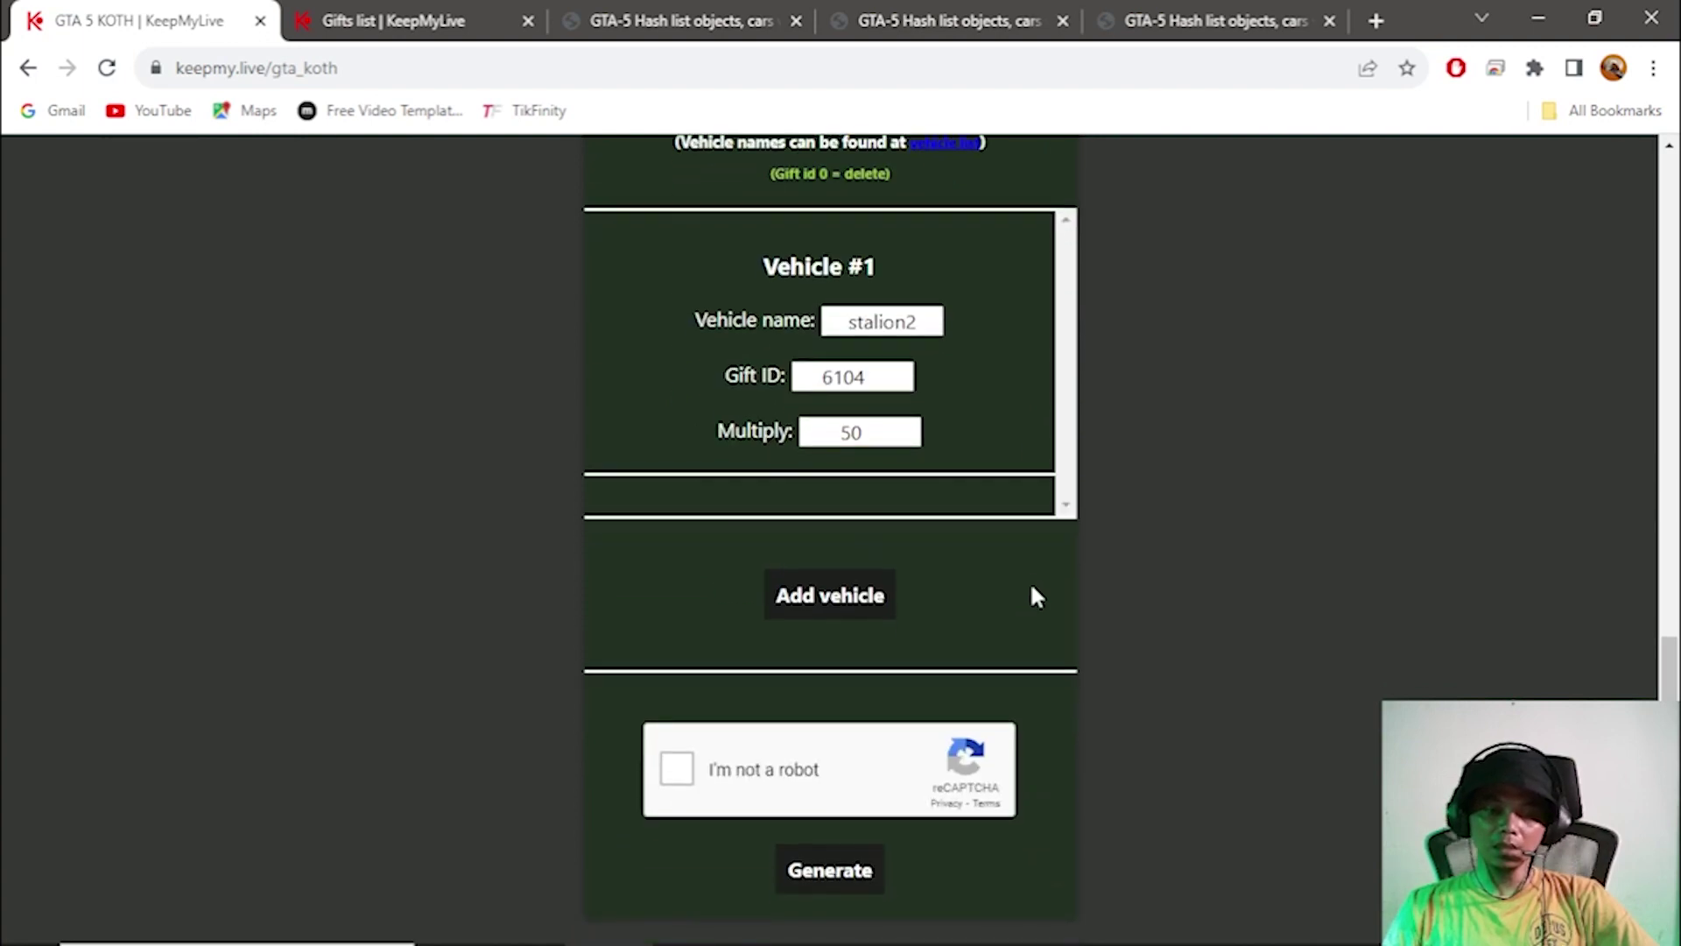
click(682, 779)
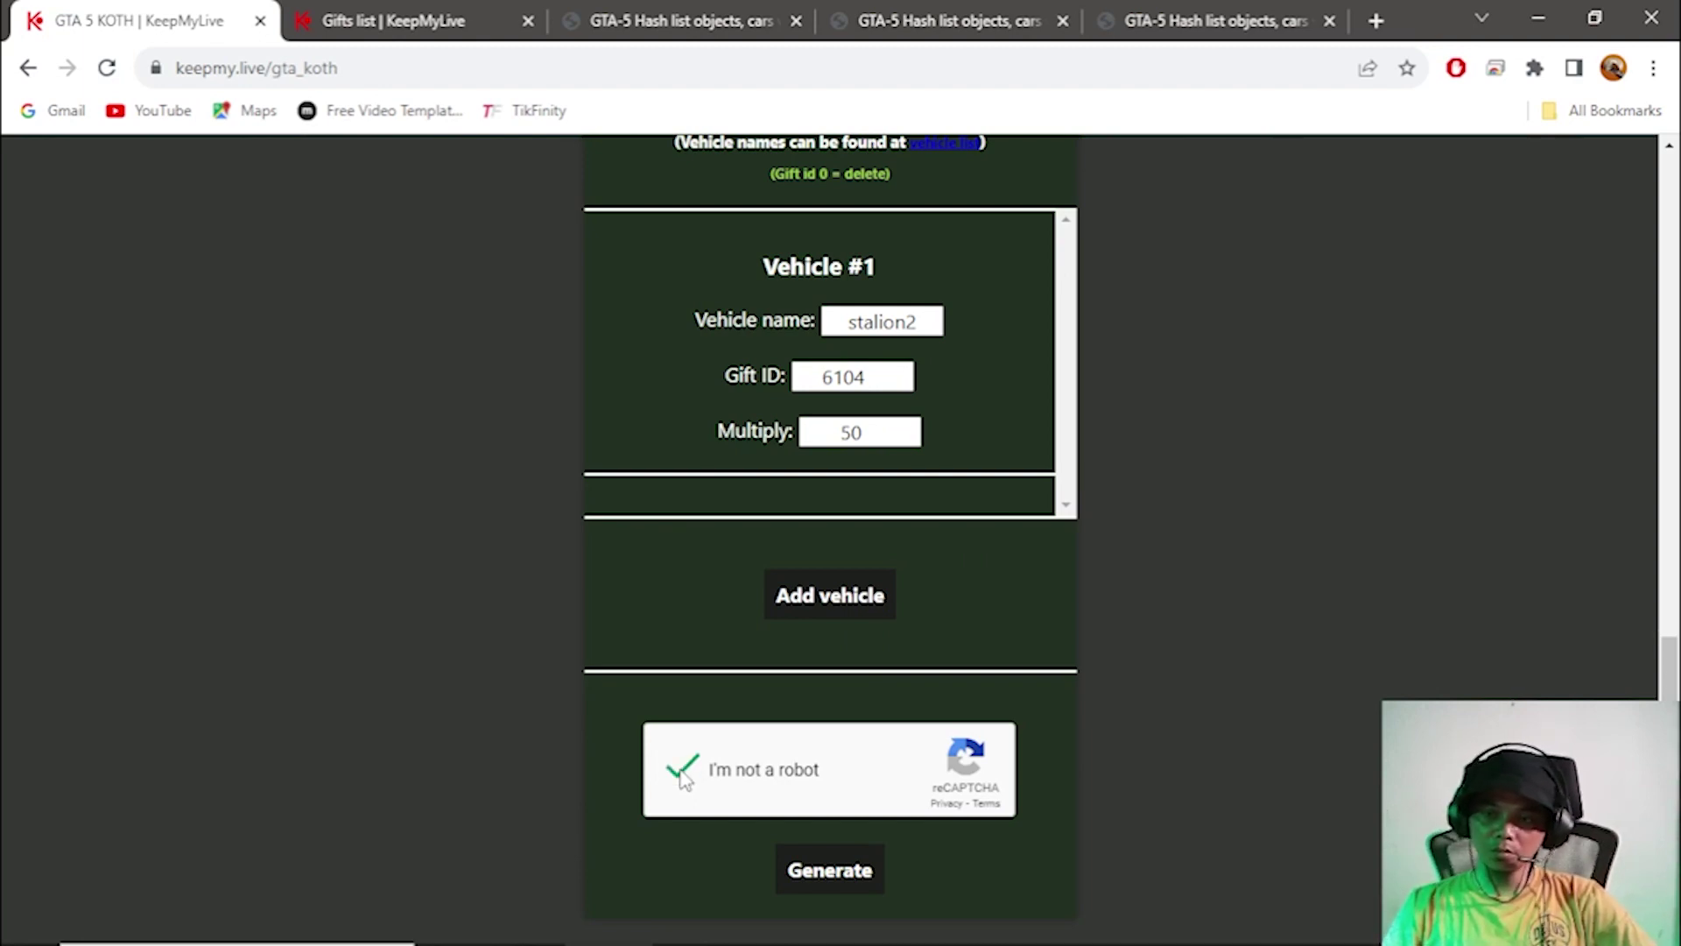
click(839, 884)
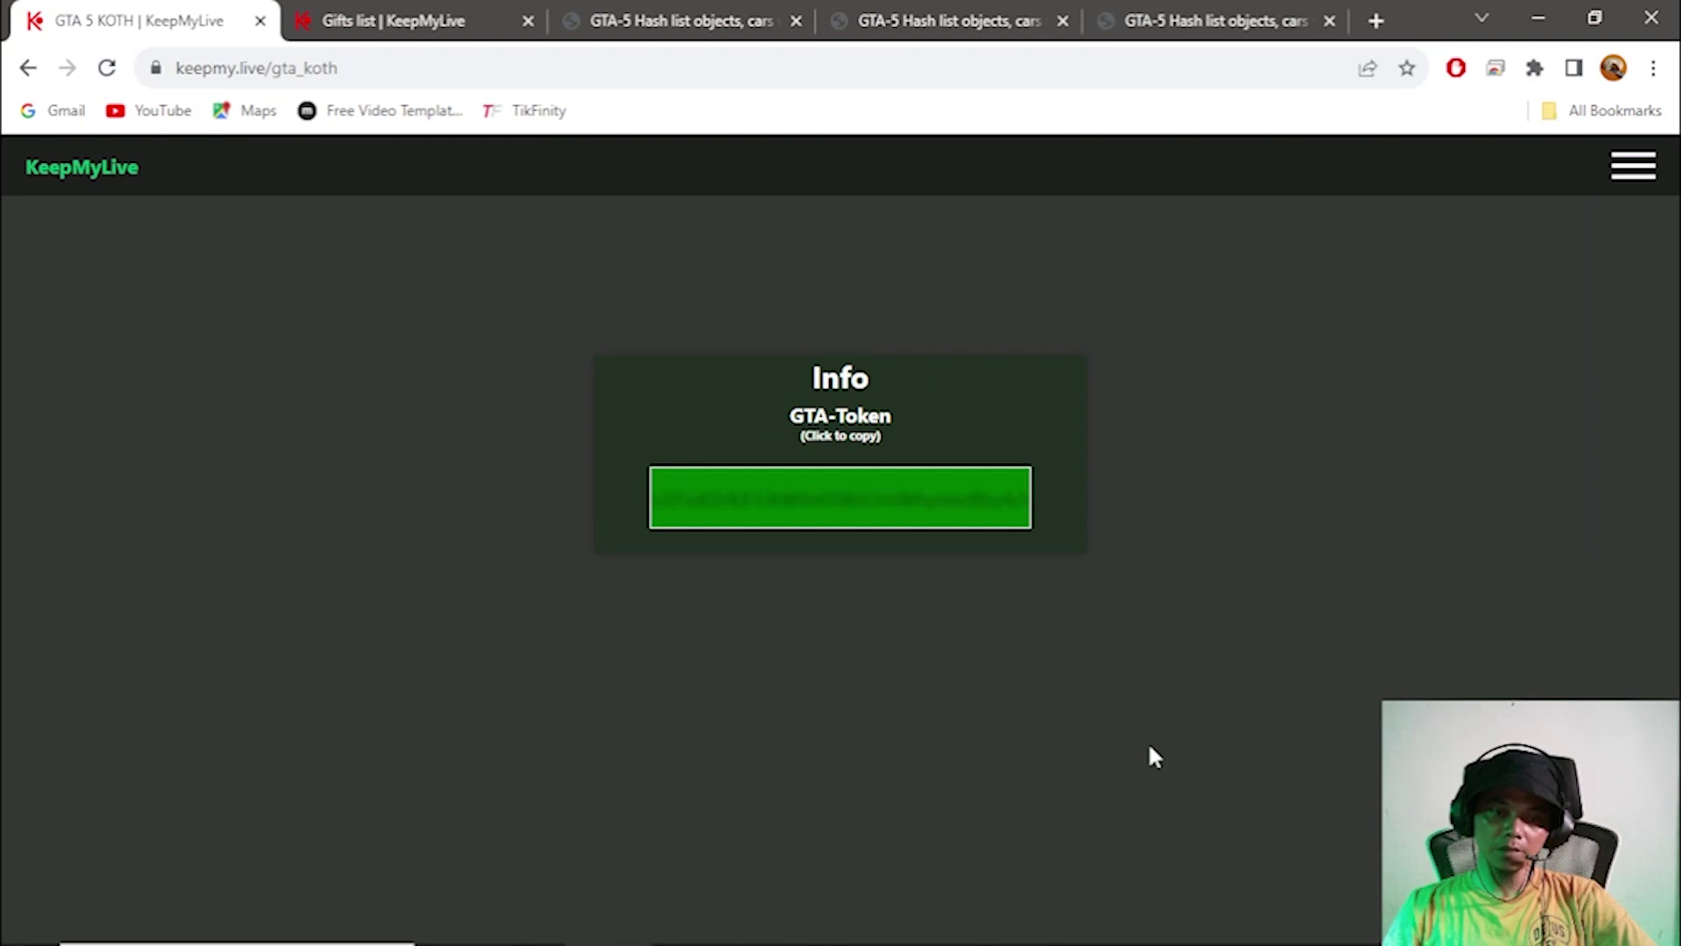
Copy the generated GTA-Token and try submitting it in the KeepMyLive Brooxline console directly after gta-token koth, without a space.
click(887, 498)
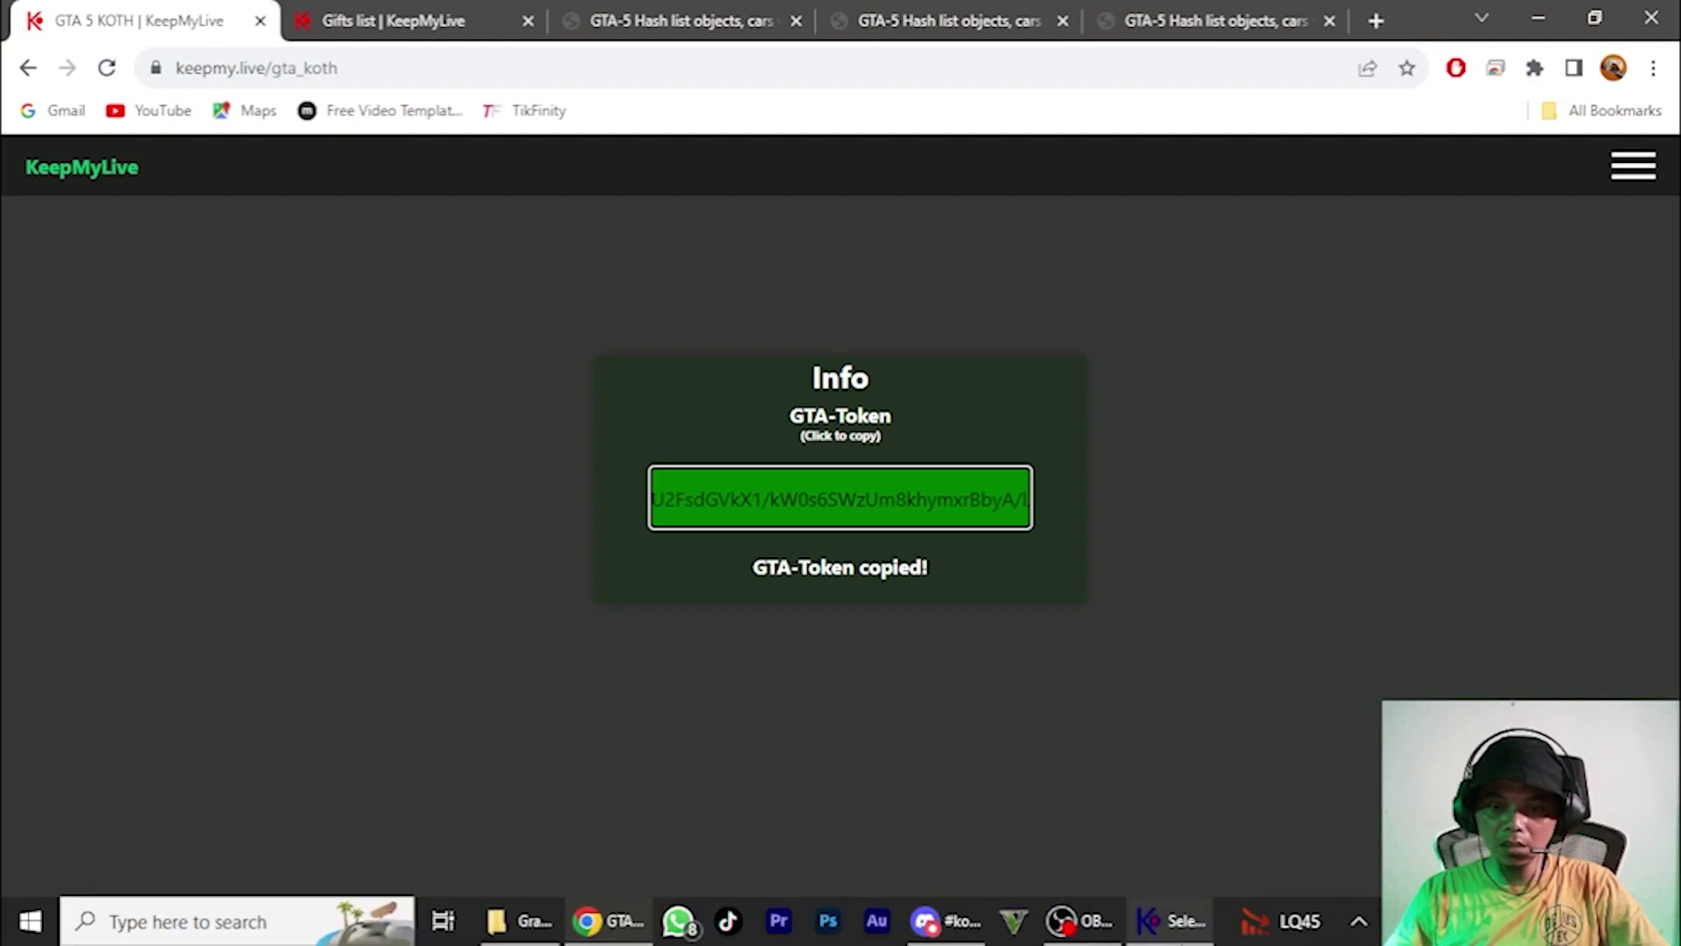
click(1182, 937)
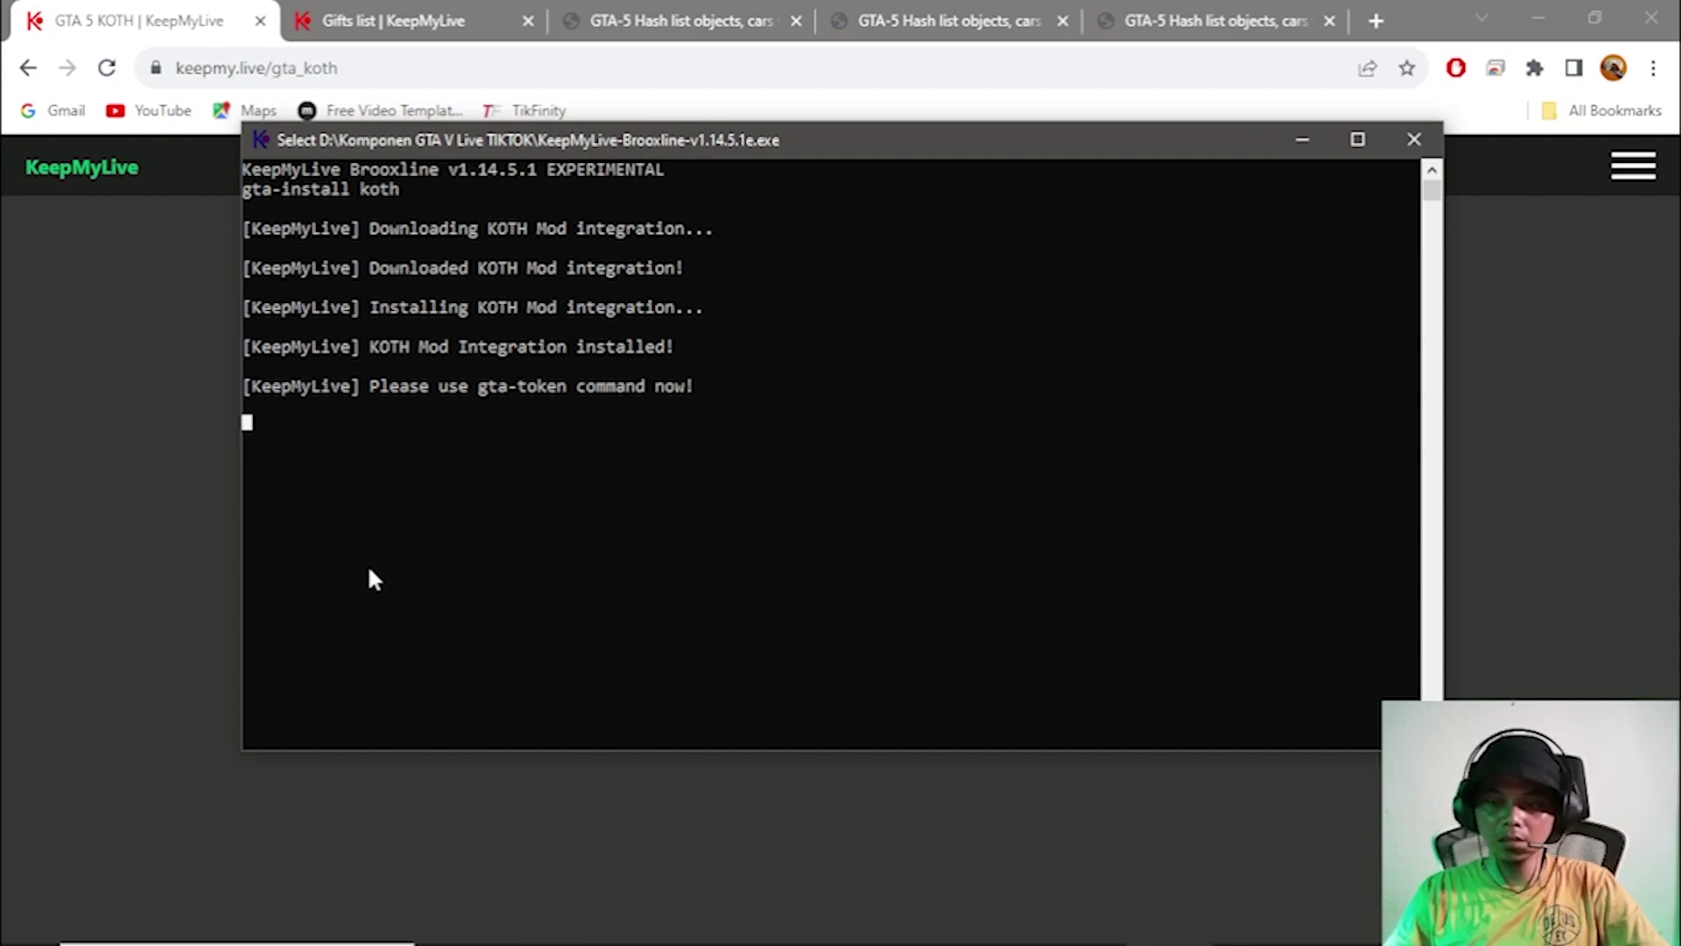
right_click(617, 536)
key(Return)
Run gta-token koth followed by a space and the copied GTA-Token.
text(gta)
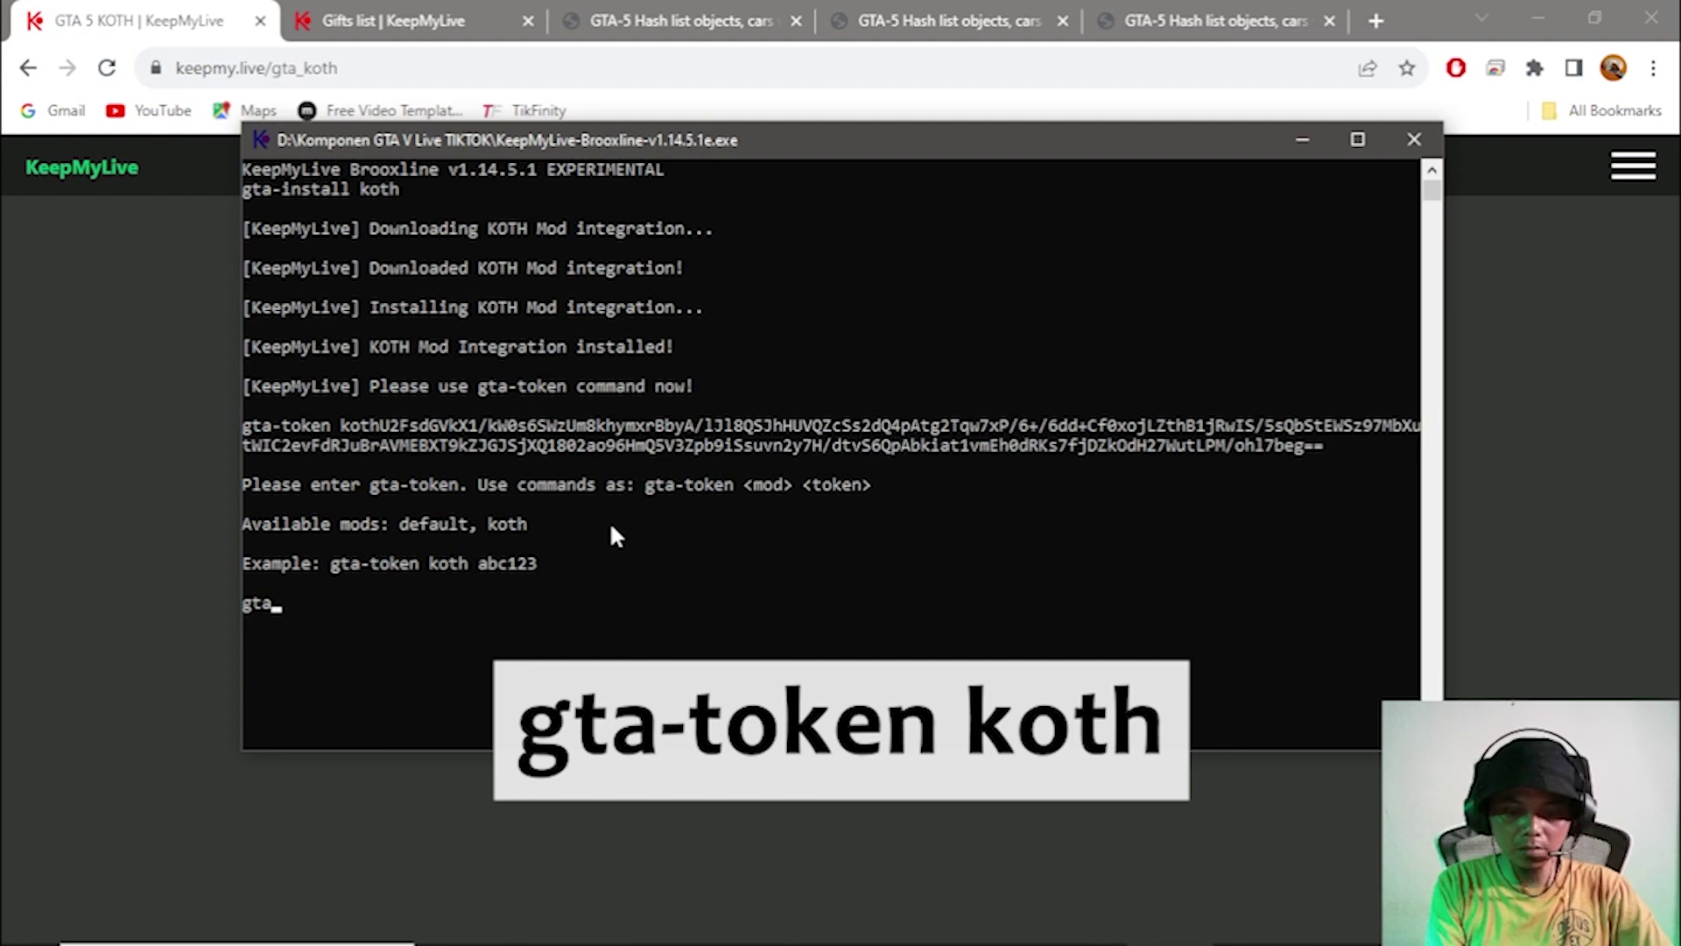
text(-to)
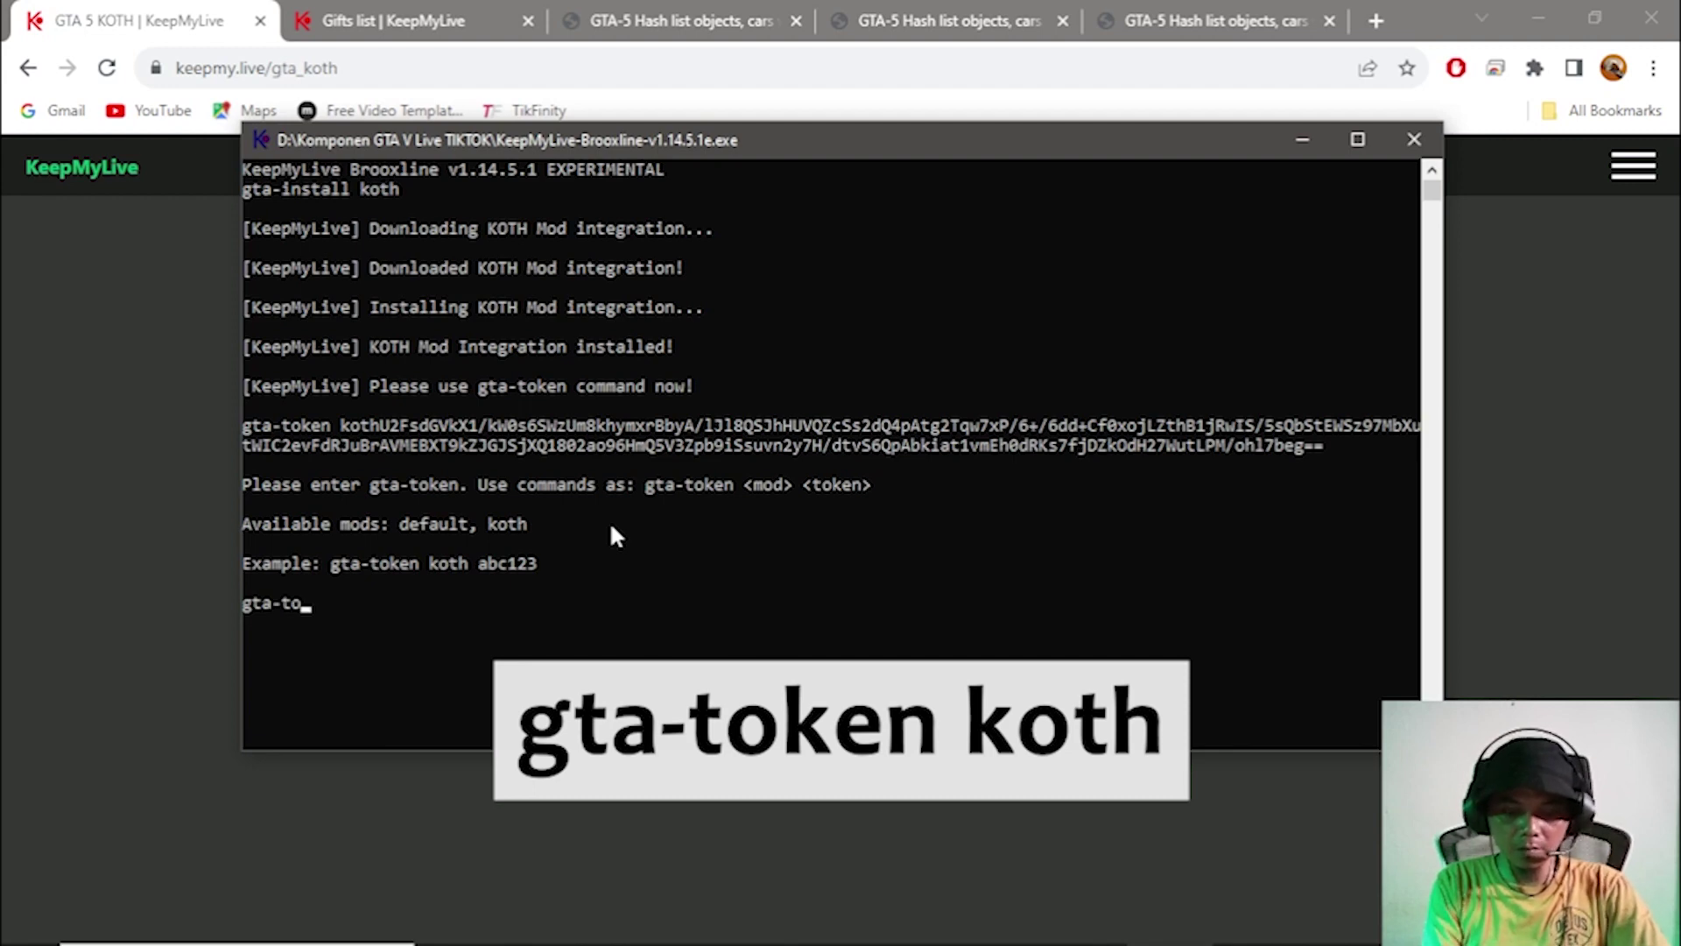
text(ken )
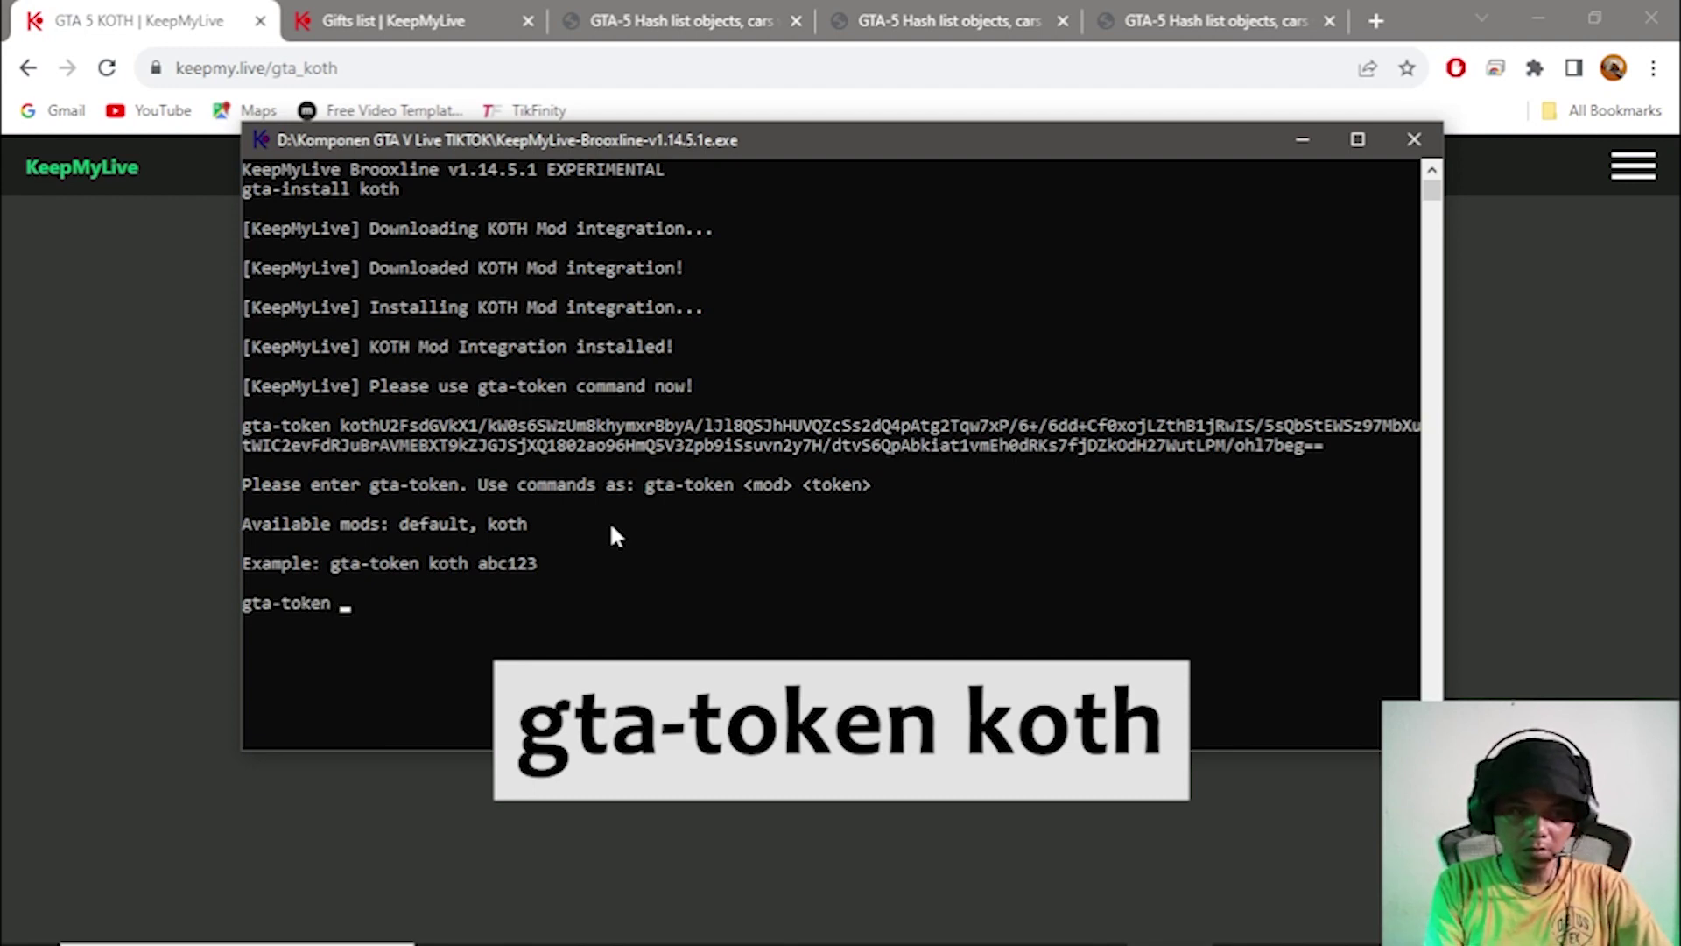
text(koth)
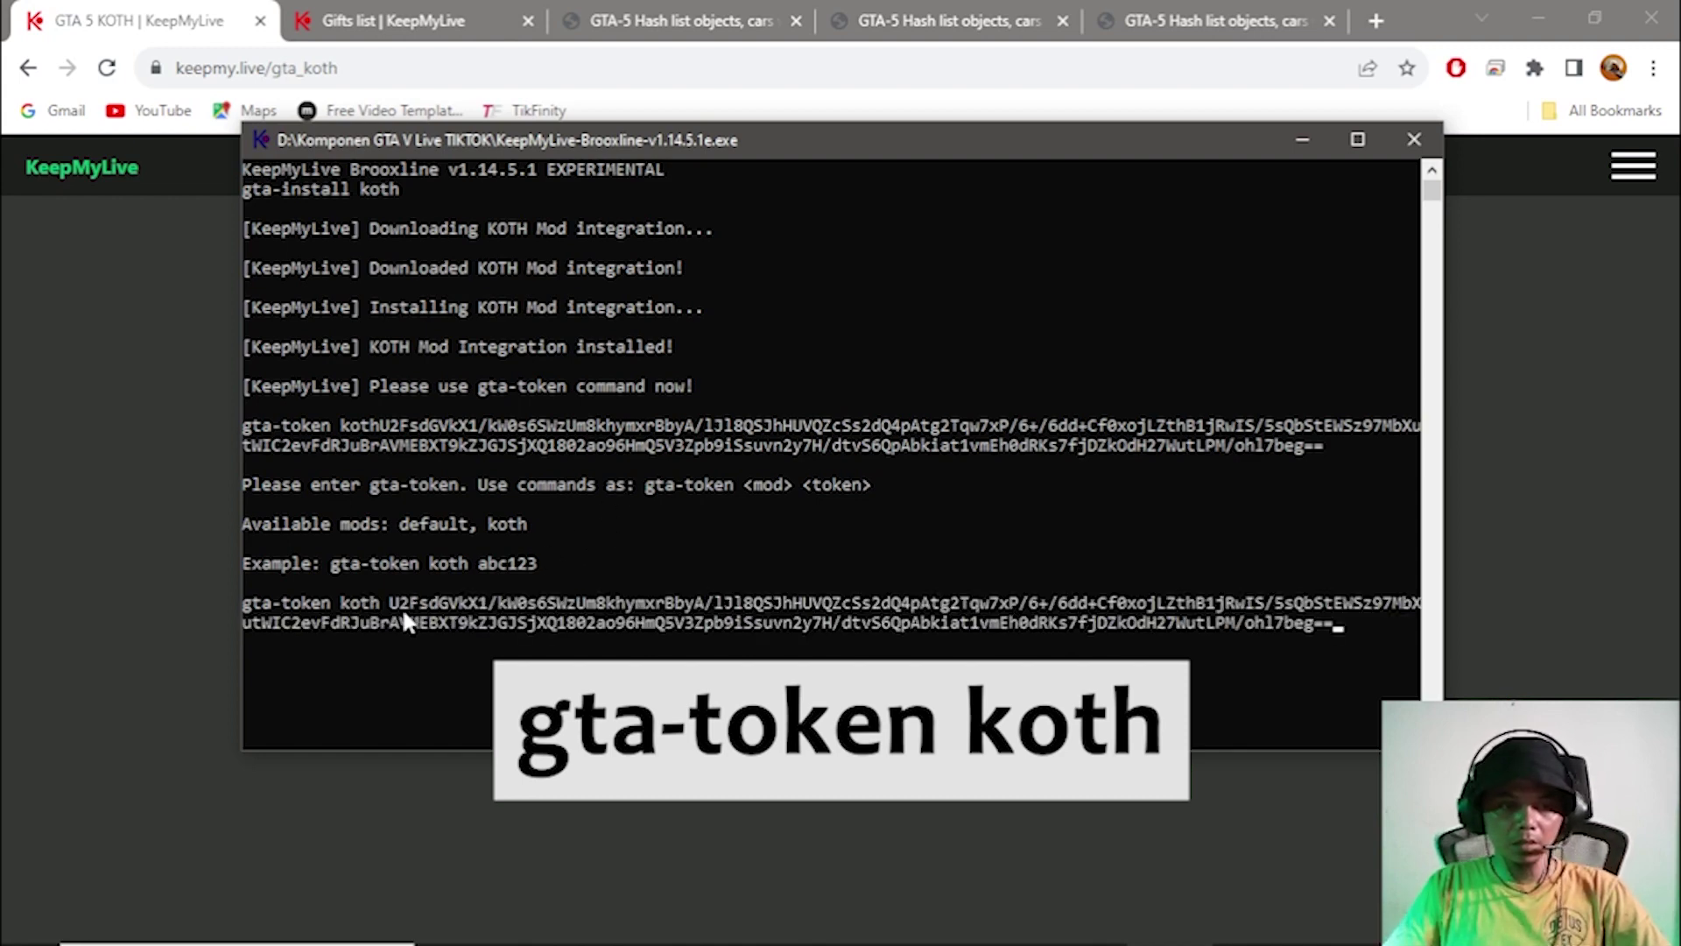
key(ctrl+v)
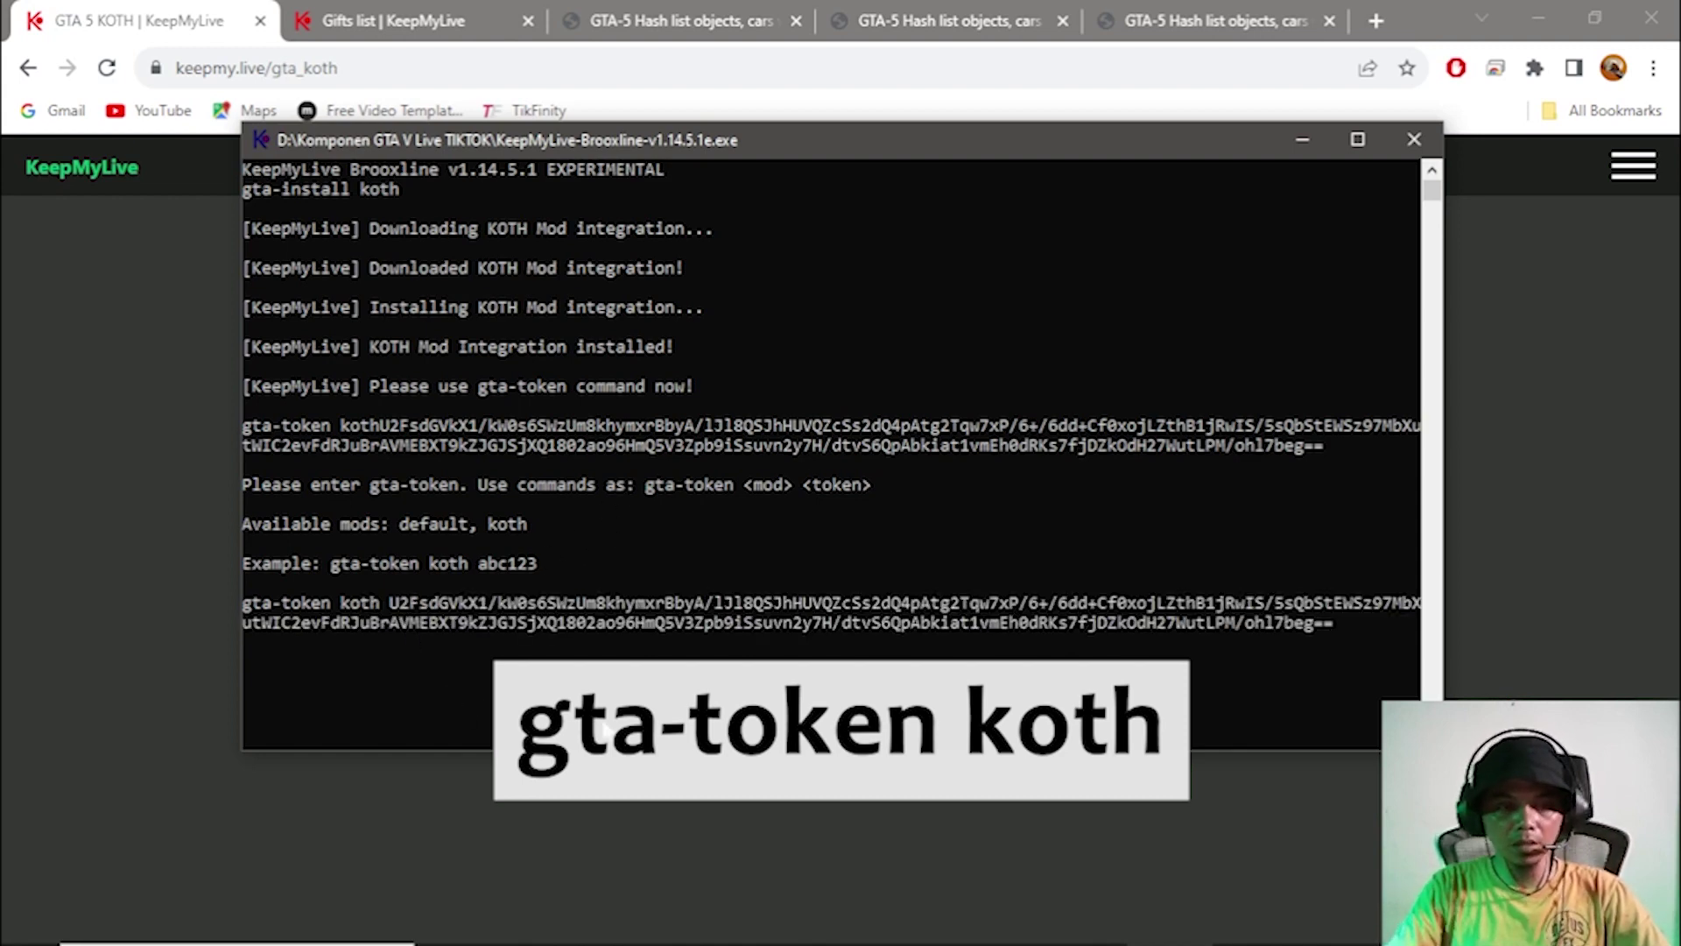
key(Return)
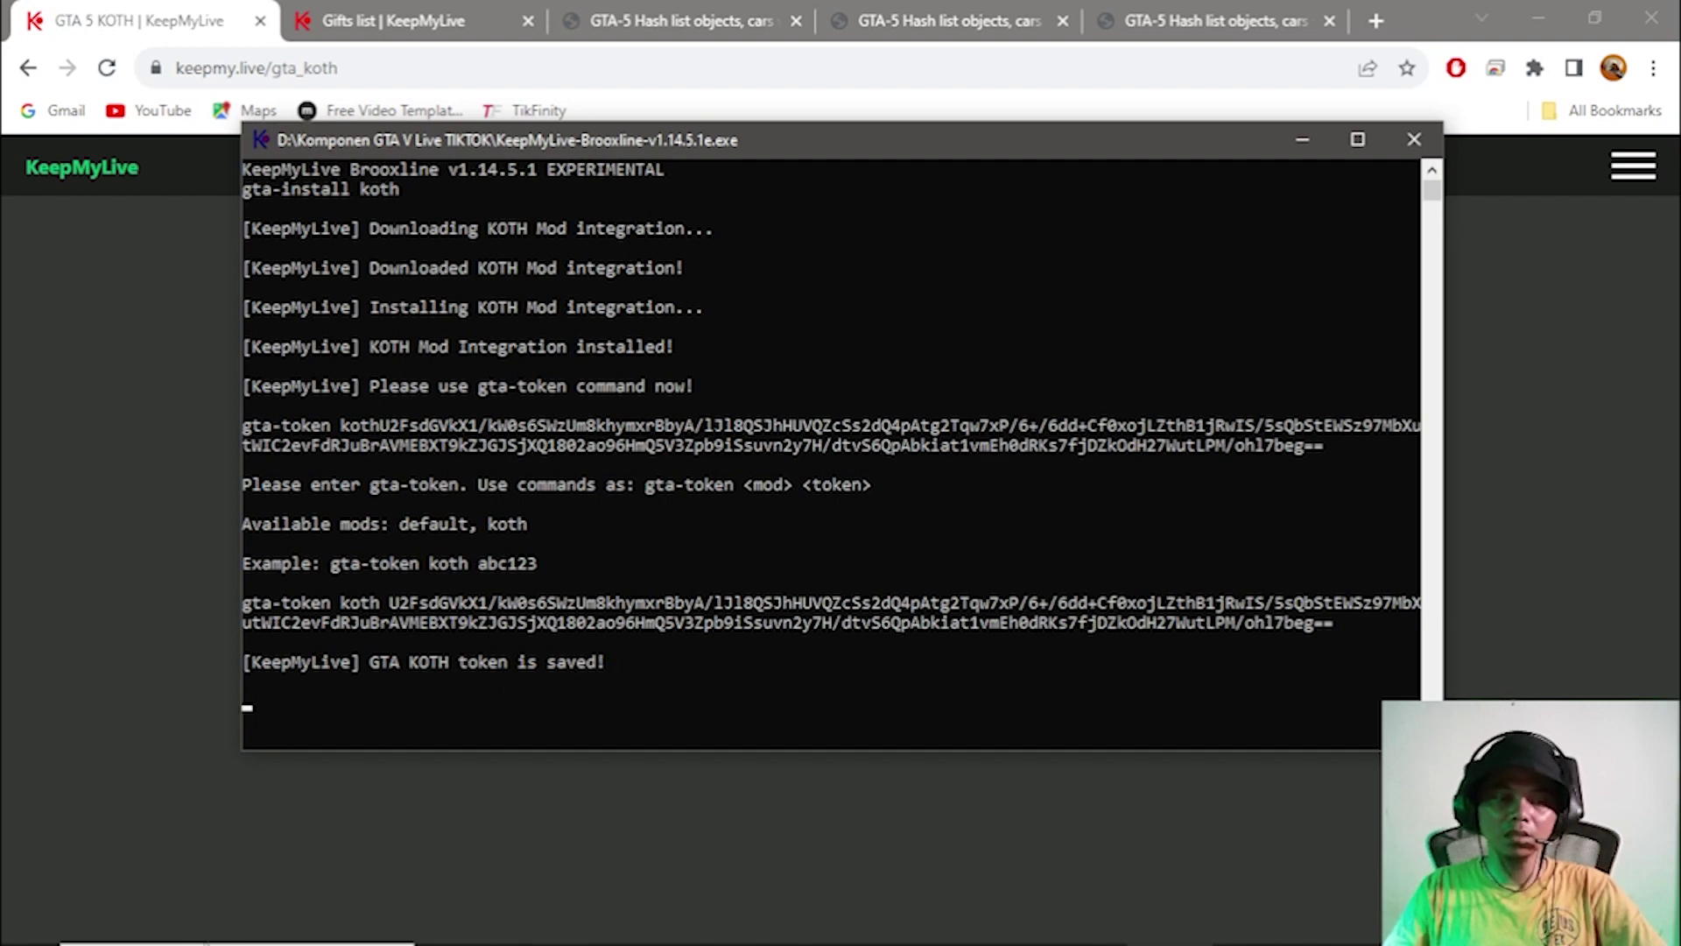
Open TikTok LIVE Studio, dismiss the new moderator feature announcement and select the text overlay in the live preview.
click(185, 930)
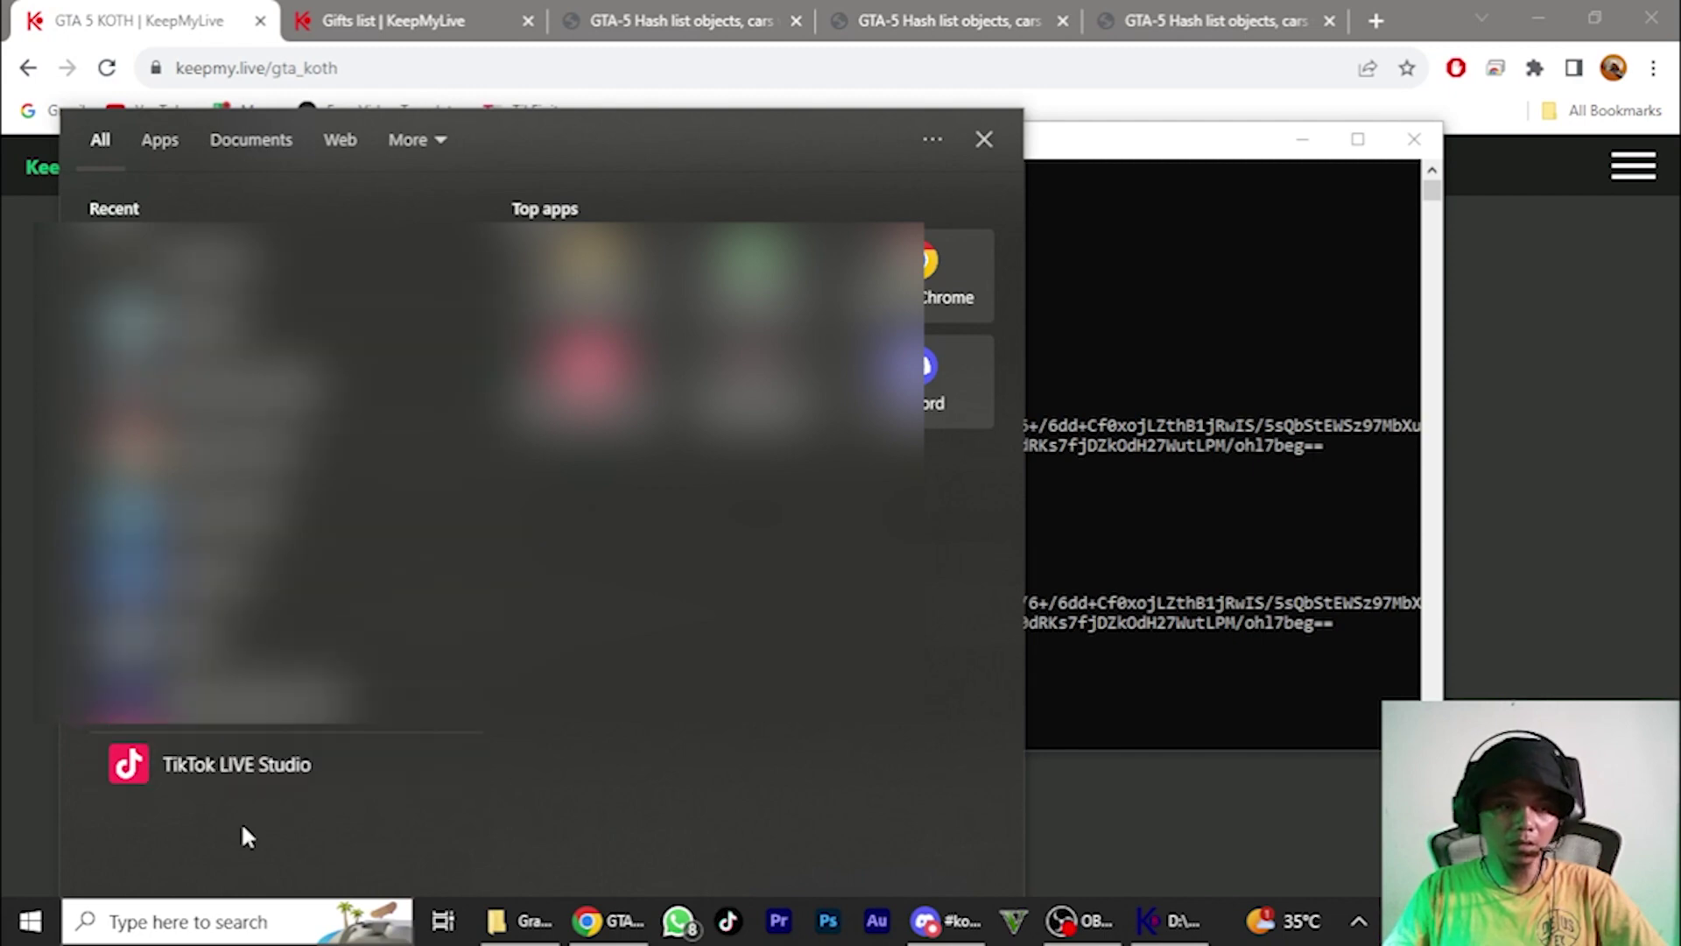
click(232, 769)
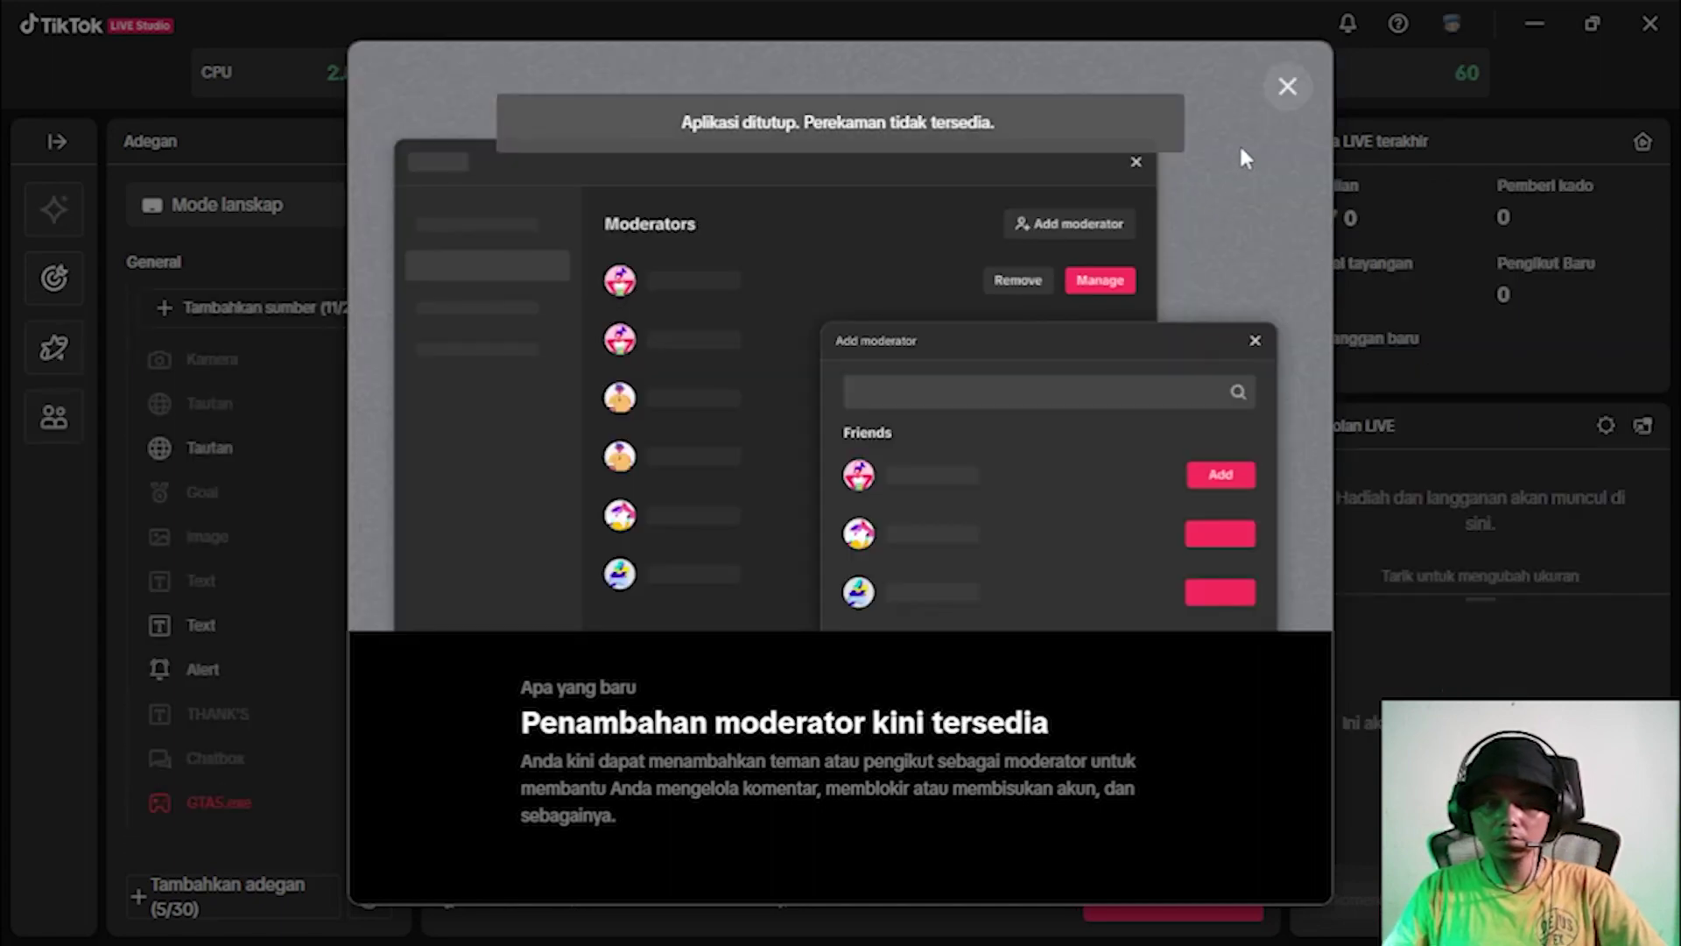
click(1289, 91)
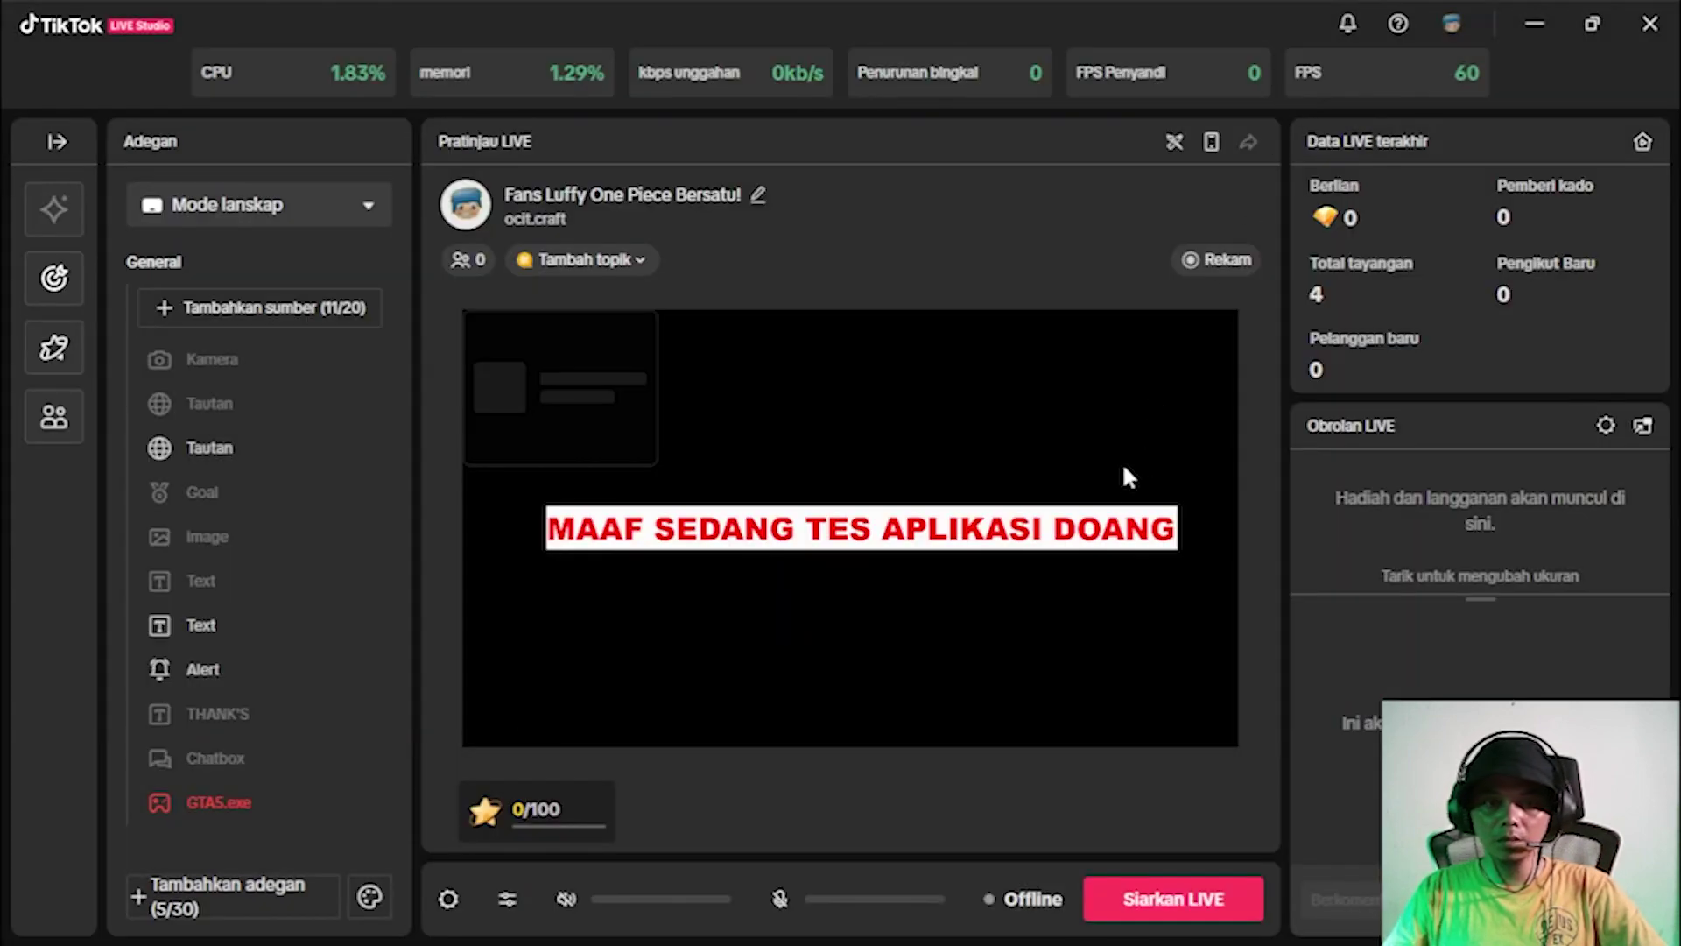
drag(940, 527, 943, 529)
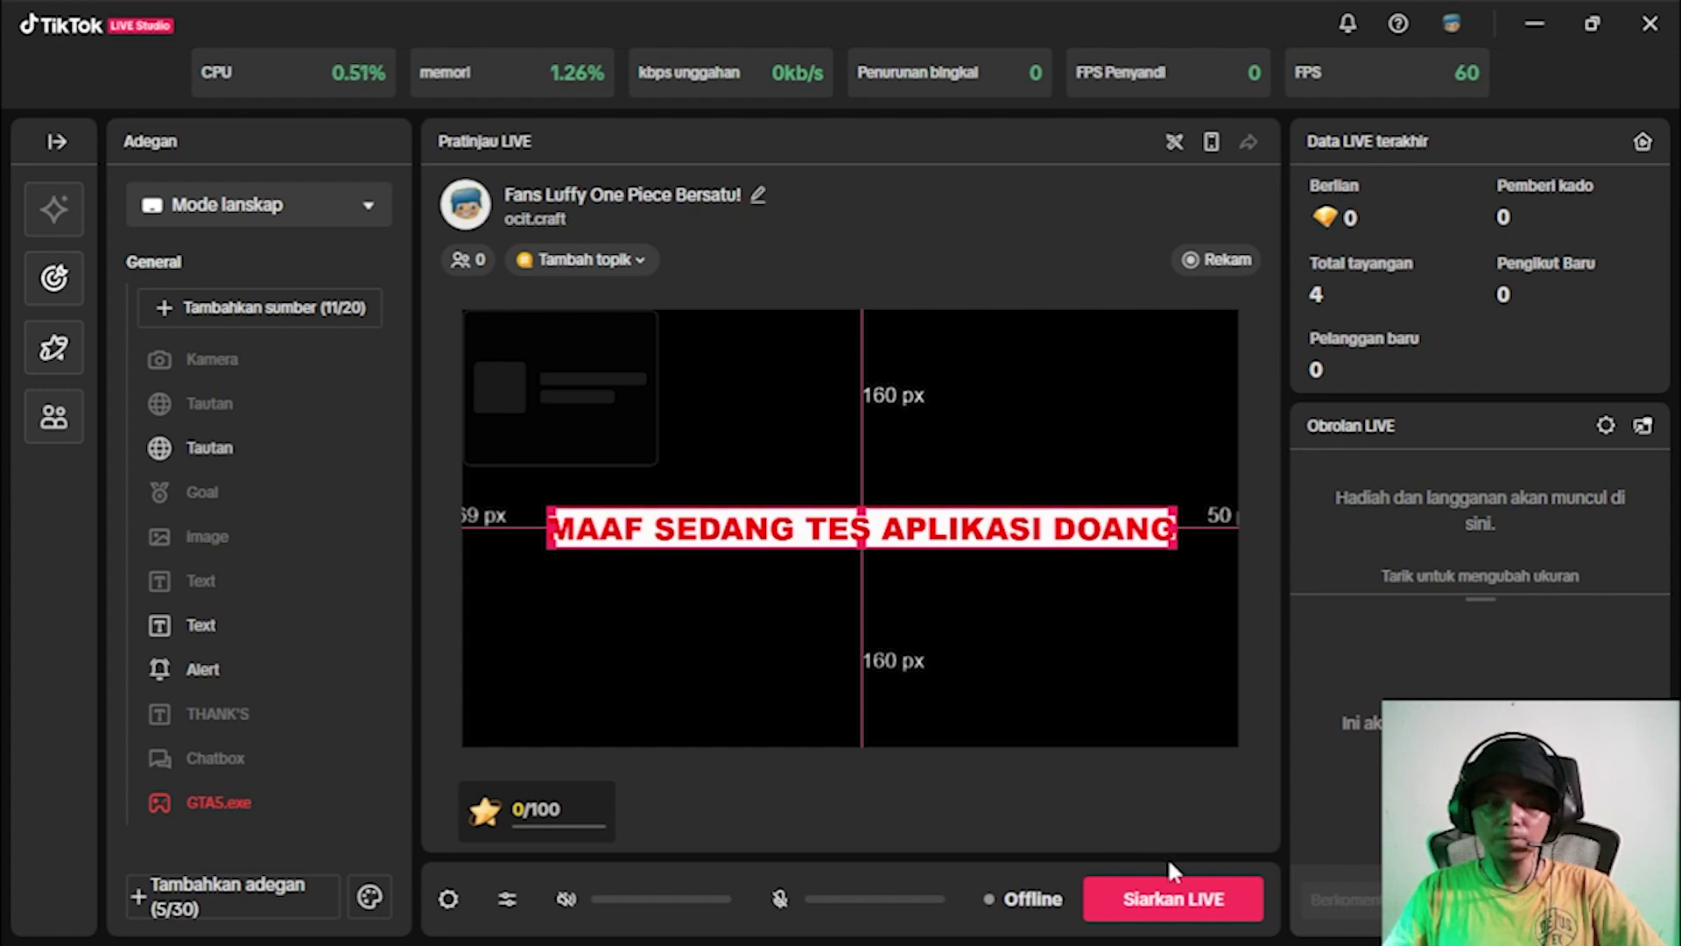
Open the broadcast settings and set the LIVE topic to Gaming | Grand Theft Auto V.
click(1173, 912)
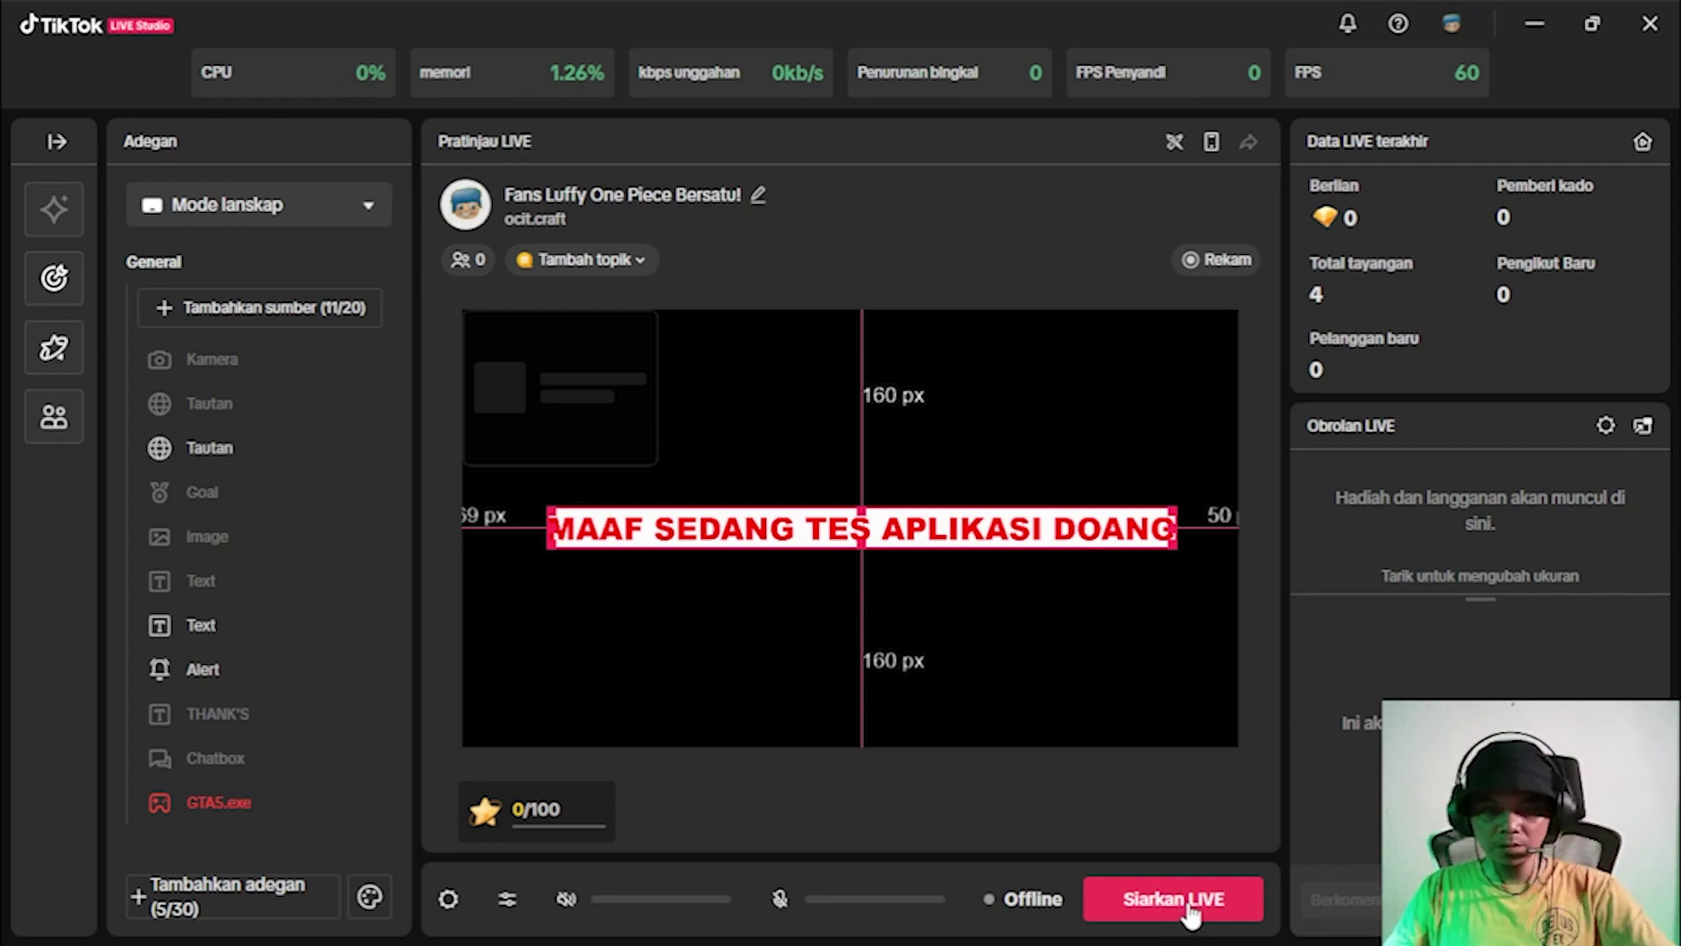
click(1187, 915)
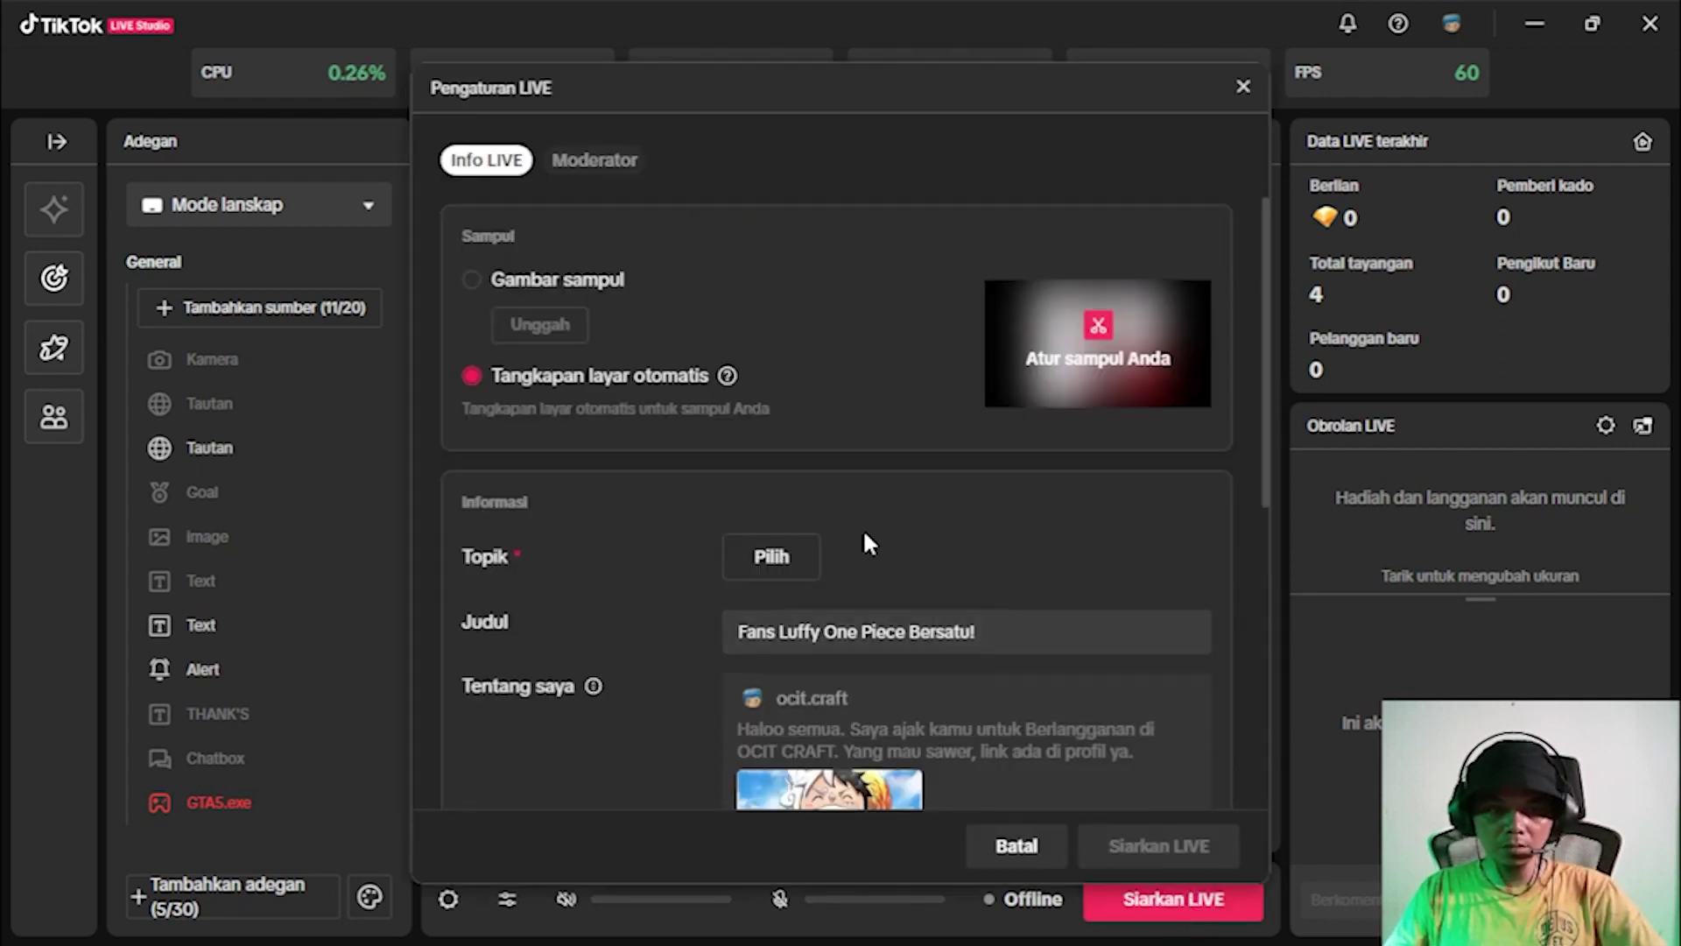
click(779, 561)
click(621, 368)
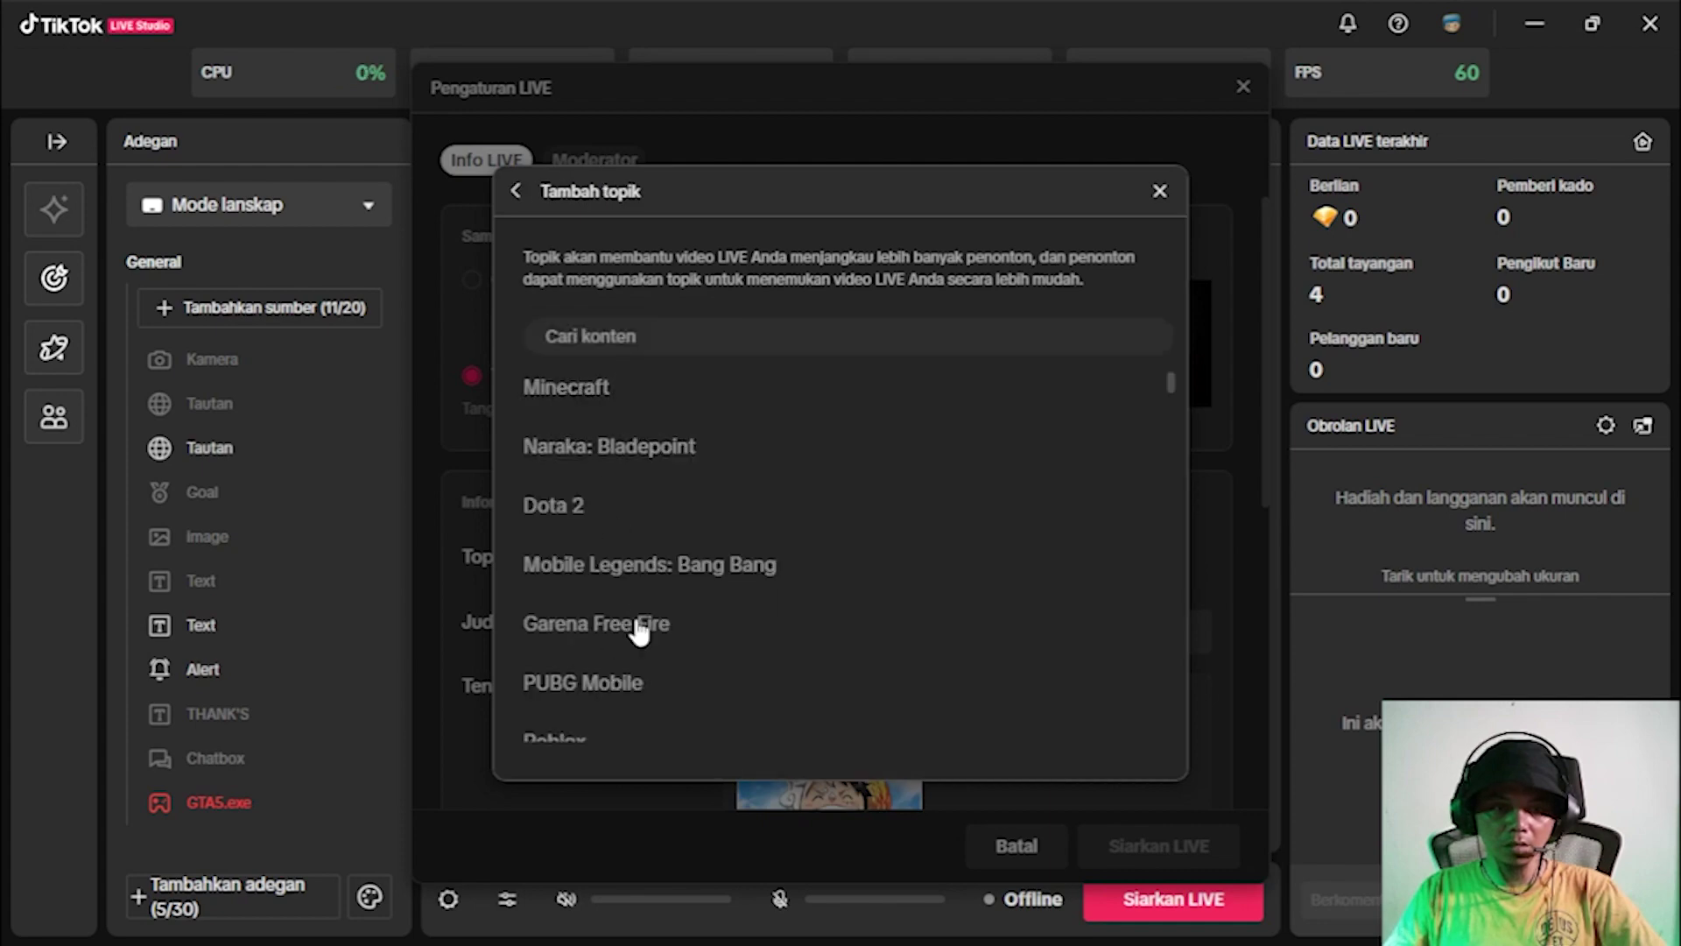
click(702, 344)
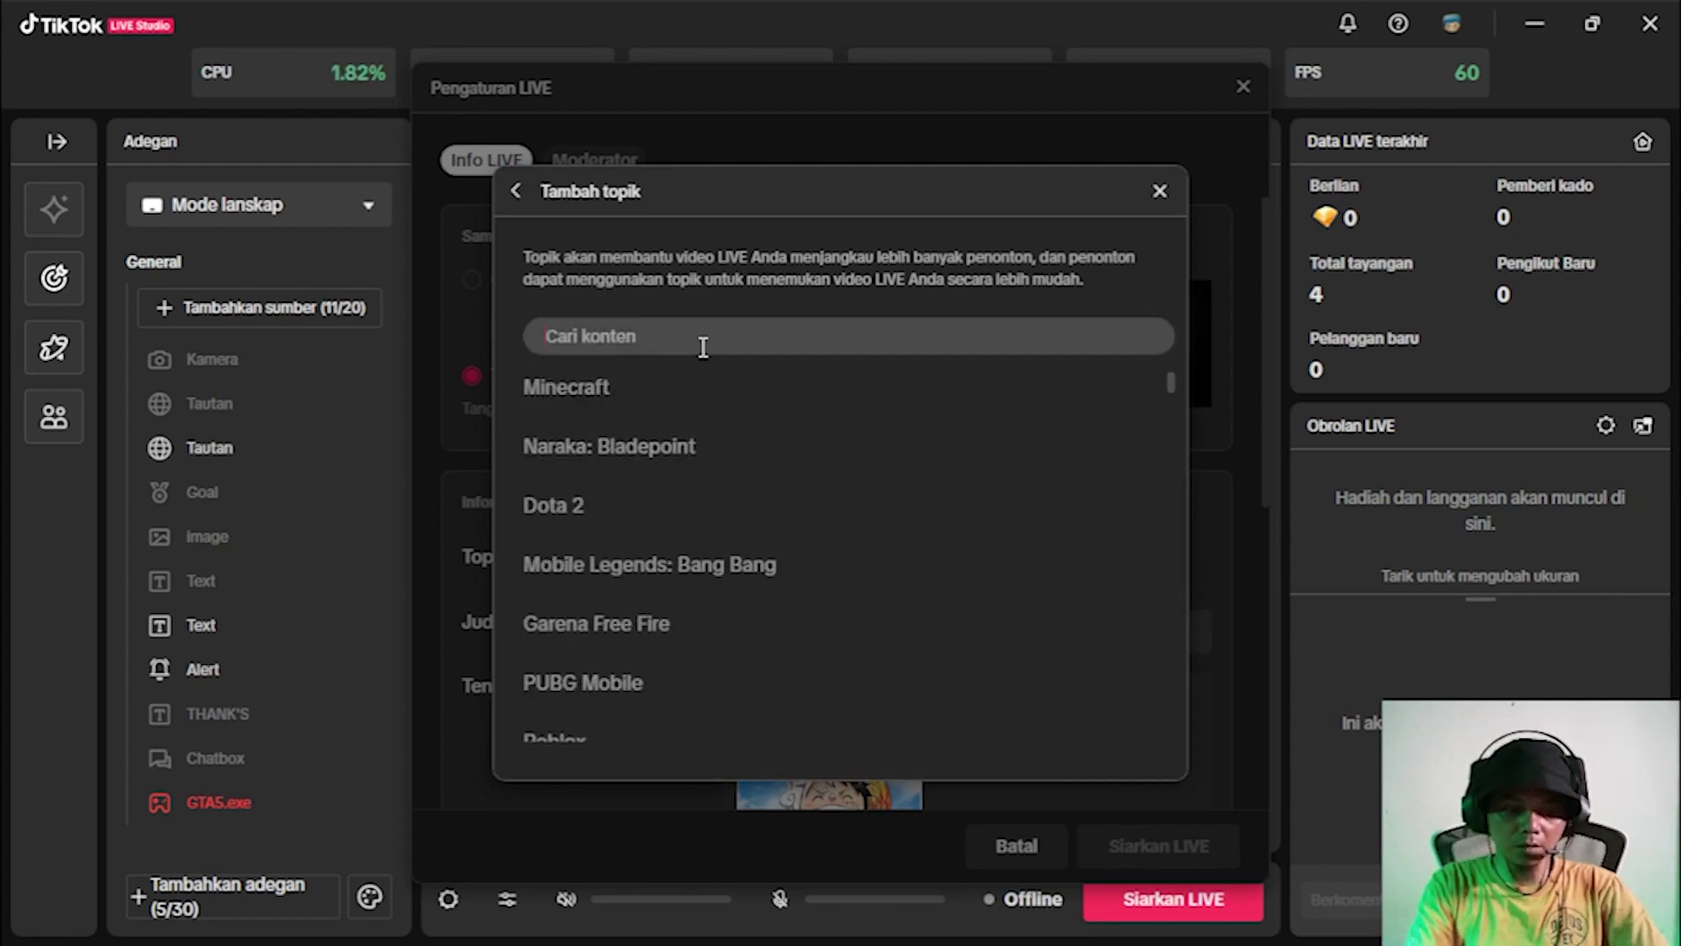
text(gt)
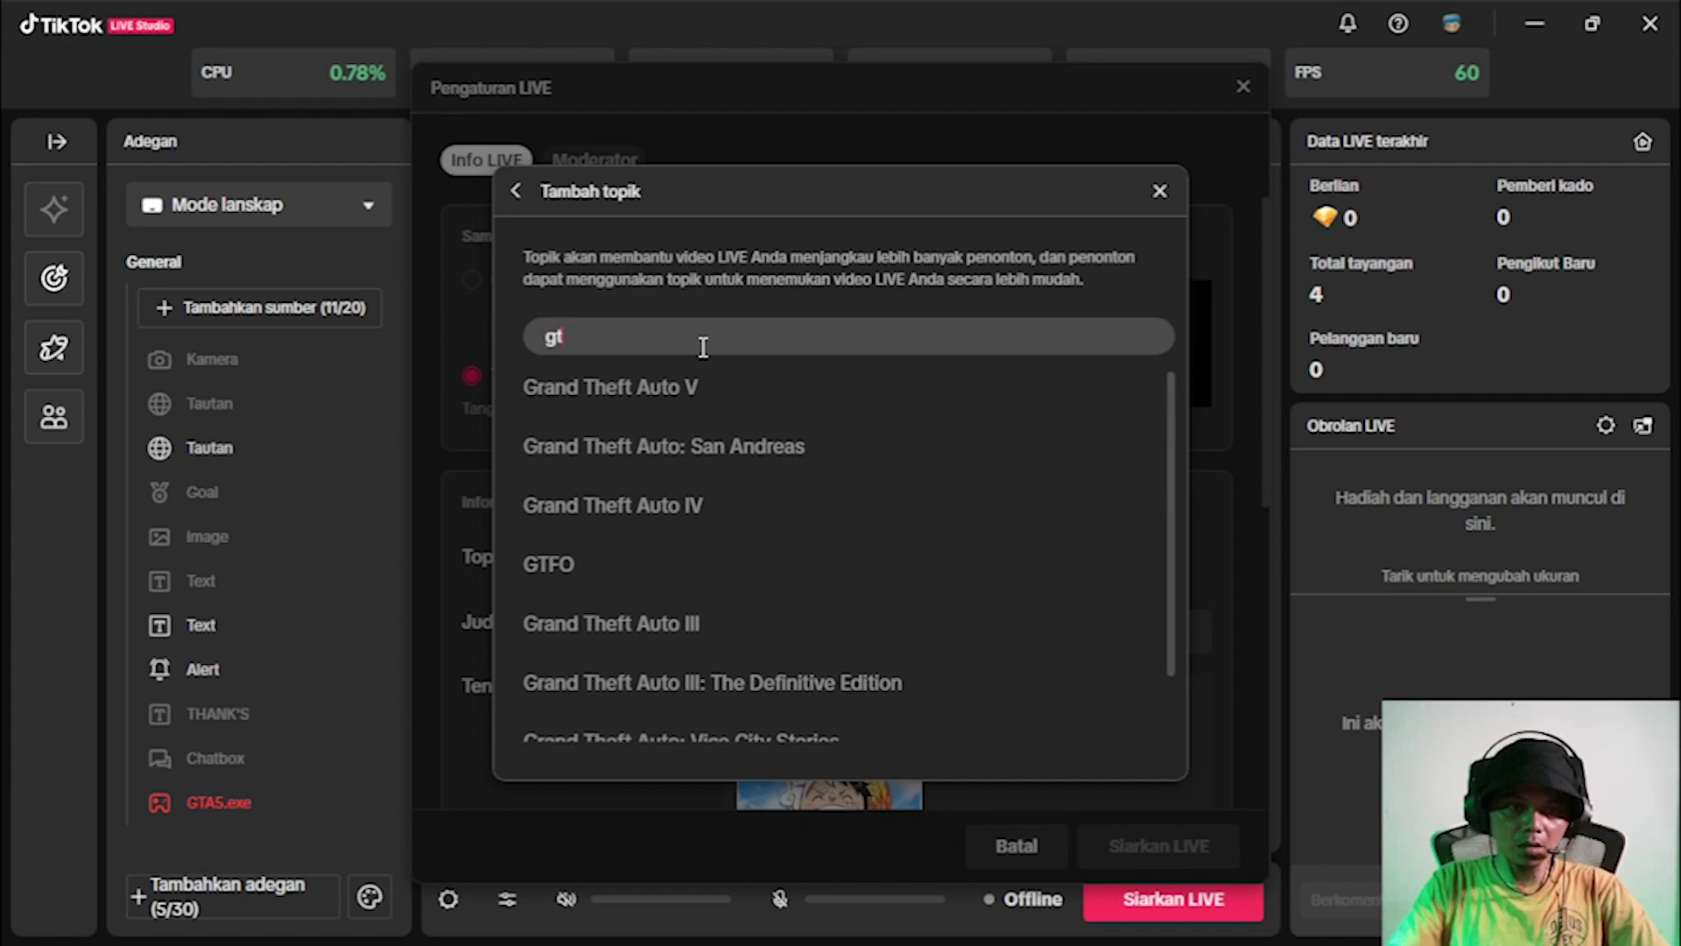
click(662, 390)
Review the remaining LIVE information, subscription and audience settings and start the live broadcast.
scroll(666, 648, down, 5)
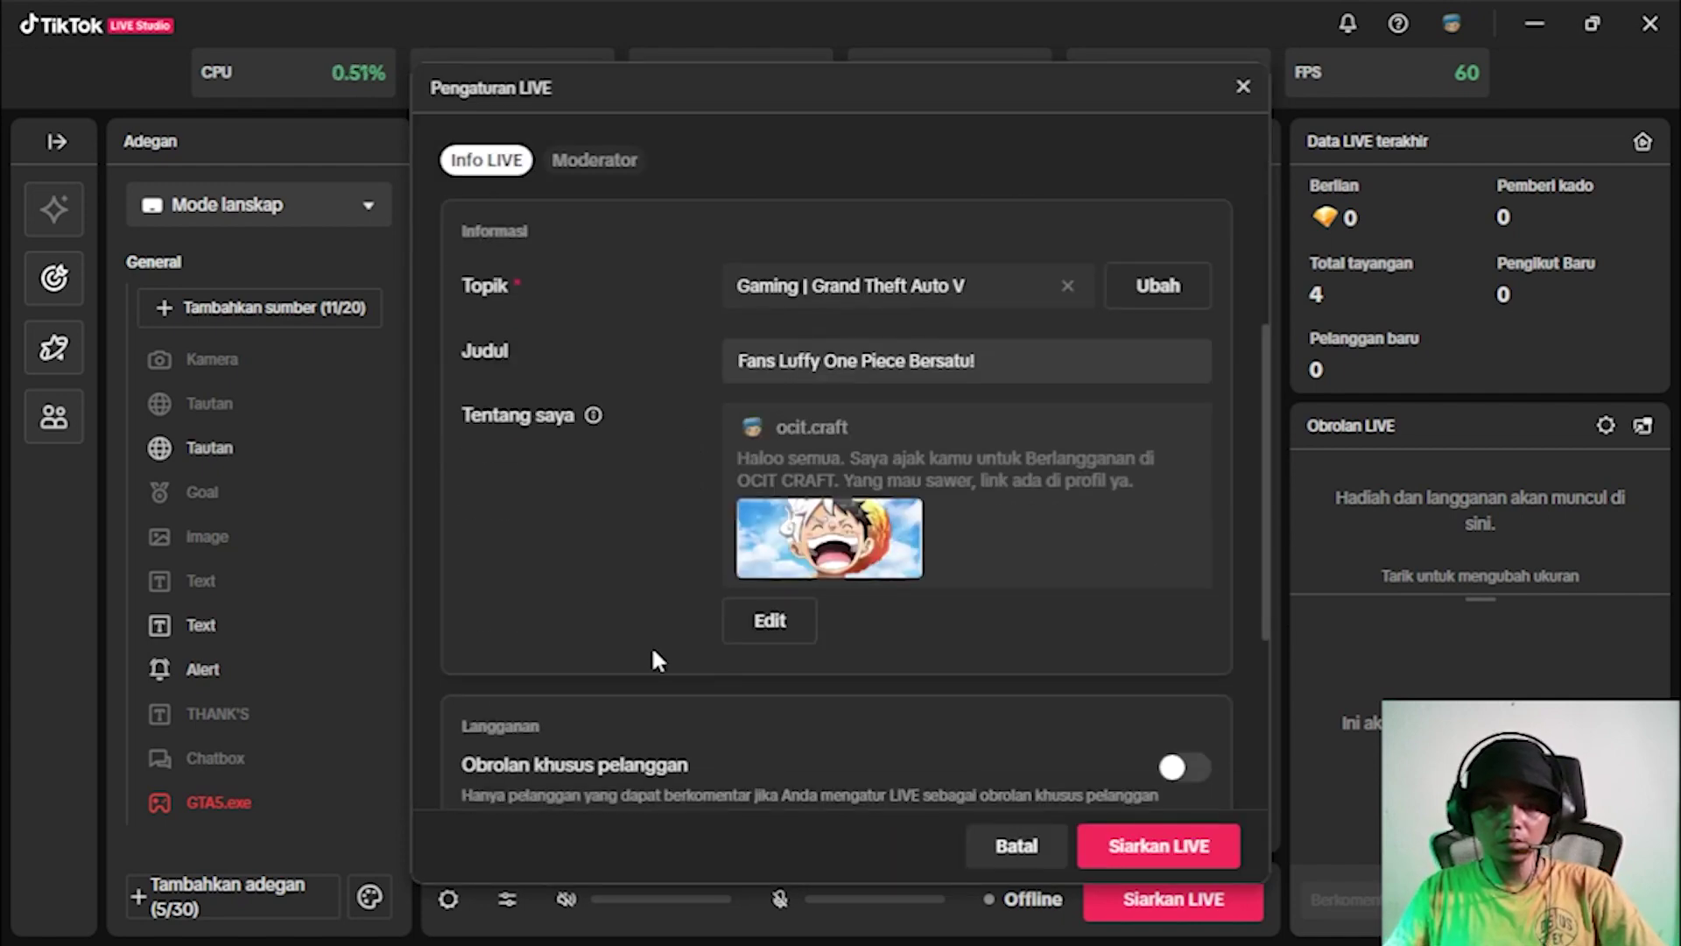
scroll(674, 645, down, 1)
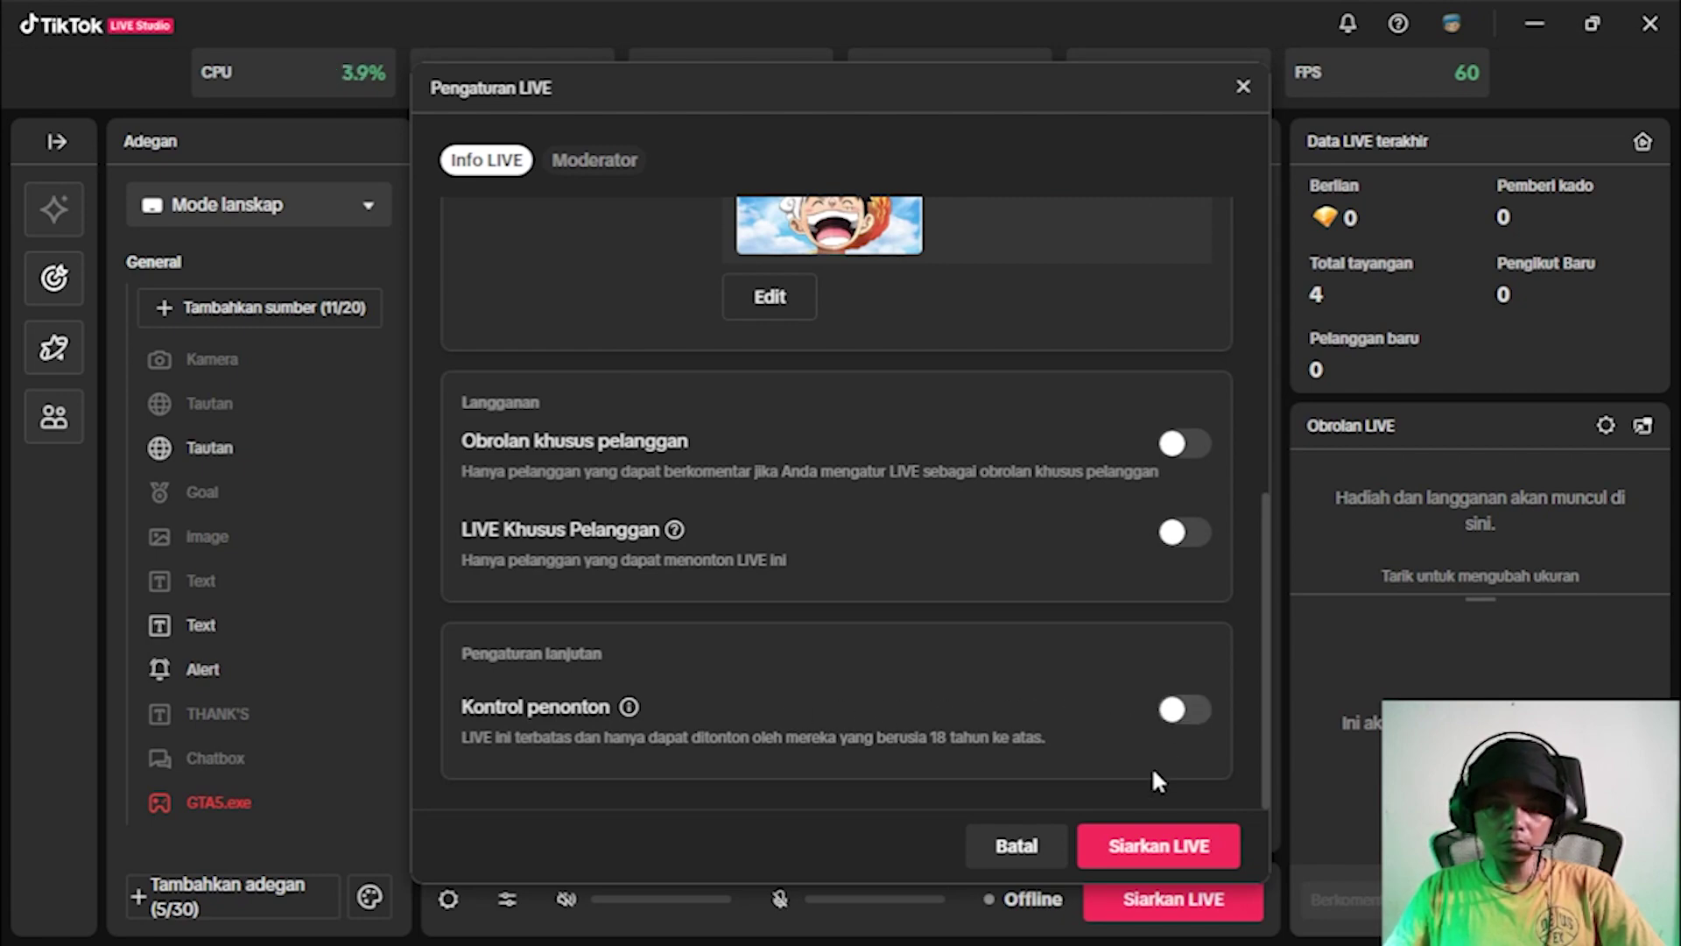
click(1154, 848)
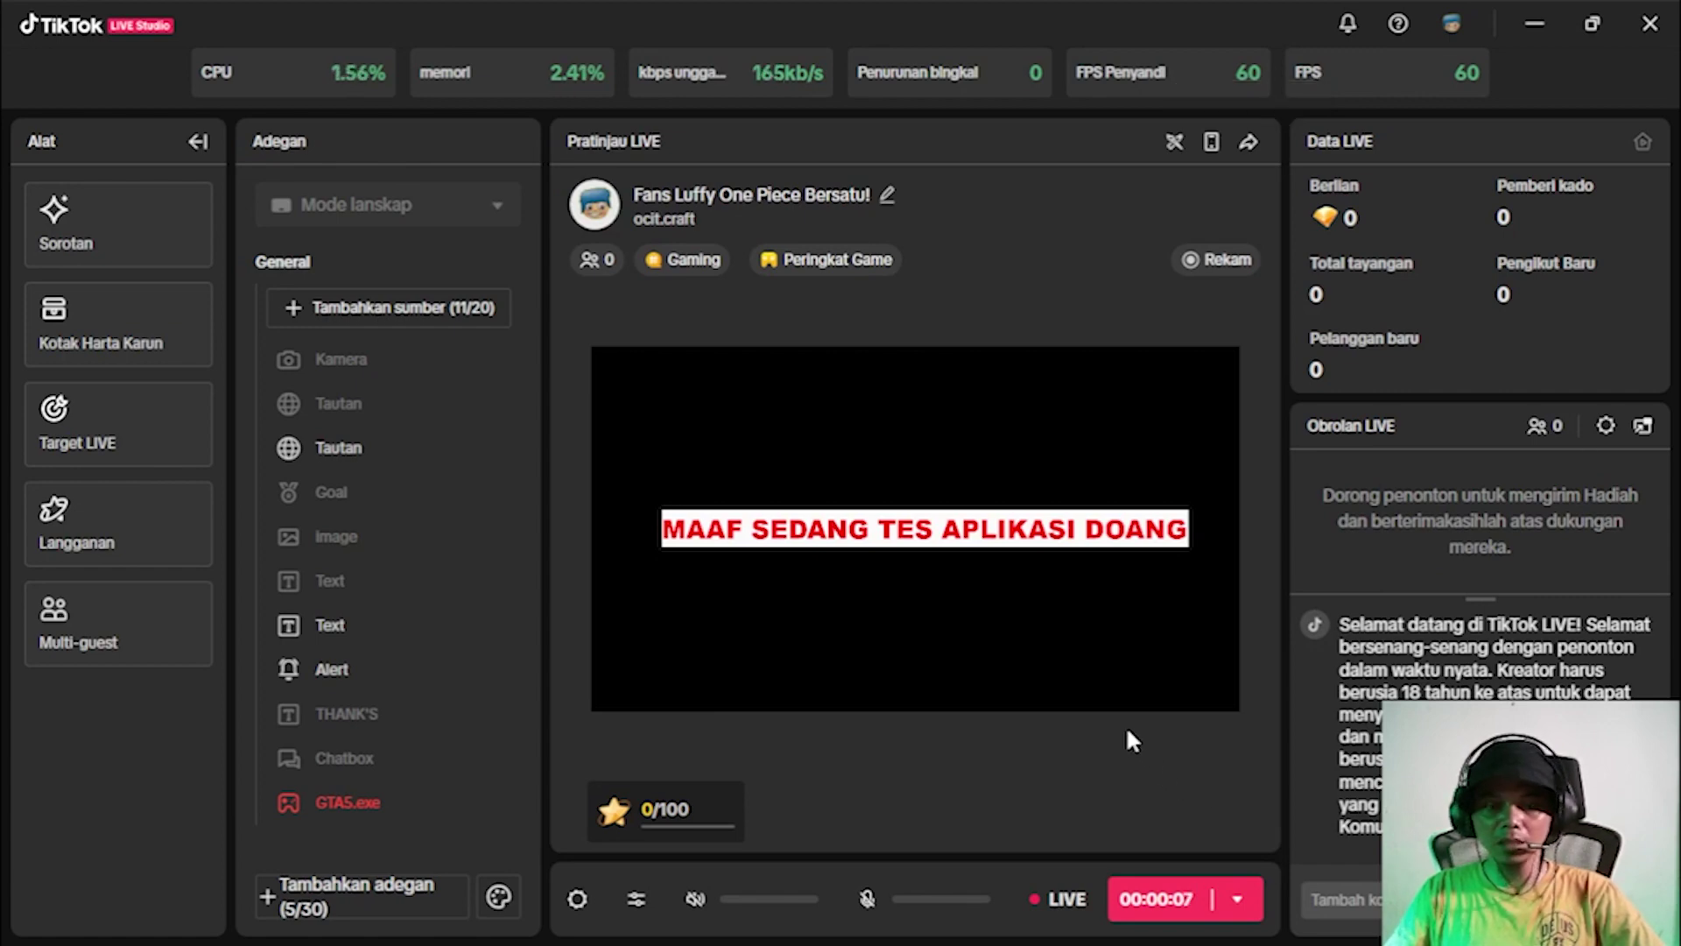
Switch to the KeepMyLive Brooxline console and run gstart koth to connect the mod to the TikTok live.
key(super)
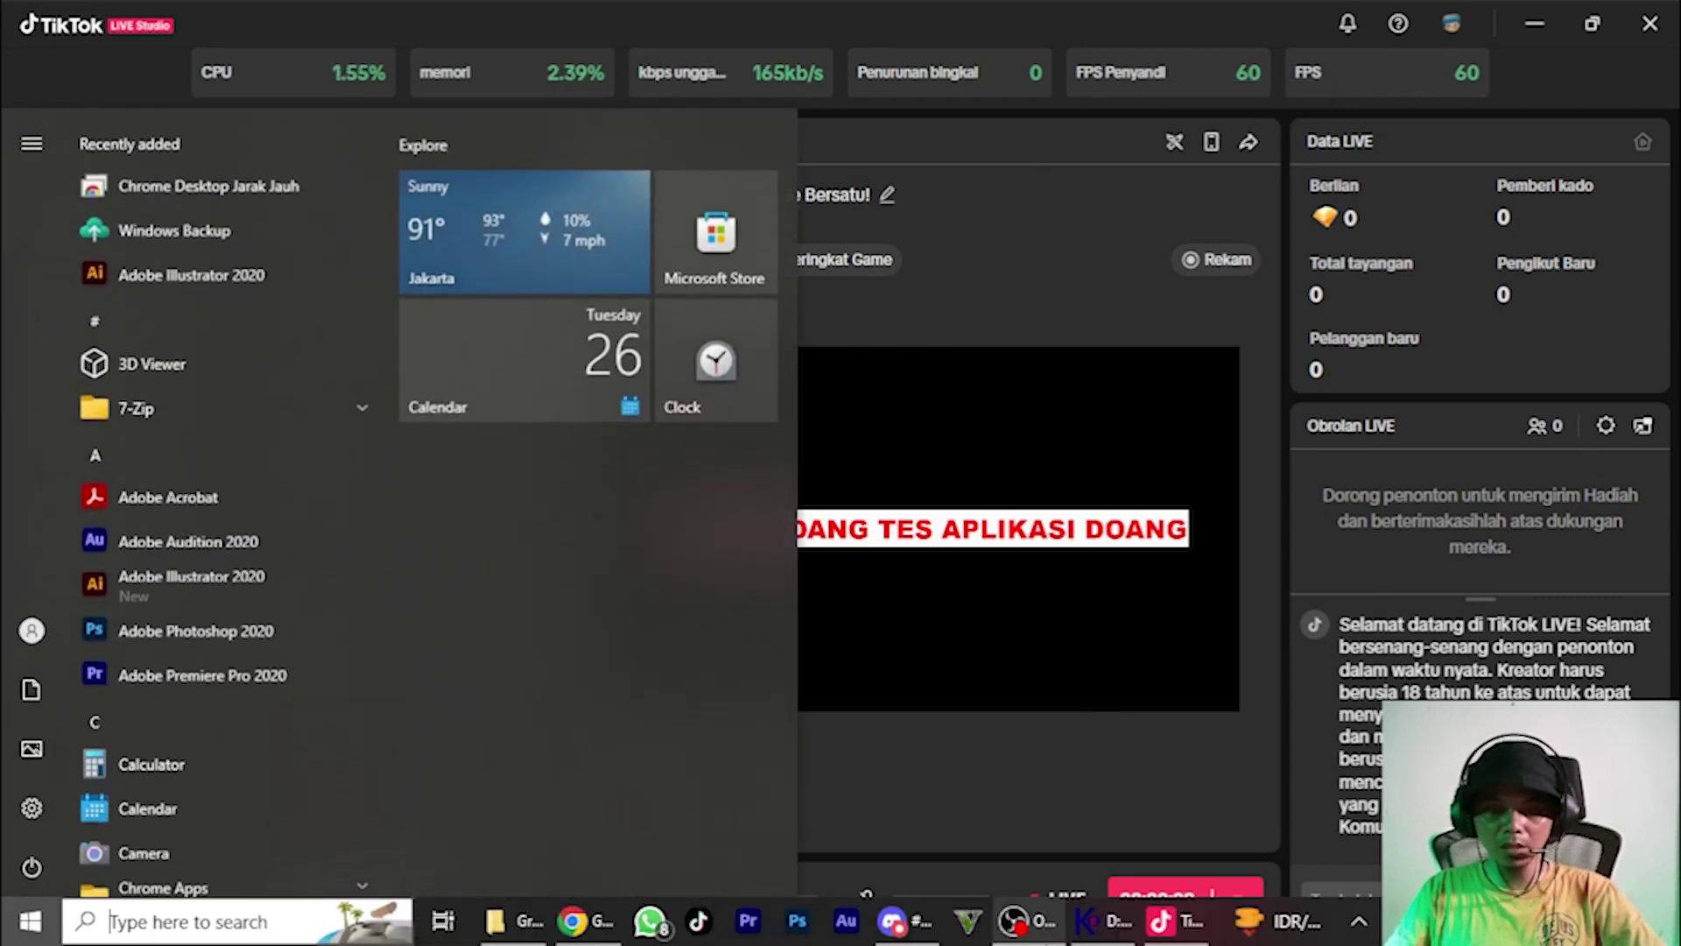
click(1064, 926)
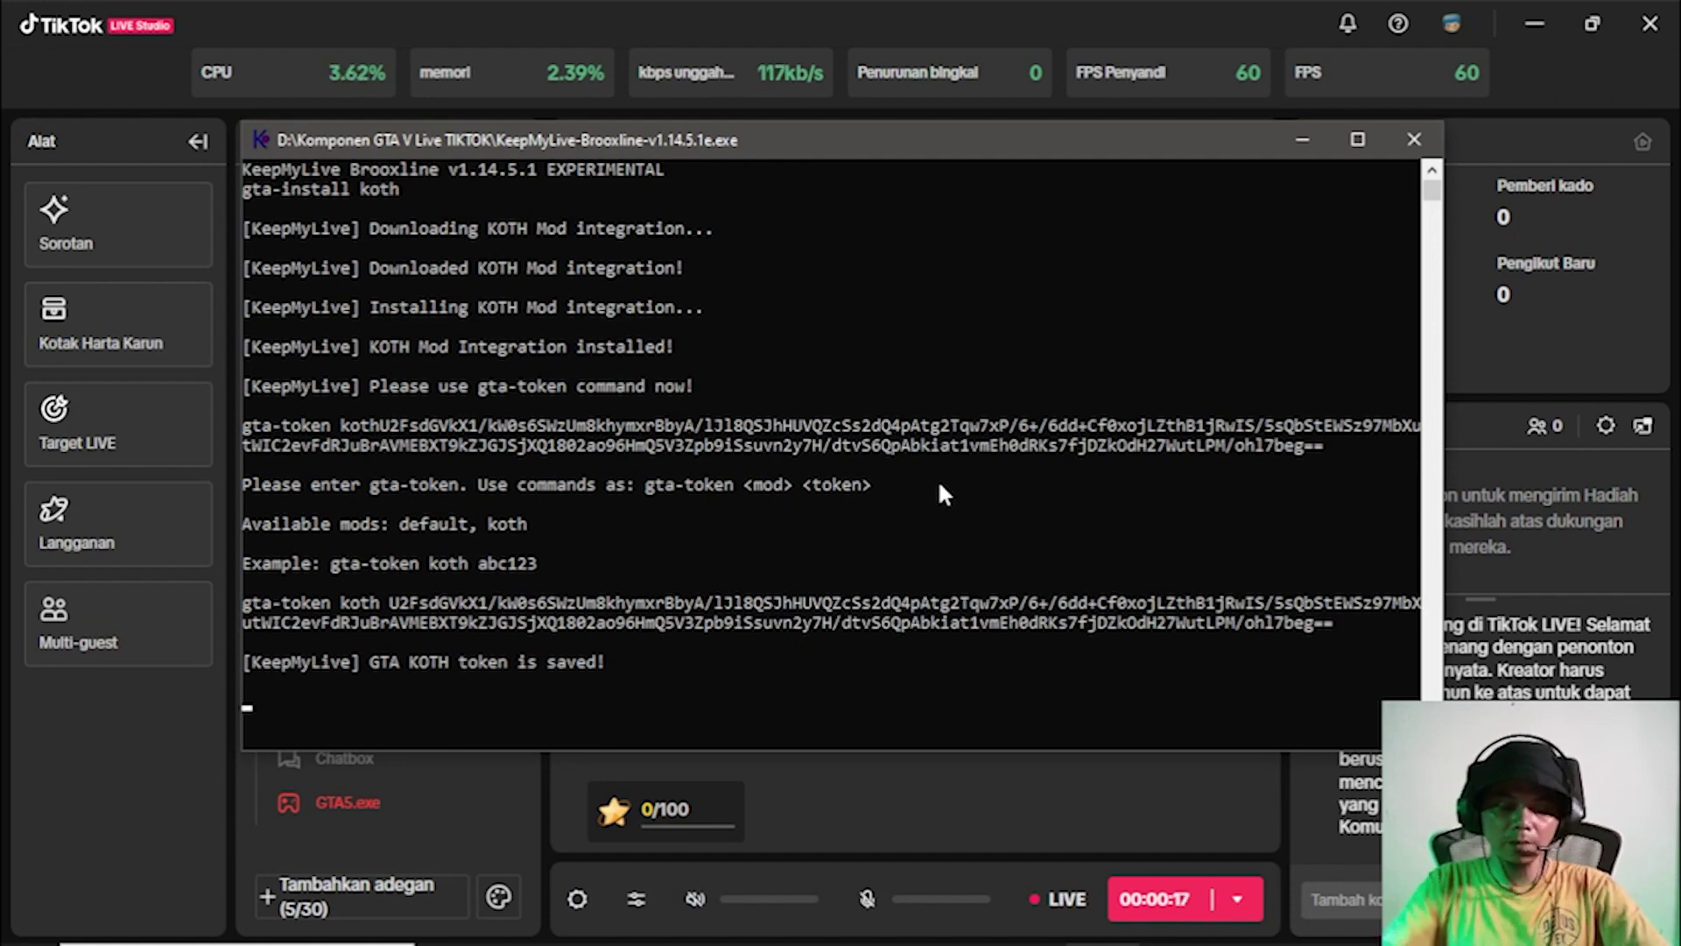
text(g)
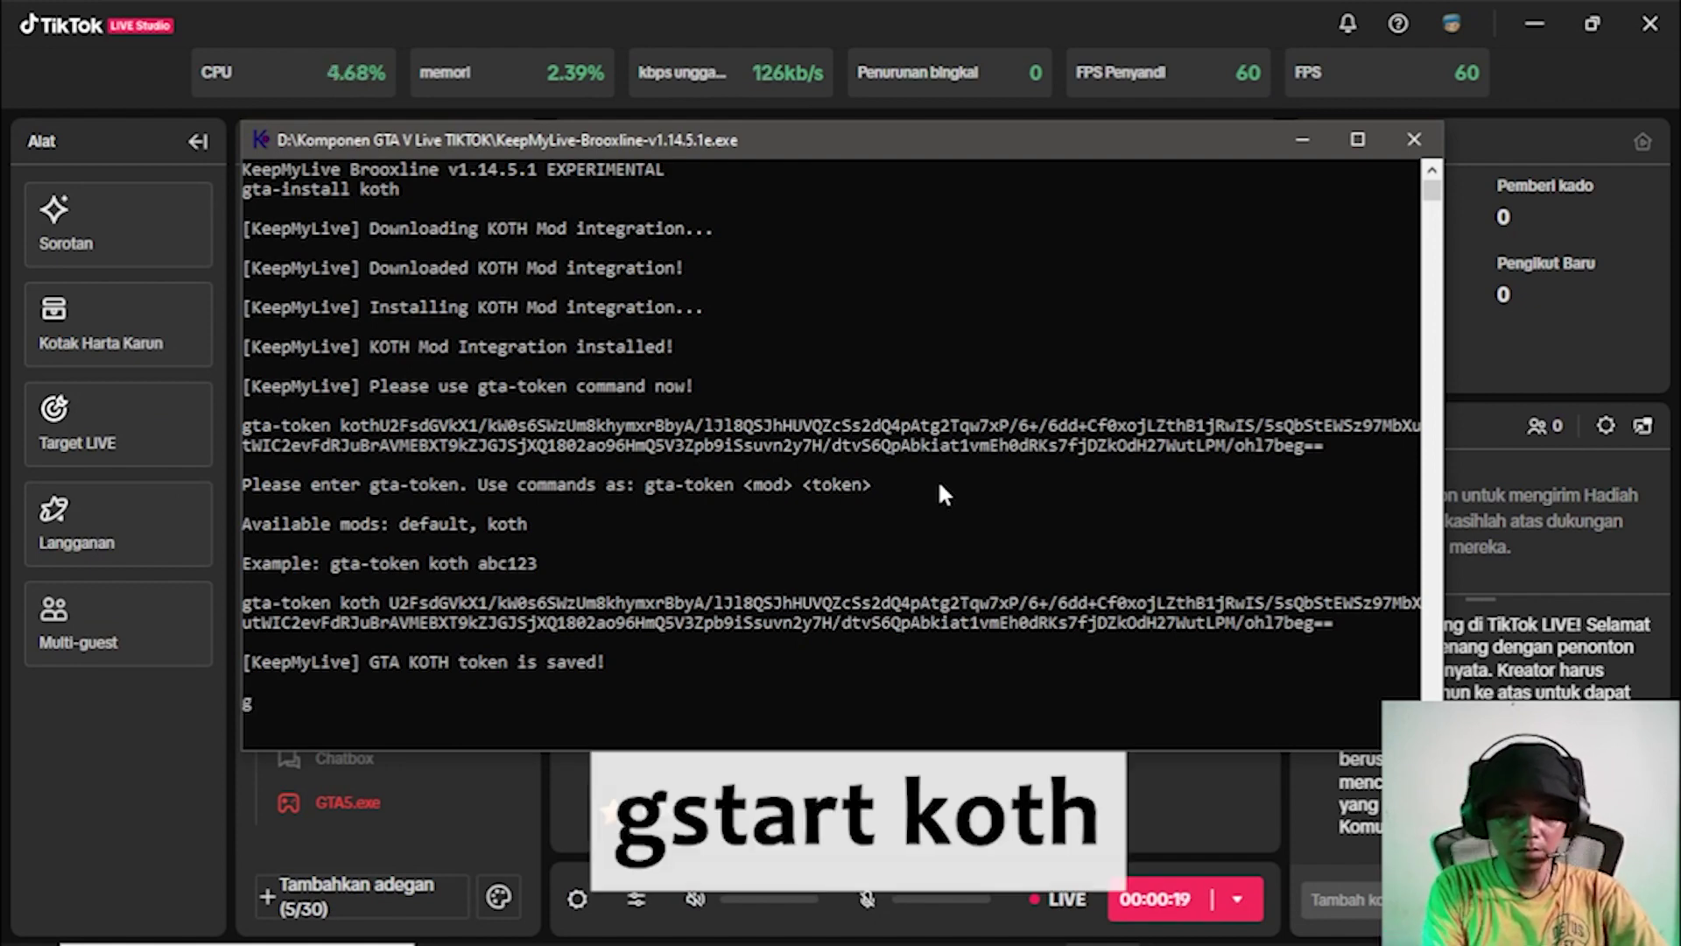
text(start)
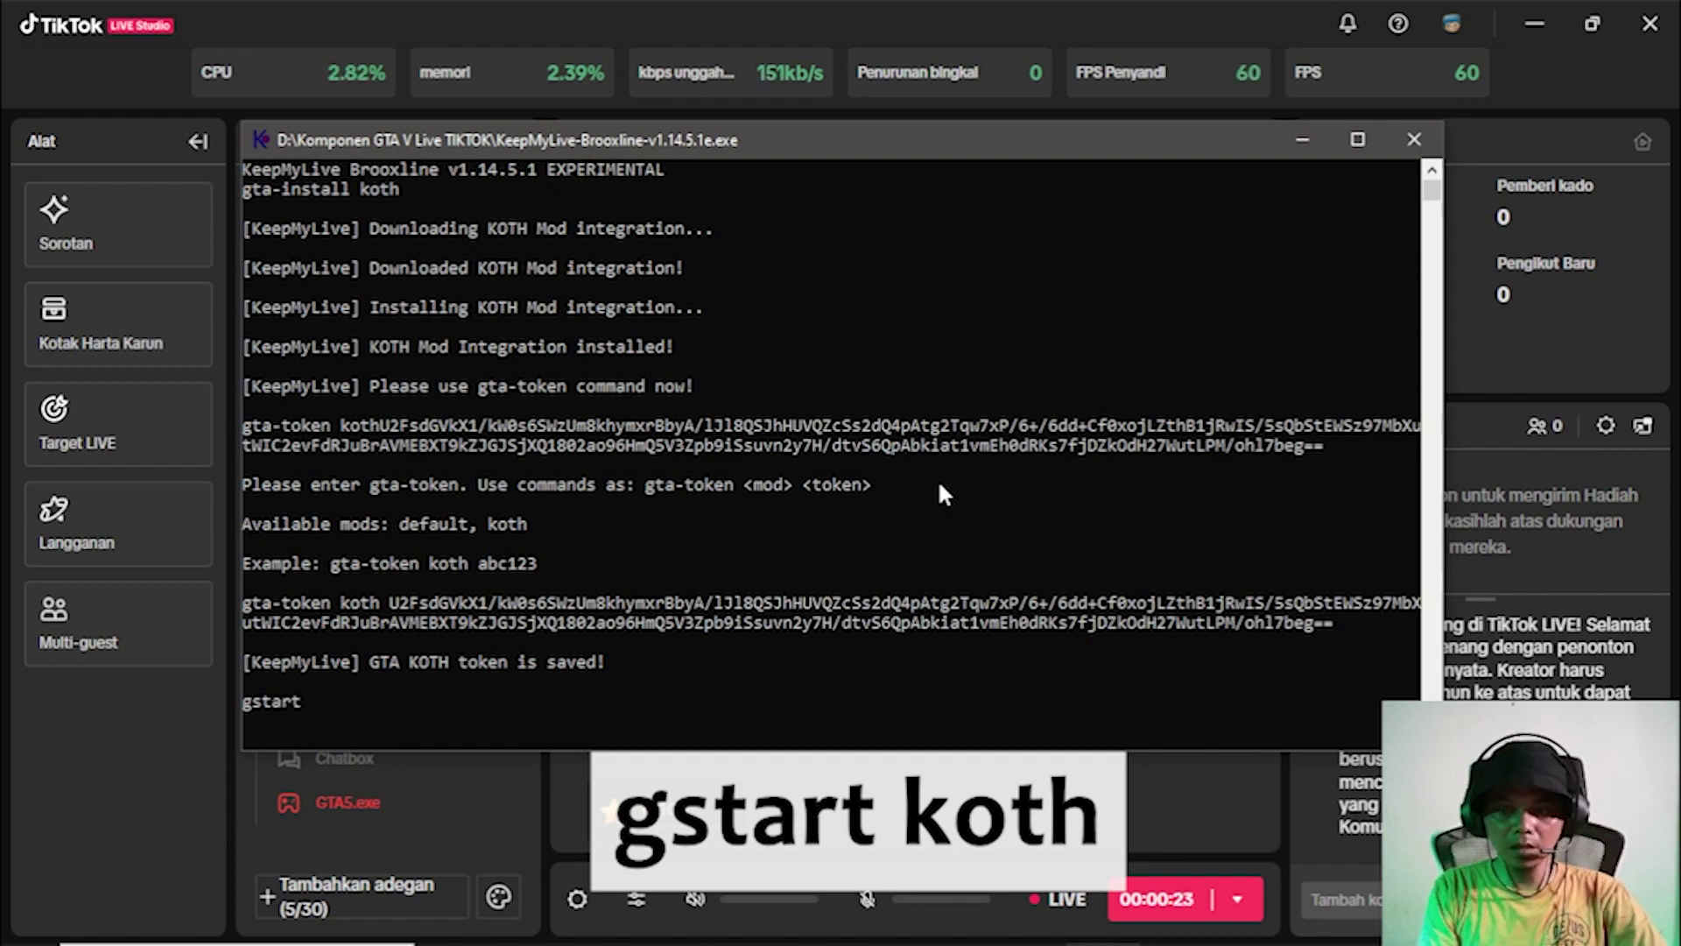
text( koth)
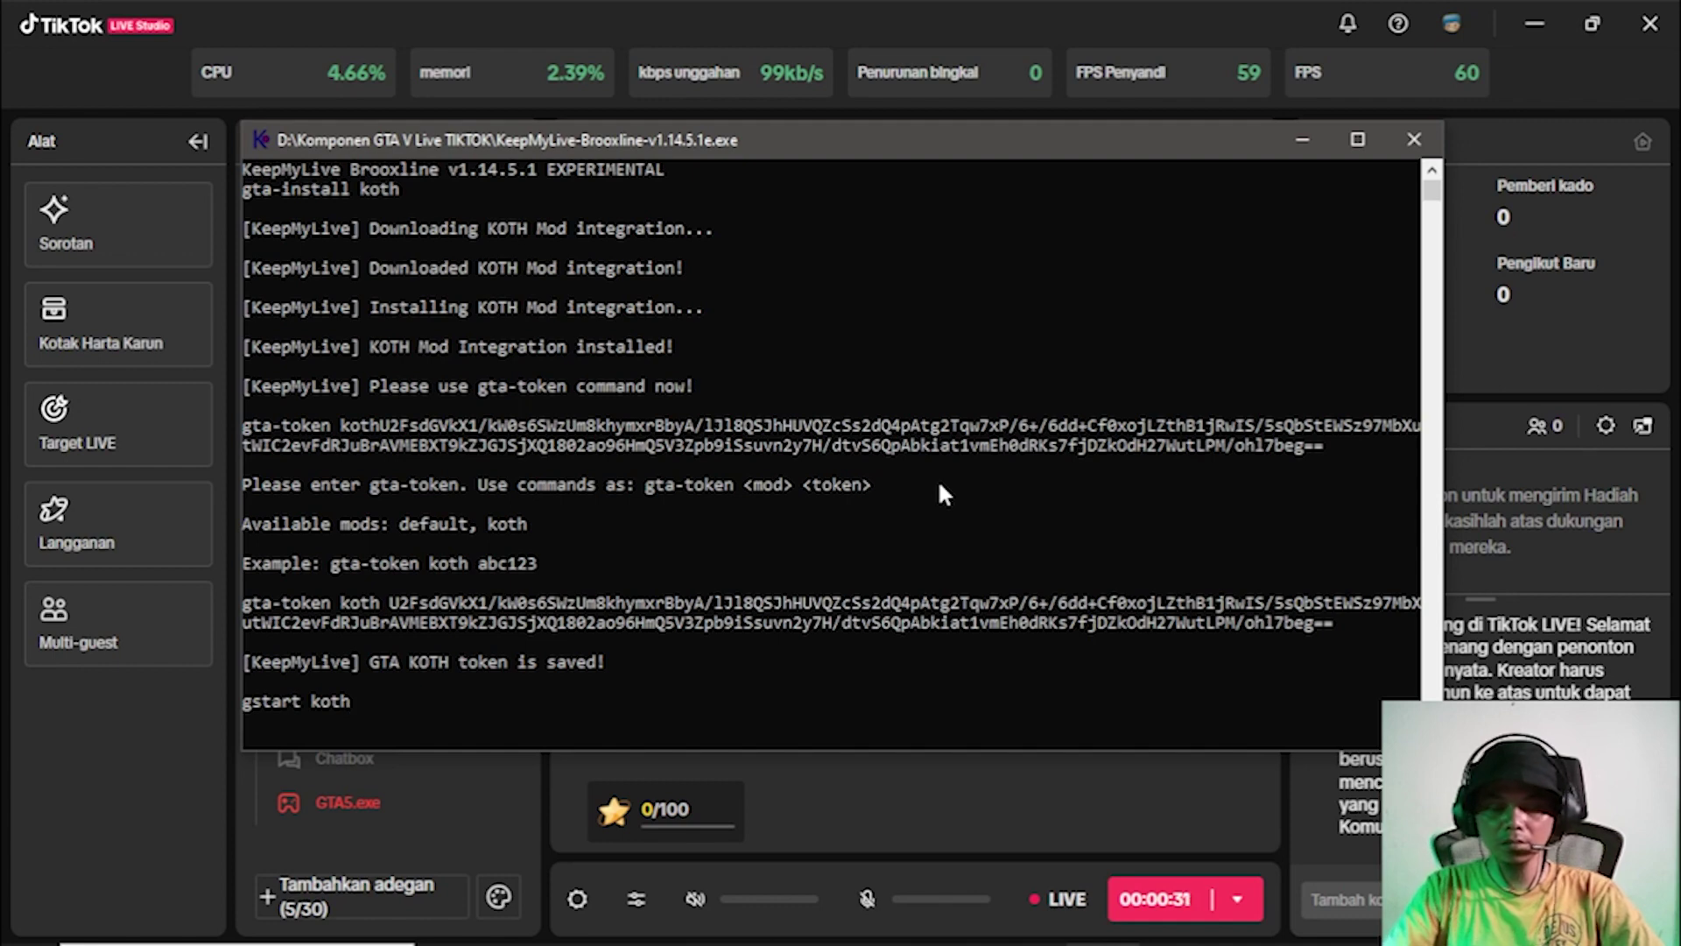
key(Return)
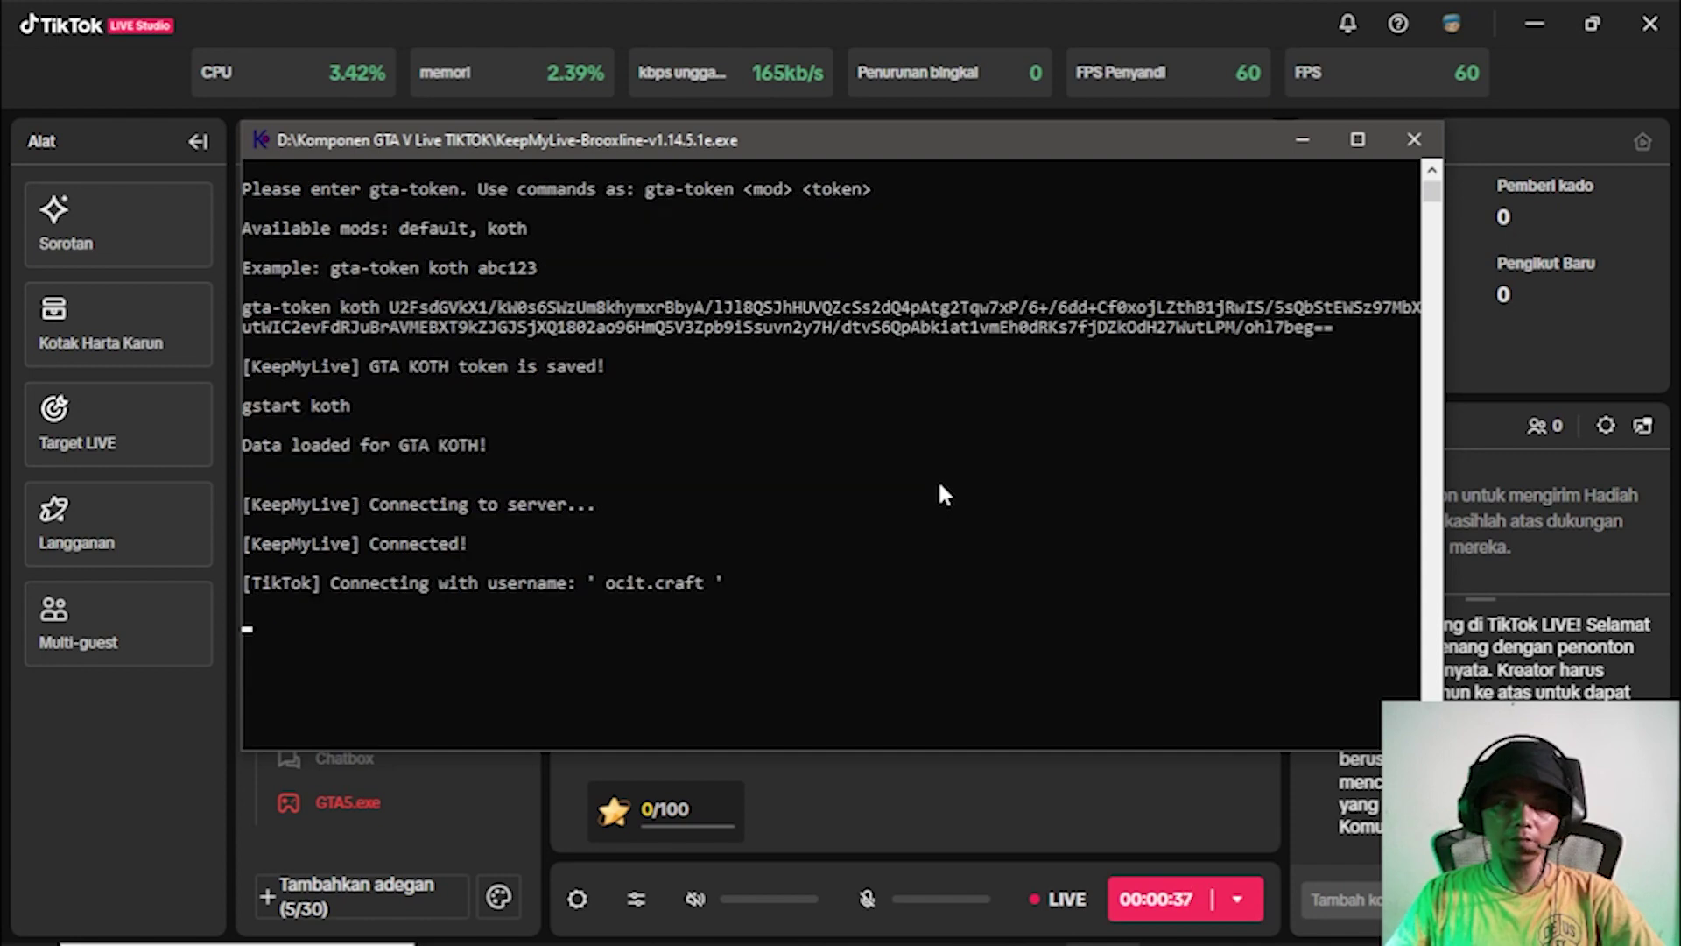
scroll(938, 480, down, 1)
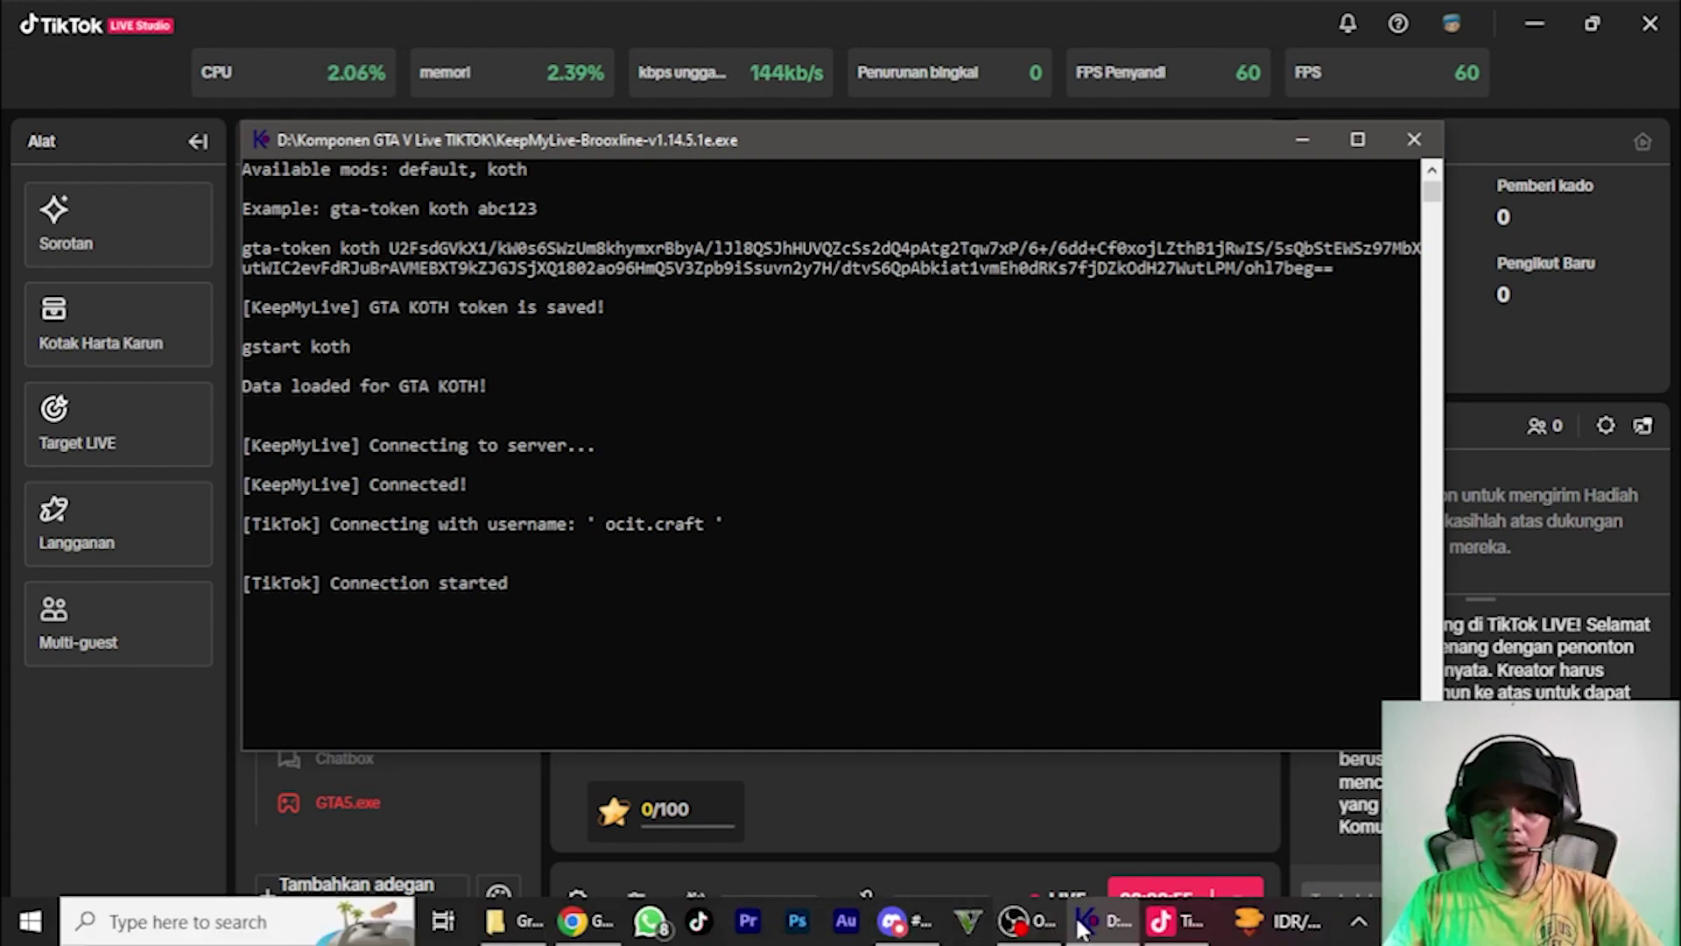
Launch Grand Theft Auto V to try the King Of The Hill mod during the live broadcast.
click(972, 933)
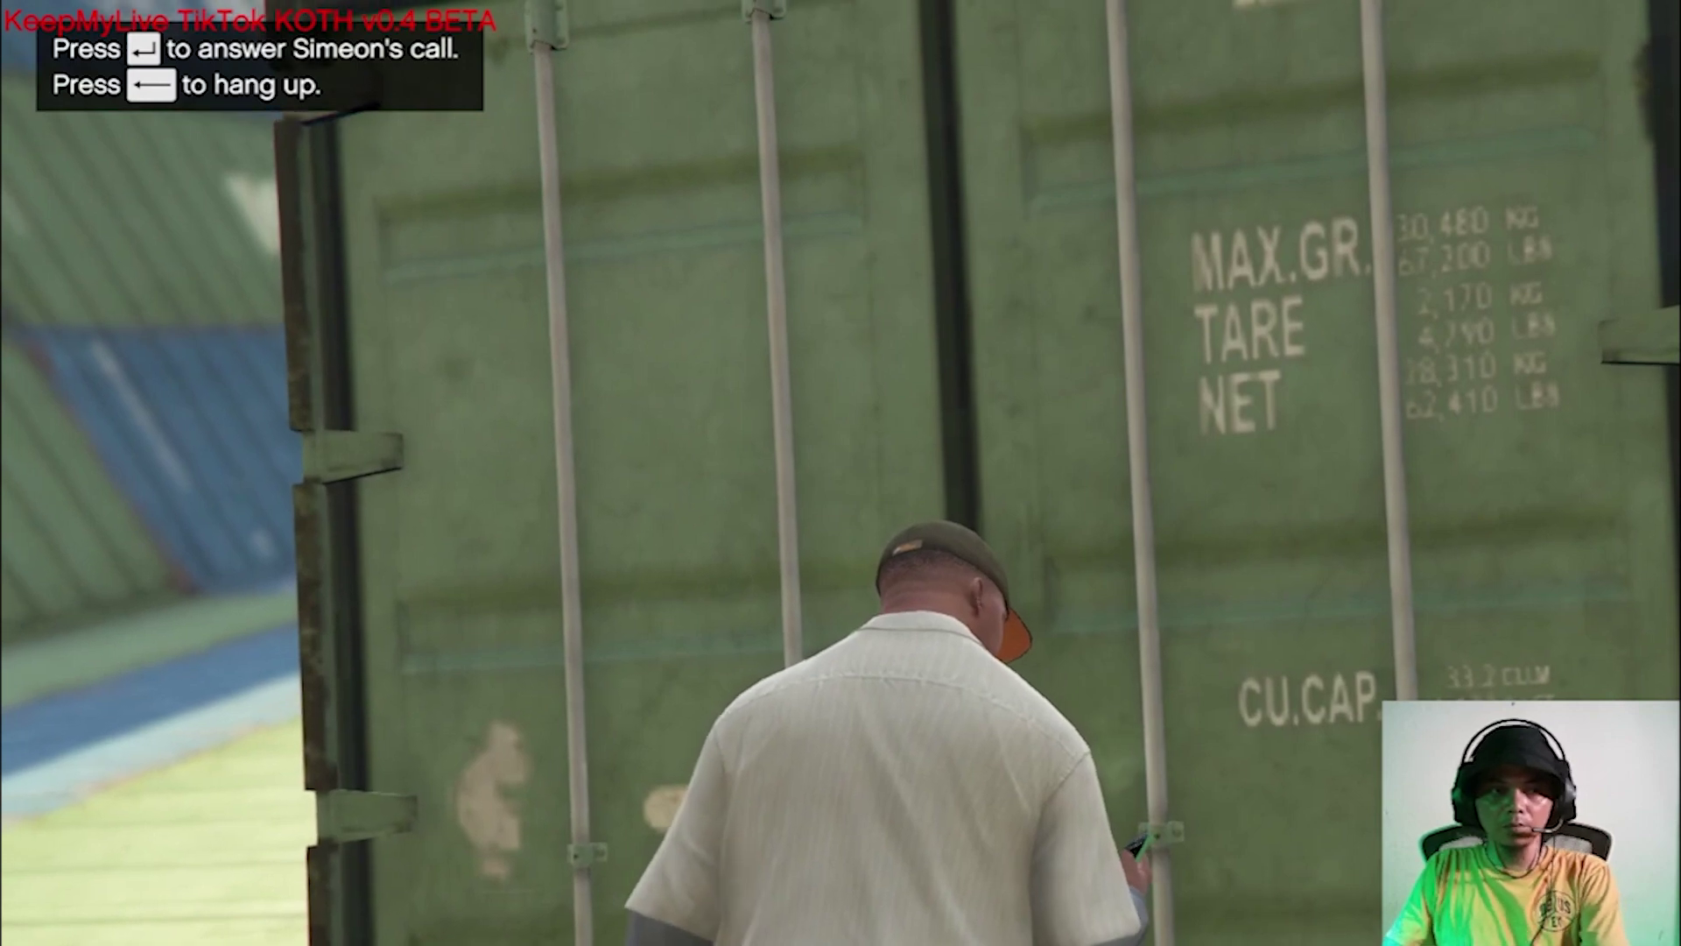
key(Return)
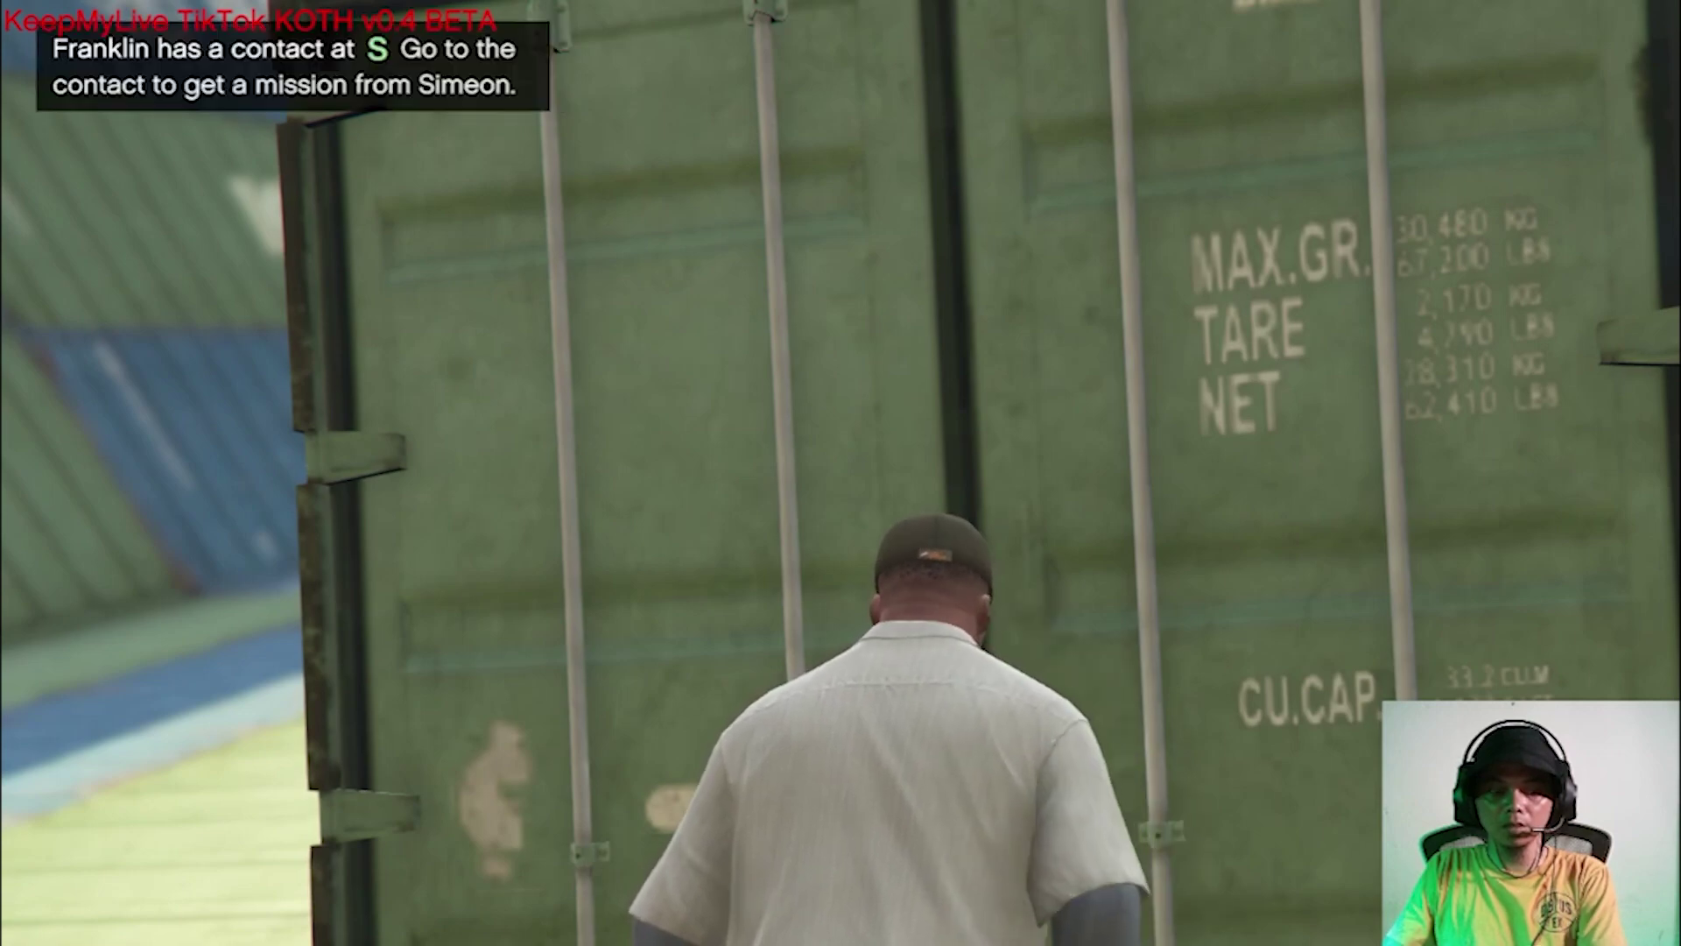
key(d)
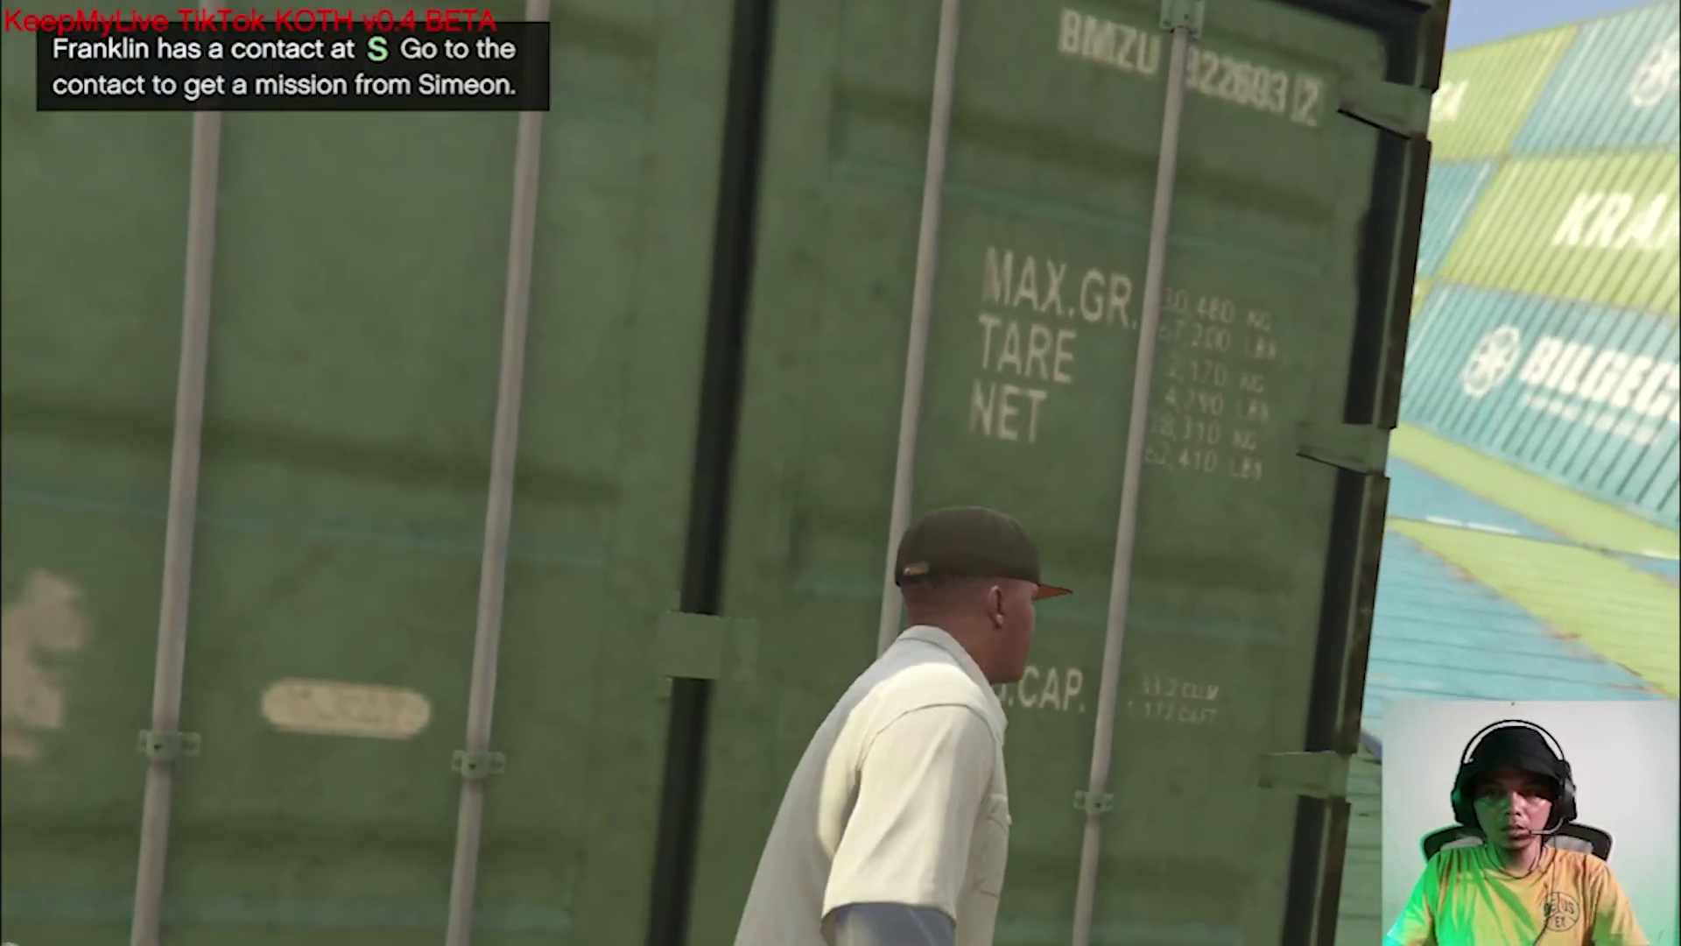
key(w)
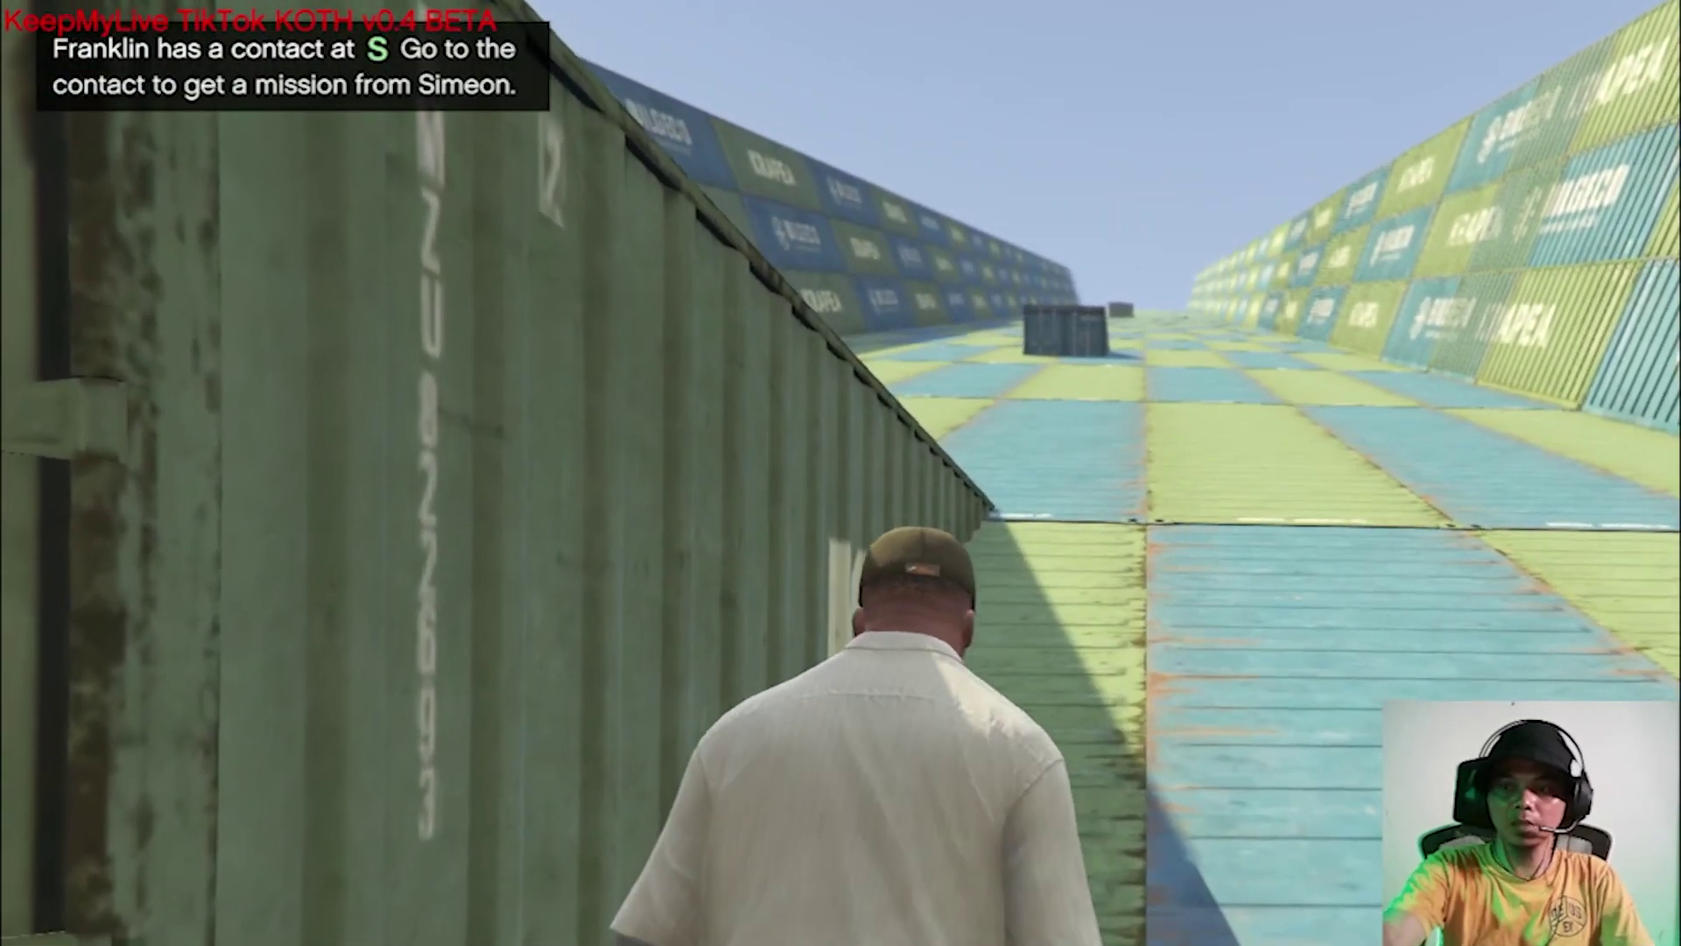
key(w)
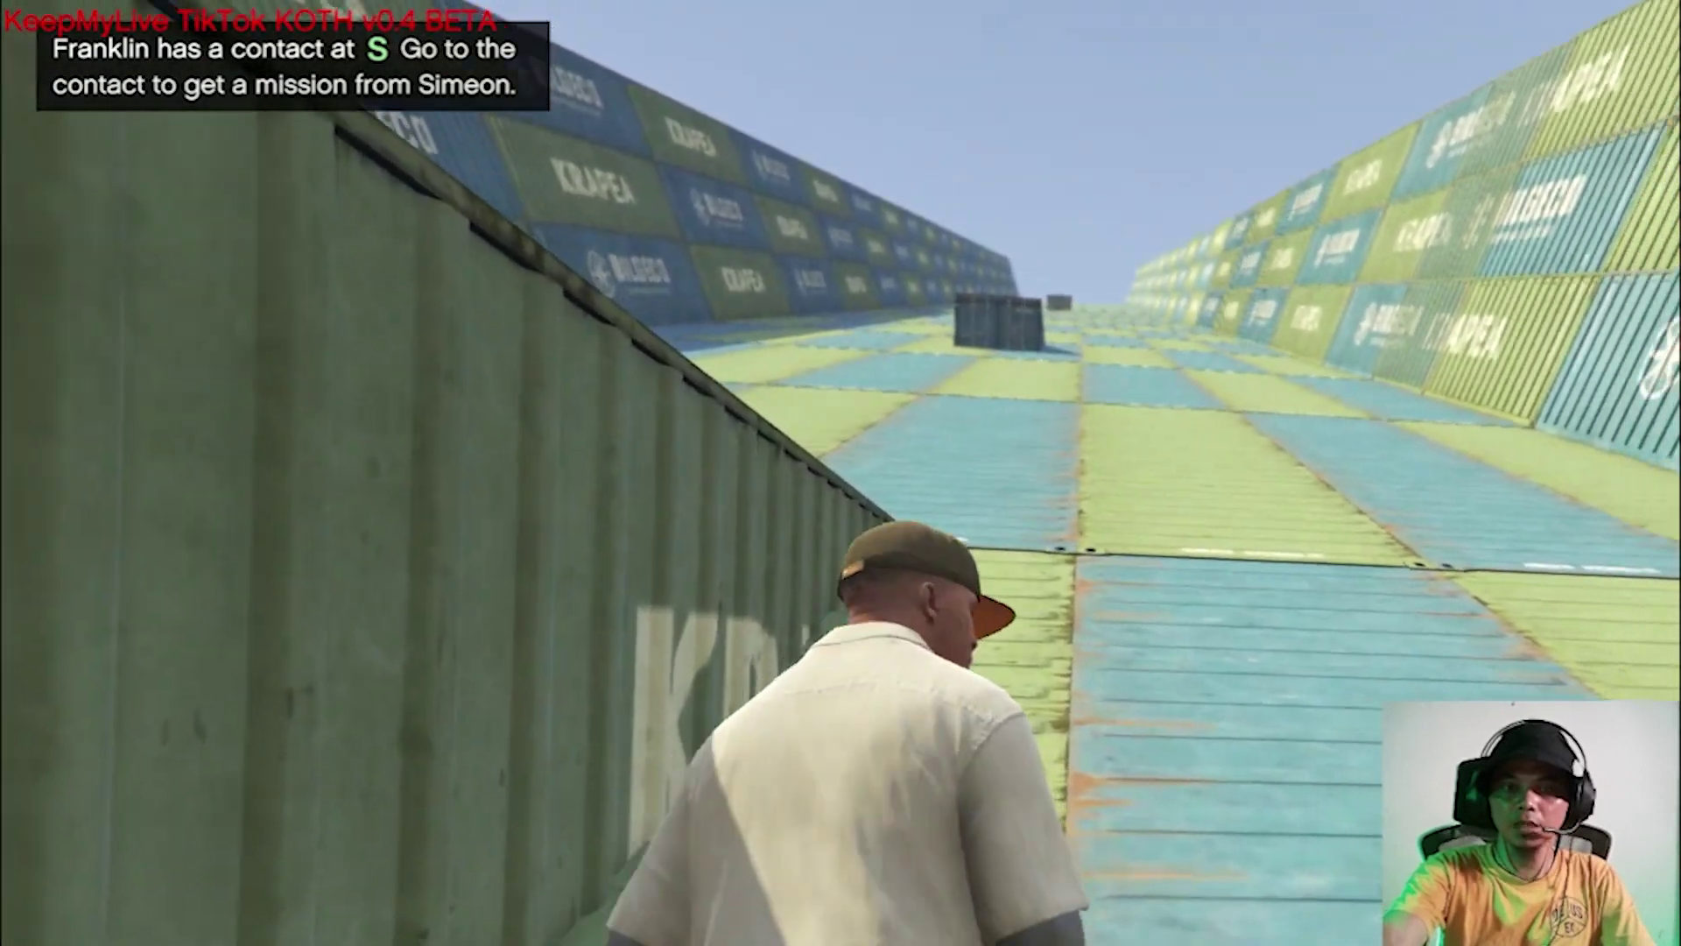
key(w)
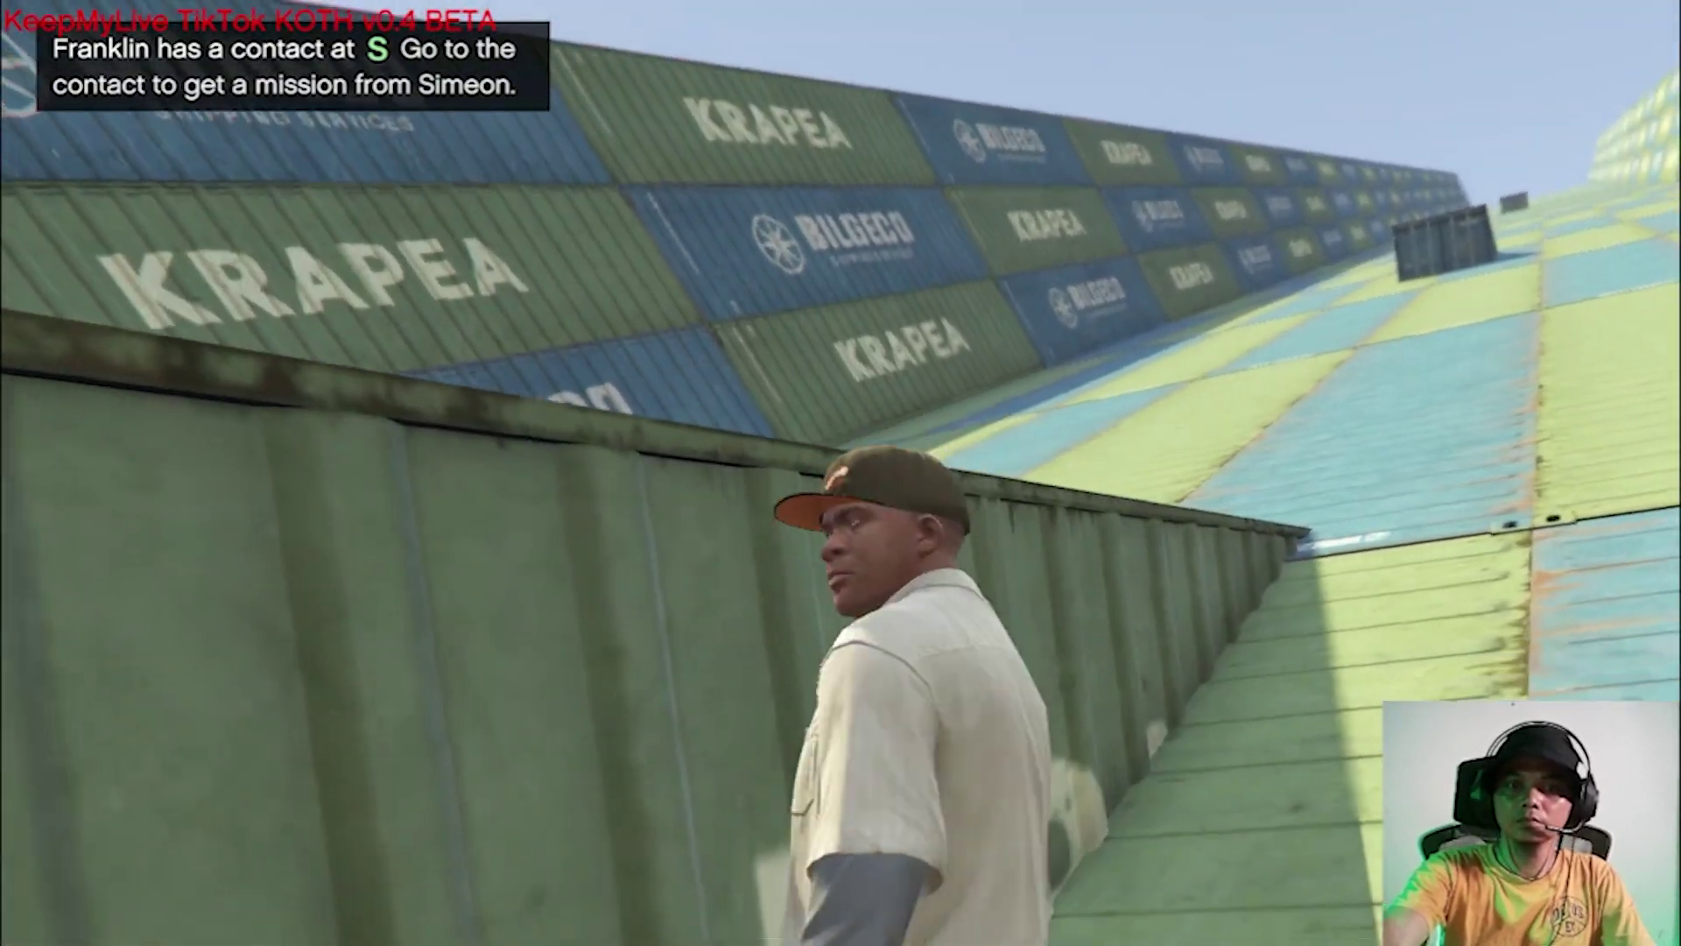
key(w)
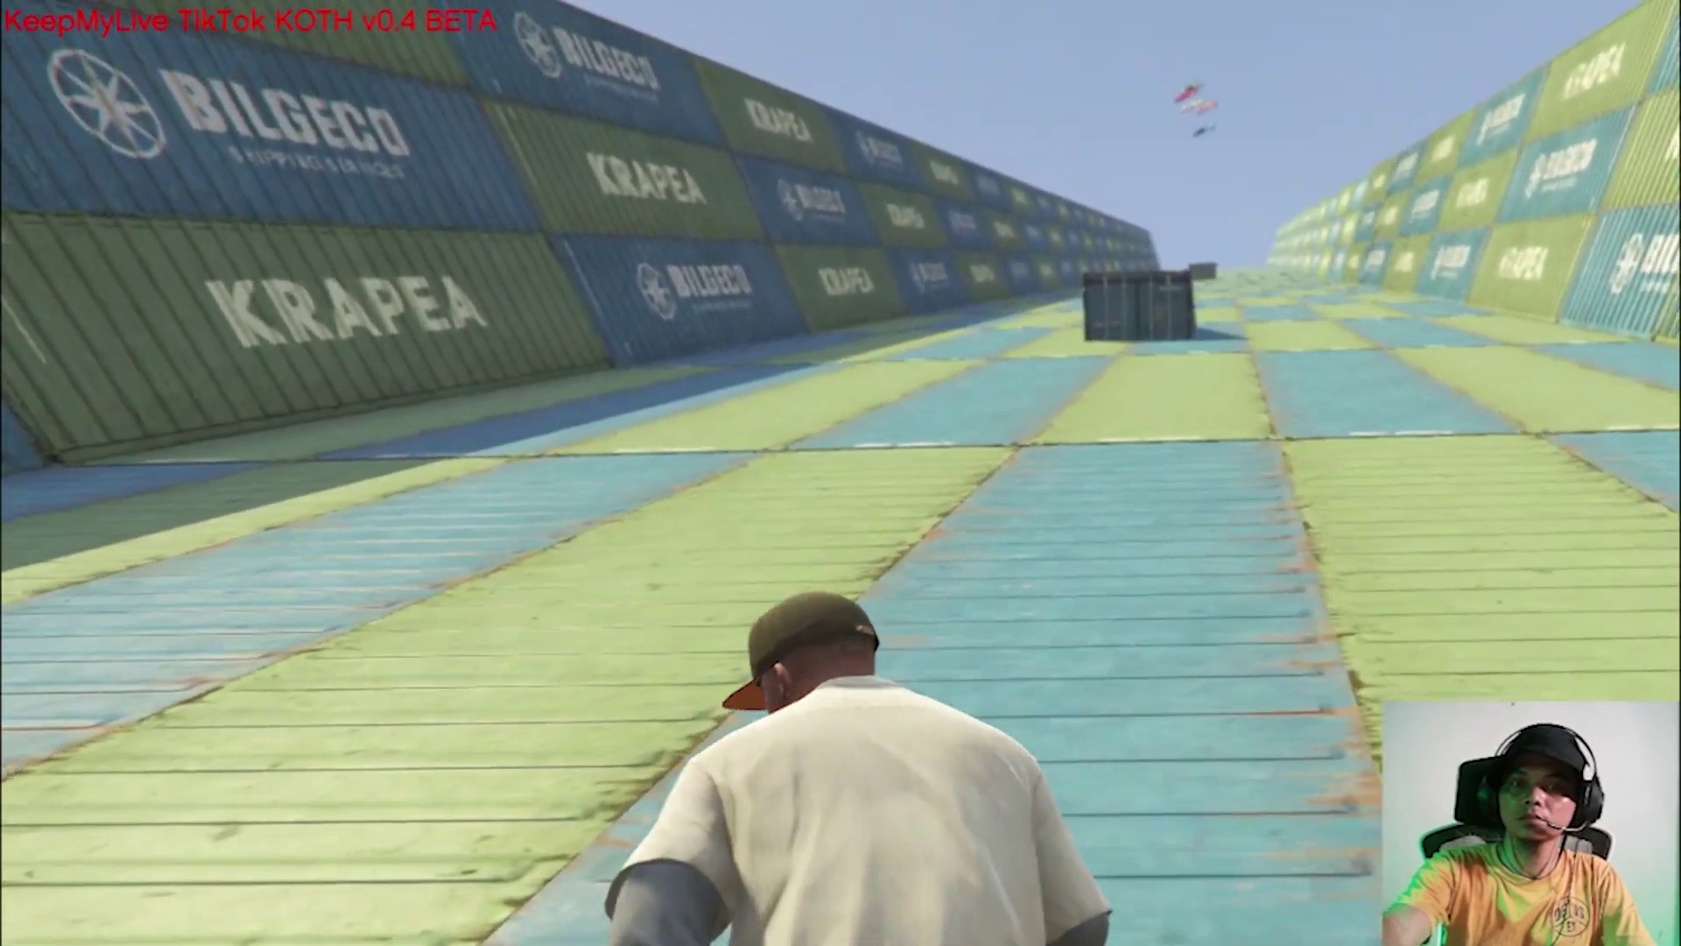
key(w)
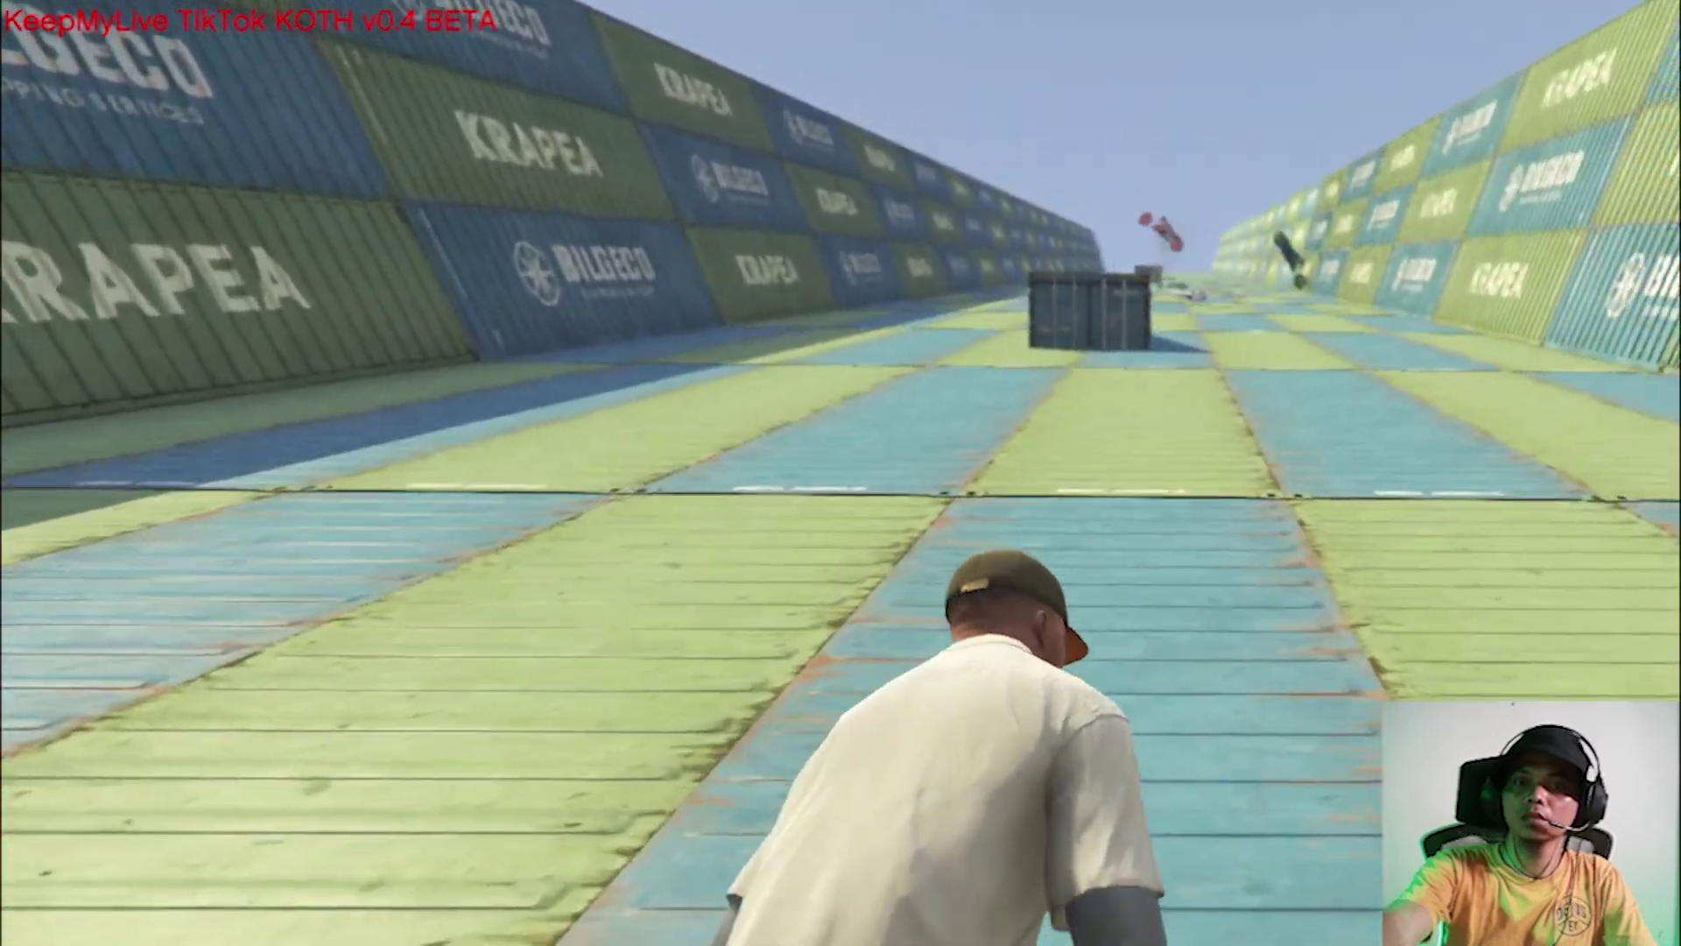
key(w)
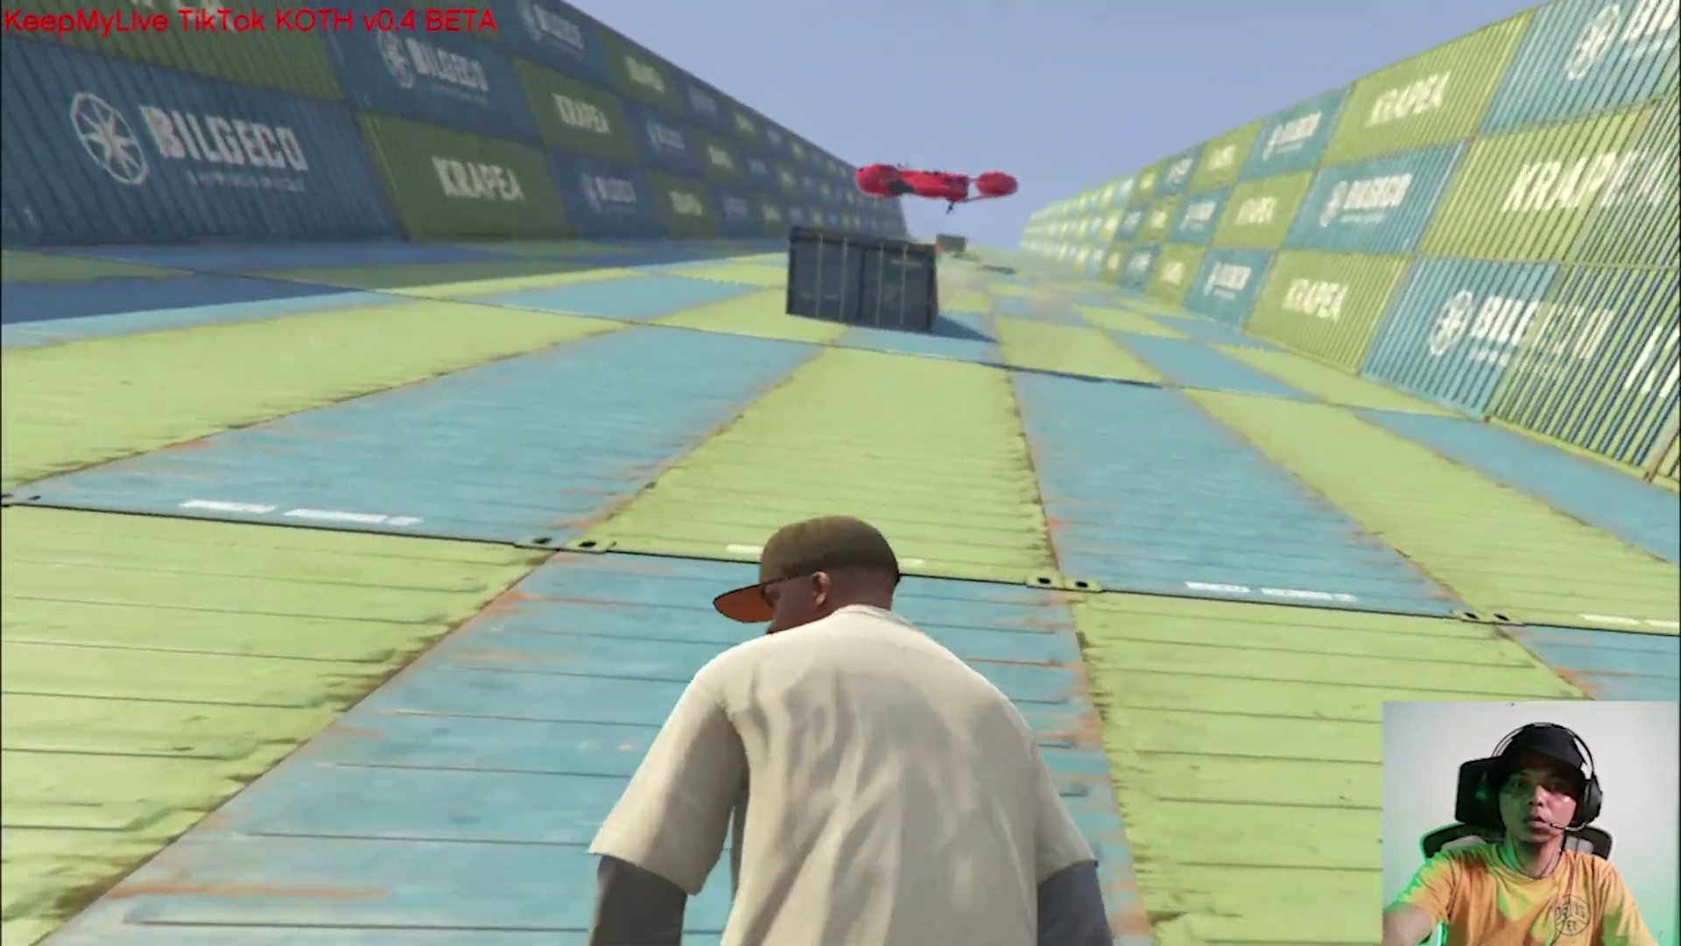
key(w)
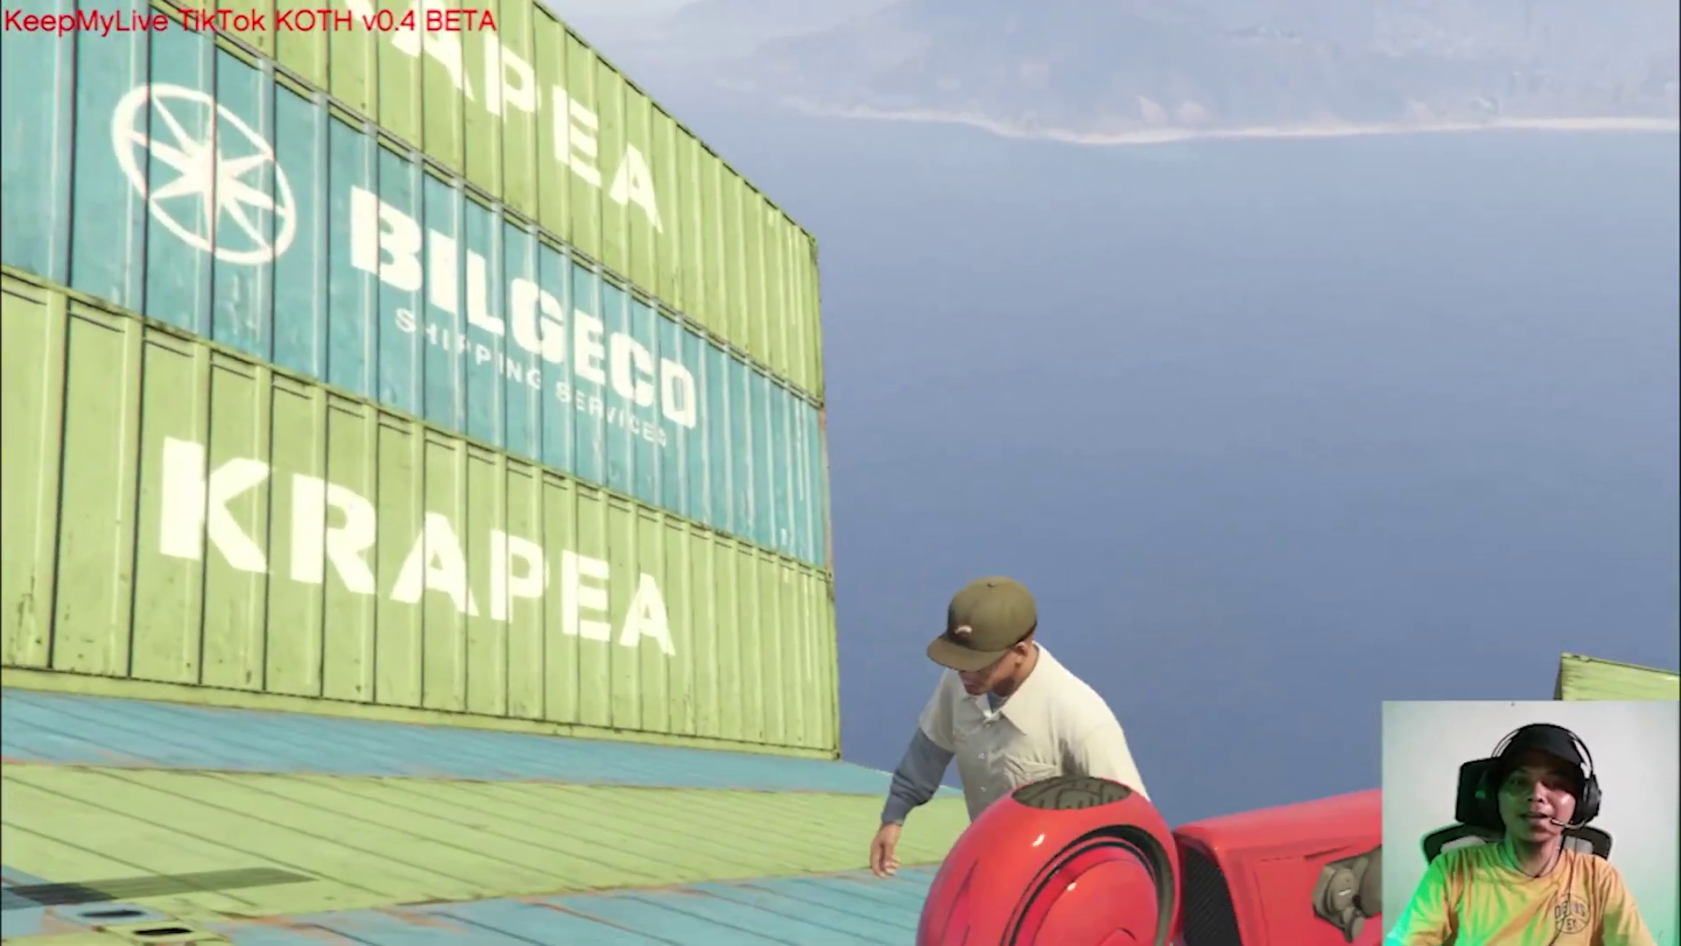
key(w)
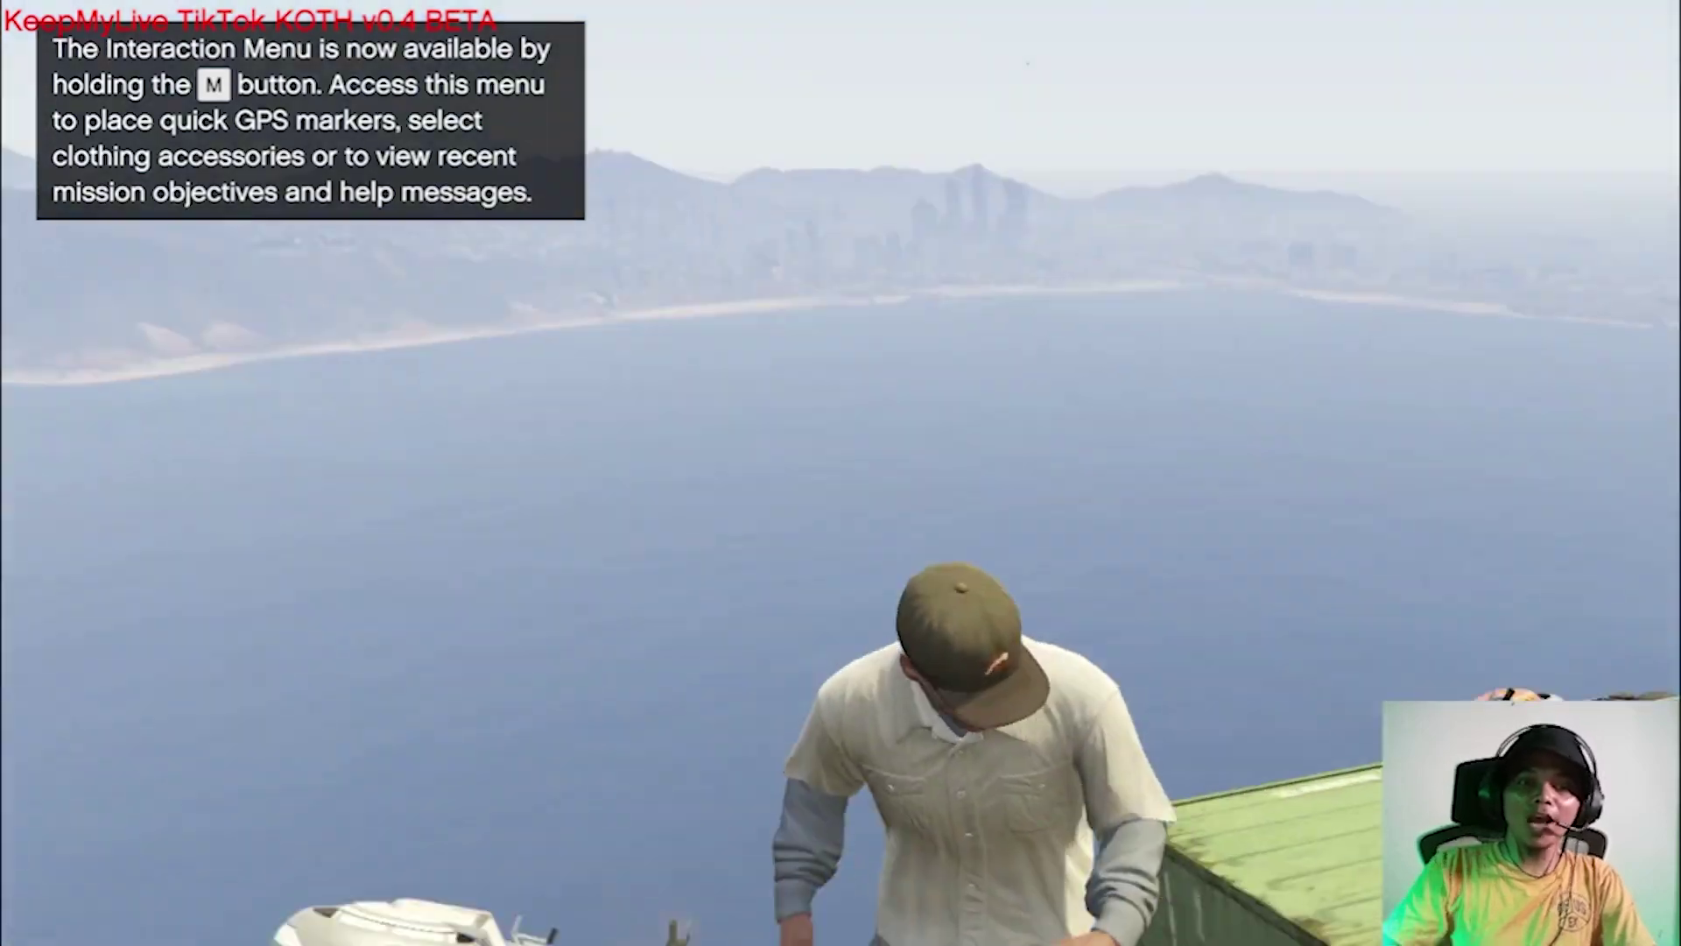
key(w)
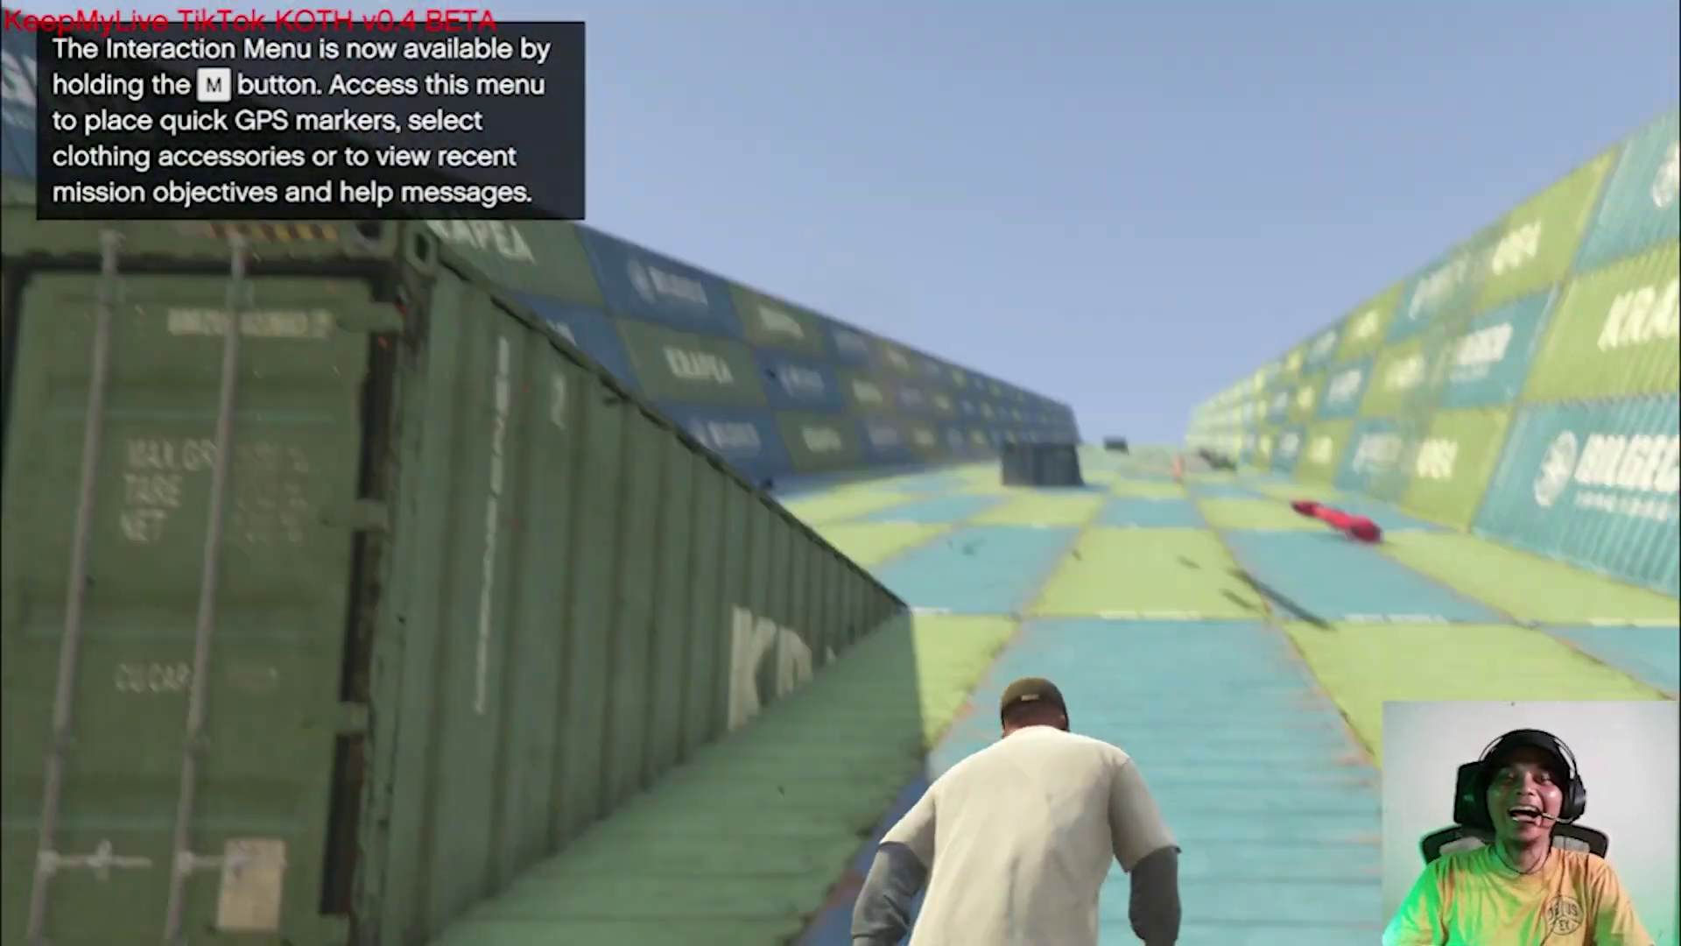